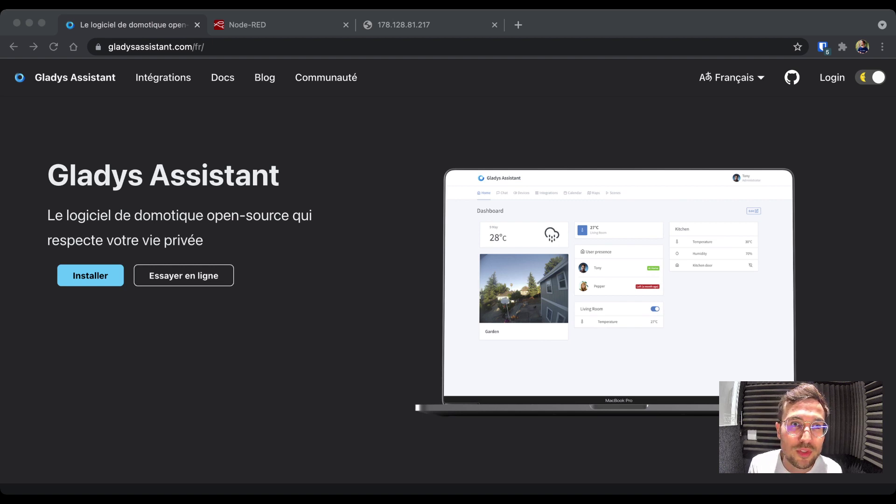
- In Chrome, open the Gladys Assistant docs' Docker installation page and scroll through its install commands
key("super+Tab")
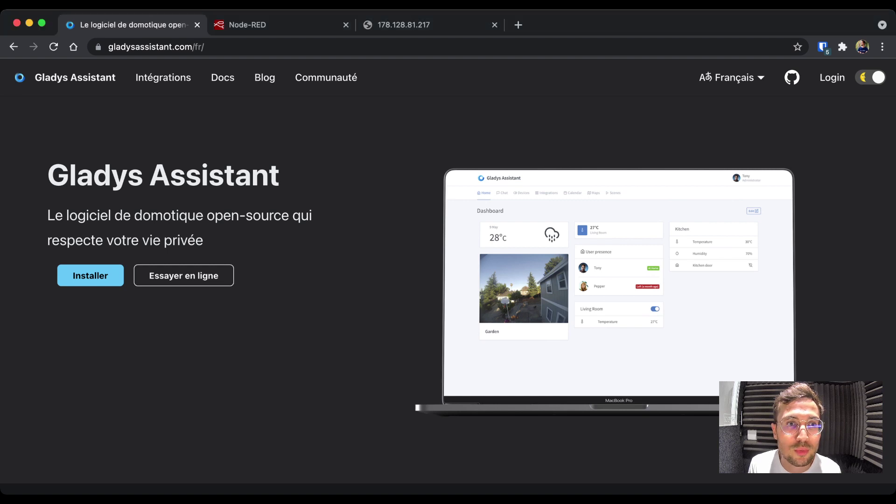
left_click(222, 77)
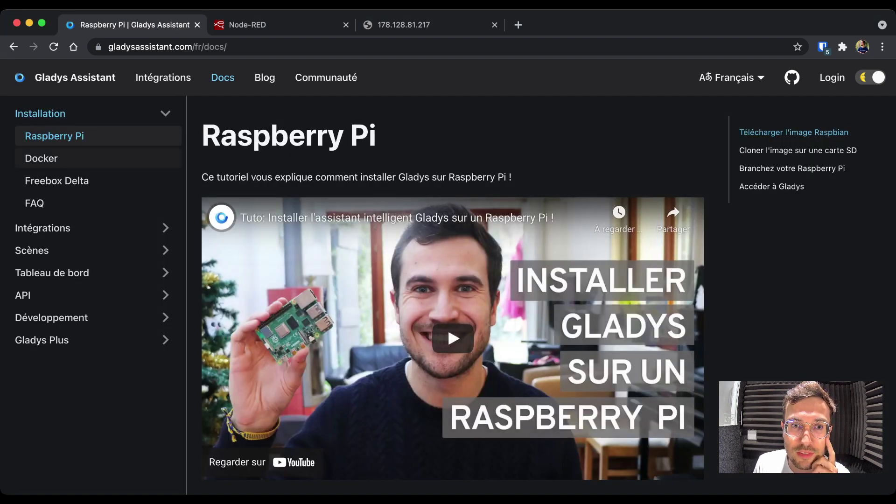
left_click(41, 158)
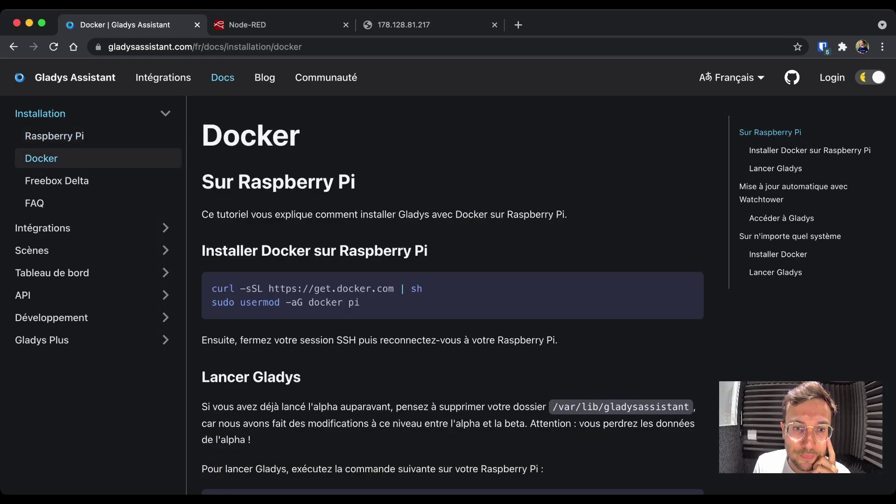
scroll(453, 298, "down", 15)
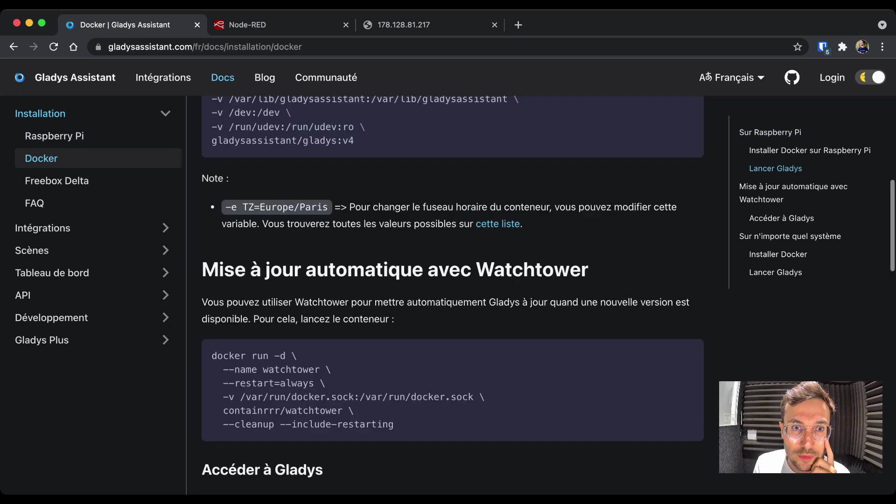
scroll(452, 298, "down", 12)
scroll(453, 298, "up", 9)
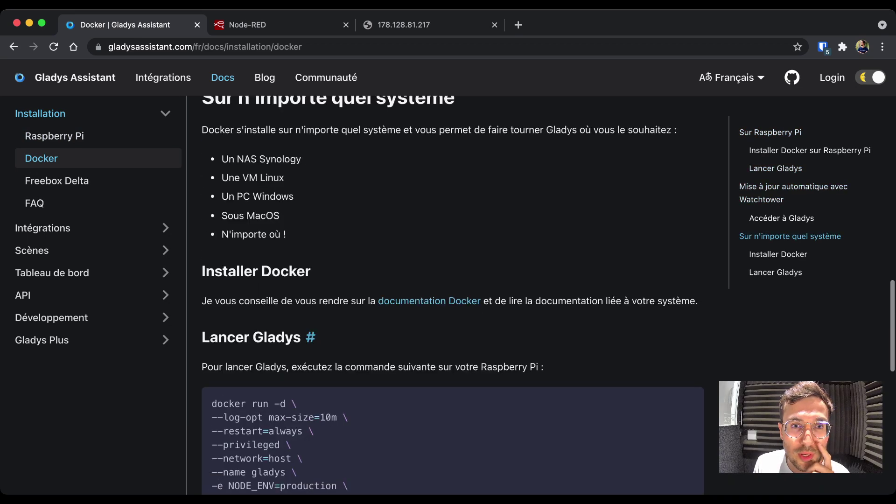
scroll(452, 299, "up", 12)
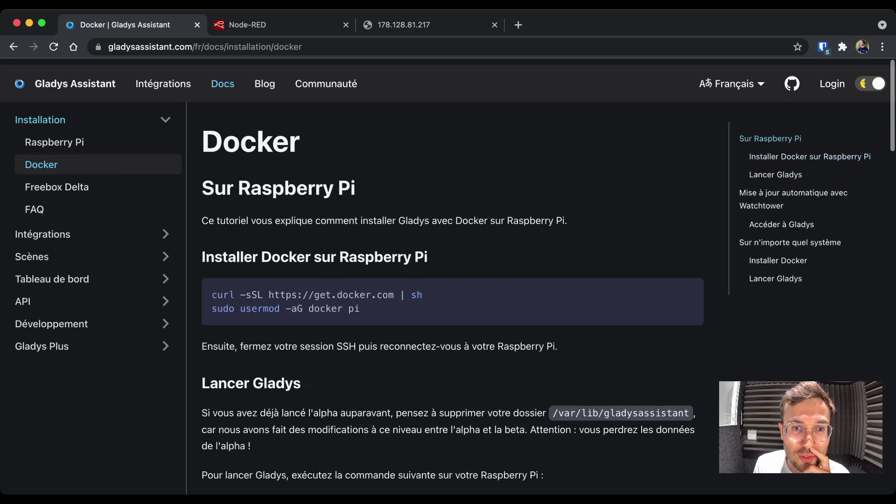
scroll(453, 298, "down", 5)
- Select the curl Docker install line so it can be copied
left_click_drag(211, 198, 354, 390)
left_click(355, 391)
scroll(453, 298, "up", 5)
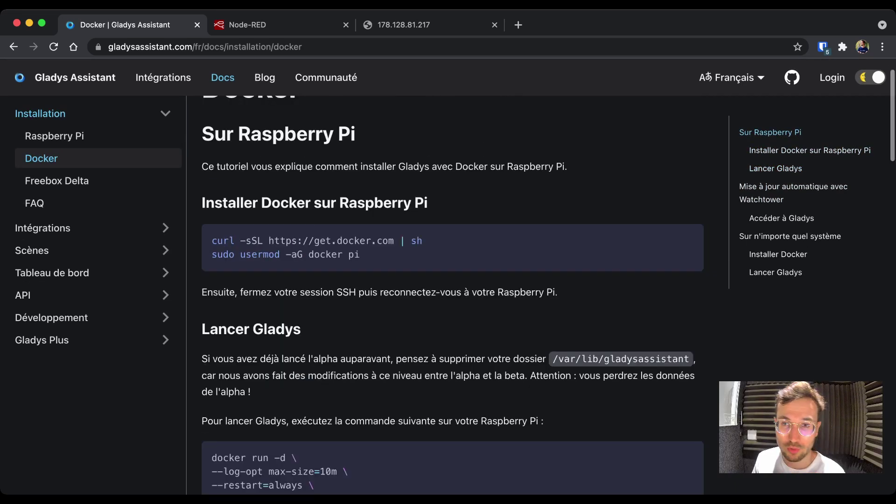
scroll(452, 299, "down", 7)
scroll(452, 299, "up", 3)
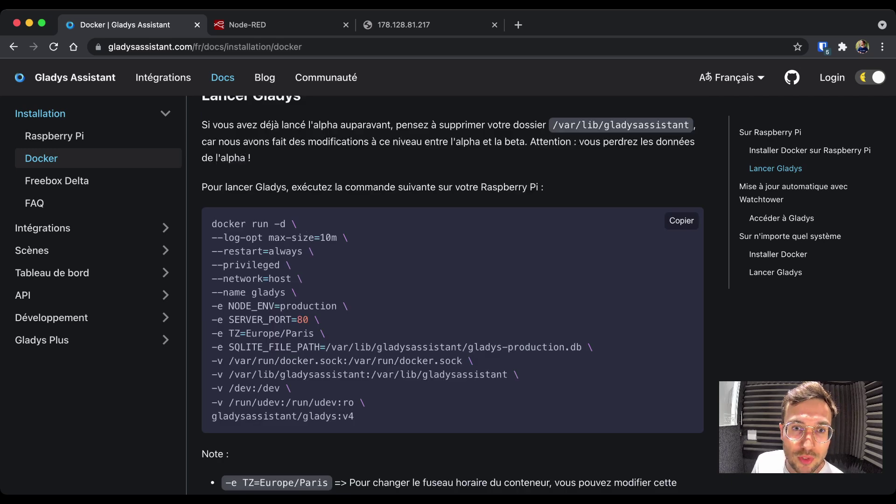
scroll(453, 298, "up", 5)
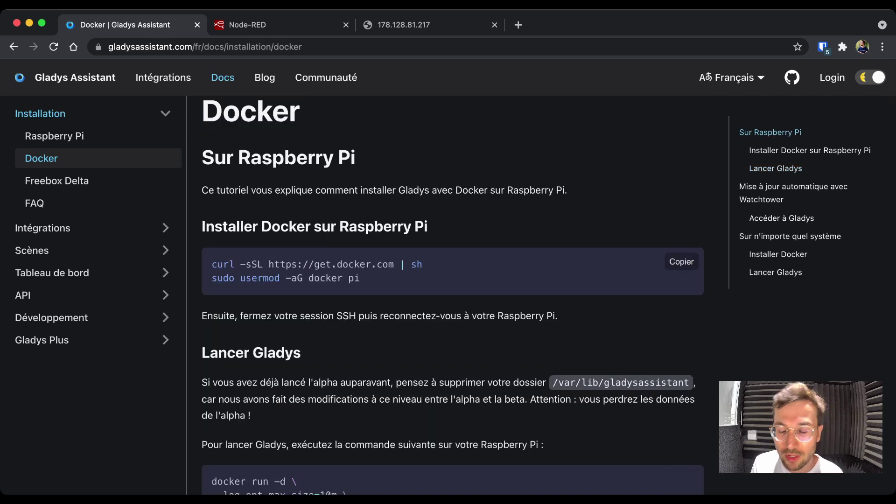
left_click_drag(212, 264, 423, 264)
left_click(423, 265)
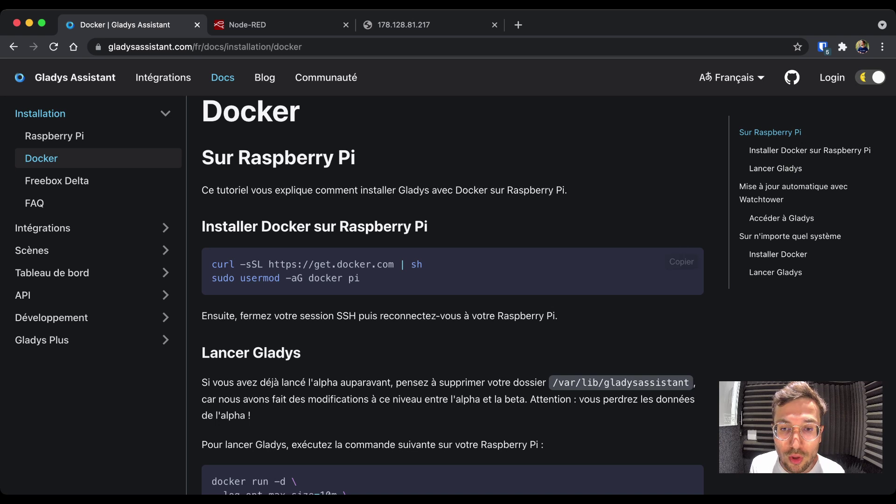
left_click_drag(211, 264, 423, 264)
left_click(422, 264)
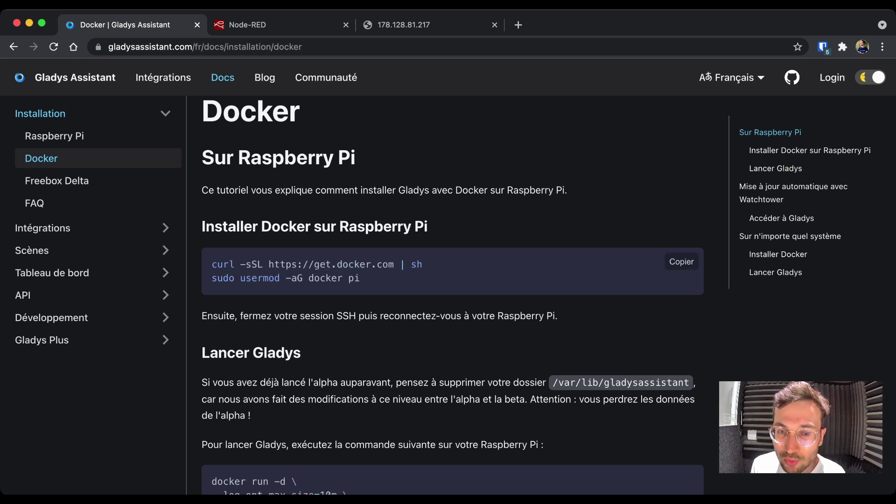
left_click_drag(212, 264, 422, 264)
key("super+c")
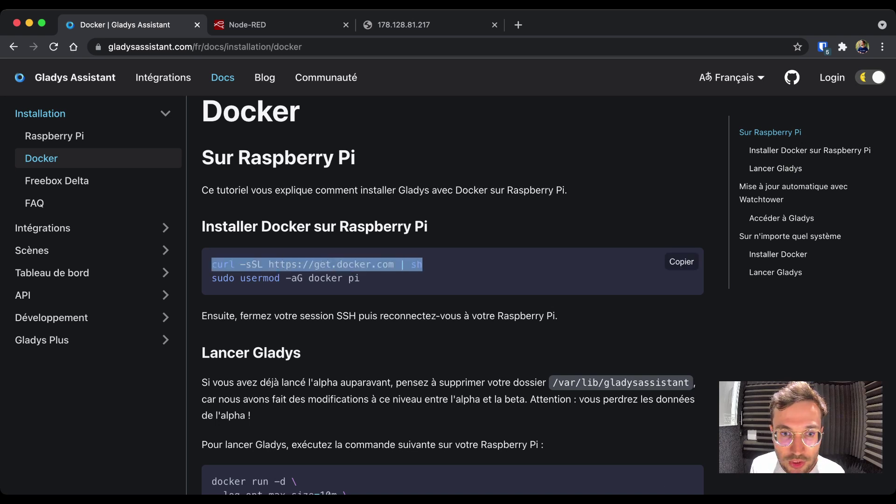
- Paste the curl Docker install command at the server's SSH prompt, then cancel it with Ctrl+C
key("super+Tab")
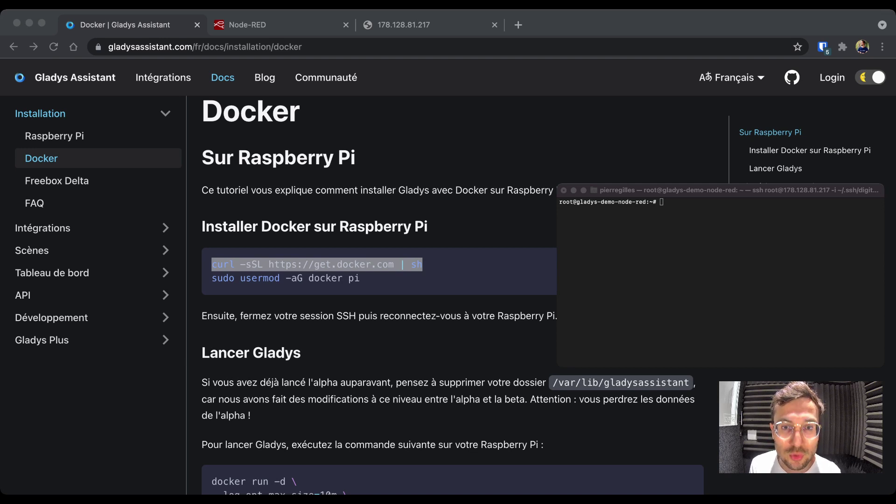
key("super+v")
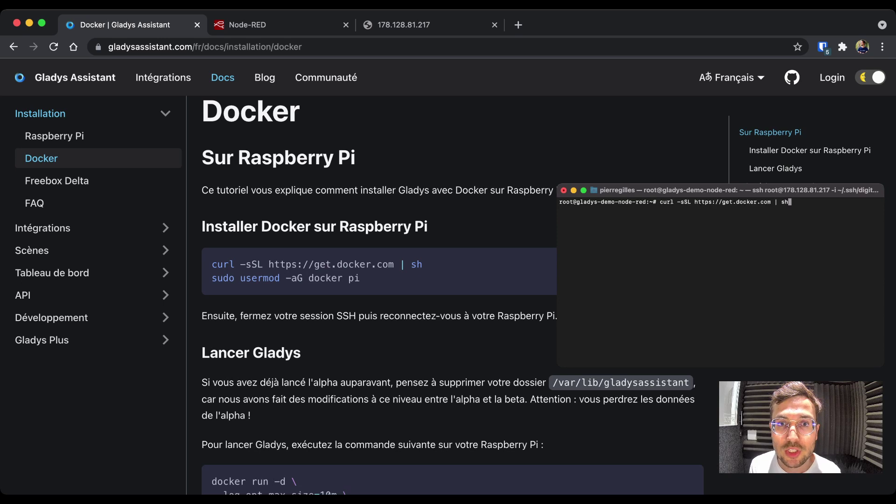
key("super+Tab")
key("super+Tab")
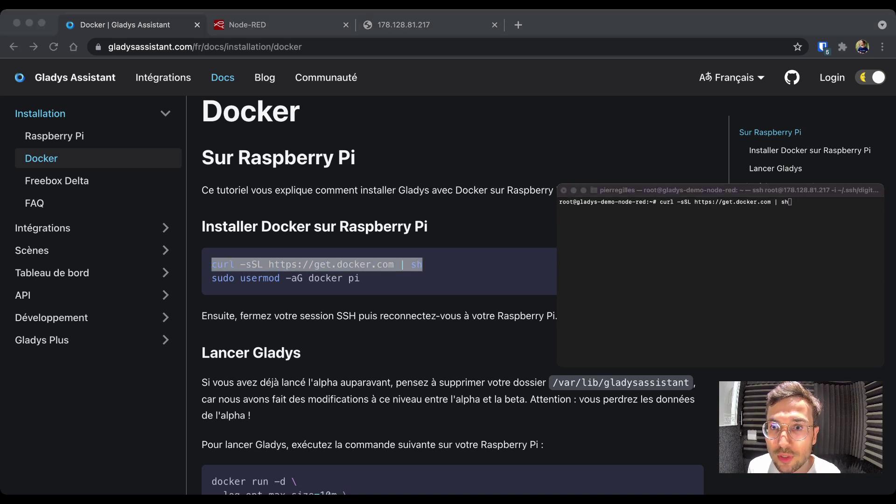
key("super+Tab")
key("super+Tab")
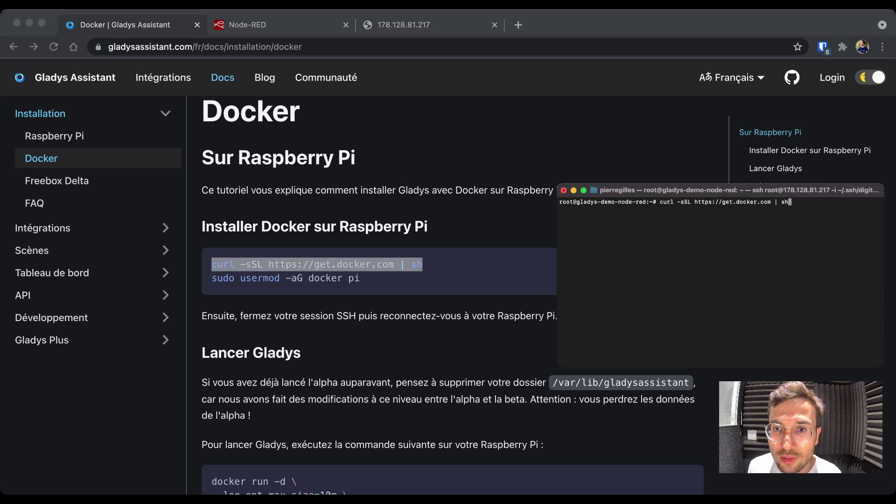
key("ctrl+c")
key("ctrl+c")
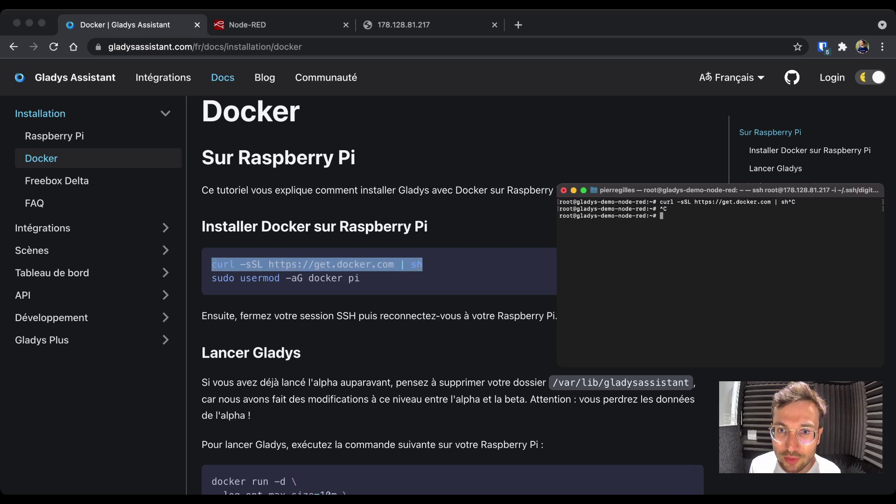
key("super+Tab")
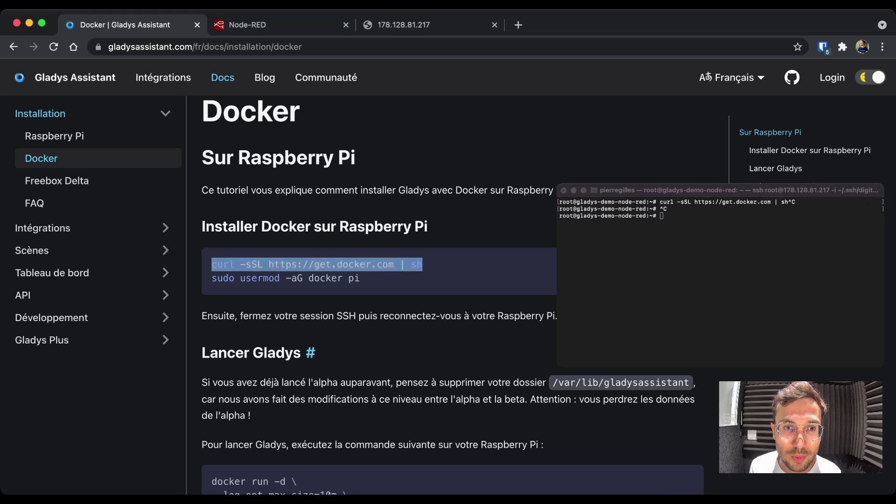
scroll(448, 299, "down", 5)
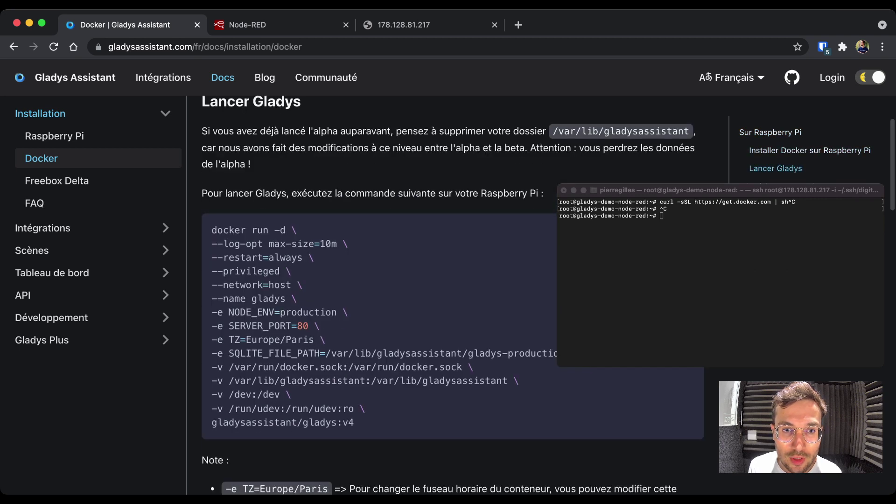
- Copy the Gladys docker run command and run it in the server terminal
left_click_drag(211, 229, 354, 423)
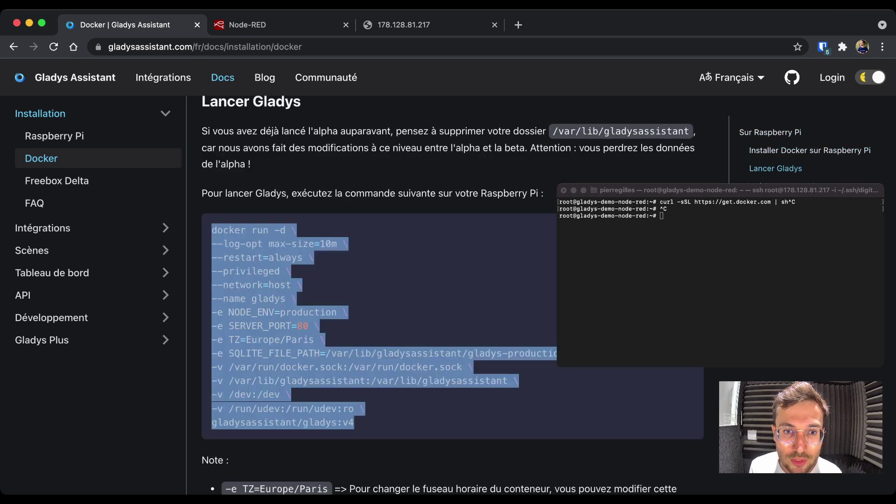
left_click(354, 422)
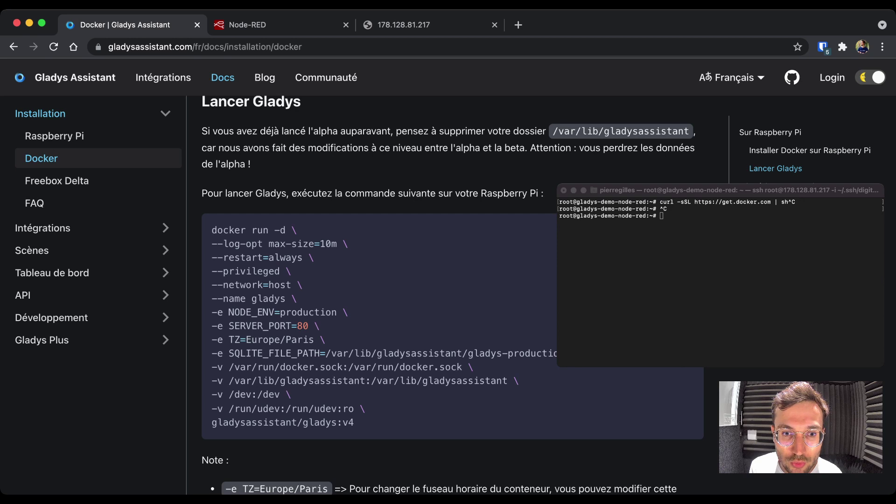
left_click_drag(228, 367, 365, 380)
left_click(269, 366)
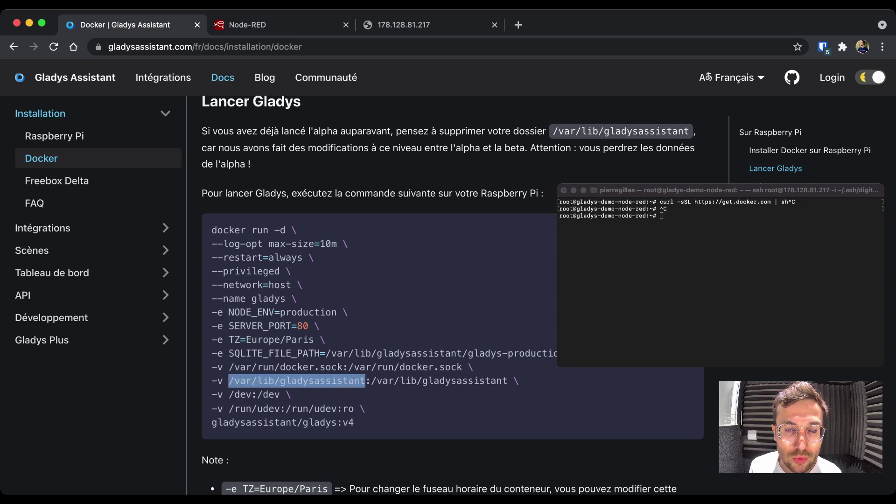
left_click_drag(354, 422, 211, 229)
key("super+v")
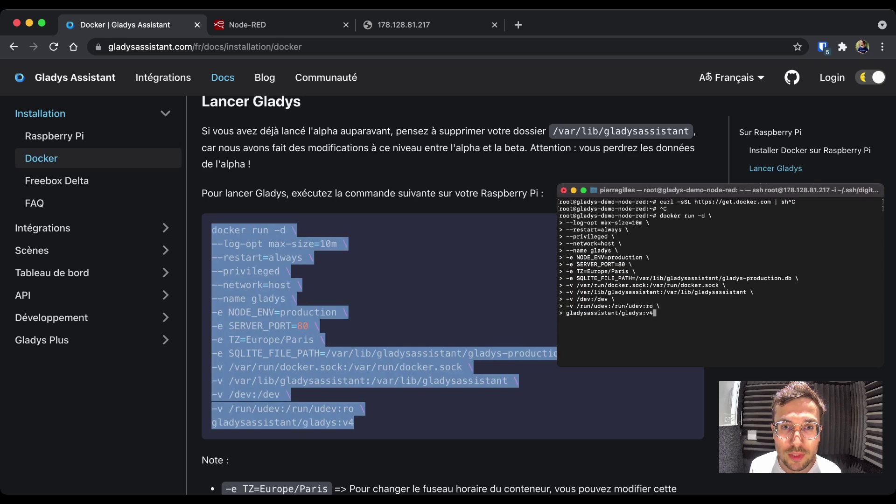
key("Return")
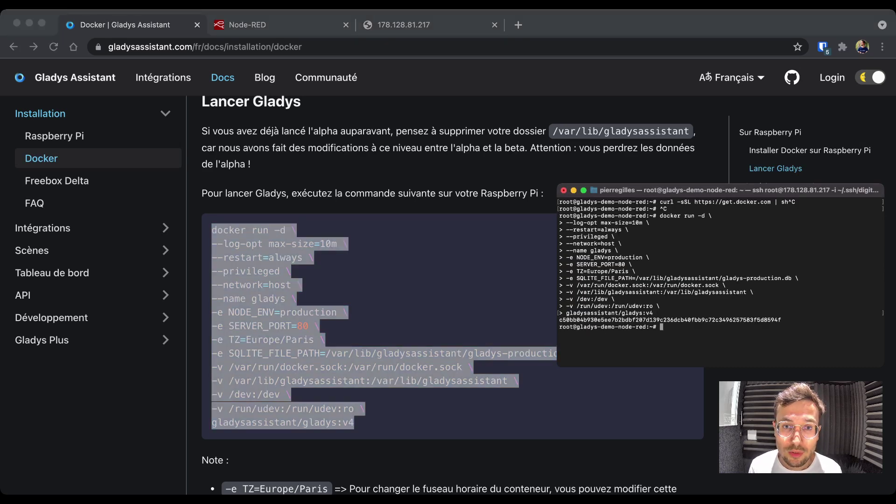
- Confirm the gladysassistant/gladys:v4 container is running with docker ps, and glance at htop
type("docker ps")
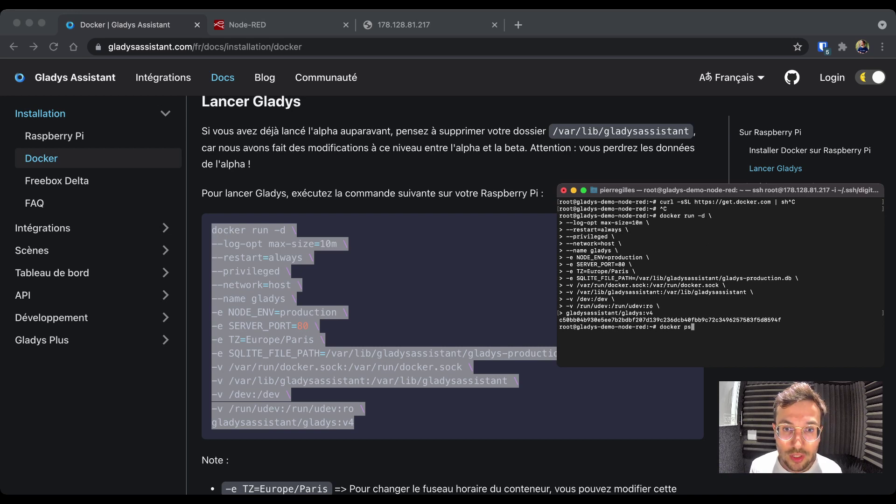
key("Return")
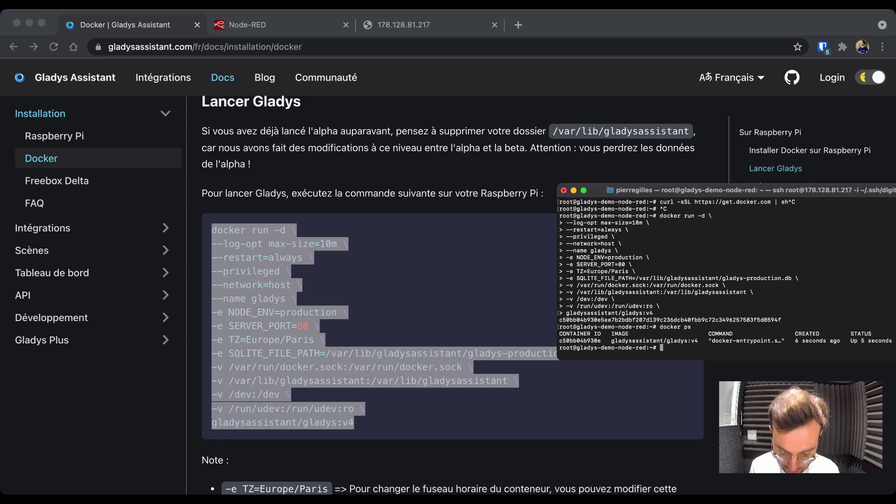
type("htop")
key("Return")
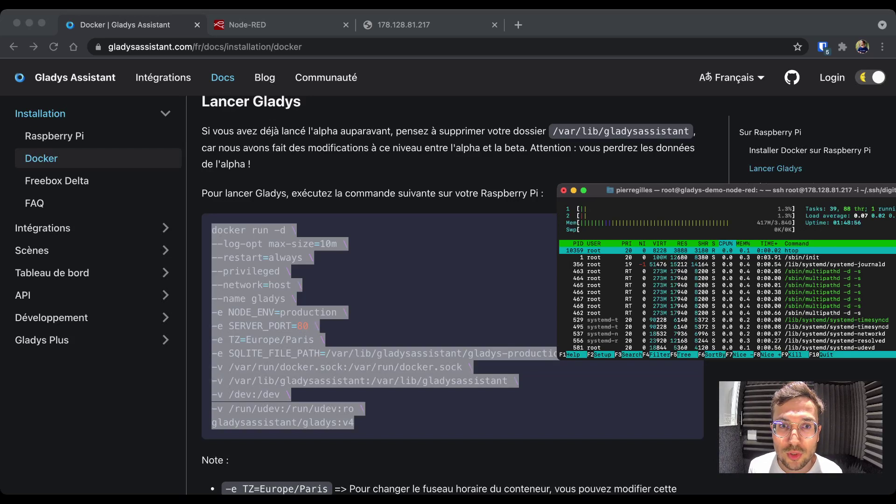
key("q")
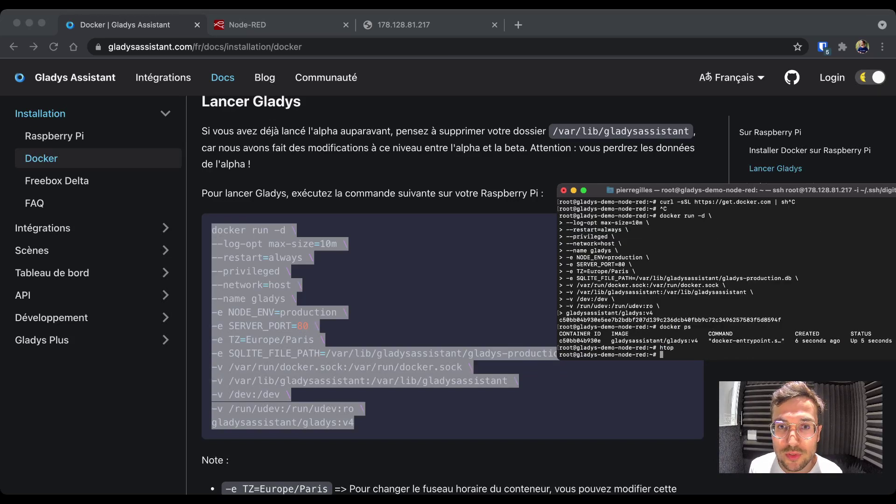
key("super+Tab")
key("super+Tab")
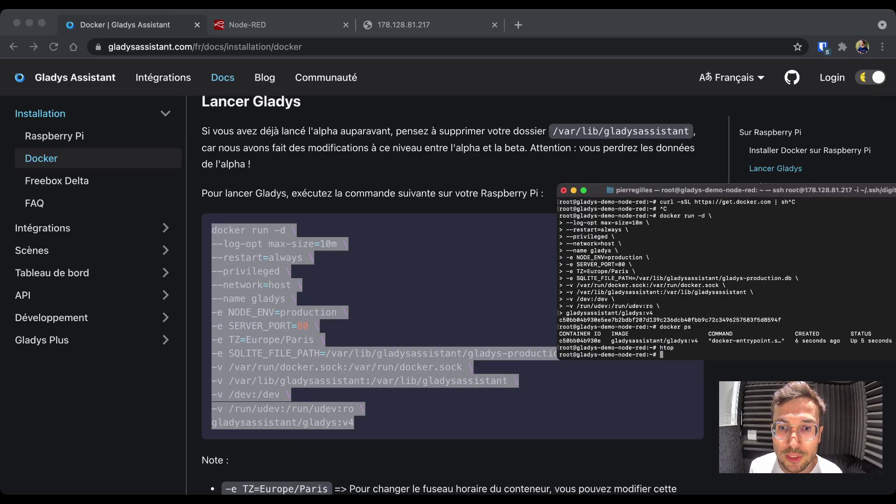
key("super+Tab")
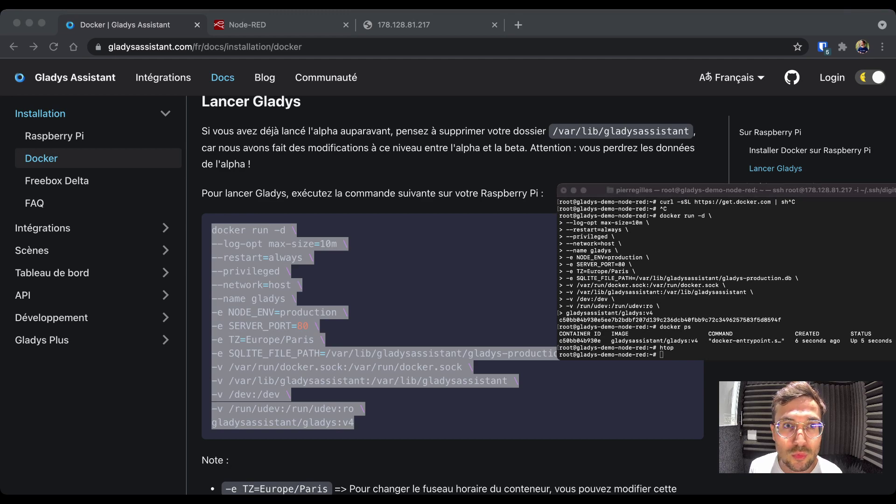
key("super+Tab")
- Reload the 178.128.81.217 tab so the Gladys welcome signup page loads
key("super+3")
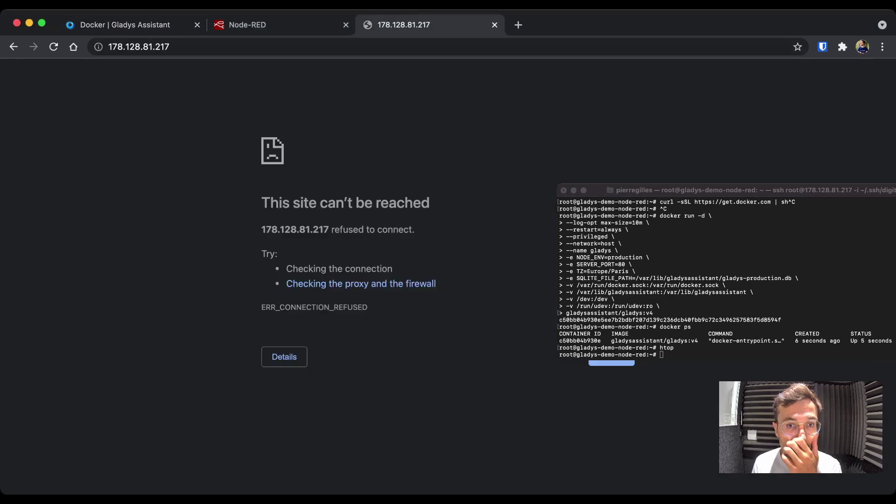
key("super+r")
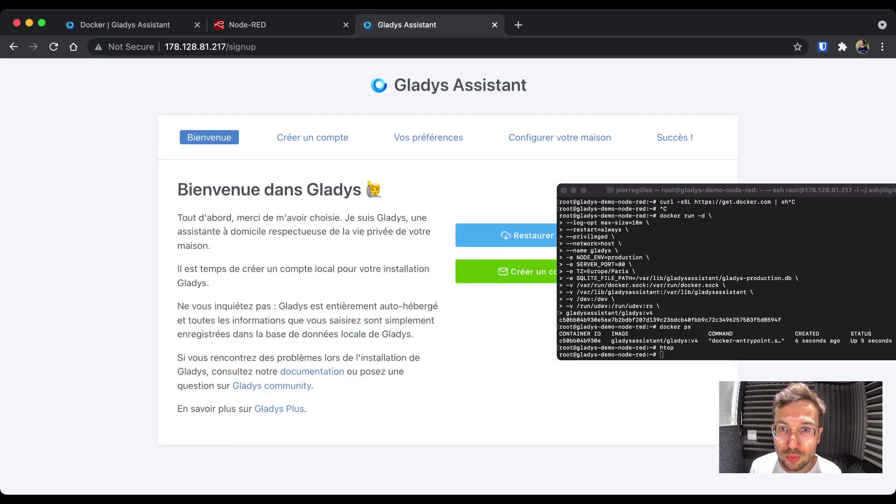
key("super+Tab")
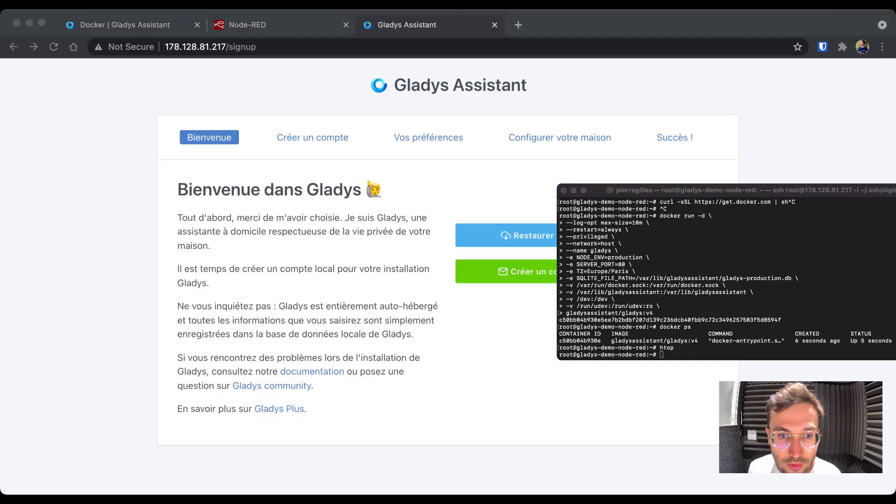
key("super+Tab")
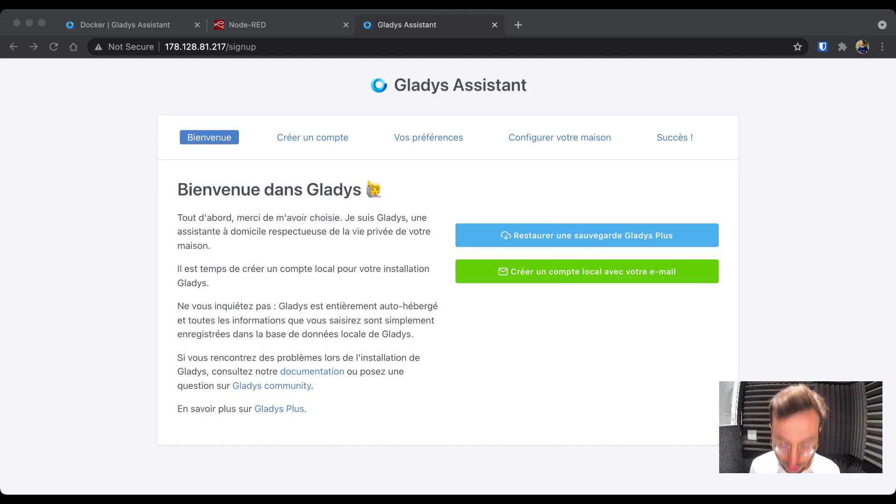
- Start a local e-mail account and enter the first name, last name and e-mail address
left_click(586, 271)
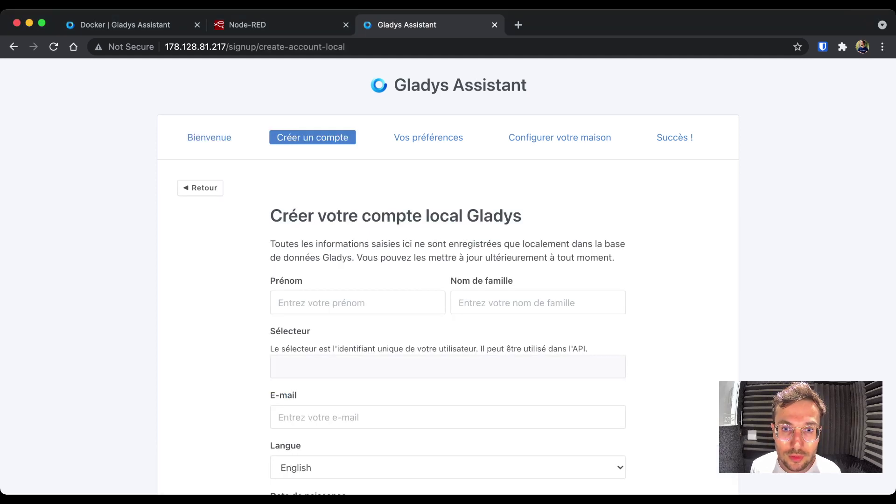
left_click(358, 302)
type("Tony")
key("Tab")
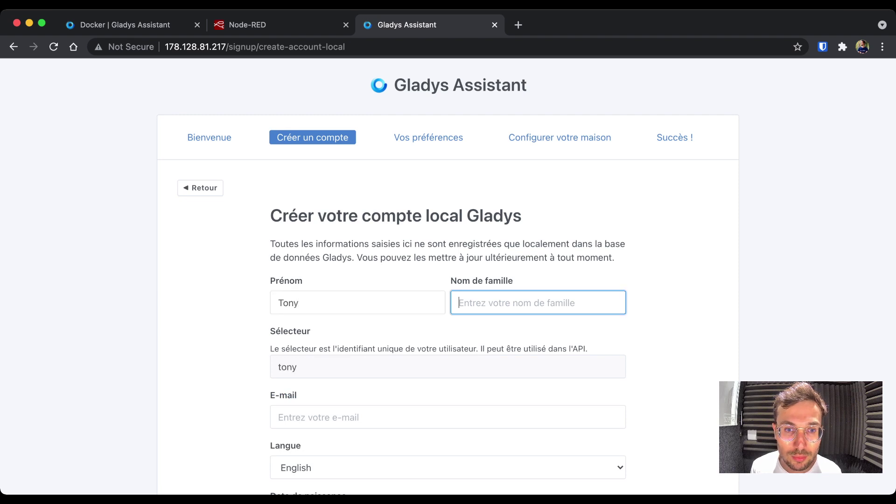
type("Stark")
key("Tab")
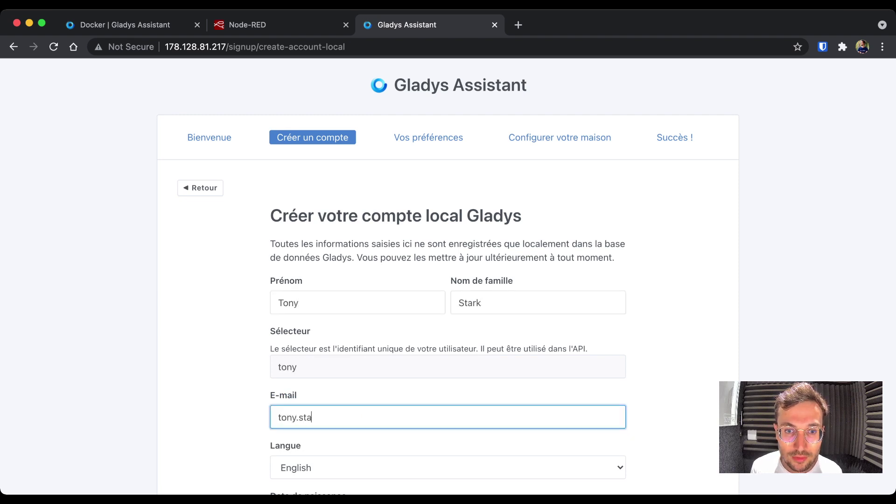
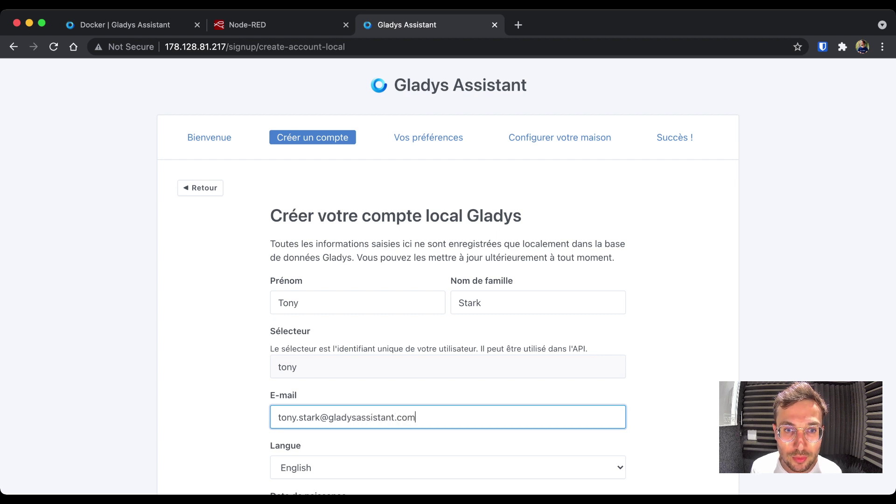
scroll(448, 280, "down", 5)
- Choose Français, set birth date 5 avril 2017, enter the password, and submit the form
key("Tab")
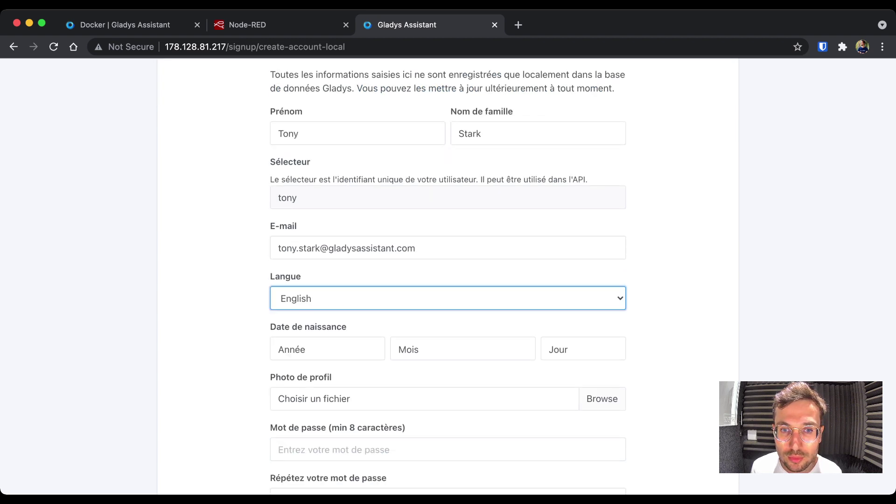
key("f")
key("Tab")
type("2017")
key("Tab")
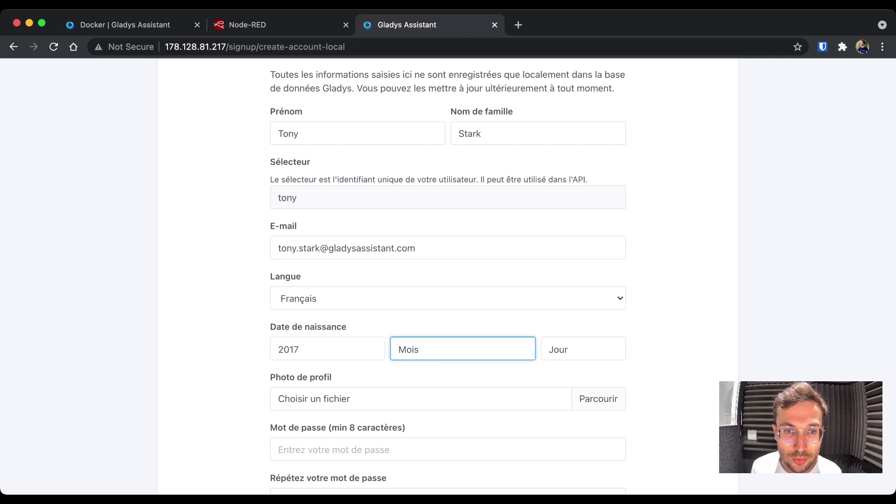
key("a")
key("Tab")
key("5")
scroll(448, 275, "down", 2)
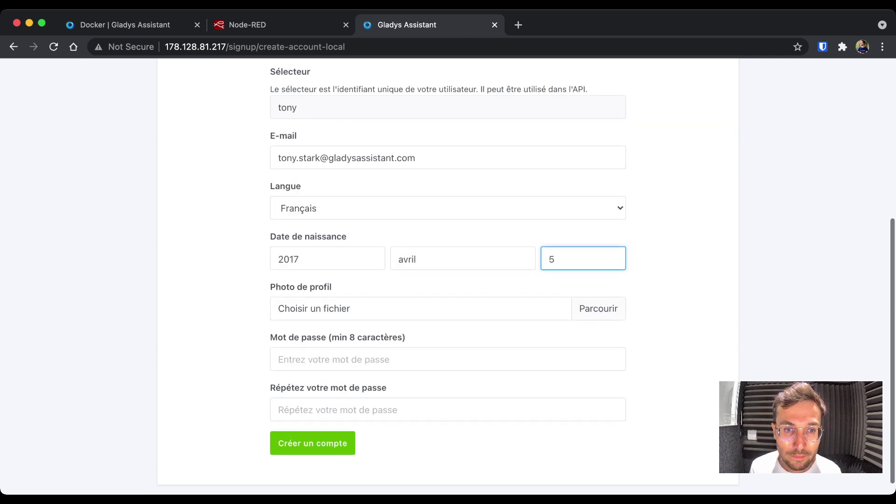
key("Tab")
key("Tab")
type("********")
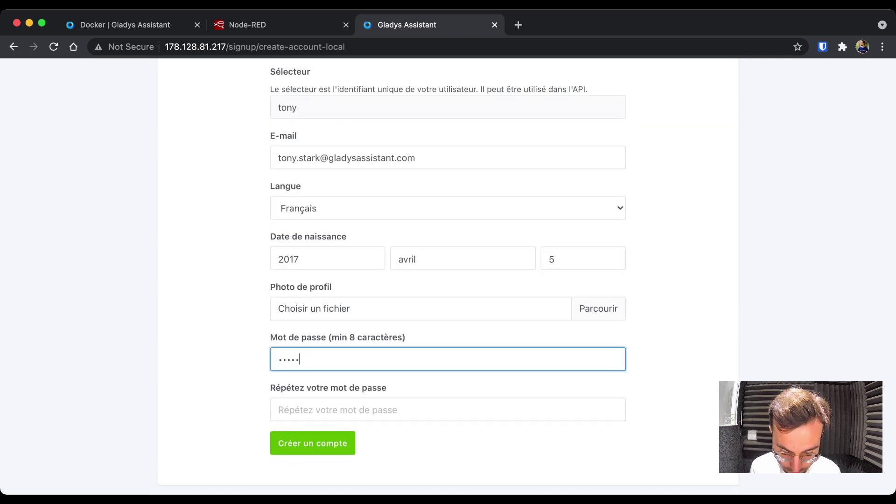
key("Tab")
type("********")
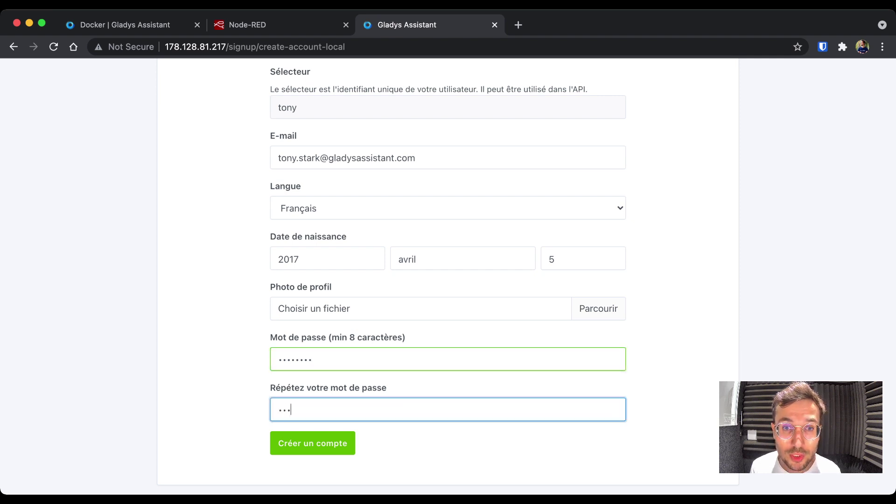
key("Return")
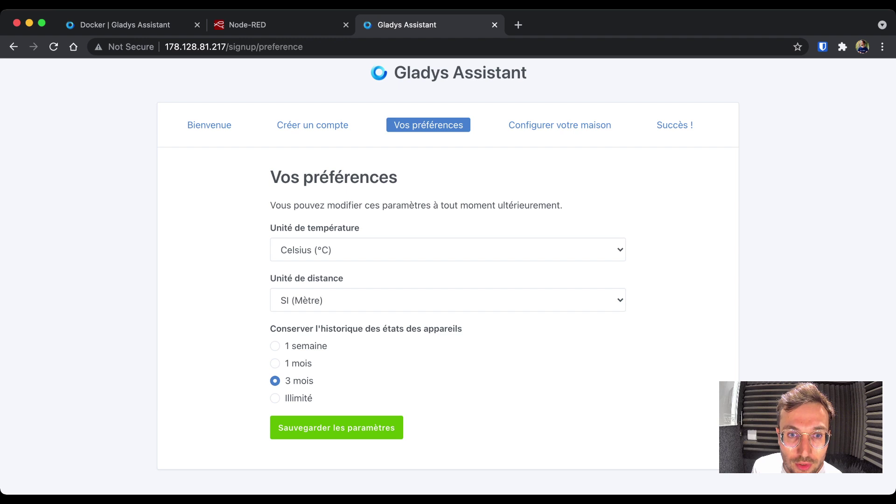
- Keep the default Celsius preferences, name the house Maison, and place it on the map
left_click(336, 428)
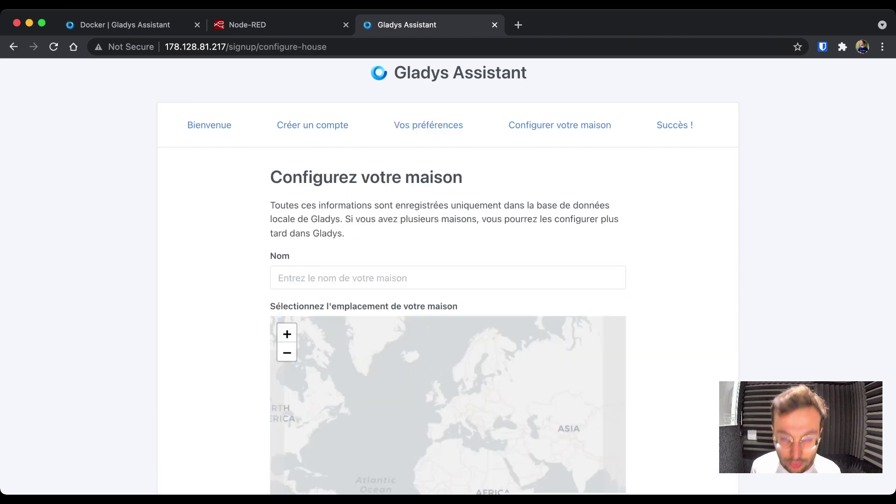
type("Maison")
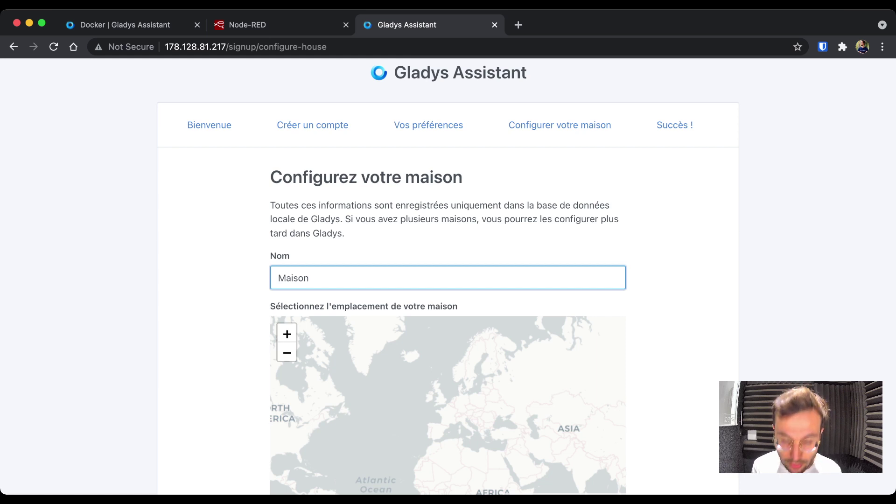
left_click(448, 411)
scroll(448, 280, "down", 3)
- Add rooms Salon, Cuisine and Chambre, then save the house
left_click(420, 394)
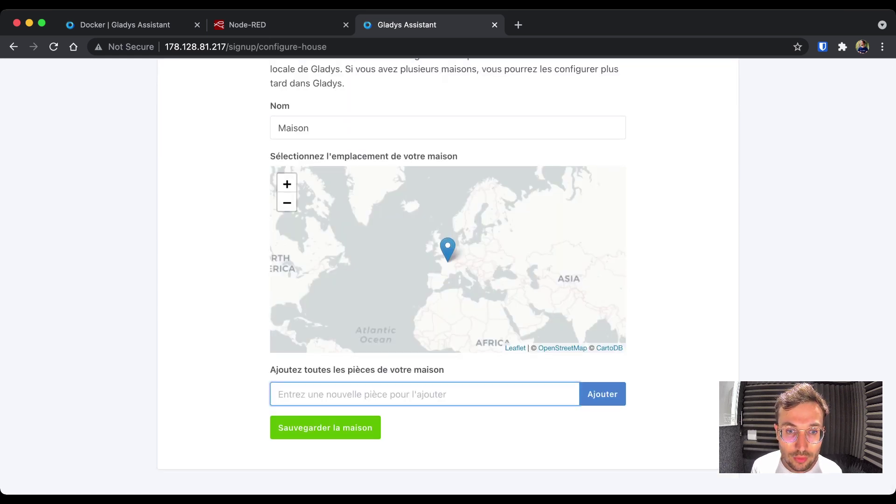
type("Salon")
key("Return")
type("Cu")
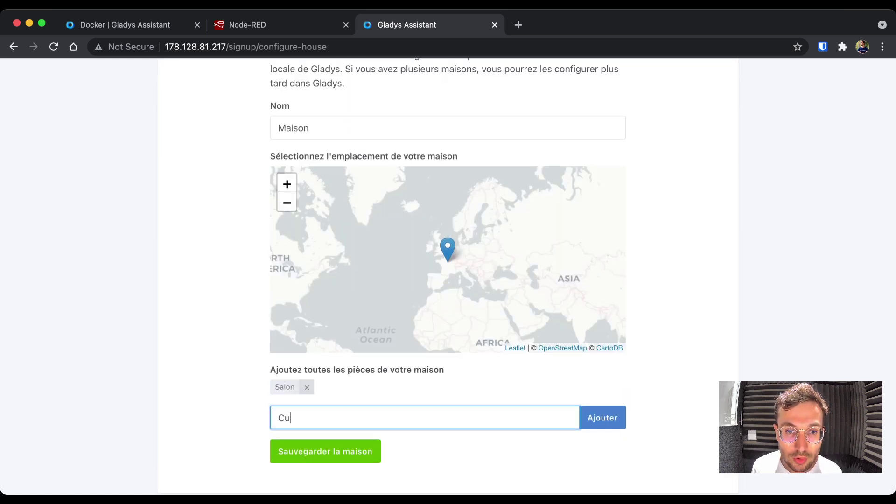
type("isine")
key("Return")
type("Chambre")
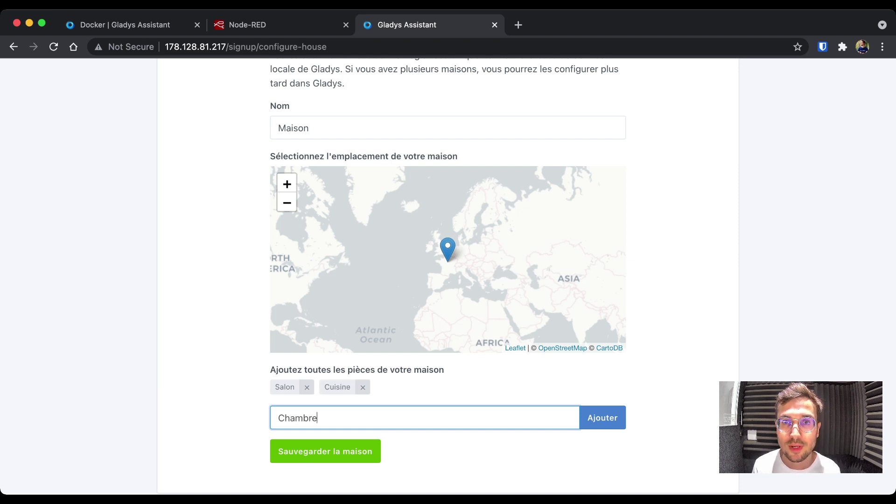
key("Return")
left_click(325, 451)
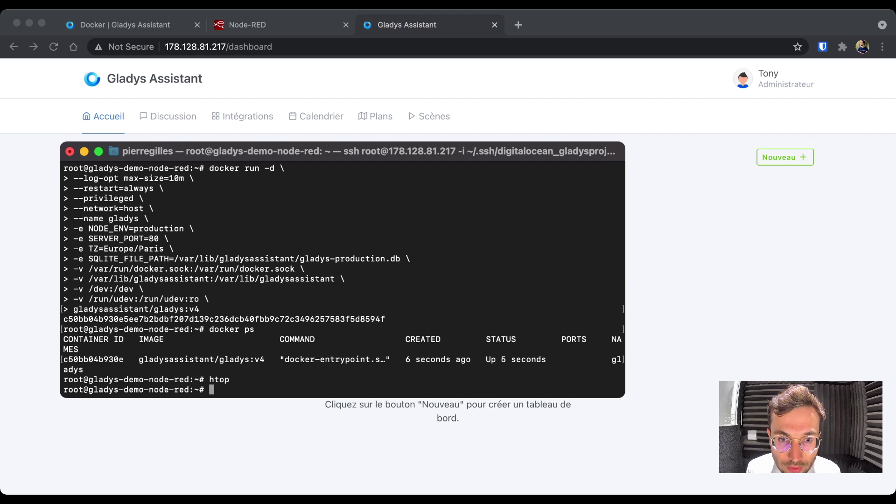
- Cancel the re-pasted Gladys command, then paste the node_red docker run command using nodered/node-red
type("docker run -d \\ --log-opt max-size=10m \\ --restart=always \\ --privileged \\ --network=host \\ --name gladys \\ -e NODE_ENV=production \\ -e SERVER_PORT=80 \\ -e TZ=Europe/Paris \\ -e SQLITE_FILE_PATH=/var/lib/gladysassistant/gladys-production.db \\ -v /var/run/docker.sock:/var/run/docker.sock \\ -v /var/lib/gladysassistant:/var/lib/gladysassistant \\ -v /dev:/dev \\ -v /run/udev:/run/udev:ro \\ gladysassistant/gladys:v4")
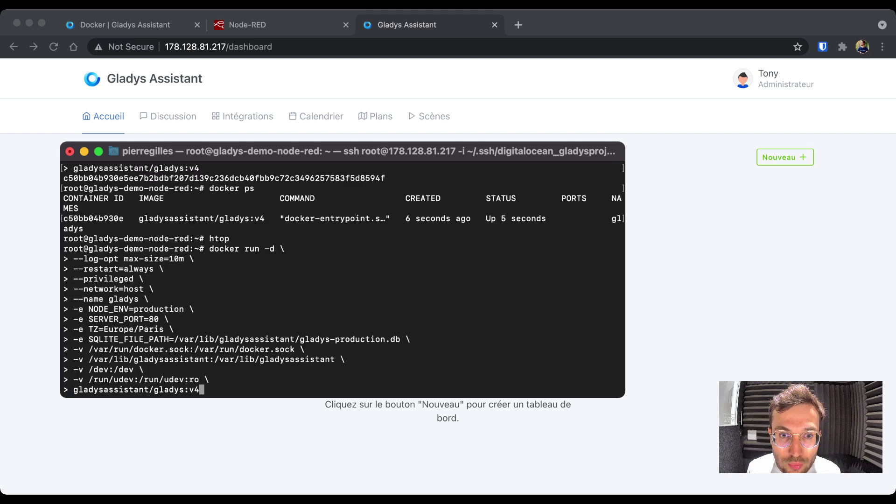
key("ctrl+c")
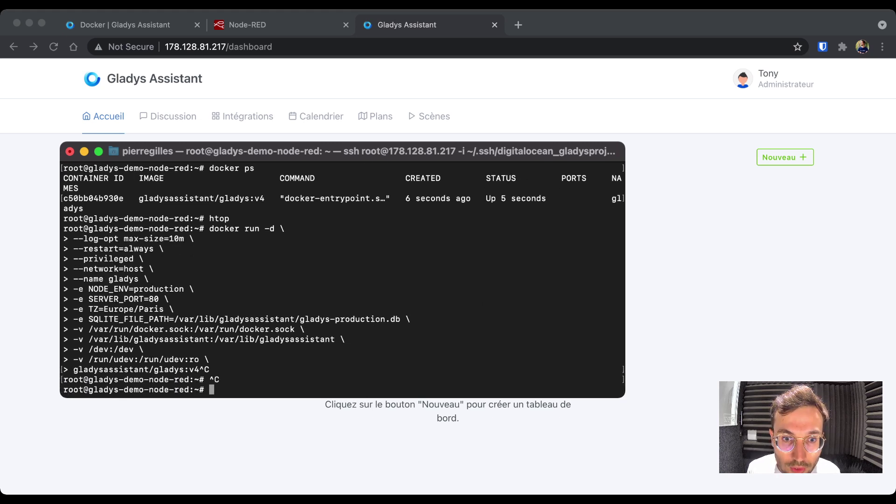
key("super+Tab")
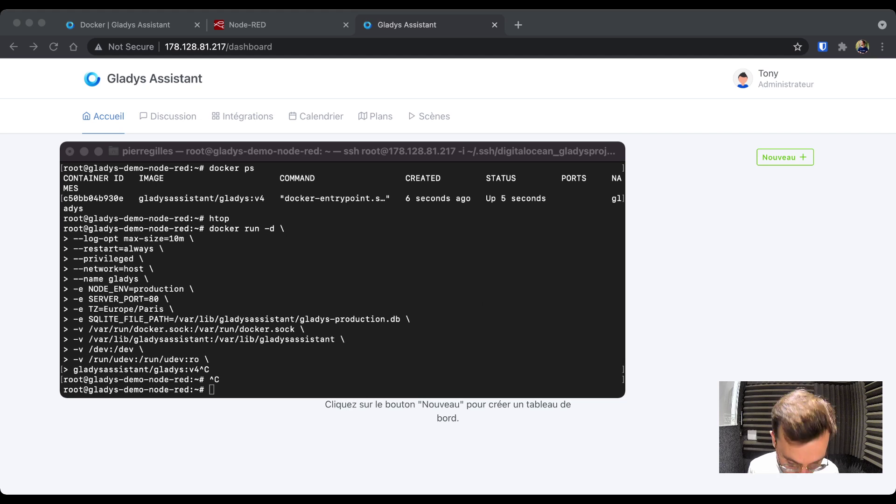
key("super+Tab")
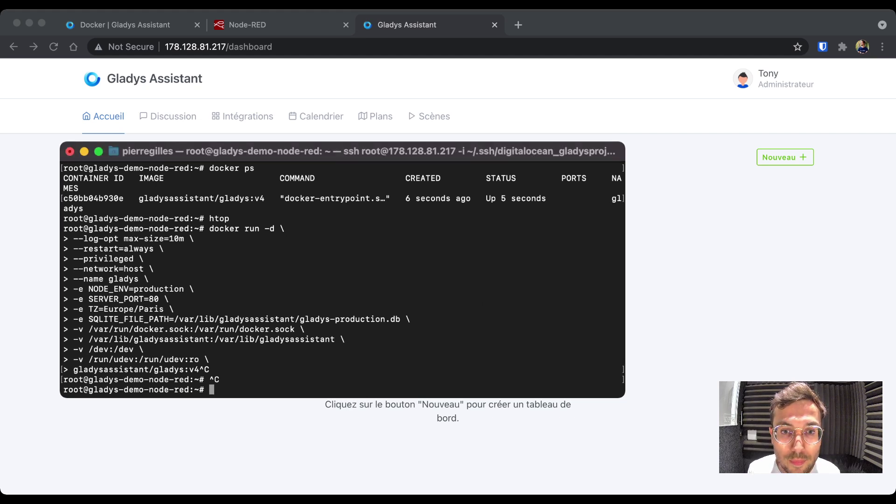
key("super+v")
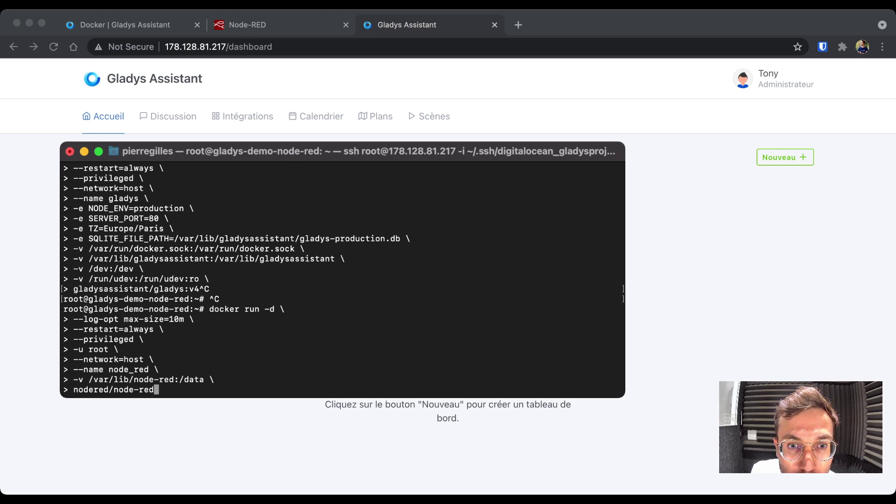
left_click_drag(84, 319, 180, 319)
left_click(179, 319)
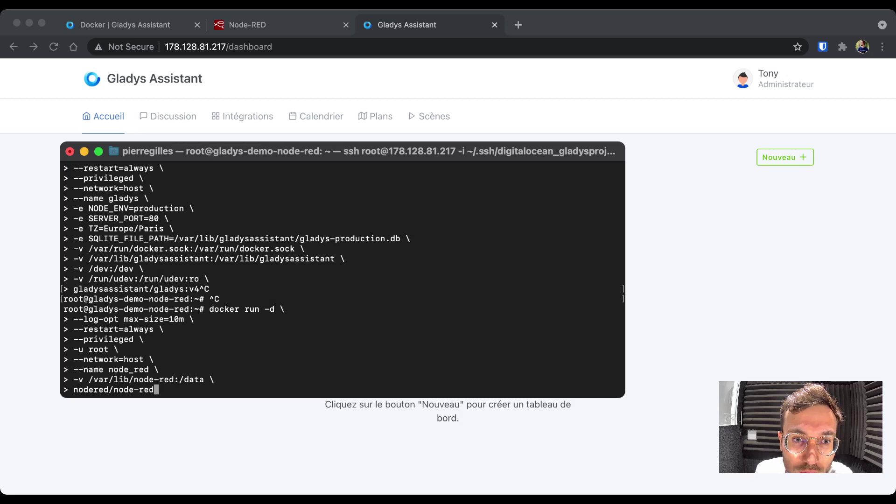
left_click_drag(83, 329, 154, 329)
double_click(139, 329)
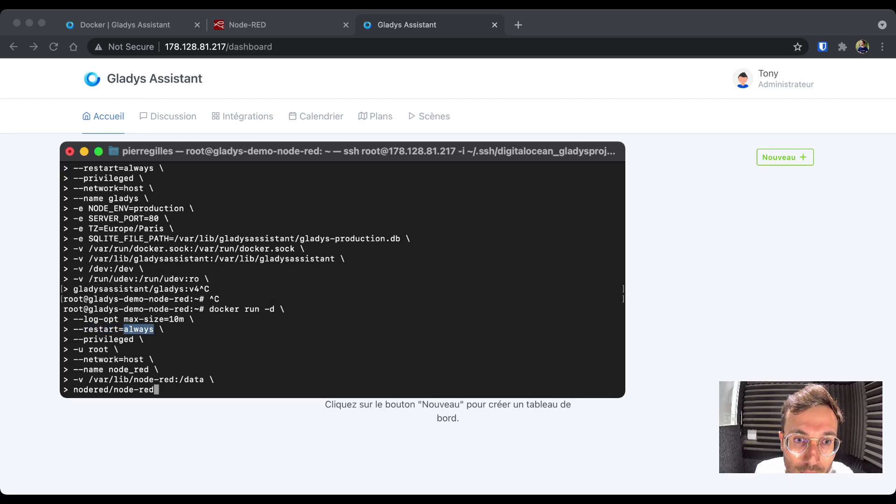
left_click_drag(129, 339, 78, 340)
left_click(79, 339)
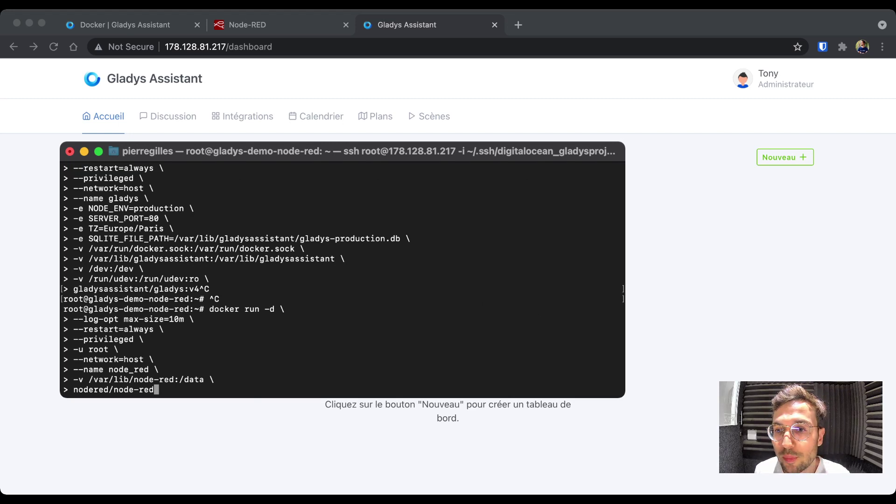
key("super+Tab")
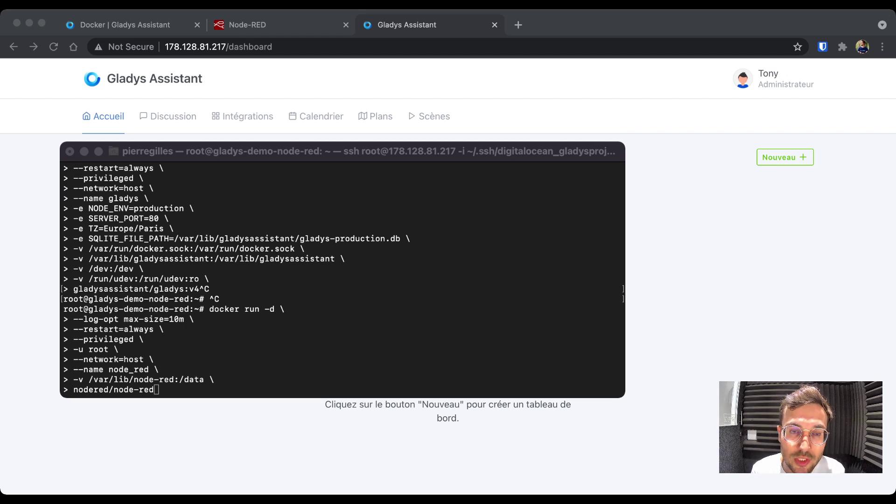
key("super+Tab")
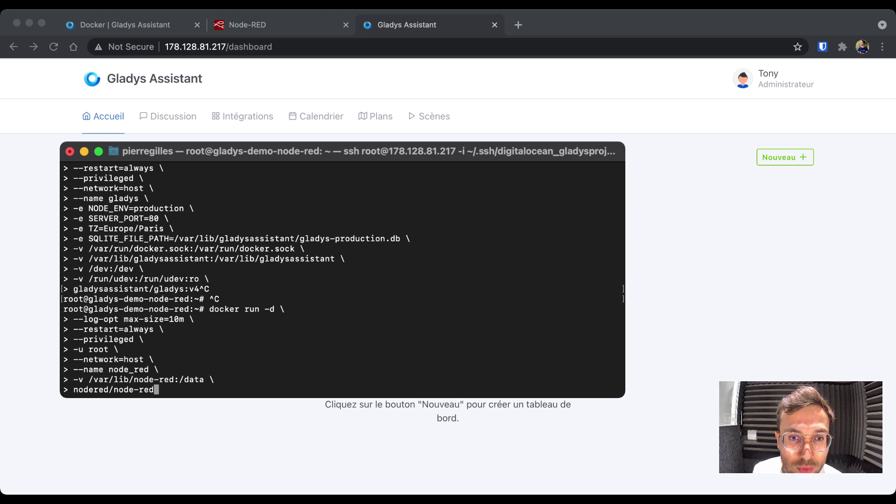
left_click_drag(143, 359, 74, 359)
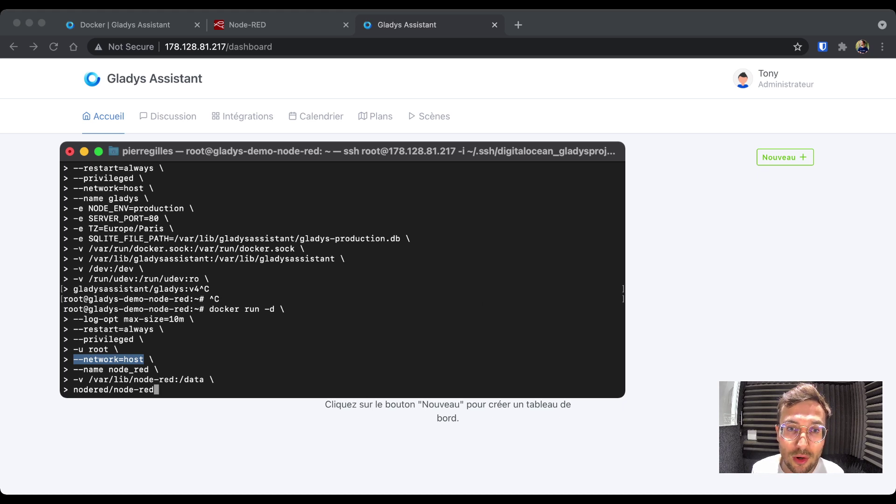
mouse_move(144, 359)
left_mouse_down()
mouse_move(79, 359)
mouse_move(154, 379)
mouse_move(149, 369)
left_mouse_up()
left_click(78, 360)
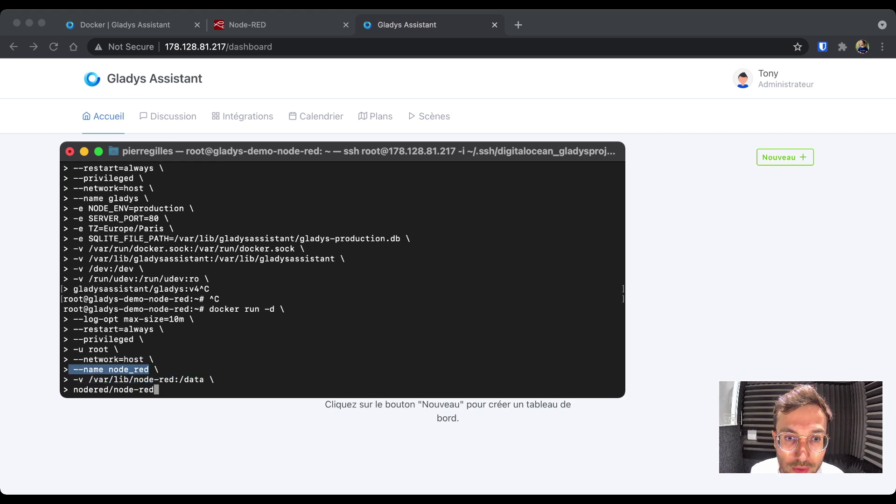
left_click(149, 369)
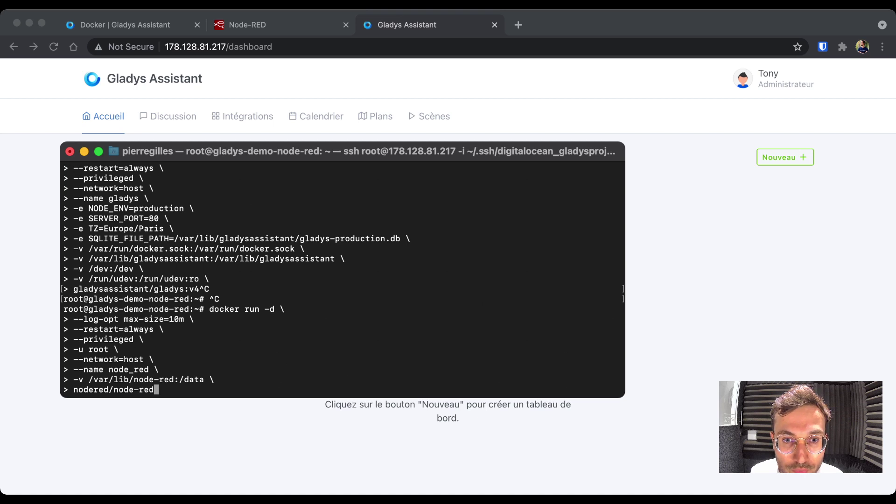
left_click_drag(175, 379, 89, 379)
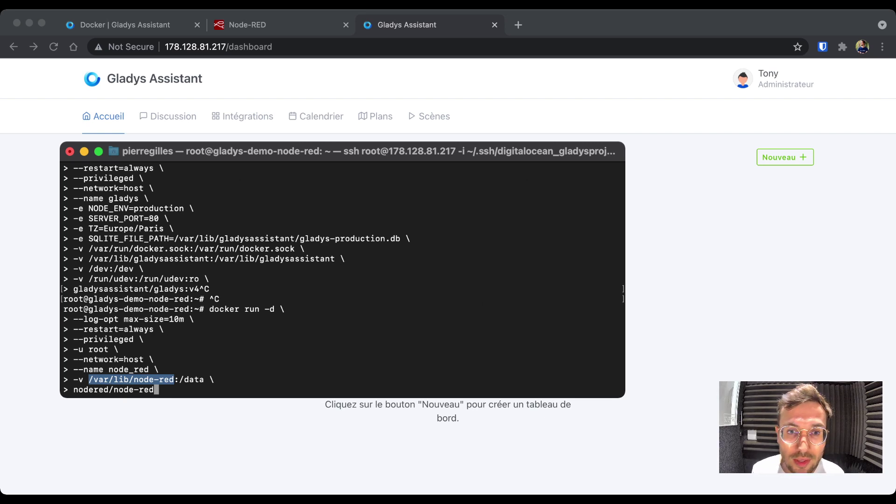
left_click_drag(179, 380, 204, 379)
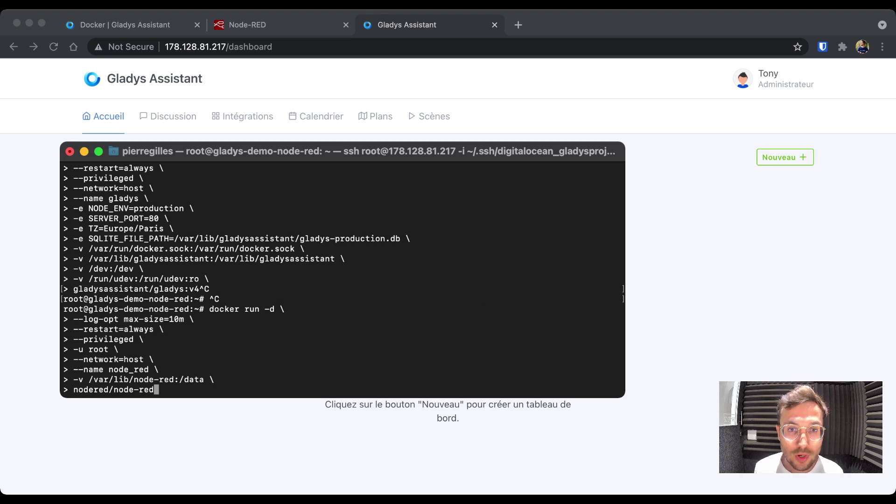
- Run the Node-RED docker run command and list containers with docker ps
key("Return")
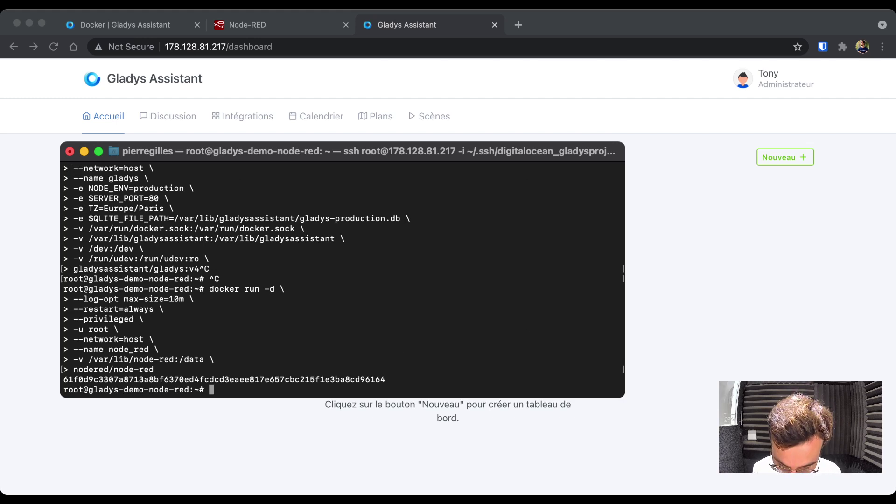
type("docker ps")
key("Return")
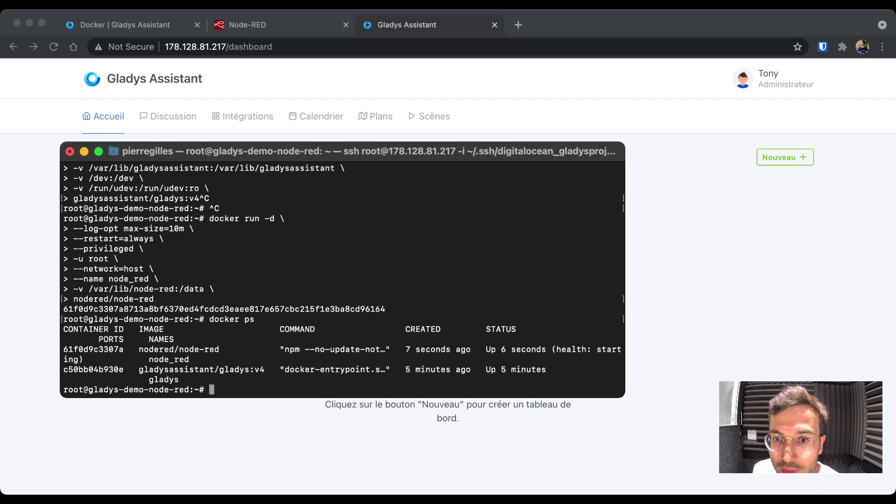
key("Up")
key("Return")
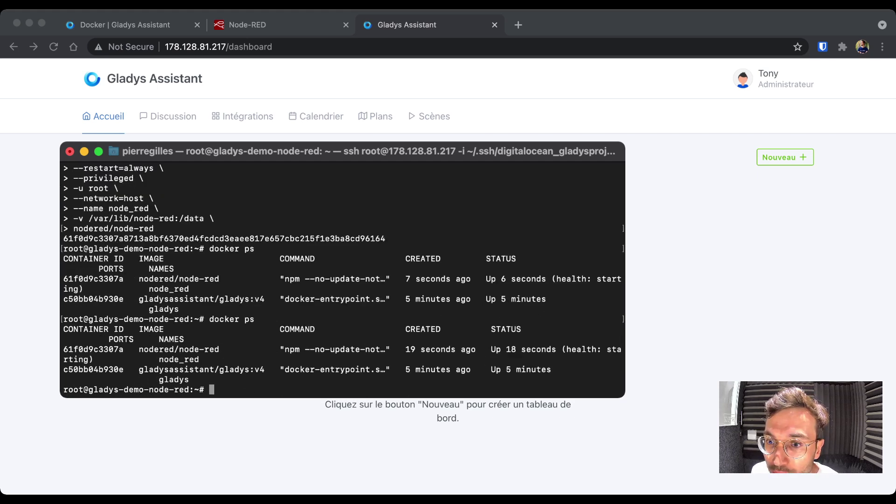
- Widen the terminal window, rerun docker ps, and select the /var/lib/node-red path
left_click_drag(625, 397, 746, 397)
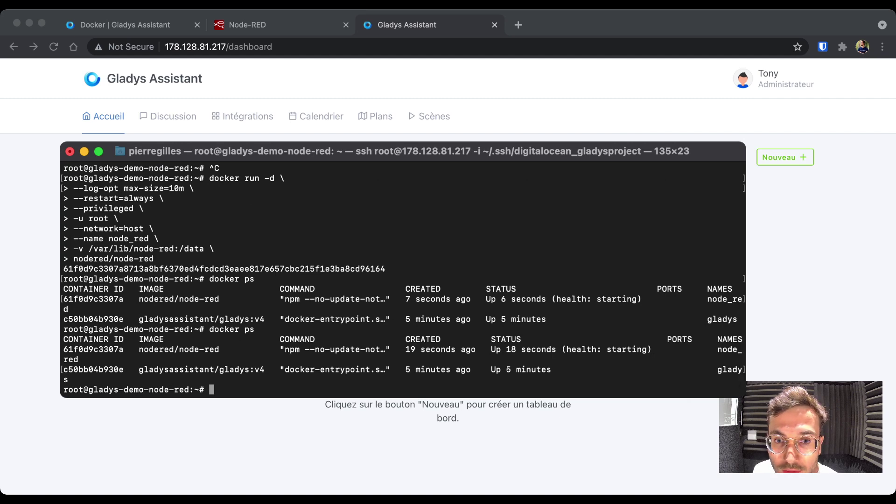
key("Up")
key("Return")
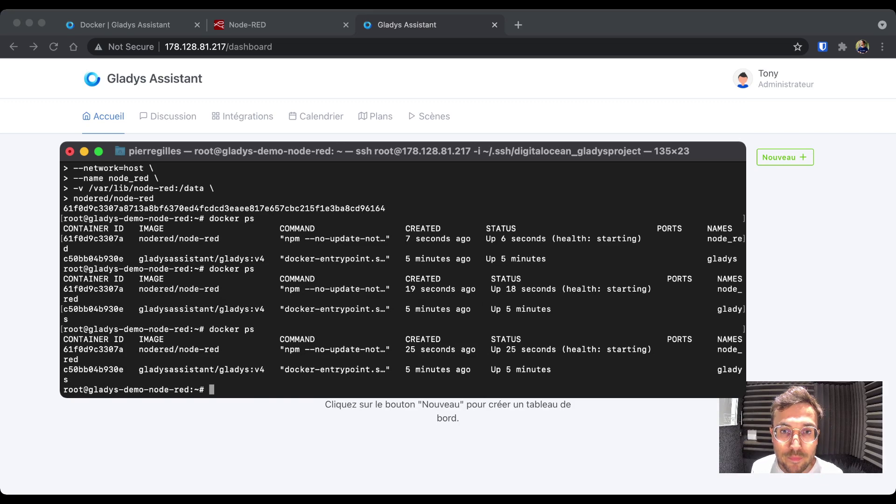
scroll(403, 278, "up", 2)
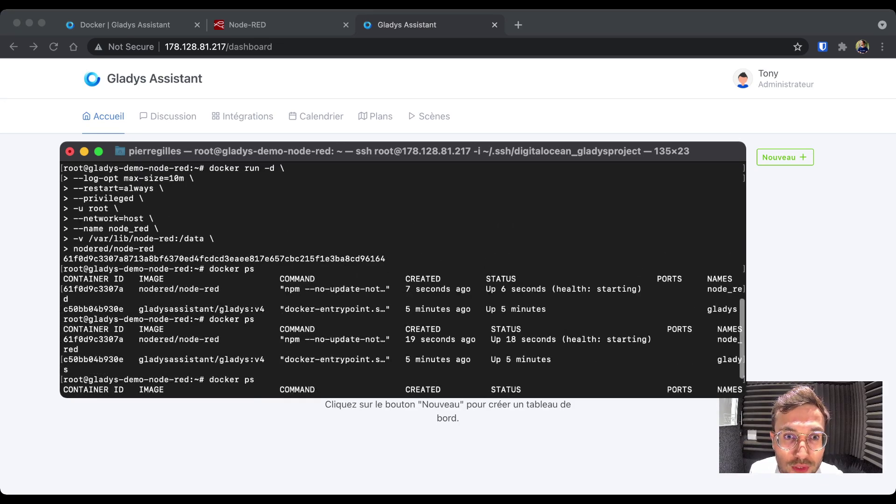
left_click_drag(89, 238, 174, 238)
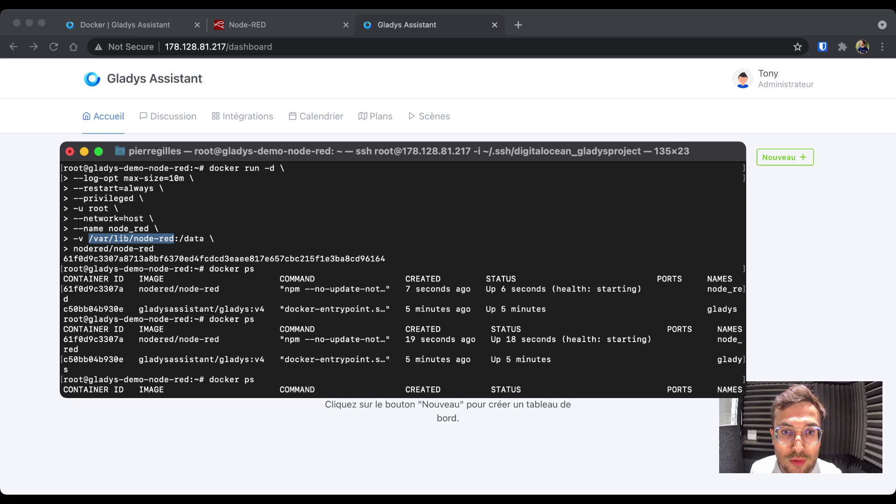
- Change into /var/lib/node-red and list its lib, node_modules, package.json and settings.js
type("cd")
key("super+v")
key("Return")
type("ls")
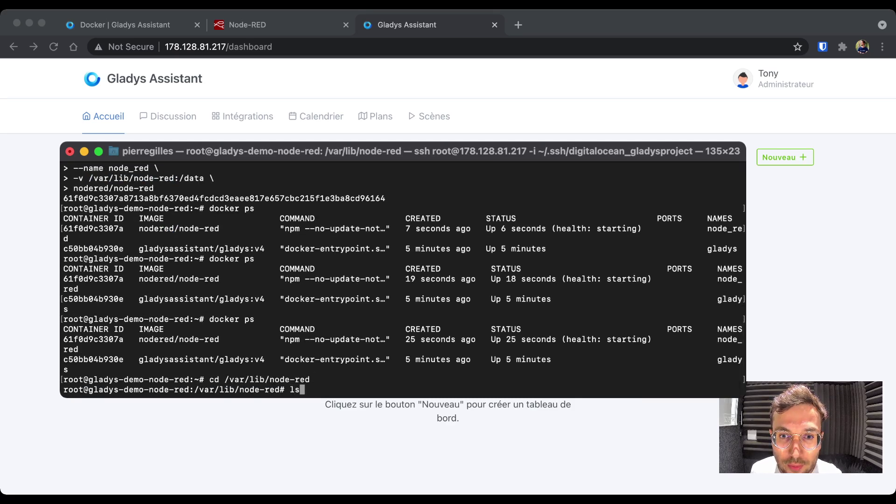
key("Return")
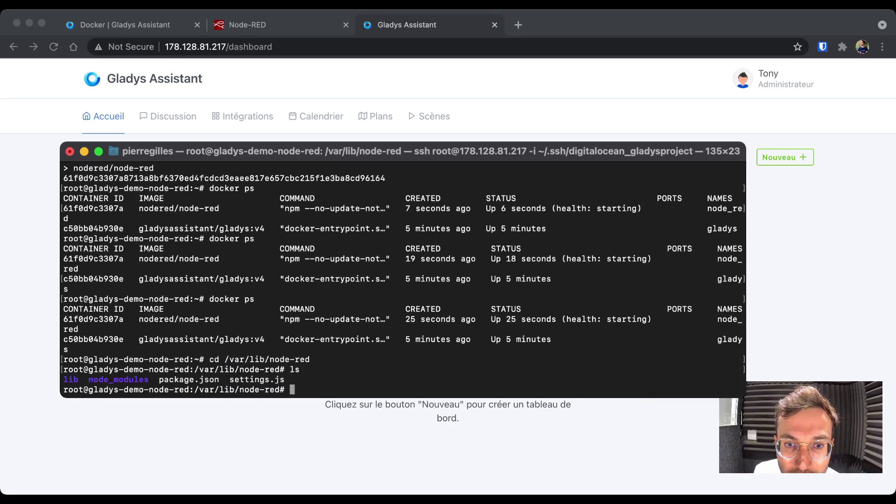
left_click_drag(286, 379, 63, 380)
left_click(63, 379)
double_click(118, 379)
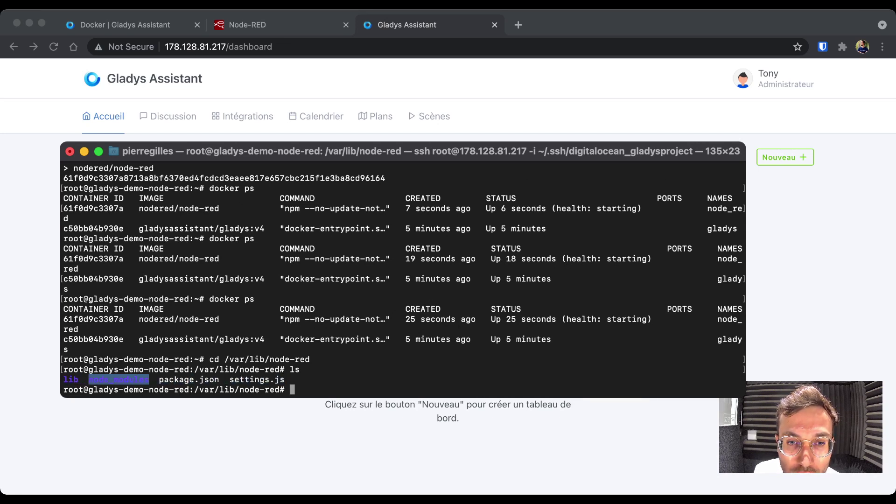
left_click(118, 379)
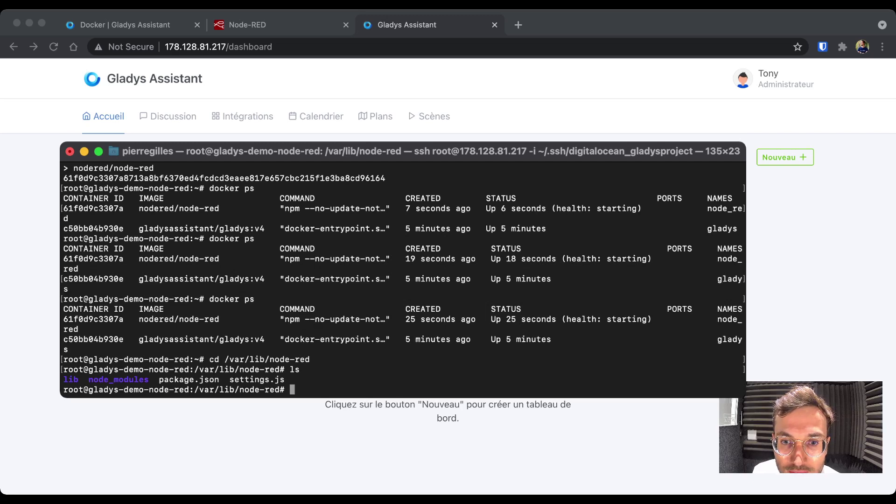
left_click_drag(239, 379, 286, 380)
left_click(285, 379)
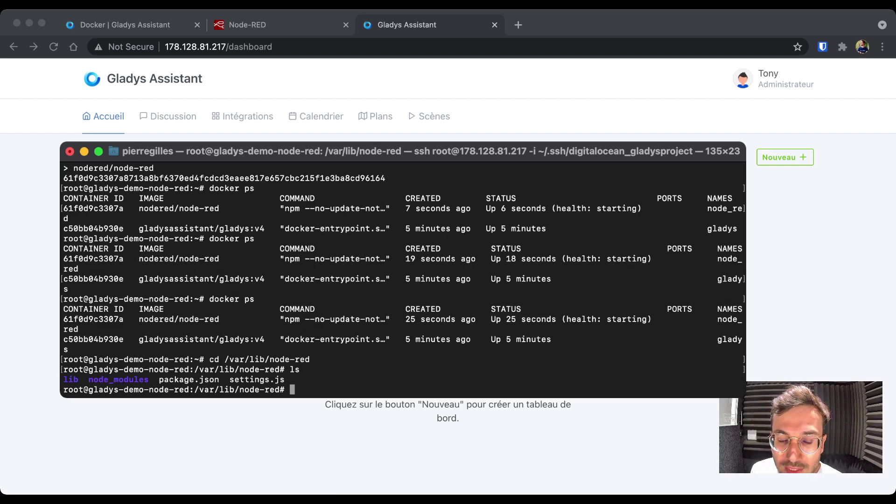
- Paste the docker exec -it node_red node-red admin hash-pw command at the prompt
key("super+Tab")
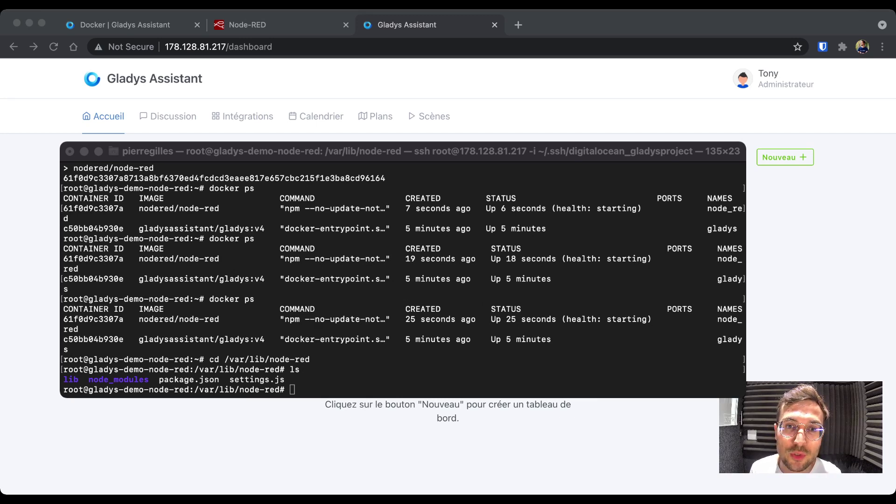
key("super+Tab")
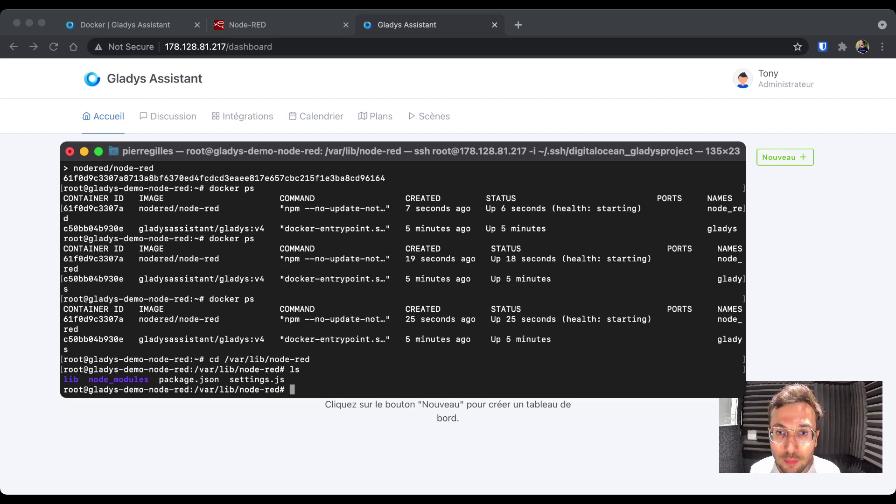
type("docker exec -it node_red node-red admin hash-pw")
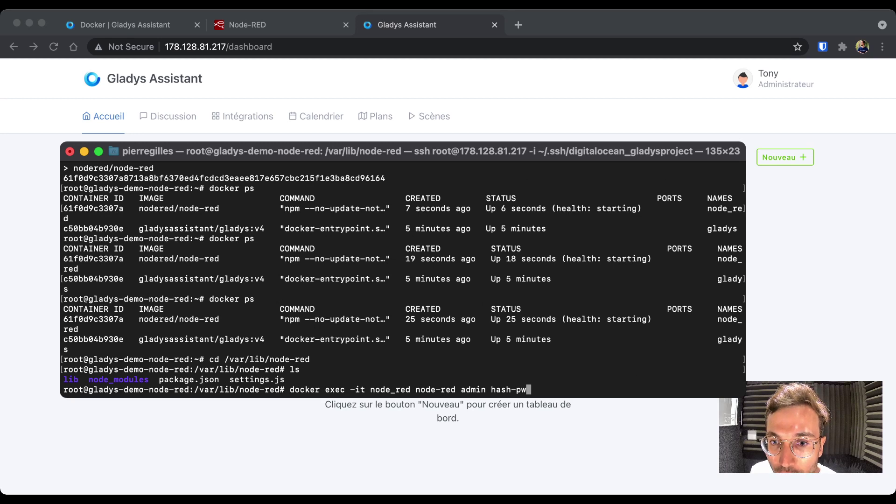
- Run node-red admin hash-pw inside node_red and enter the admin password to get its bcrypt hash
double_click(390, 389)
double_click(335, 389)
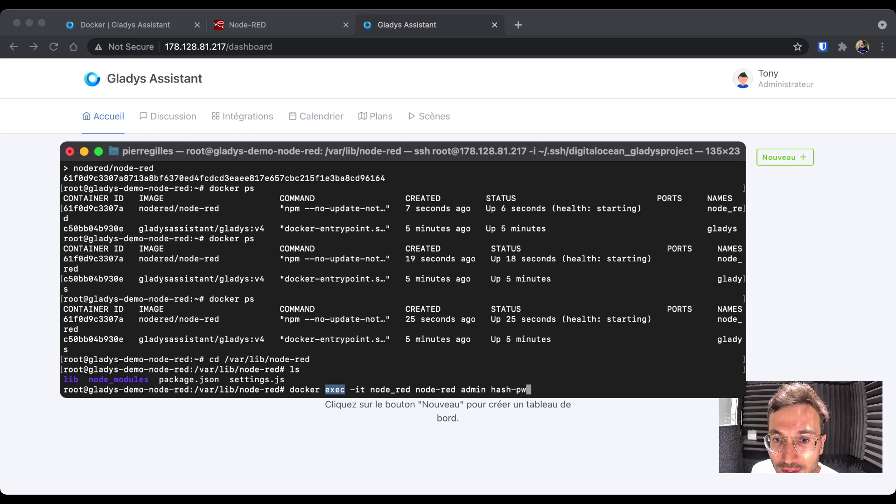
double_click(390, 390)
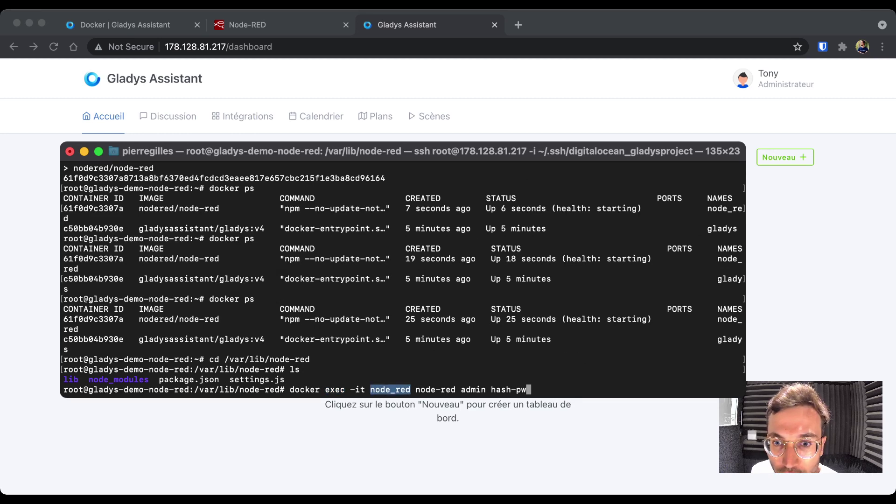
left_click_drag(415, 389, 526, 389)
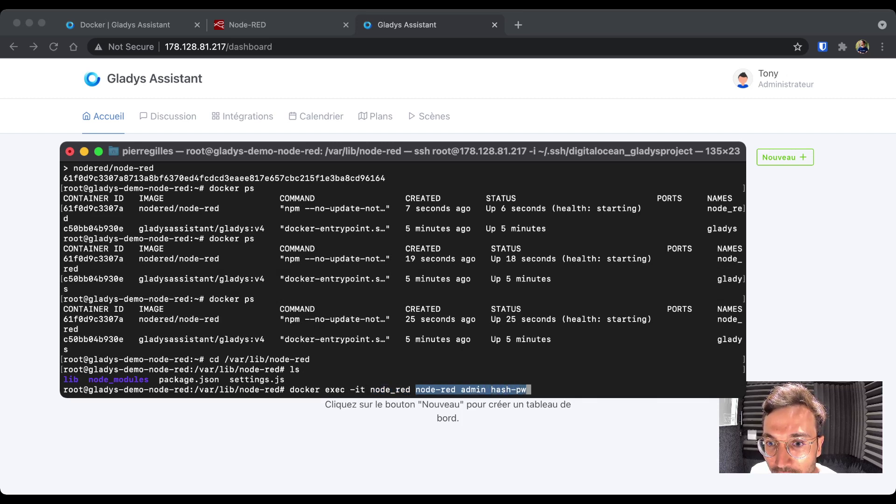
key("Escape")
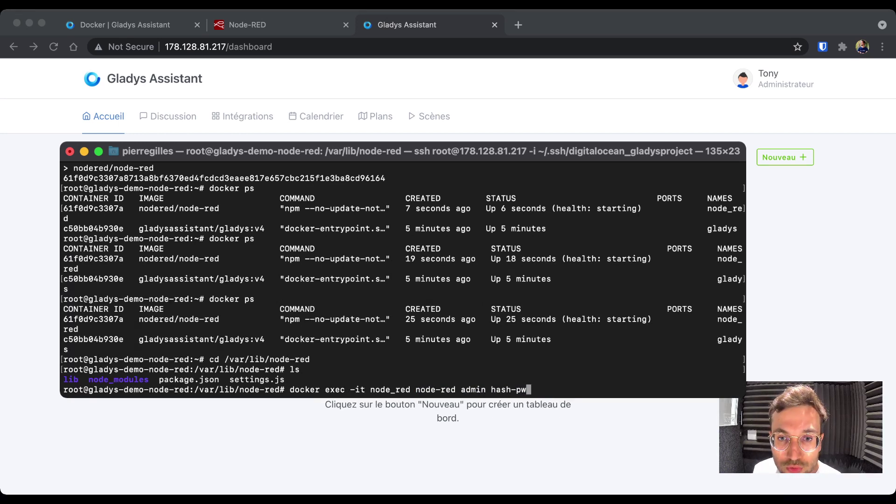
key("Return")
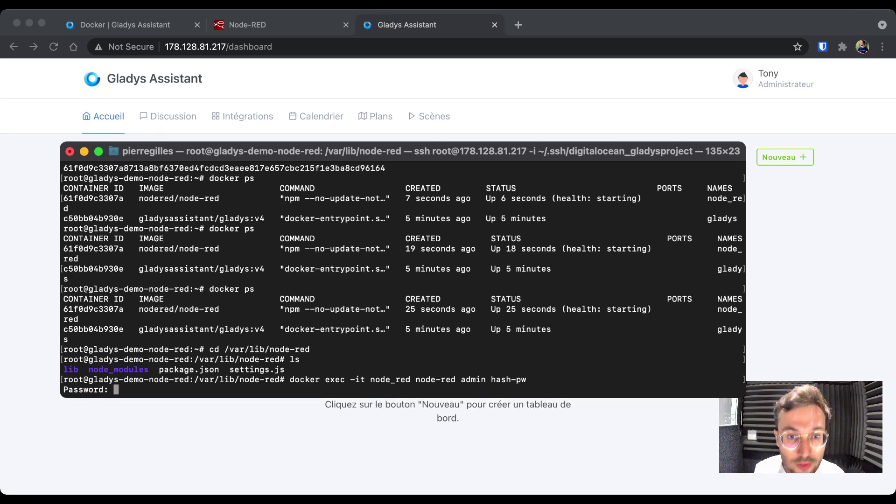
key("Return")
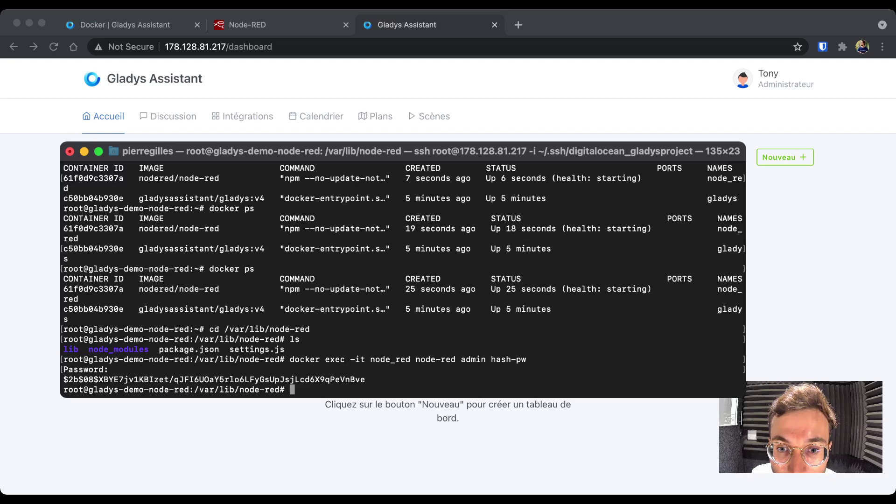
- Select and copy the newly generated bcrypt password hash line
left_click_drag(365, 379, 64, 380)
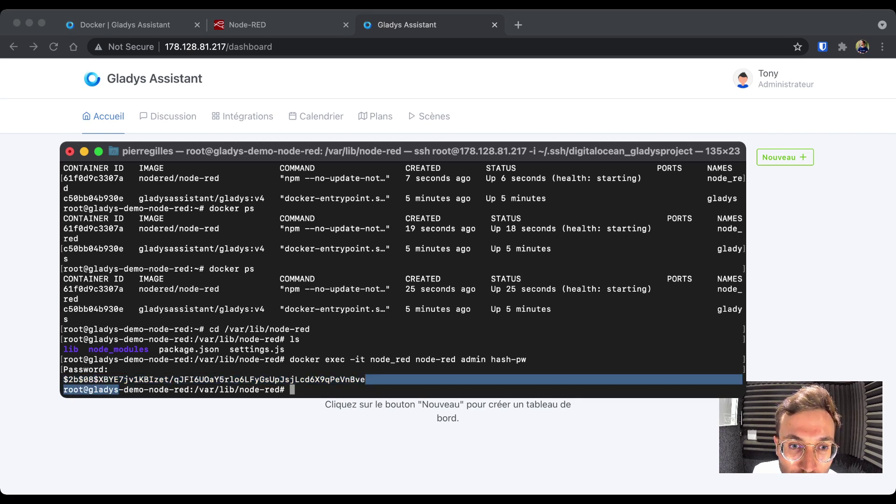
key("Escape")
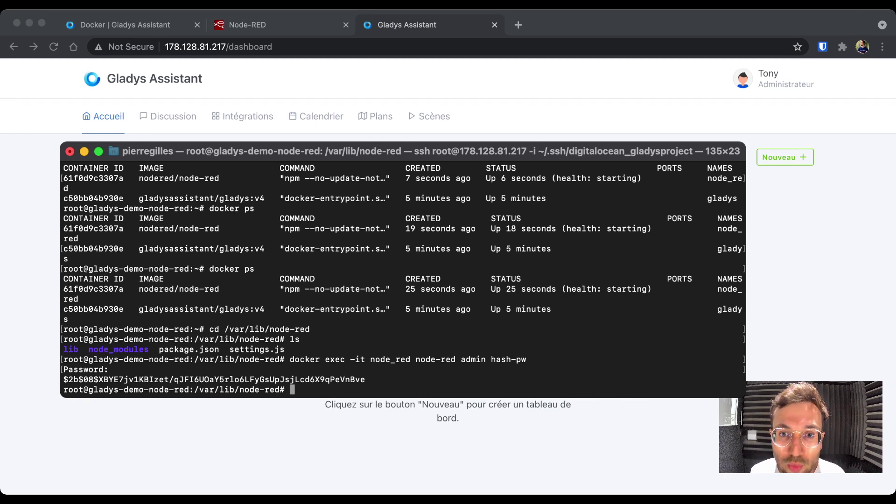
left_click_drag(365, 379, 64, 379)
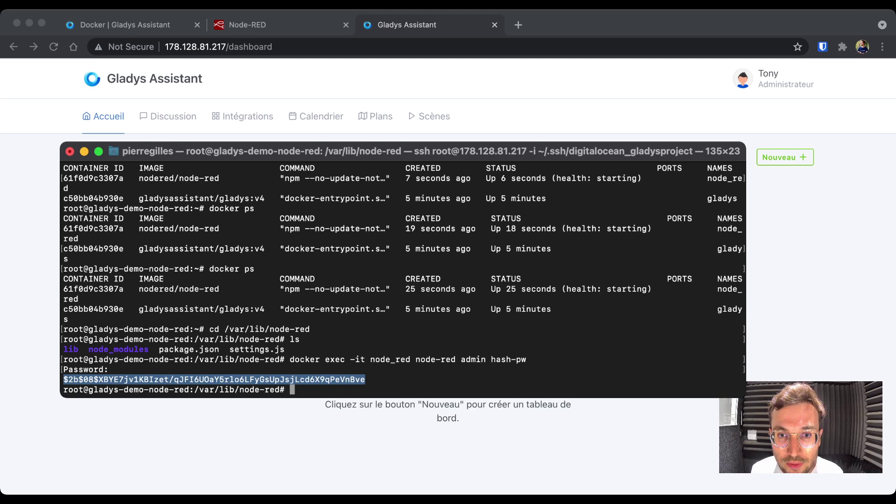
key("Escape")
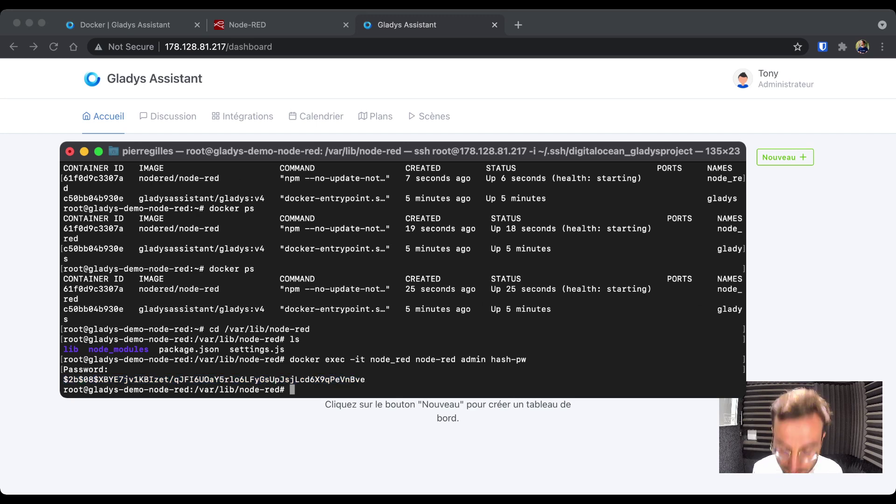
- Open settings.js in nano and move down to the commented-out adminAuth block
type("nano settings.js")
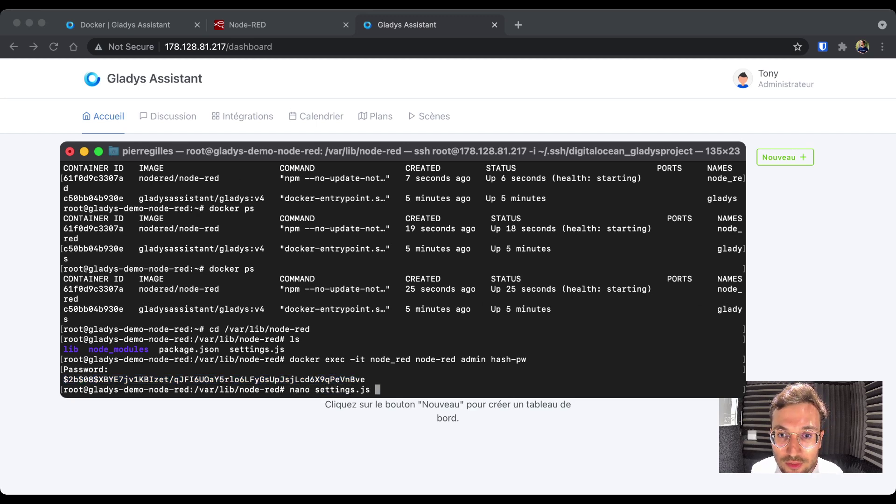
key("Return")
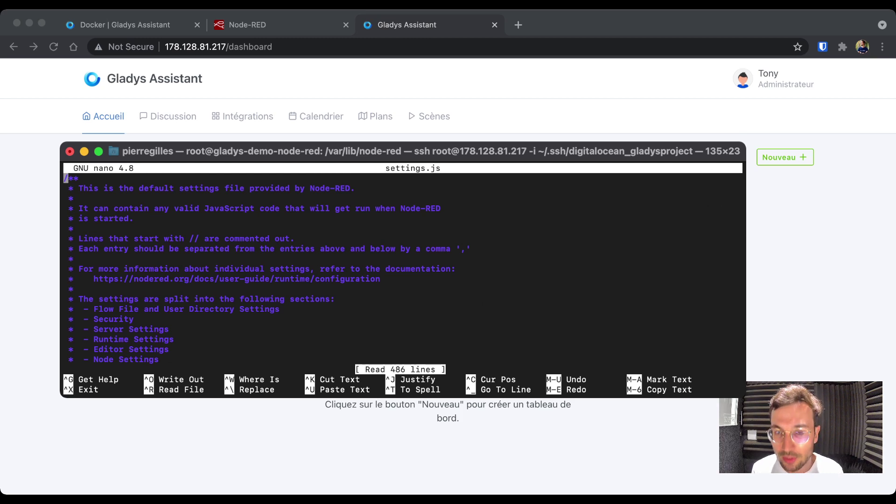
key("Down")
key("Down")
key("Down")
key("Down")
key("Down")
key("Down")
key("Down")
key("Down")
key("Down")
key("Down")
key("Down")
key("Down")
key("Down")
key("Down")
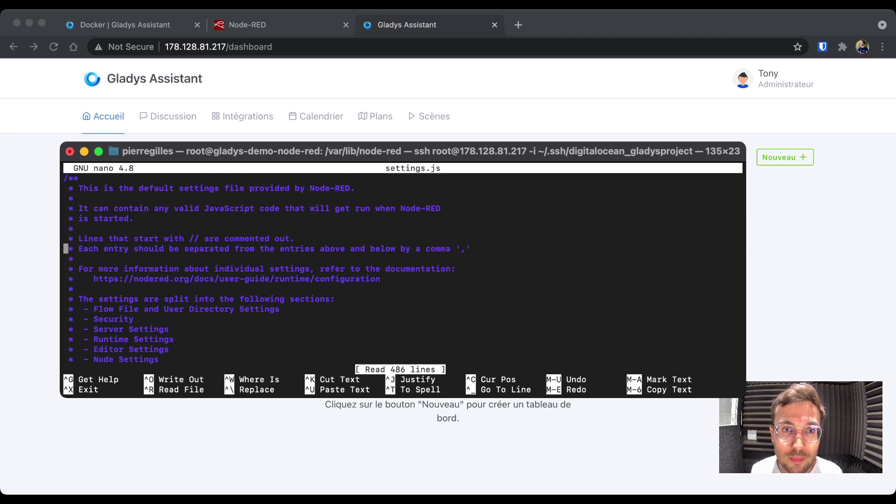
key("Down")
key("Down")
key("Down")
key("Down")
key("Down")
key("Down")
key("Down")
key("Down")
key("Down")
key("Down")
key("Down")
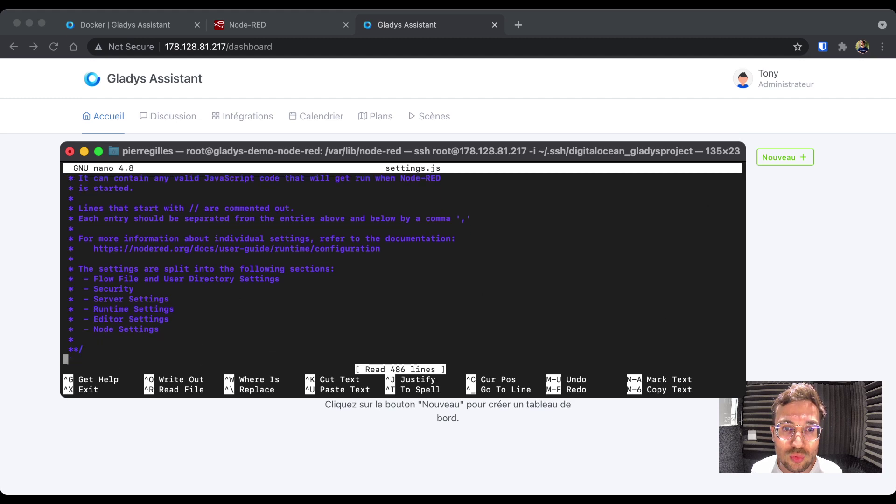
key("Down")
key("Down")
key("Down")
key("Down")
key("Down")
key("Down")
key("Down")
key("Down")
key("Down")
key("Down")
key("Down")
key("Down")
key("Down")
key("Down")
key("Down")
key("Down")
key("Down")
key("Down")
key("Down")
key("Down")
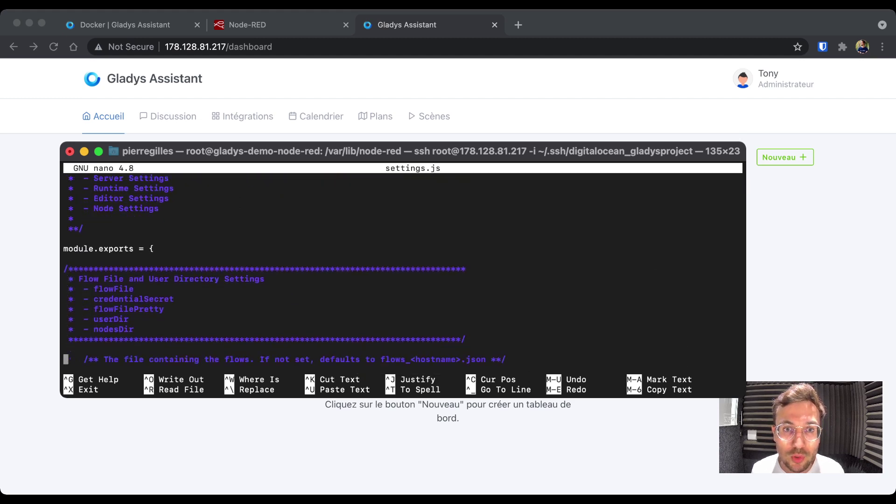
key("Down")
key("Down")
key("Down")
key("Down")
key("Down")
key("Down")
key("Down")
key("Down")
key("Down")
key("Down")
key("Down")
key("Down")
key("Down")
key("Down")
key("Down")
key("Down")
key("Down")
key("Down")
key("Down")
key("Down")
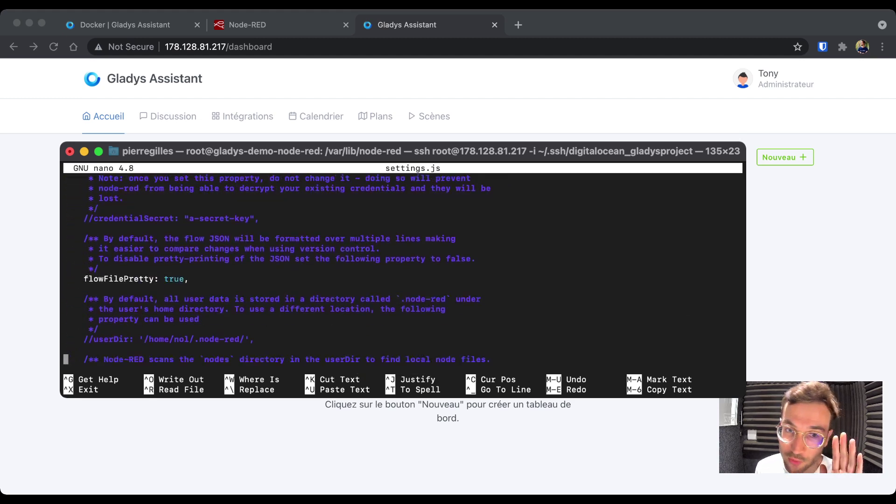
key("Down")
key("Down")
key("Down")
key("Down")
key("Down")
key("Down")
key("Down")
key("Down")
key("Down")
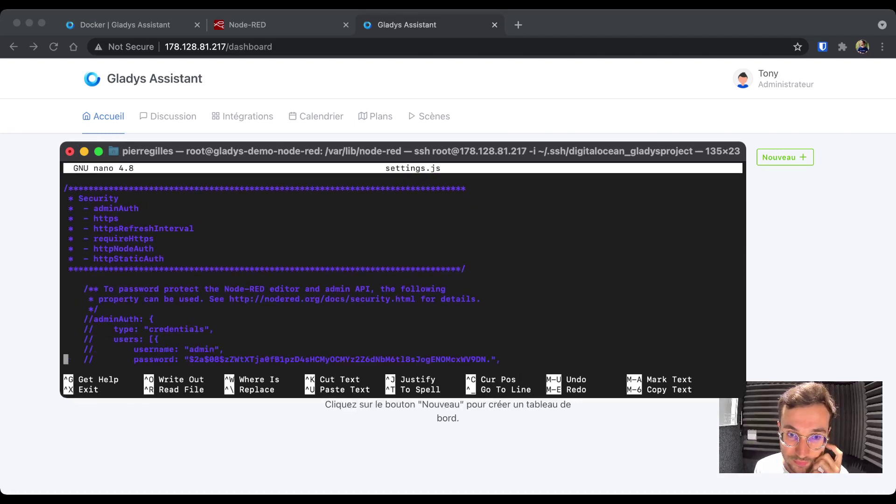
key("Up")
key("Up")
key("Up")
key("Up")
key("Up")
key("Up")
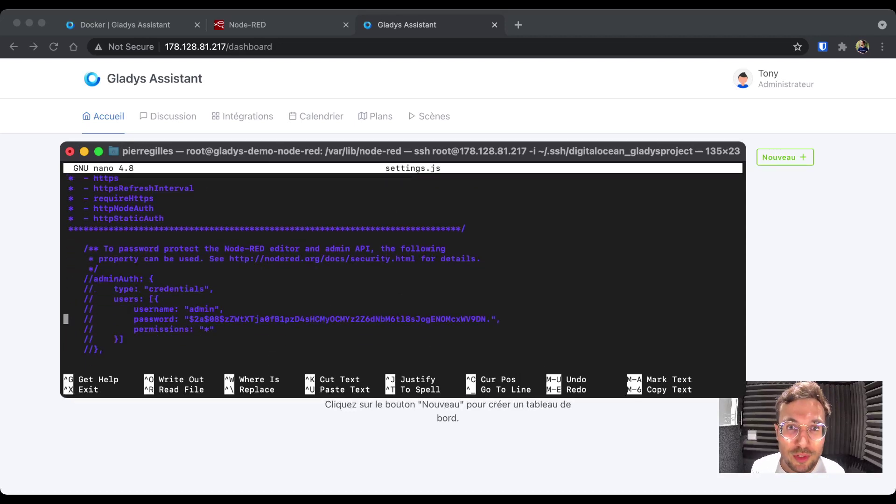
- Remove the // from the adminAuth opening, credentials type, users, username and password lines
key("Right")
key("Right")
key("Right")
key("Right")
key("Up")
key("Right")
key("Right")
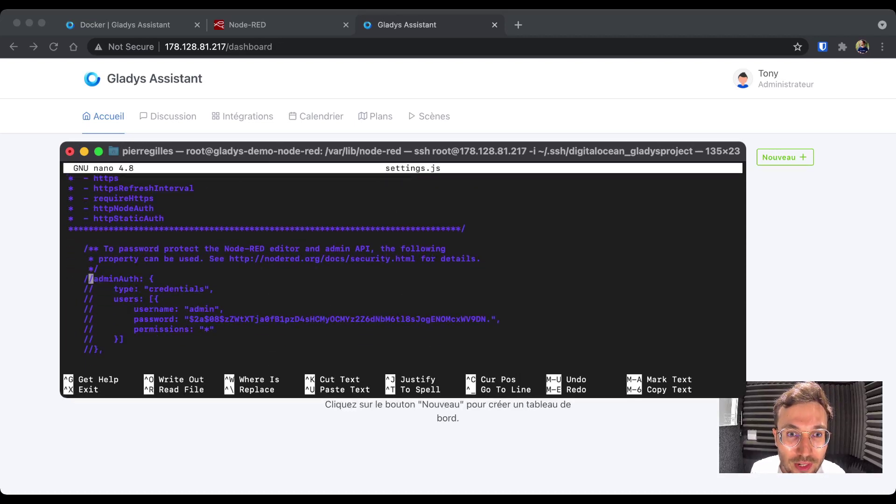
key("BackSpace")
key("BackSpace")
key("Down")
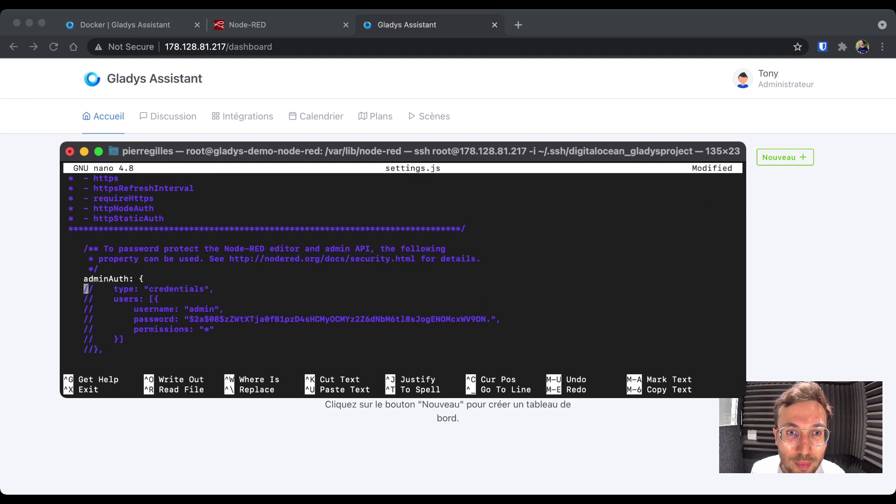
key("Right")
key("Right")
key("BackSpace")
key("BackSpace")
key("Down")
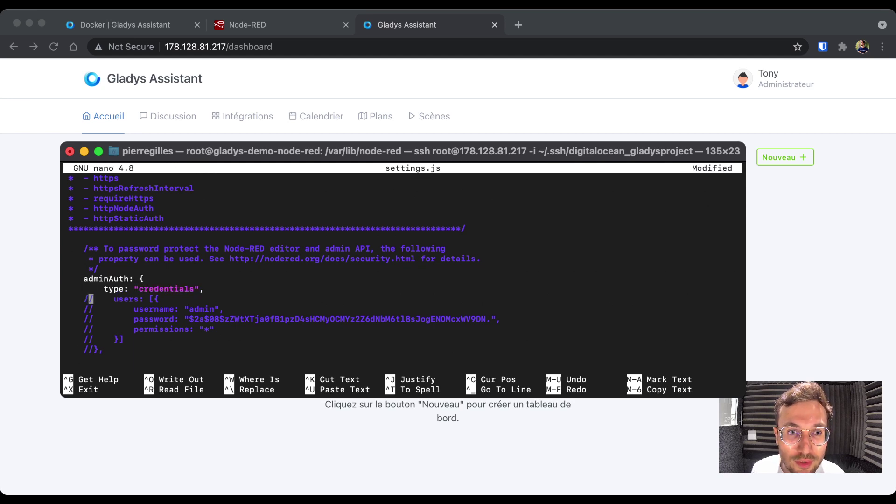
key("Right")
key("Right")
key("BackSpace")
key("BackSpace")
key("Down")
key("Right")
key("Right")
key("BackSpace")
key("BackSpace")
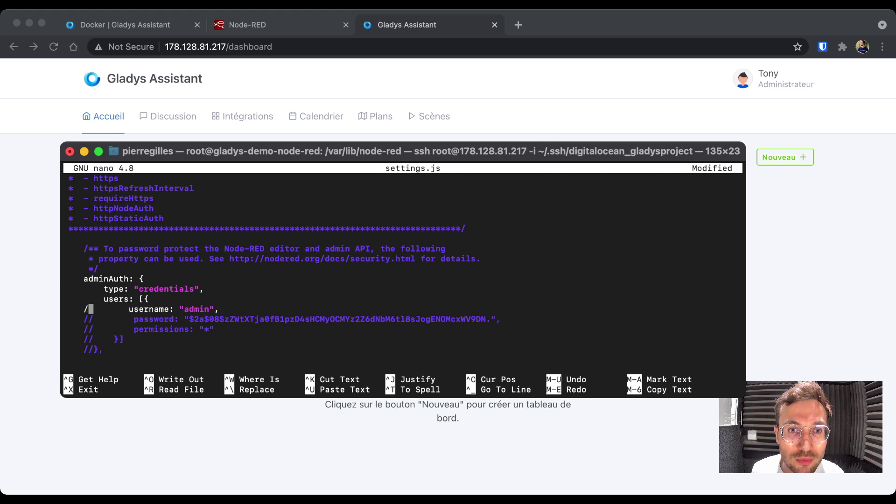
key("Down")
key("Down")
key("Right")
key("Right")
key("Up")
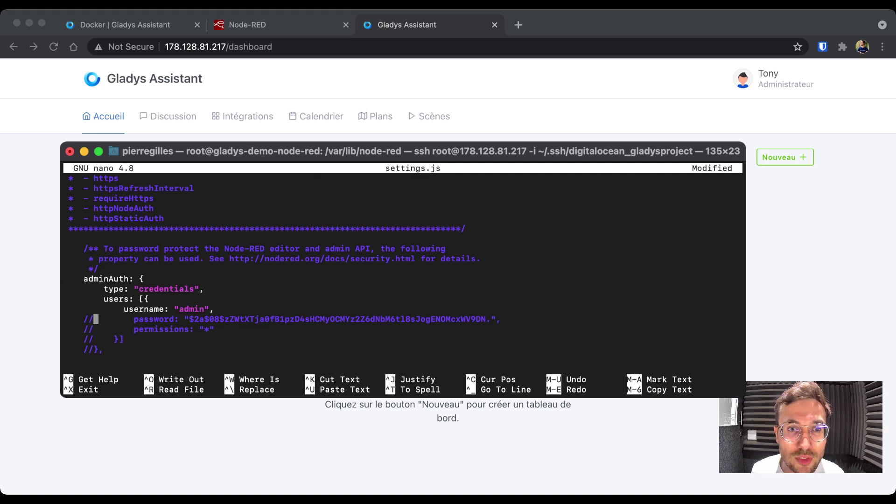
key("BackSpace")
key("BackSpace")
key("Down")
- Uncomment the permissions line and the closing brackets of the users list and adminAuth block
key("Right")
key("Right")
key("BackSpace")
key("BackSpace")
key("Down")
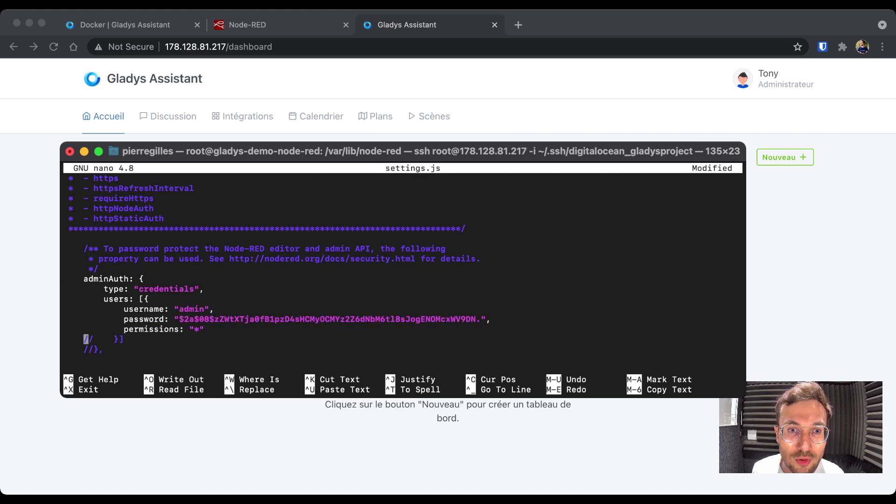
key("Down")
key("Right")
key("Right")
key("Up")
key("BackSpace")
key("BackSpace")
key("Down")
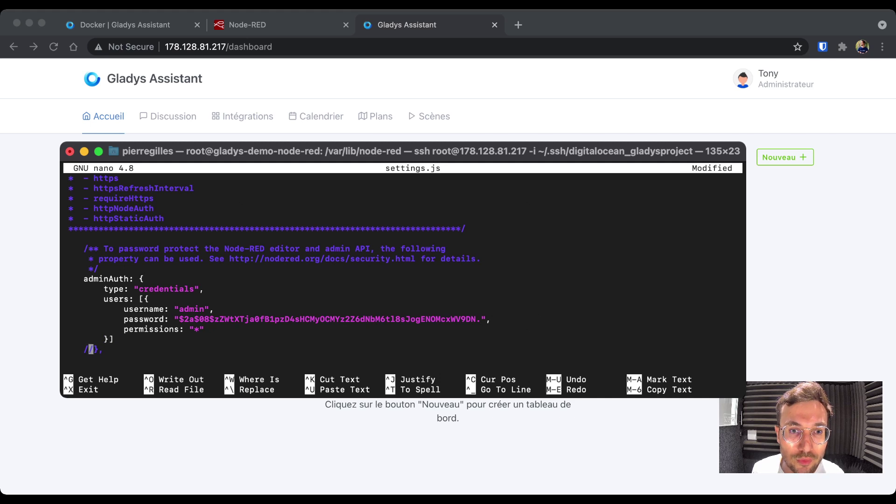
key("Right")
key("Right")
key("BackSpace")
key("BackSpace")
key("Left")
key("Left")
key("Left")
key("Left")
key("Up")
key("Left")
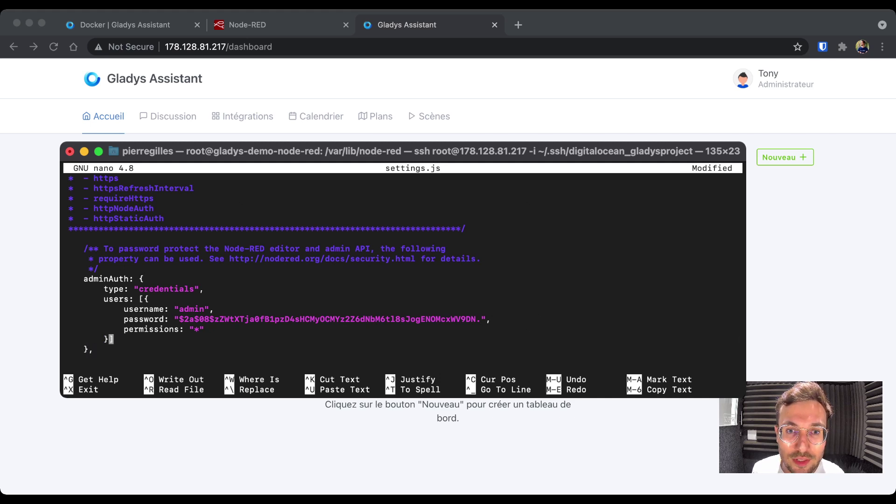
key("Left")
key("Left")
key("Up")
key("Left")
key("Down")
key("Left")
key("Left")
key("Left")
key("Left")
key("Left")
key("Left")
key("Left")
key("Left")
key("Left")
key("Left")
key("Left")
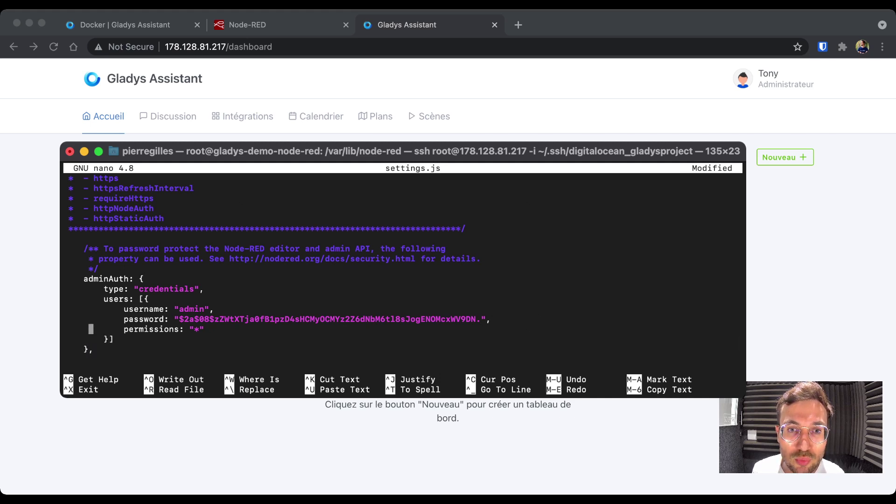
- Replace the example password hash in adminAuth with the newly generated bcrypt hash
key("Right")
key("Right")
key("BackSpace")
key("BackSpace")
key("BackSpace")
key("BackSpace")
key("BackSpace")
key("BackSpace")
key("BackSpace")
key("BackSpace")
key("BackSpace")
key("BackSpace")
key("BackSpace")
key("BackSpace")
key("BackSpace")
key("BackSpace")
key("BackSpace")
key("BackSpace")
key("BackSpace")
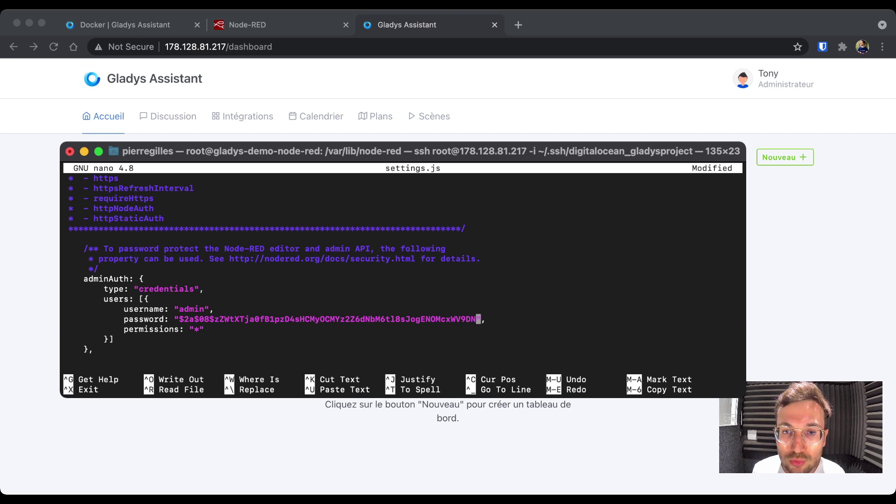
key("BackSpace")
key("BackSpace")
key("BackSpace")
key("BackSpace")
key("BackSpace")
key("BackSpace")
key("BackSpace")
key("BackSpace")
key("BackSpace")
key("BackSpace")
key("BackSpace")
key("BackSpace")
key("BackSpace")
key("BackSpace")
key("BackSpace")
key("BackSpace")
key("BackSpace")
key("BackSpace")
key("BackSpace")
key("BackSpace")
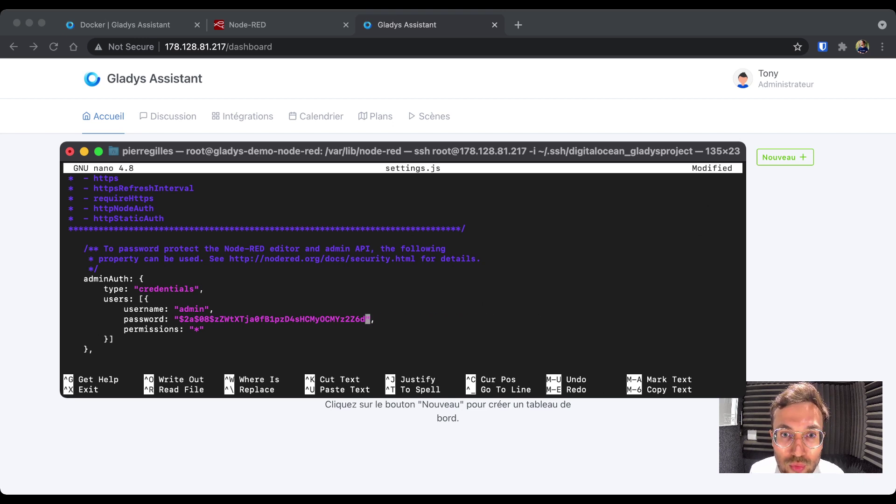
key("BackSpace")
key("BackSpace")
key("BackSpace")
key("BackSpace")
key("BackSpace")
key("BackSpace")
key("BackSpace")
key("BackSpace")
key("BackSpace")
key("BackSpace")
key("BackSpace")
key("BackSpace")
key("BackSpace")
key("BackSpace")
key("BackSpace")
key("BackSpace")
key("BackSpace")
key("BackSpace")
key("BackSpace")
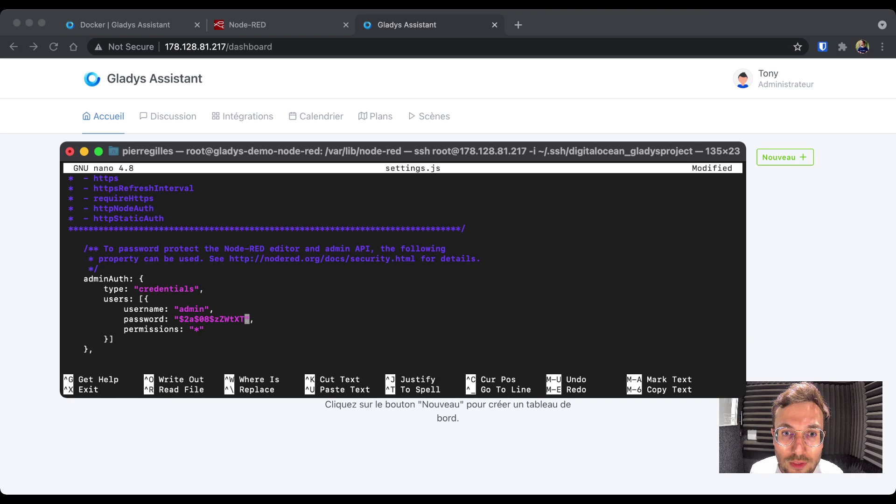
key("super+v")
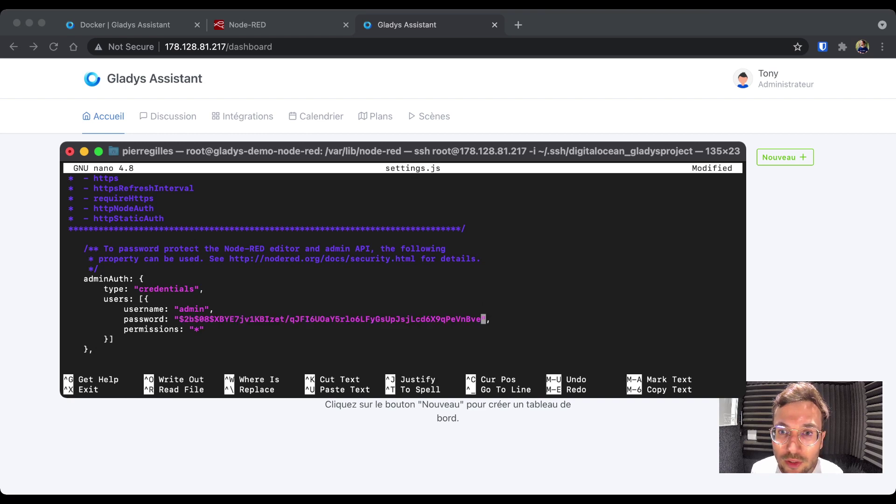
- Save the changes to settings.js and exit nano
key("Down")
key("Down")
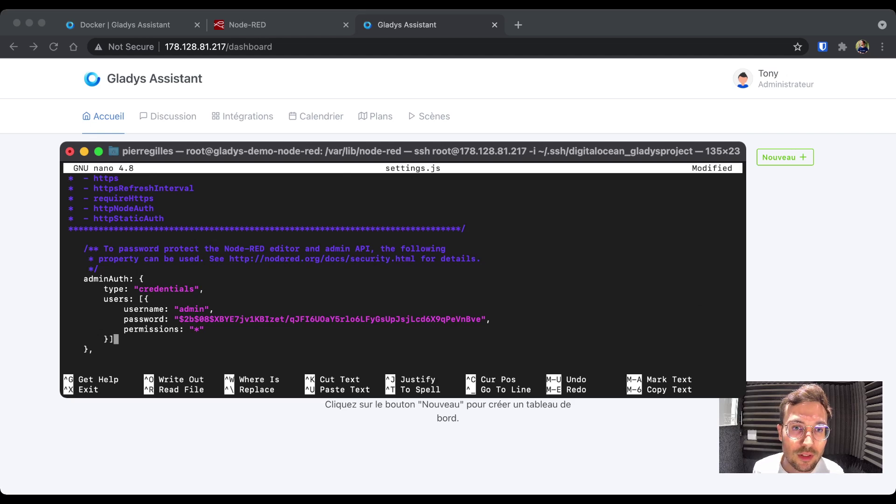
key("Down")
key("Down")
key("Down")
key("Down")
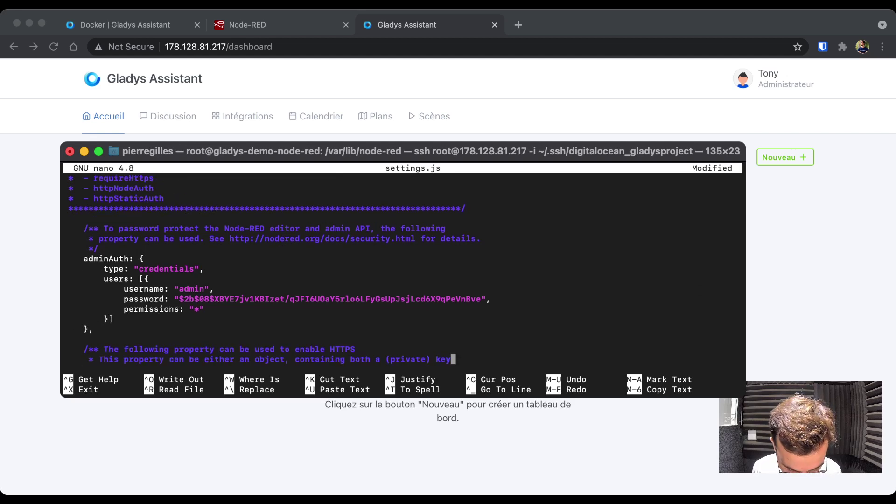
key("ctrl+x")
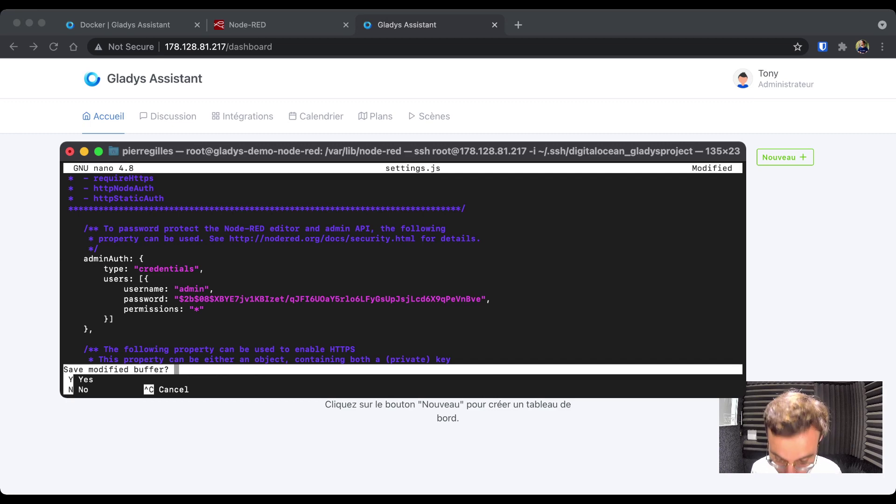
key("y")
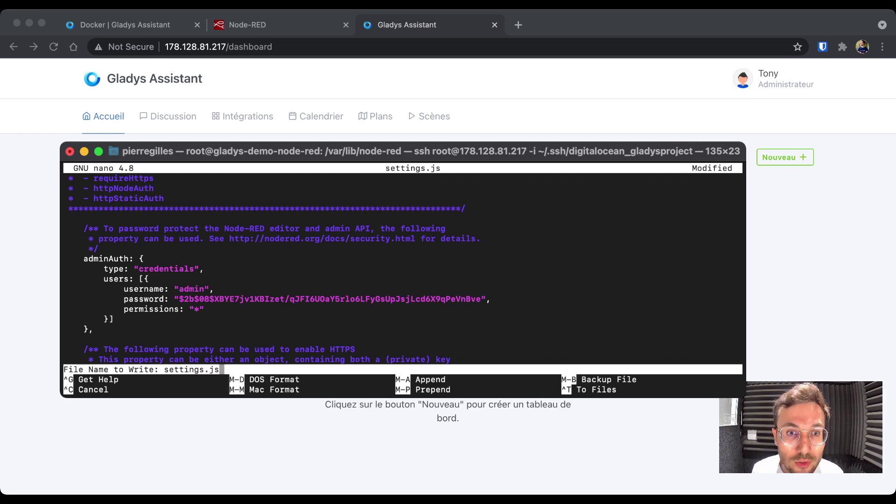
key("Return")
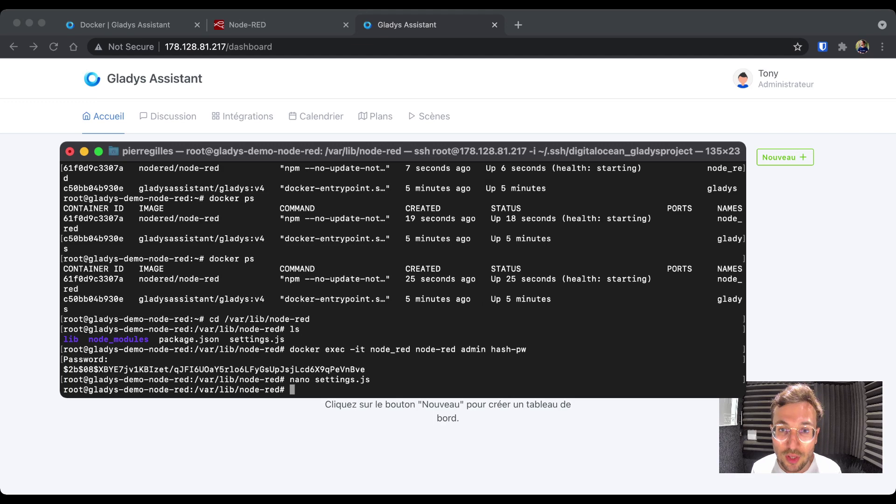
- Return home, list containers with docker ps, and restart the node_red container
type("cd")
key("Return")
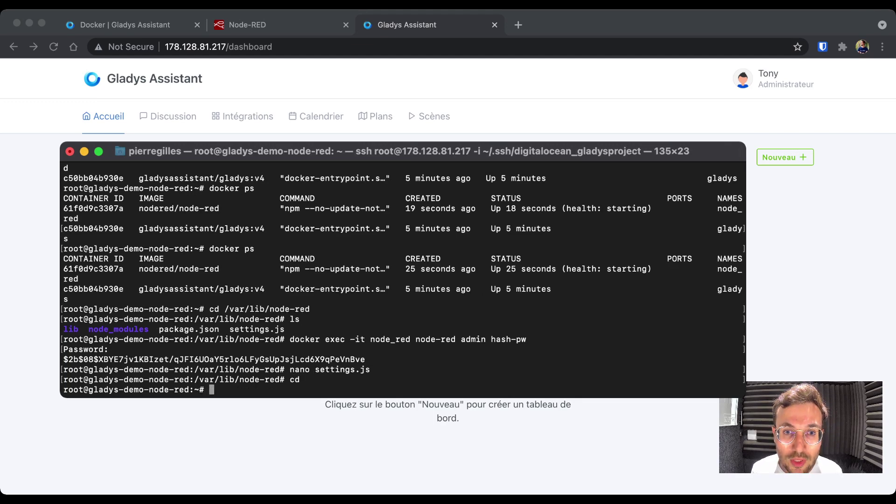
type("docker ps")
key("Return")
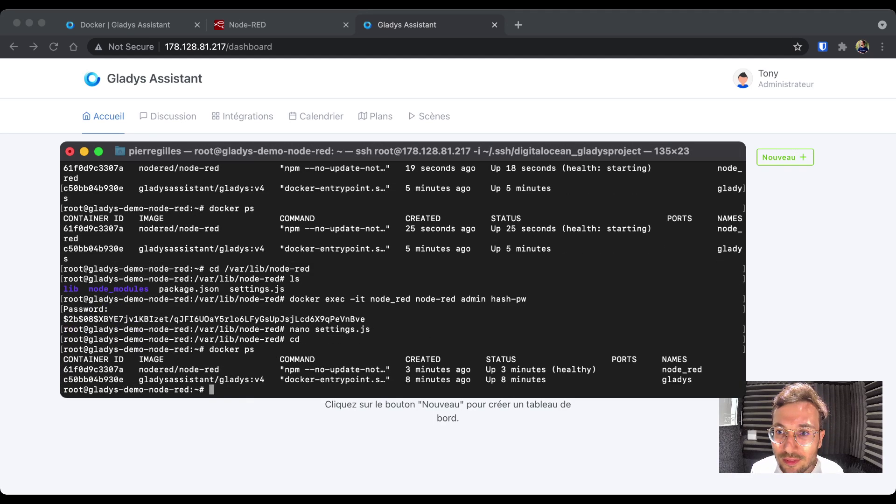
type("docker resta")
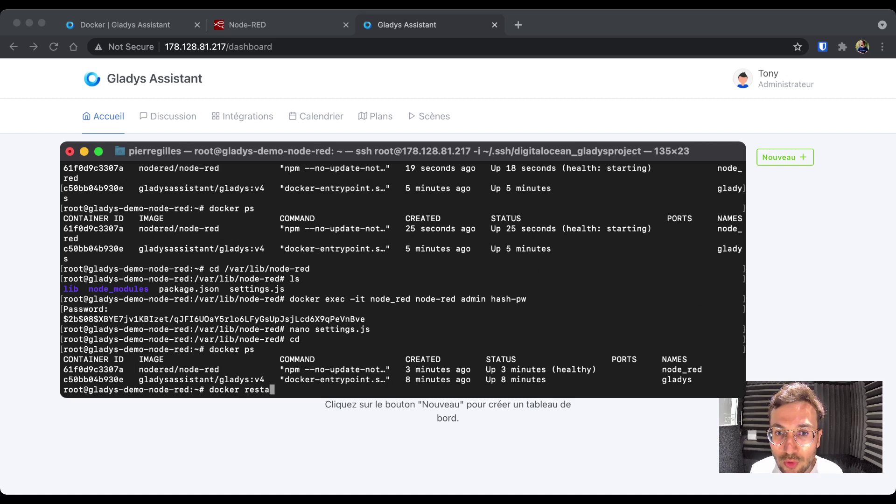
type("rt node_red")
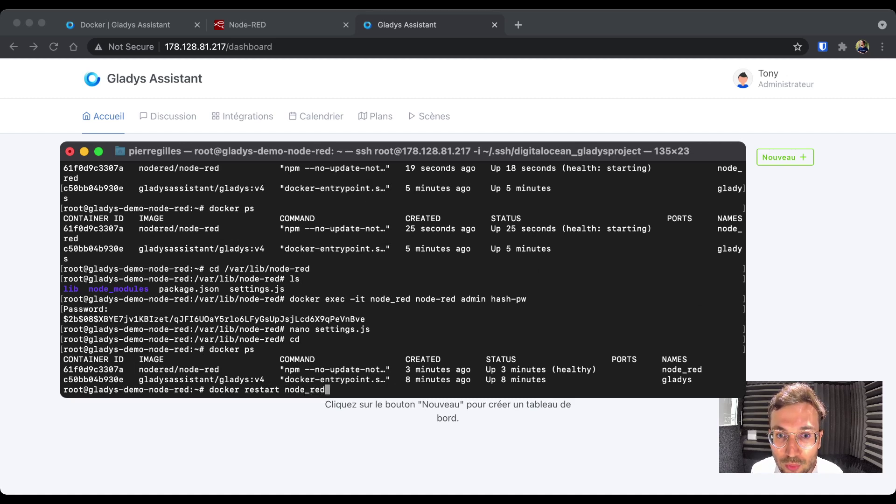
key("Return")
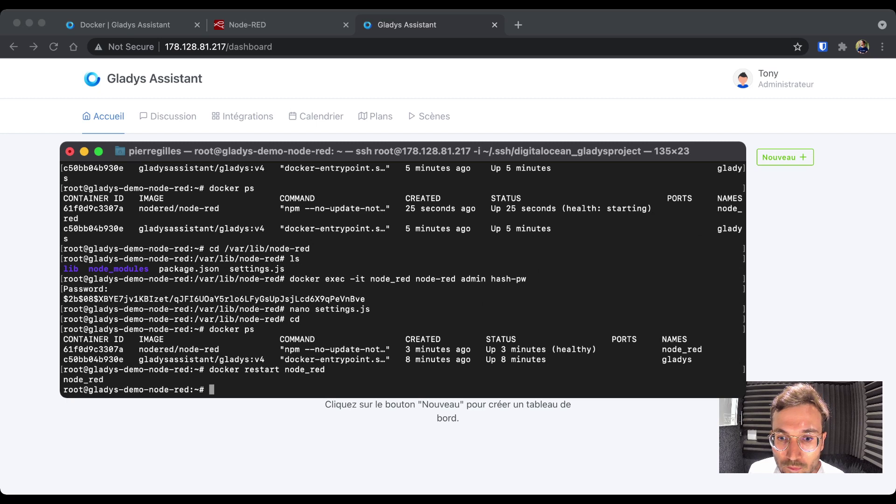
key("super+Tab")
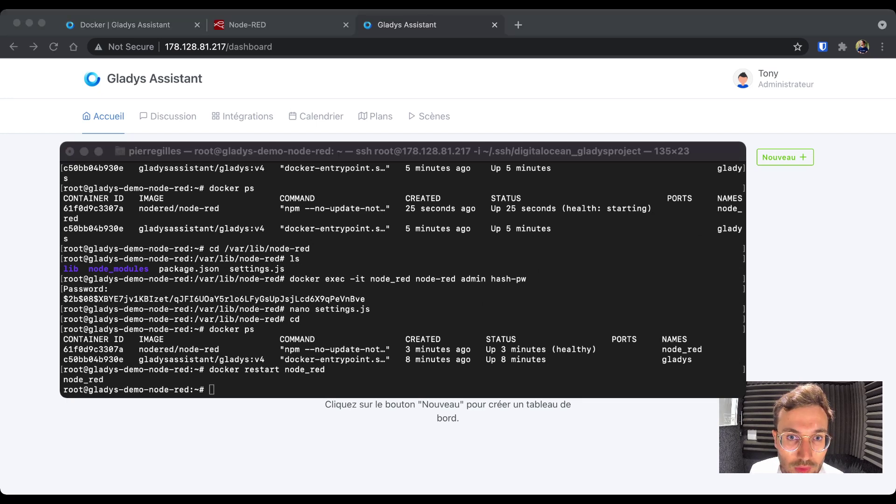
- Open a new Chrome tab at the server IP 178.128.81.217 on port 1880
key("super+Tab")
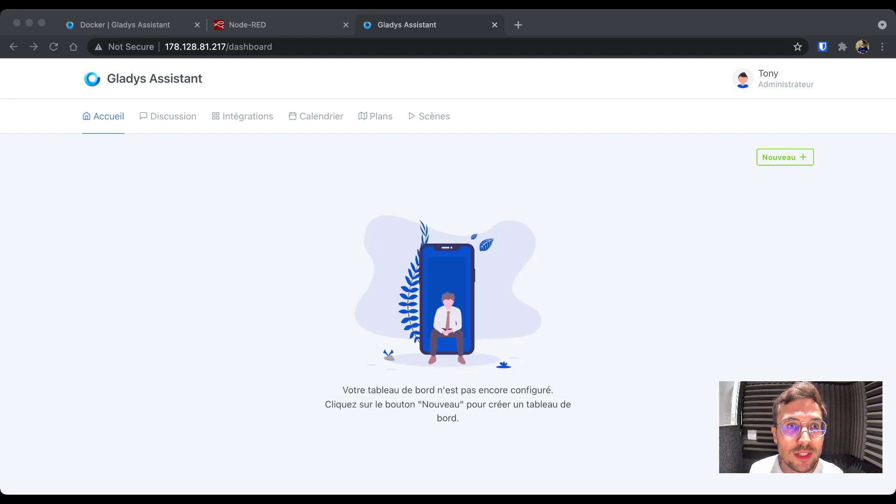
key("super+Tab")
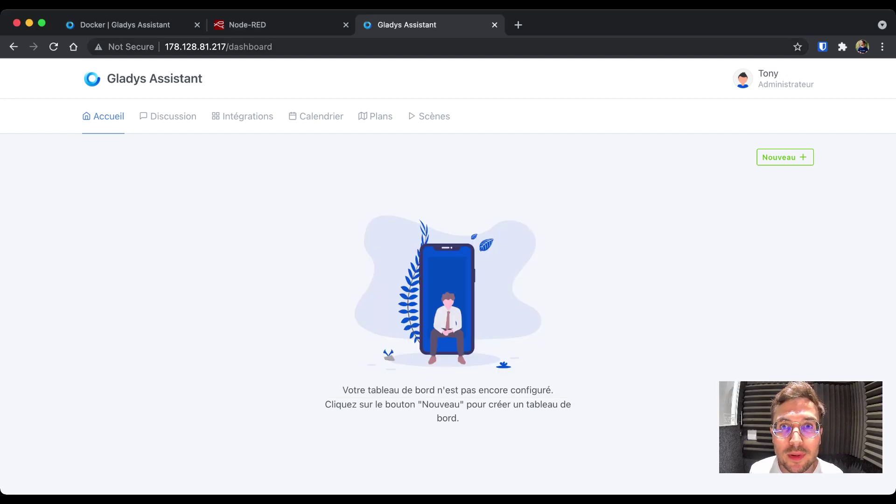
left_click_drag(228, 47, 164, 47)
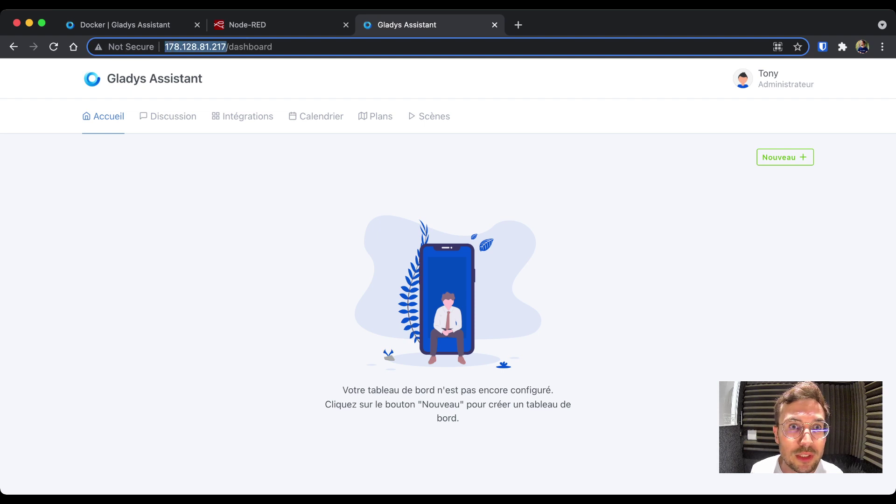
key("super+c")
left_click(518, 24)
key("super+v")
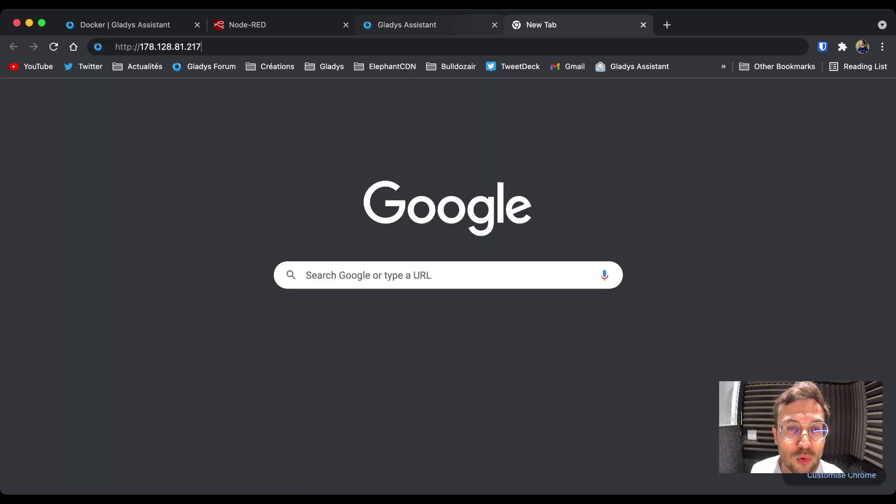
type(":1880")
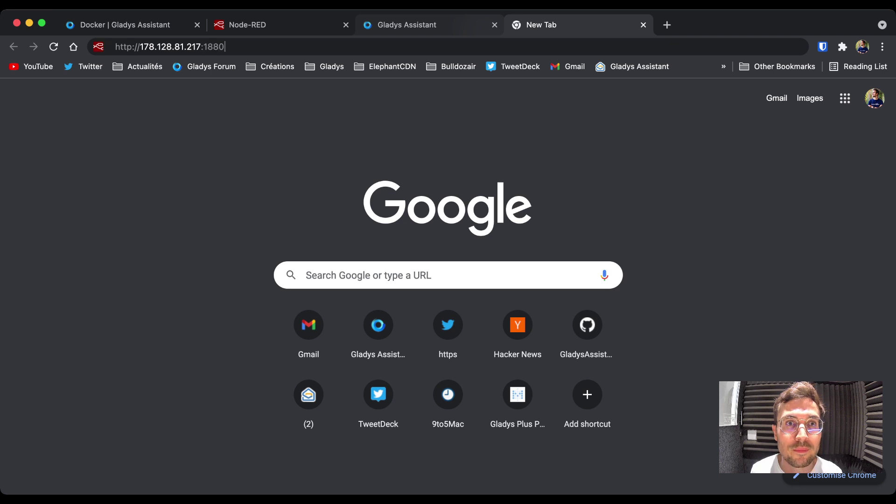
key("Return")
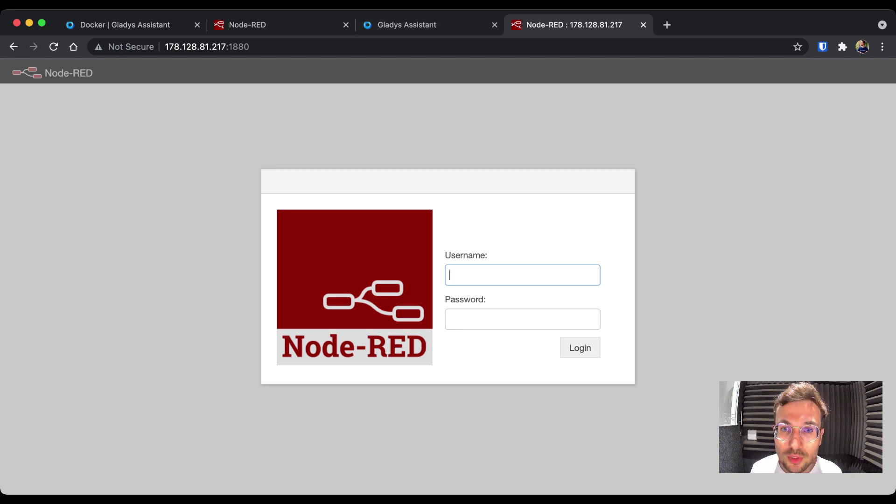
- Log in to Node-RED as admin with the account password
type("admi")
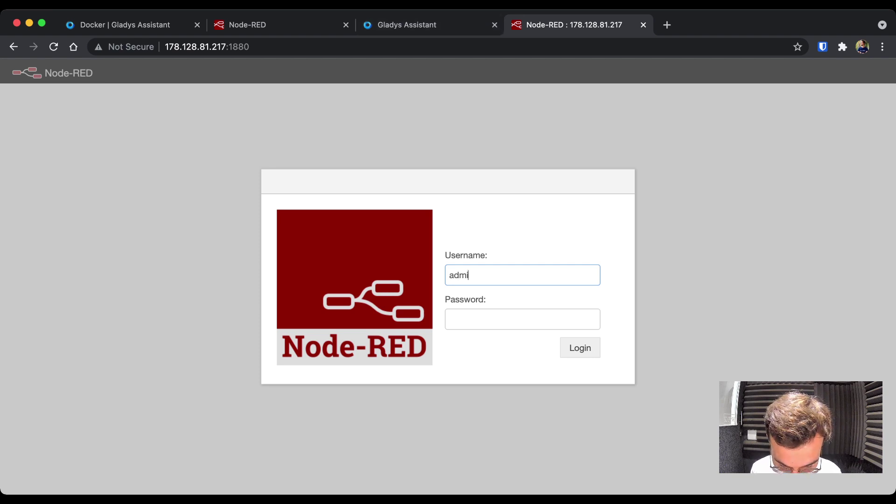
type("n")
key("Tab")
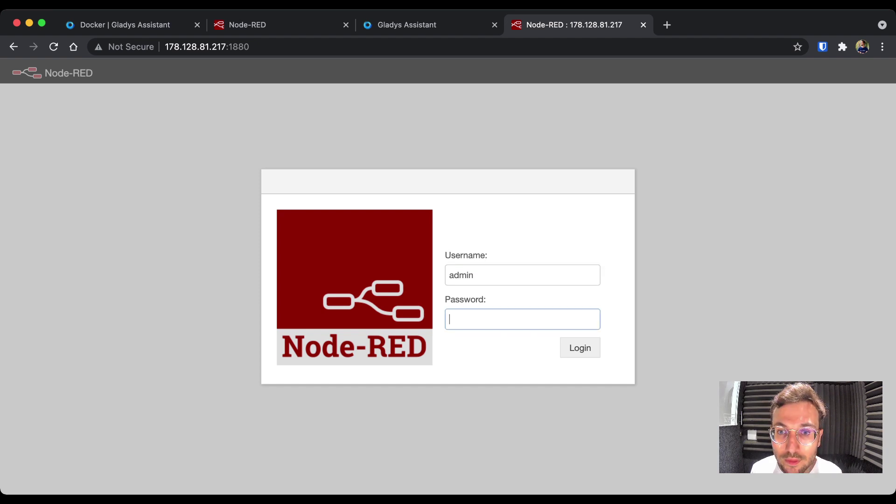
type("admin")
key("Return")
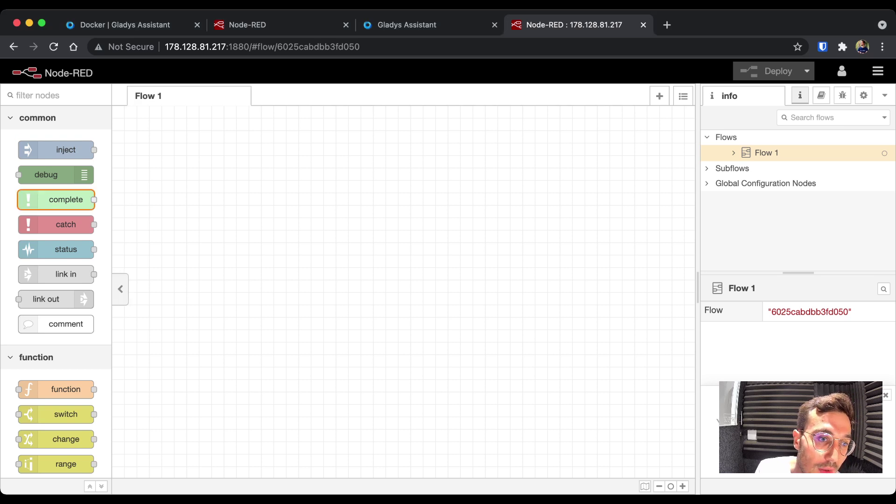
- Scroll through the node palette, then open Manage palette from the main menu
scroll(56, 233, "down", 3)
scroll(56, 233, "down", 10)
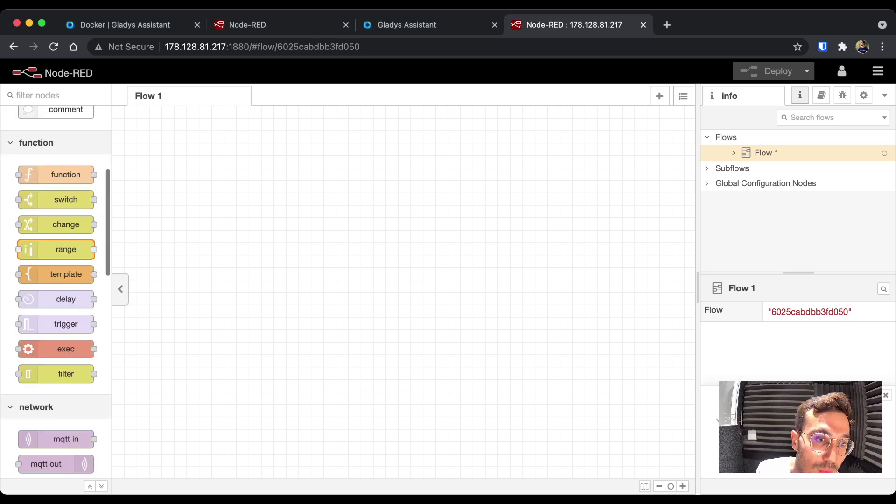
scroll(56, 243, "down", 12)
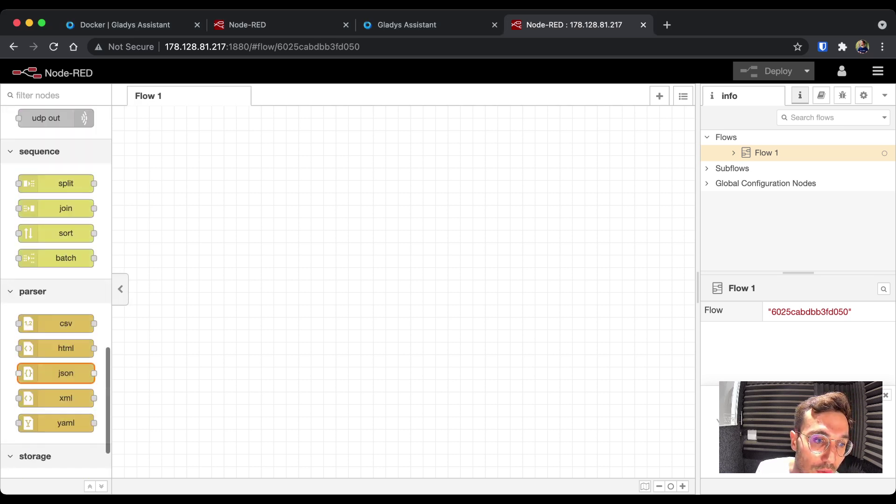
scroll(56, 373, "down", 3)
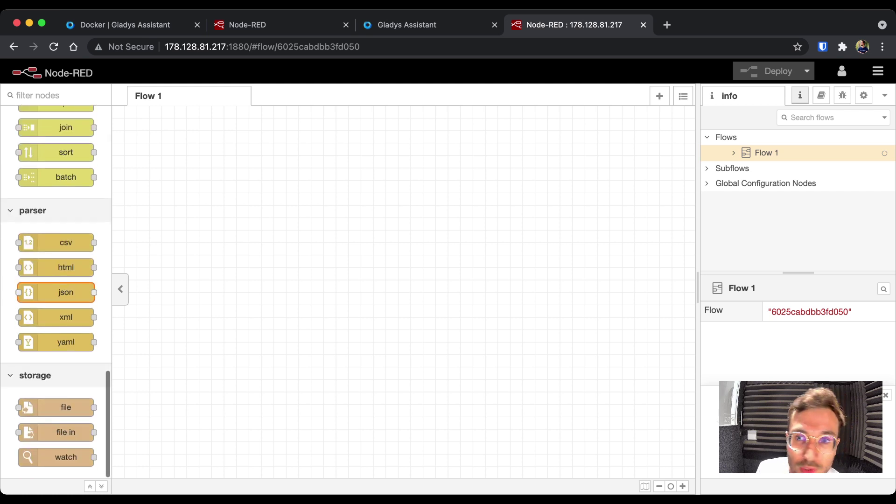
scroll(56, 233, "up", 20)
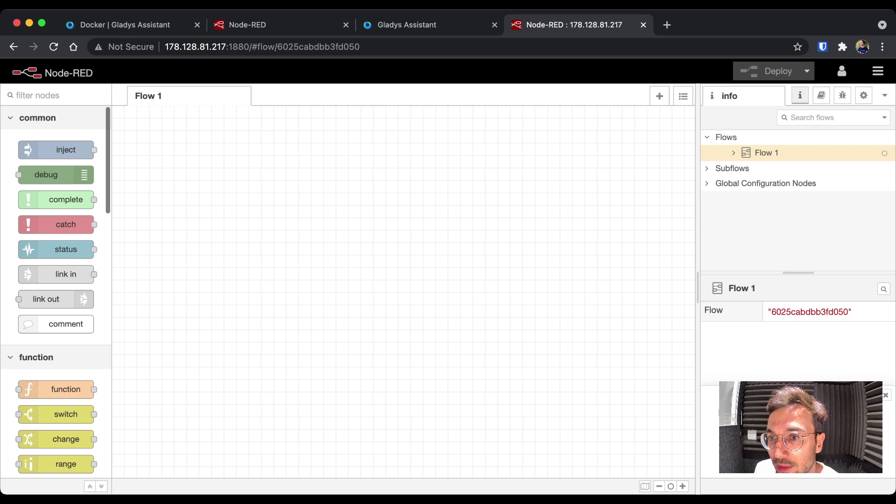
left_click(877, 71)
mouse_move(778, 240)
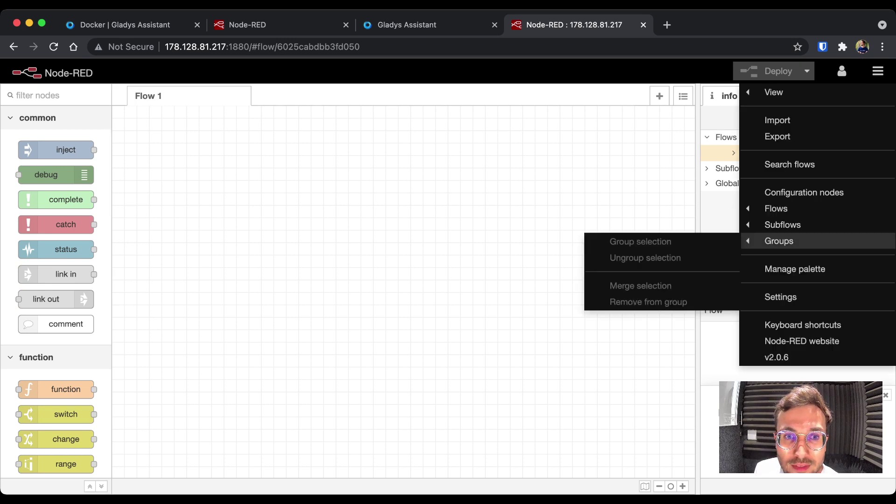
left_click(794, 268)
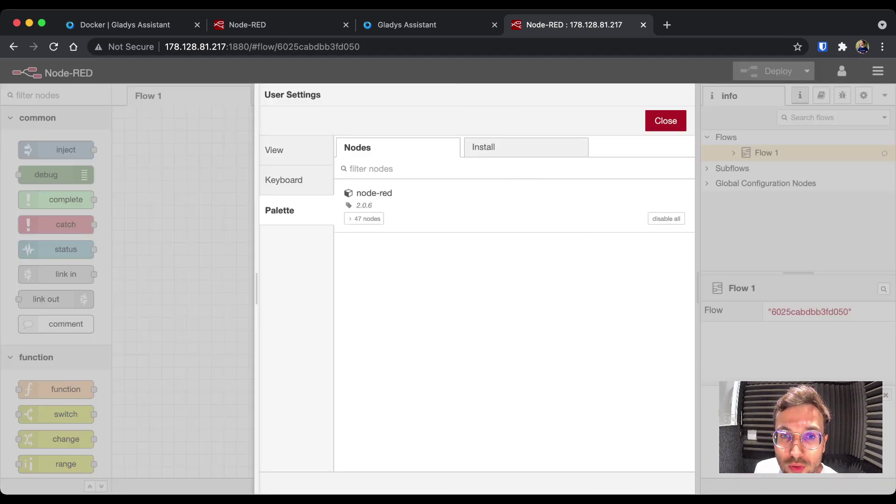
- On the Install tab, search for 'zwave' modules after briefly trying 'shelly'
left_click(483, 147)
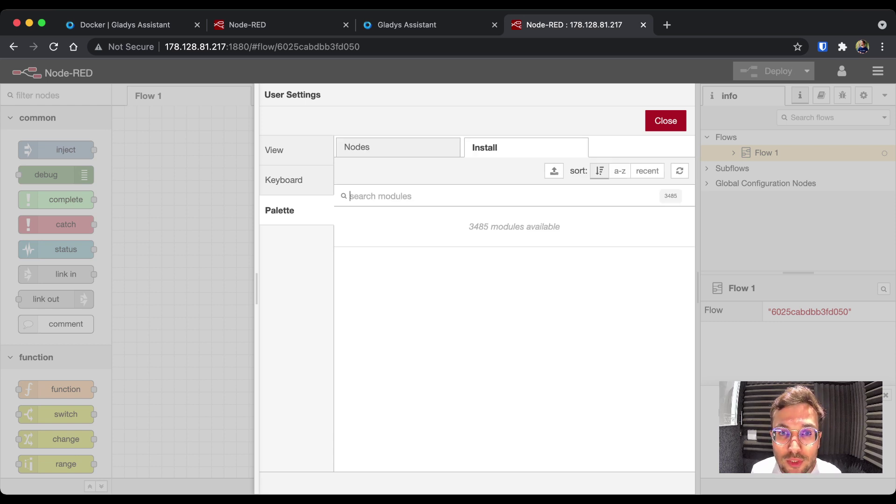
type("zwave")
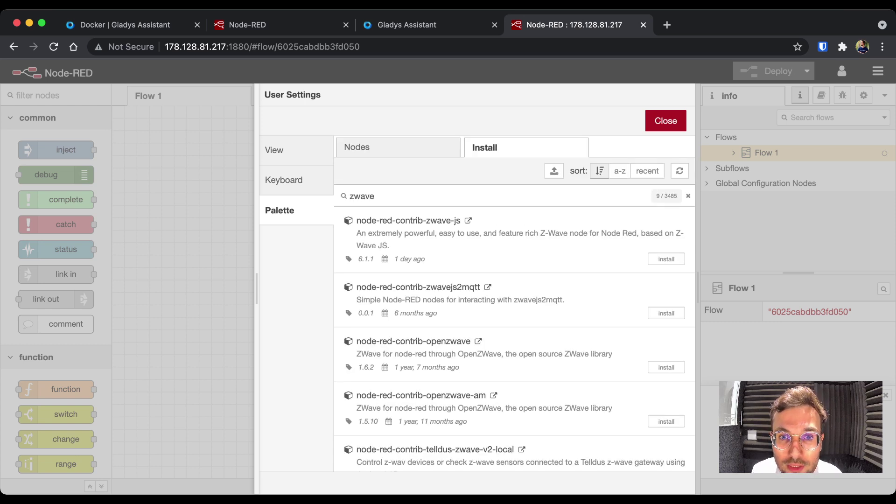
key("BackSpace")
key("BackSpace")
key("BackSpace")
key("BackSpace")
key("BackSpace")
type("shelly")
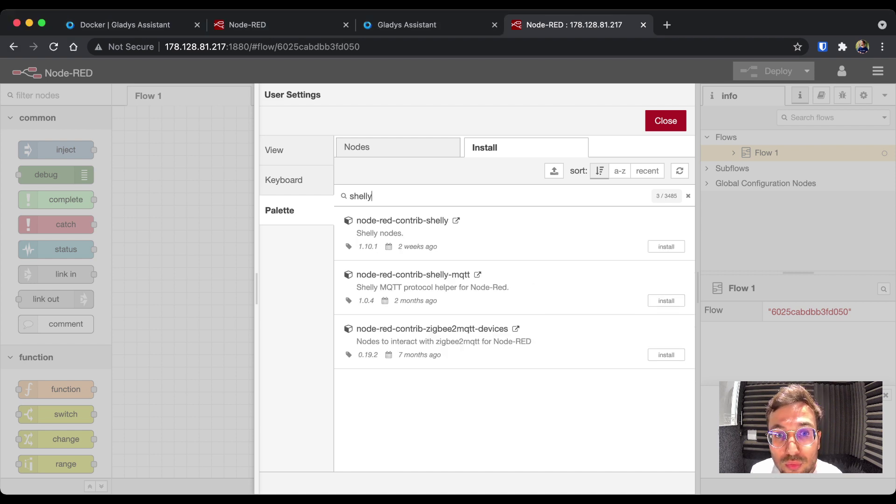
key("BackSpace")
key("BackSpace")
key("BackSpace")
key("BackSpace")
key("BackSpace")
key("BackSpace")
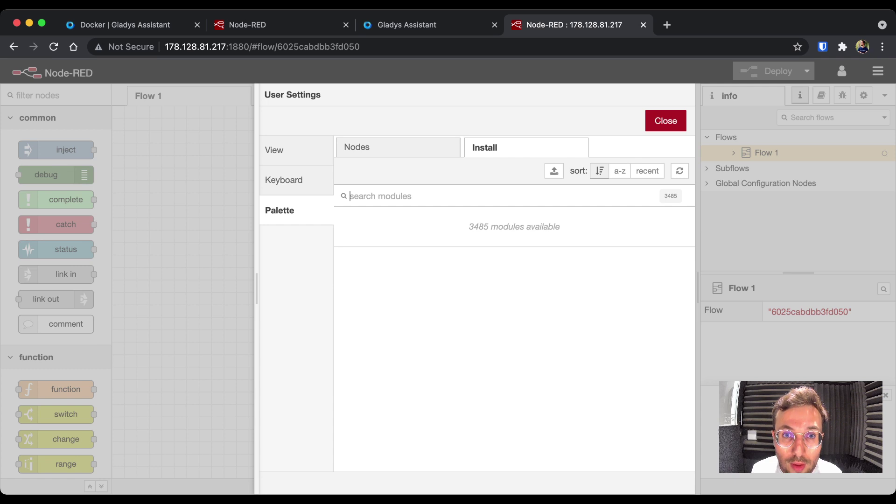
type("zwave")
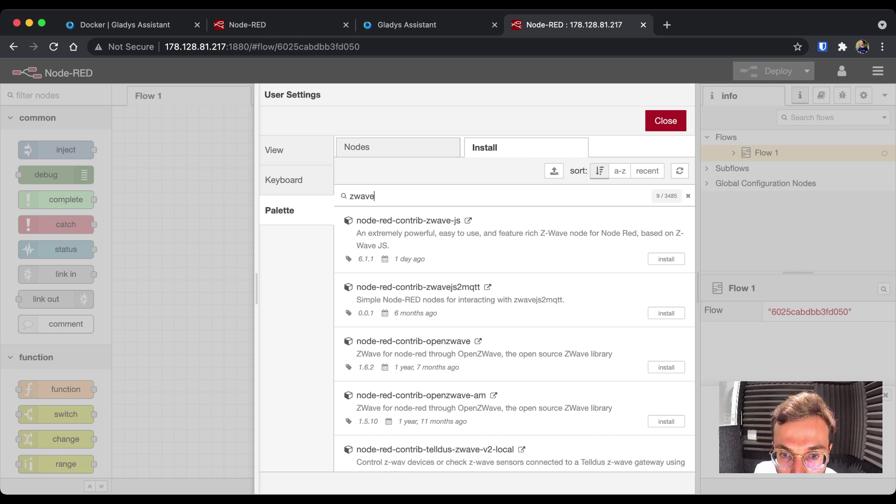
scroll(514, 336, "down", 3)
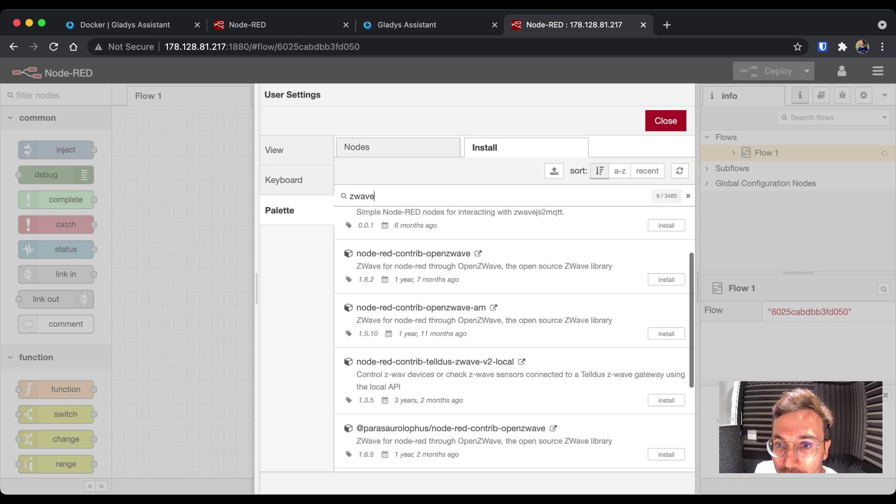
scroll(514, 336, "up", 3)
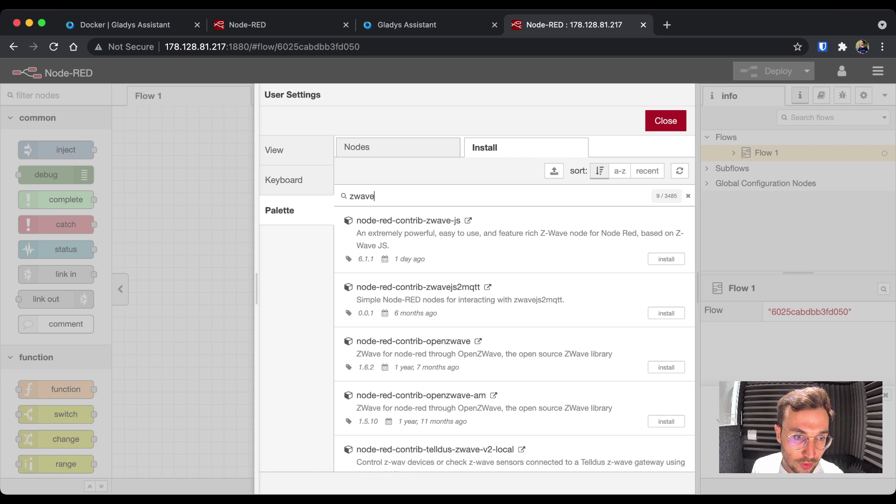
- Close User Settings and switch to the Gladys Assistant dashboard tab
left_click(666, 121)
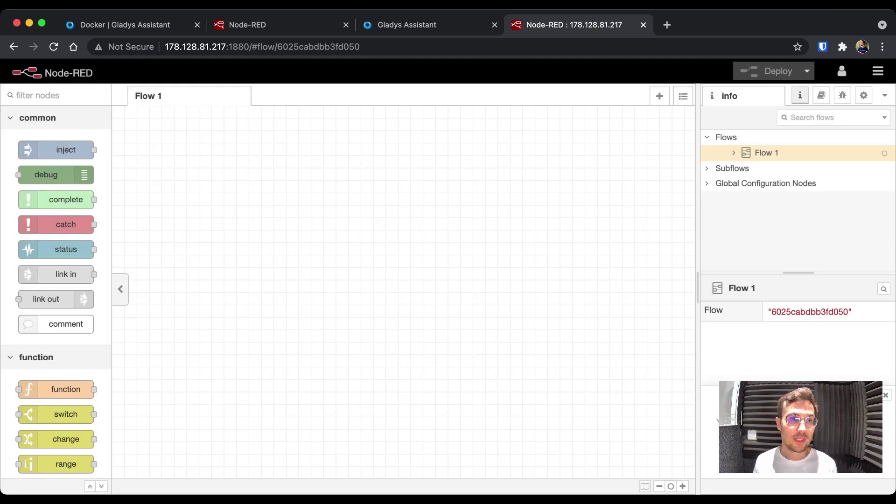
scroll(56, 415, "down", 3)
scroll(56, 401, "up", 3)
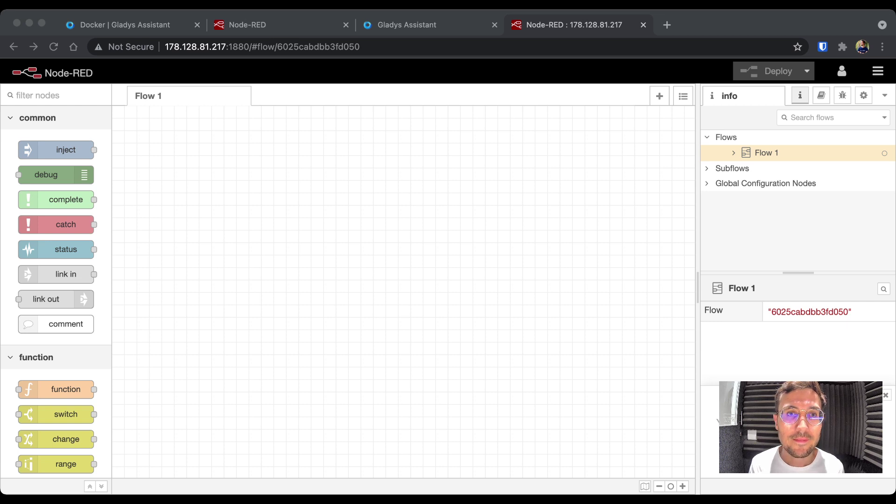
key("ctrl+shift+Tab")
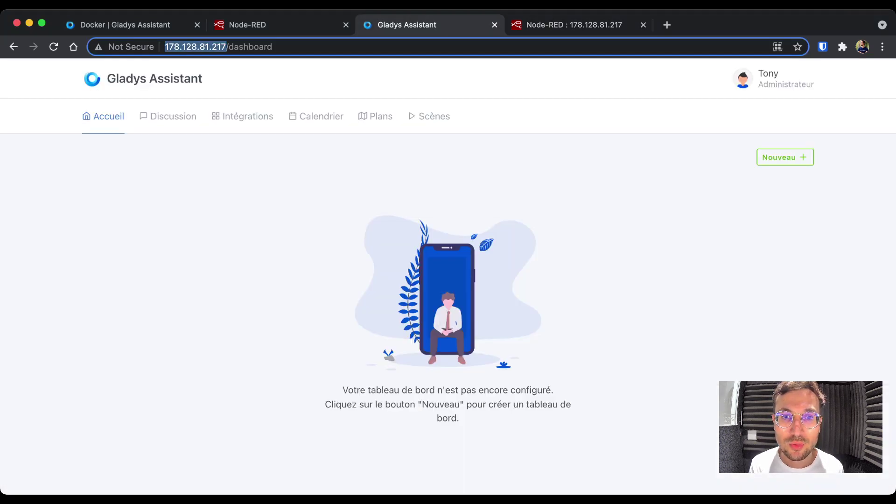
- From Intégrations > MQTT > Configuration, install the MQTT broker in Docker at mqtt://localhost
left_click(243, 116)
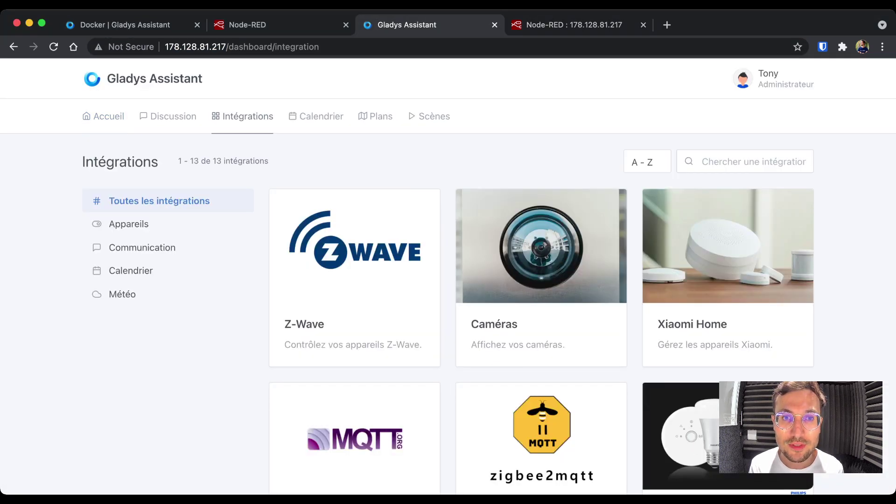
scroll(448, 280, "down", 3)
left_click(354, 327)
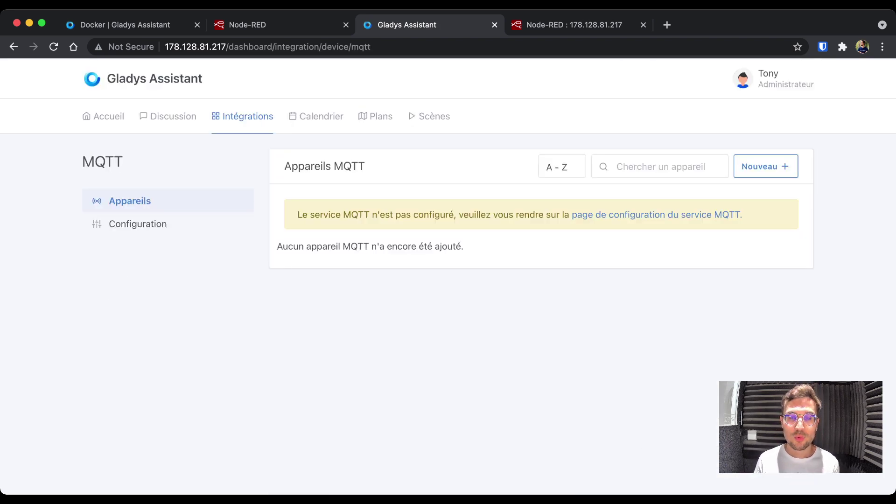
left_click(139, 224)
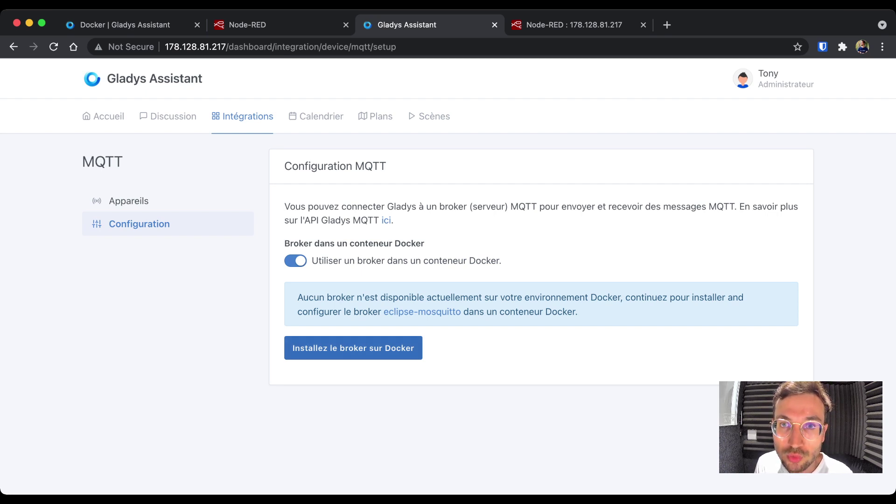
left_click(353, 347)
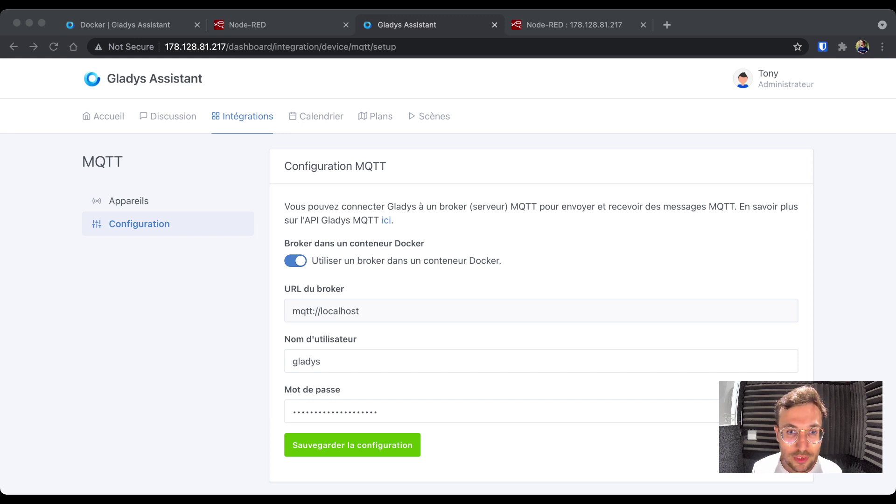
- Run docker ps to confirm eclipse-mosquitto:2 is running beside node_red and gladys
key("super+Tab")
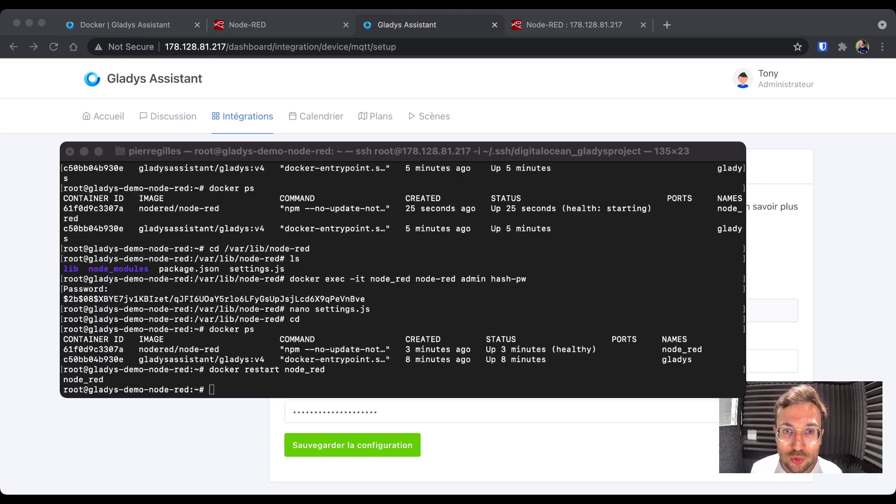
type("docker ps")
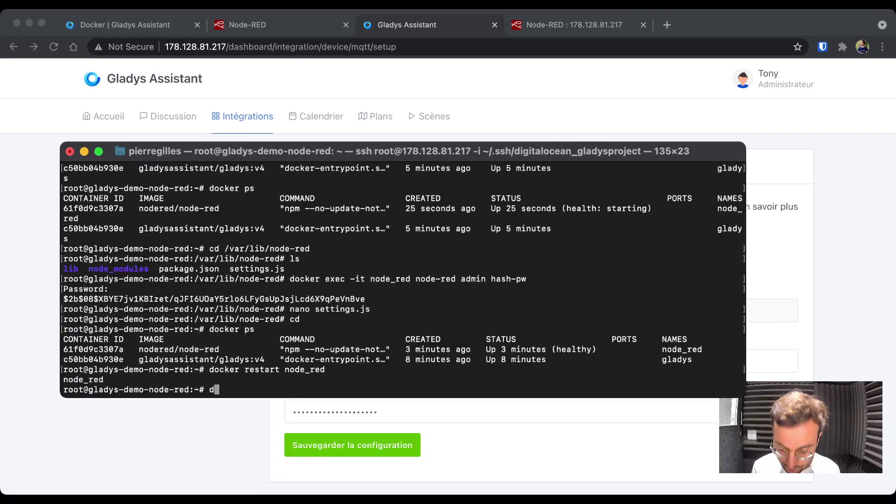
key("Return")
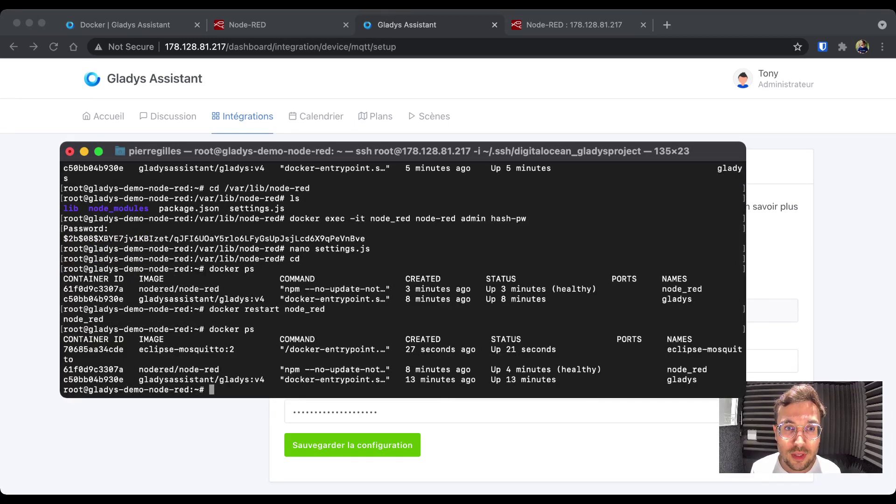
key("super+Tab")
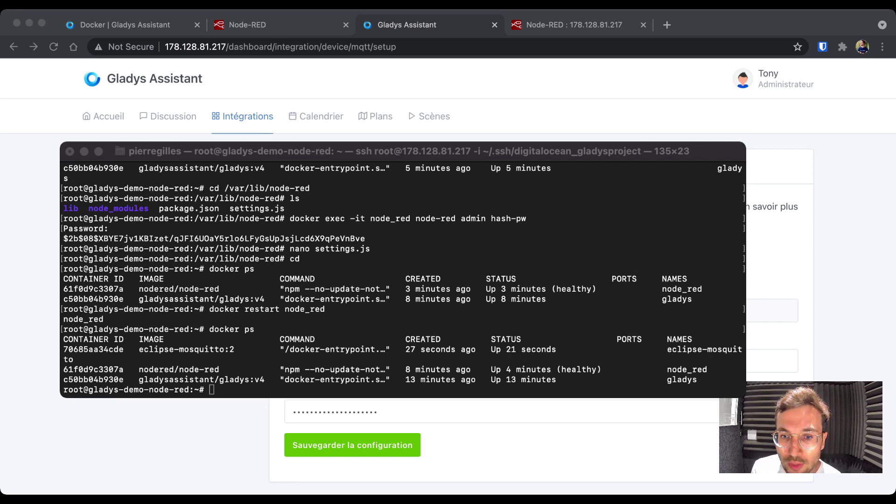
key("super+Tab")
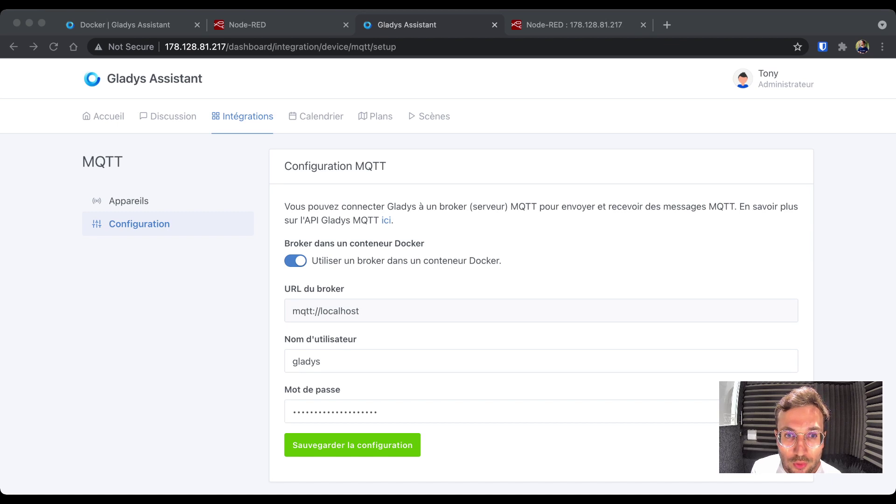
- Reveal and copy the auto-filled broker password, then go to the MQTT devices list
key("super+Tab")
scroll(448, 275, "down", 1)
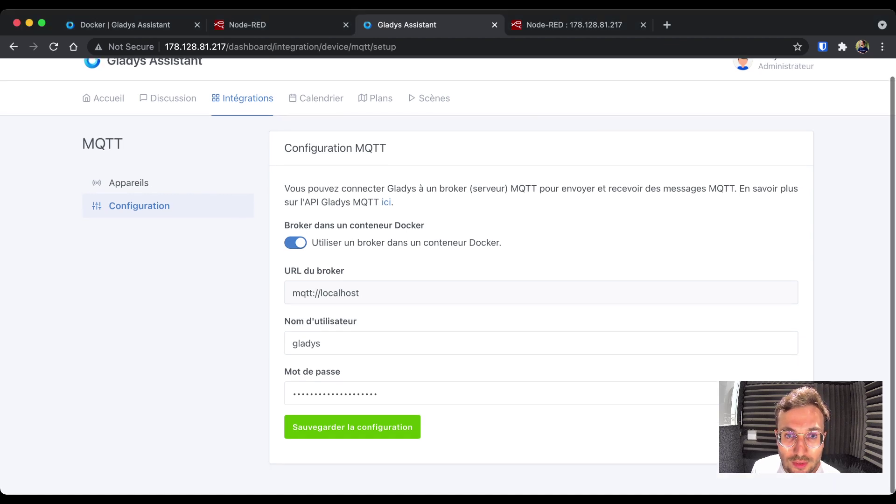
triple_click(325, 294)
left_click(326, 293)
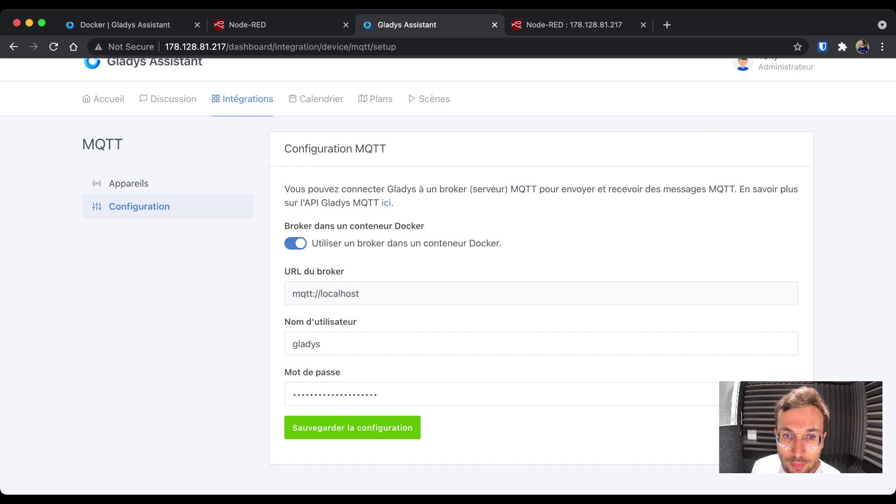
left_click(786, 394)
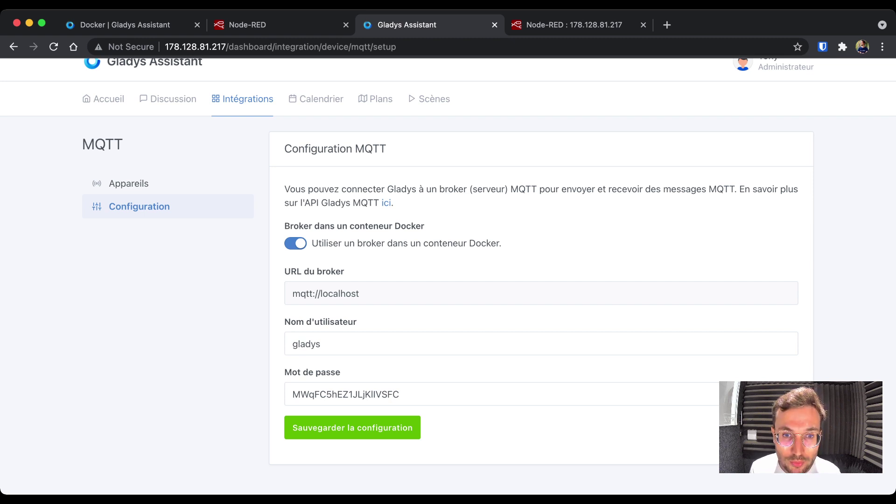
key("shift+Tab")
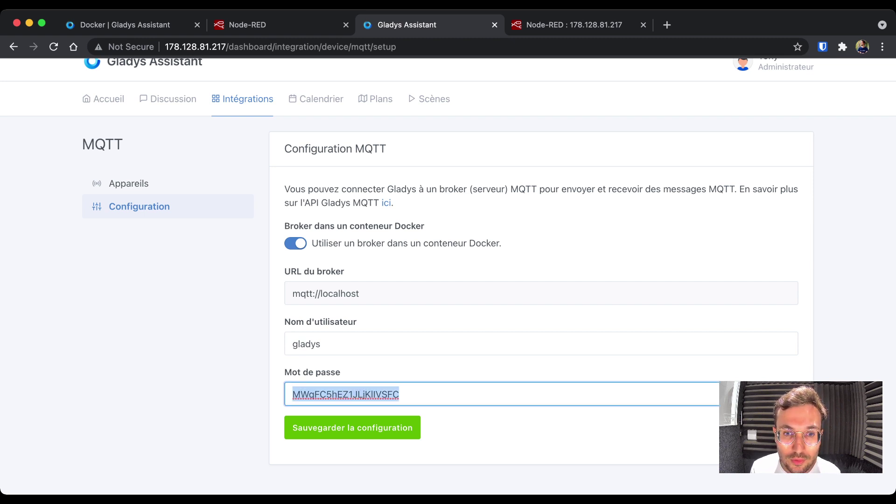
left_click(786, 394)
left_click(786, 394)
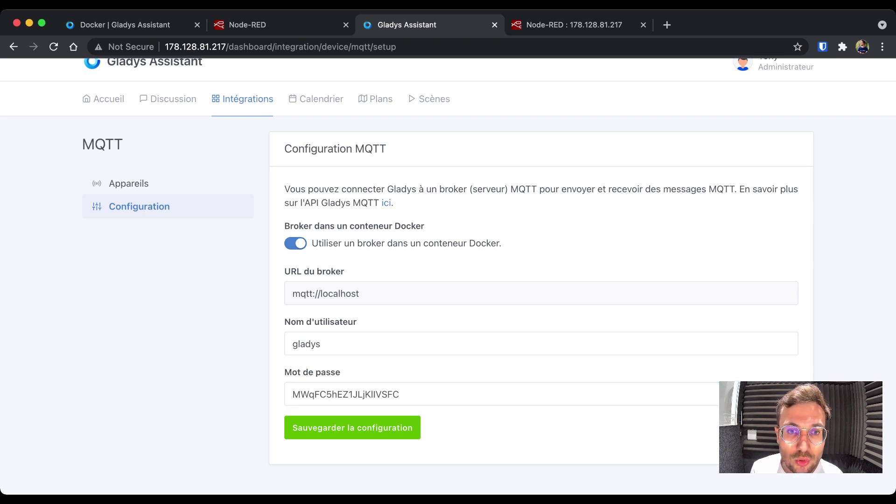
key("shift+Tab")
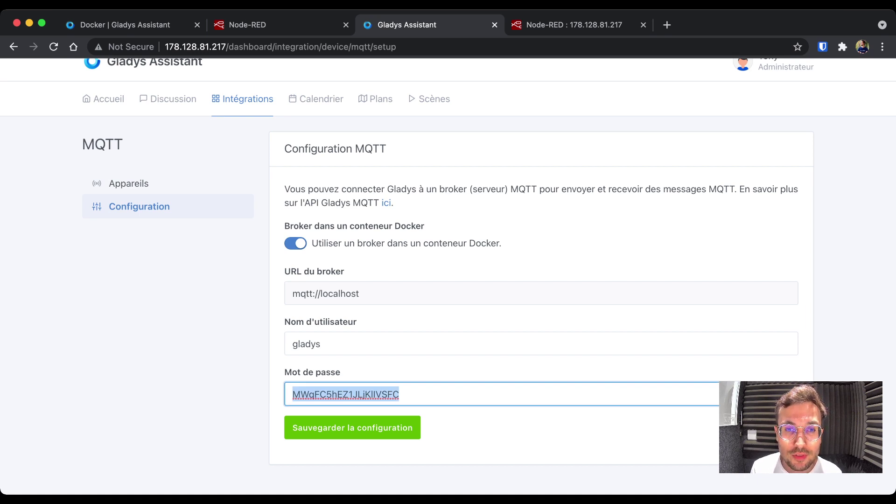
left_click(786, 395)
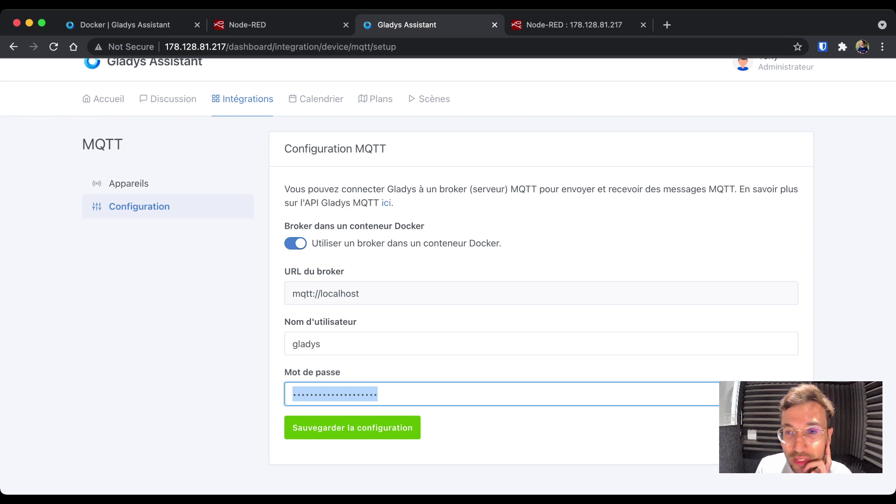
key("Return")
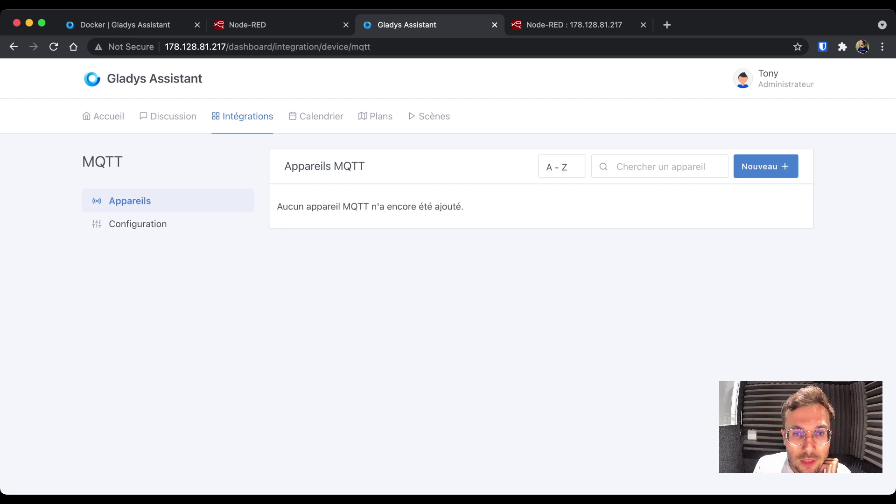
- Start a new MQTT device named Lampe in the Chambre room
left_click(765, 166)
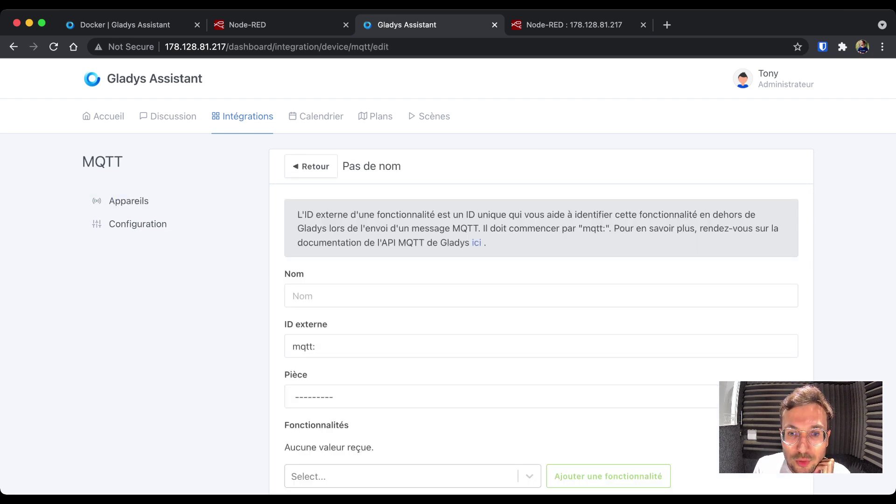
scroll(448, 280, "down", 3)
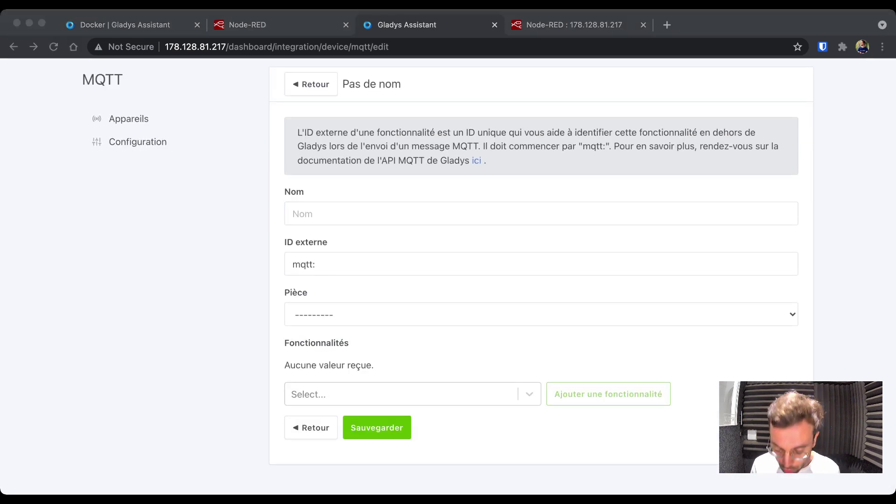
left_click(298, 214)
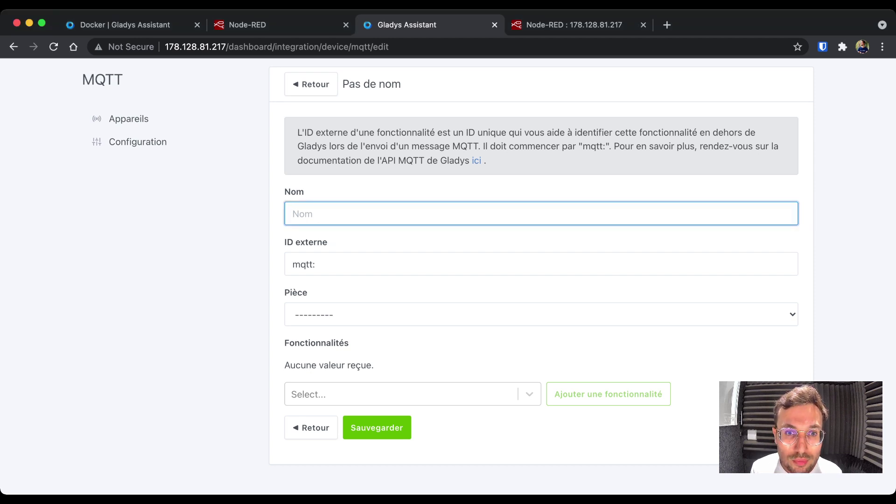
type("Lampe")
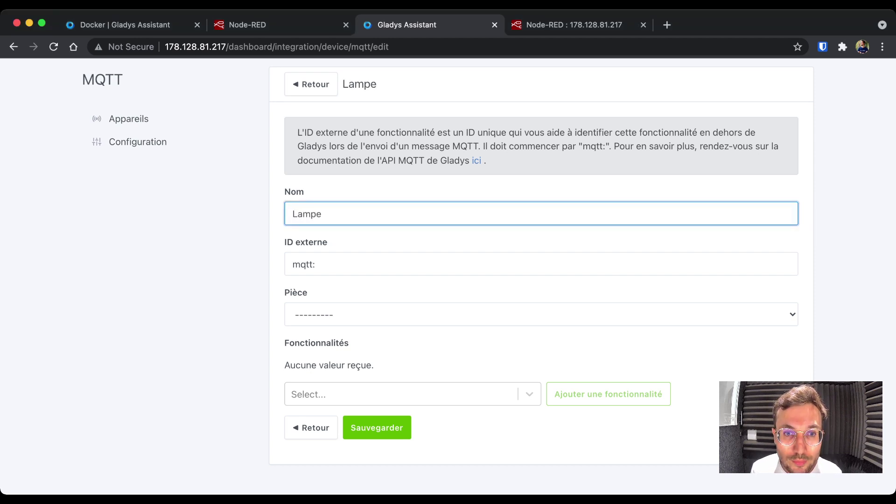
left_click(315, 264)
type("e")
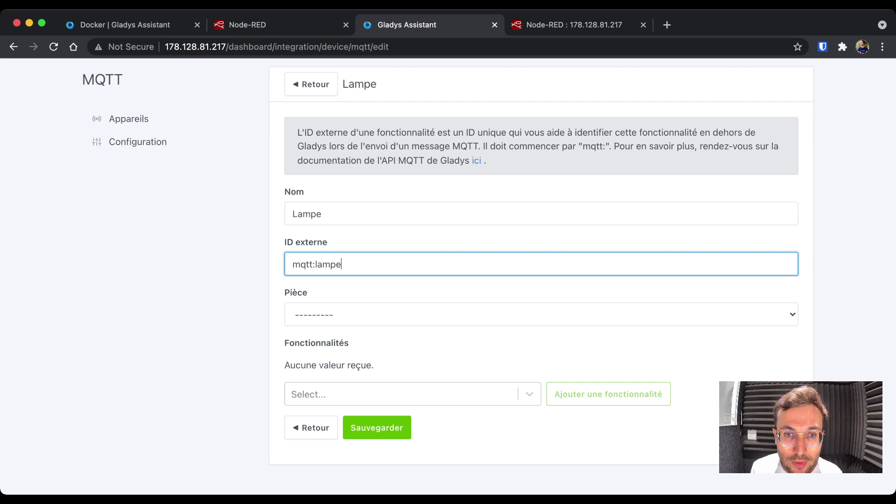
key("Tab")
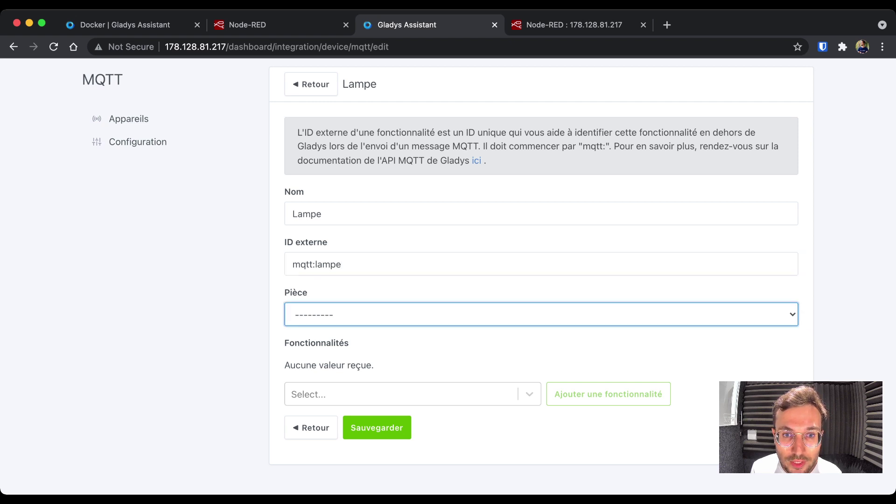
key("c")
- Add an Eclairage On/Off feature to the Lampe device
key("Tab")
key("Down")
key("Down")
key("Down")
key("Up")
key("Up")
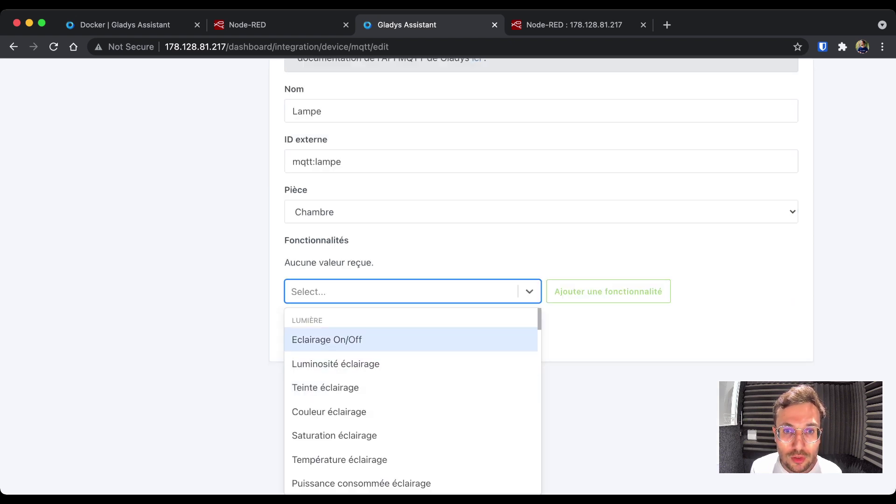
key("Return")
key("Tab")
key("Return")
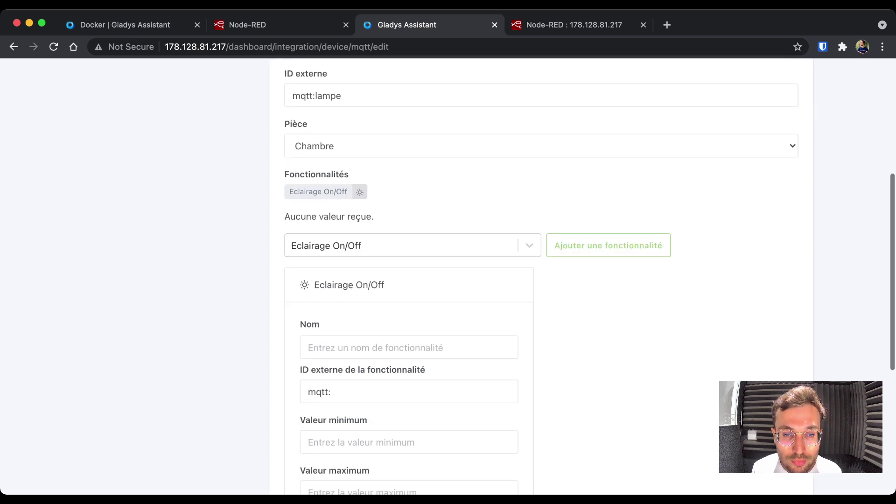
- Name the feature Lampe with external ID mqtt:lampe, range 0–1, sensor option off
type("Lampe")
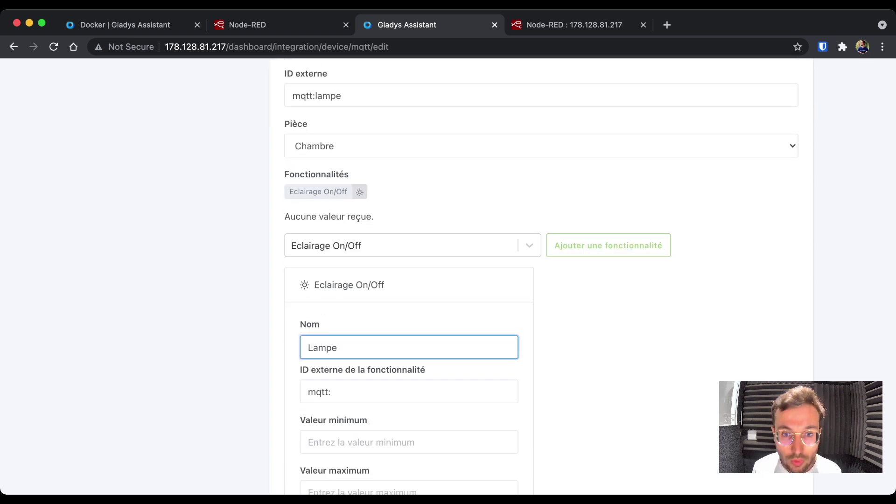
key("Tab")
type("lampe")
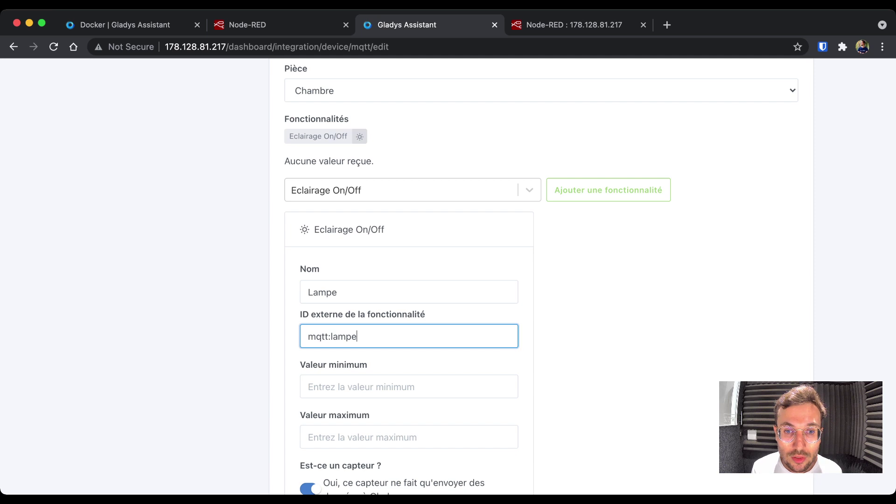
key("Tab")
type("0")
key("Tab")
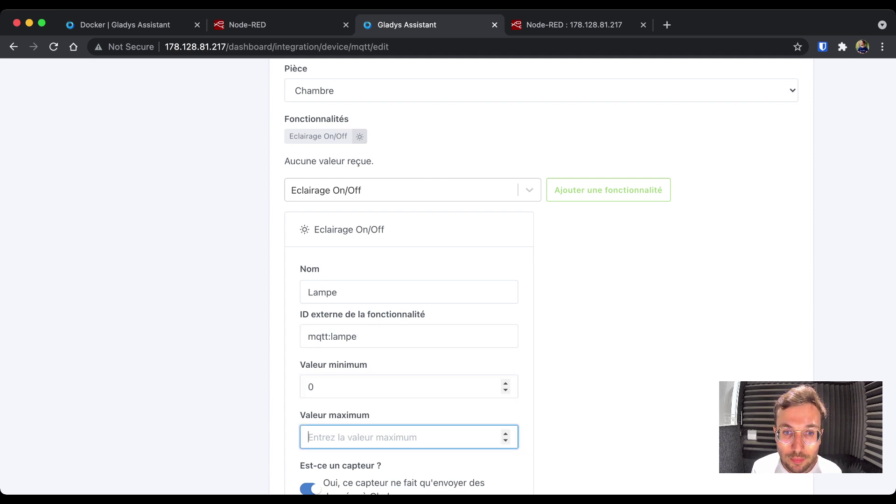
type("1")
scroll(590, 276, "down", 3)
key("Tab")
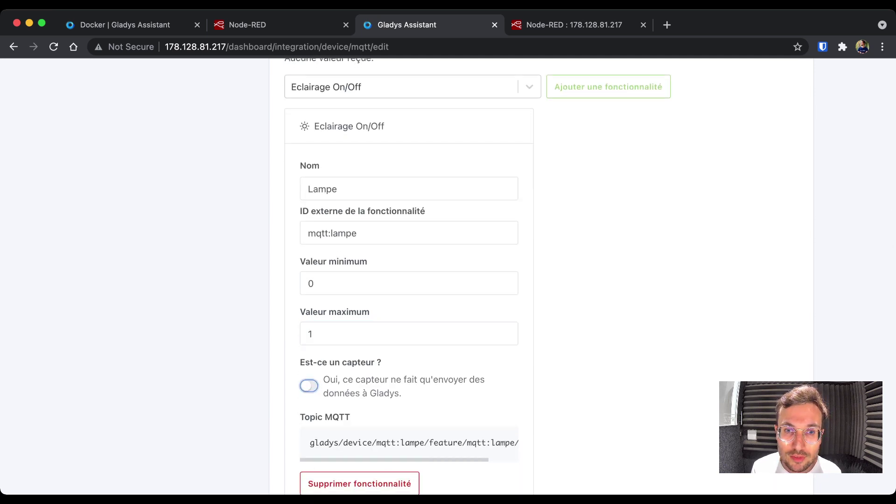
key("space")
scroll(589, 276, "down", 3)
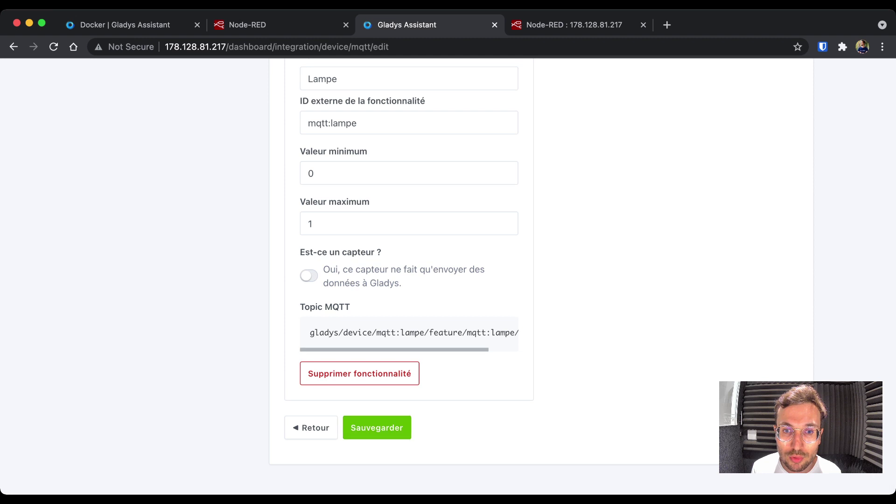
left_click_drag(310, 332, 518, 333)
- Save the Lampe device and return to the MQTT device list
left_click(377, 427)
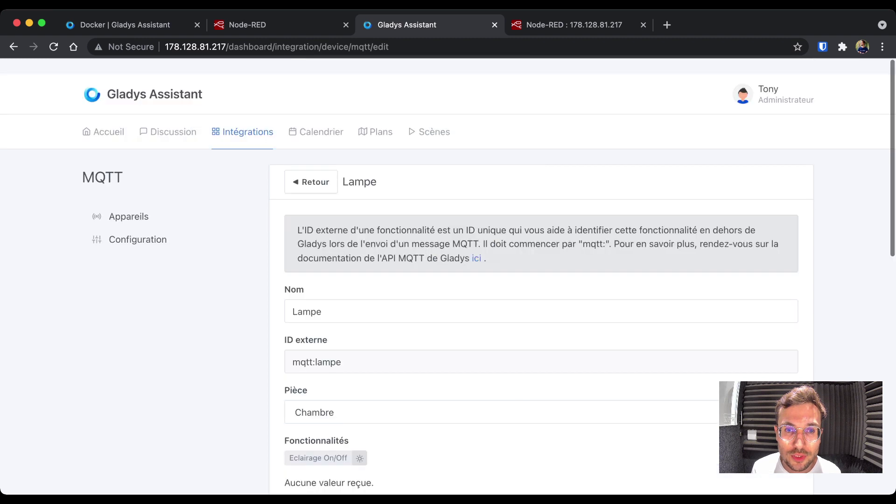
left_click(311, 166)
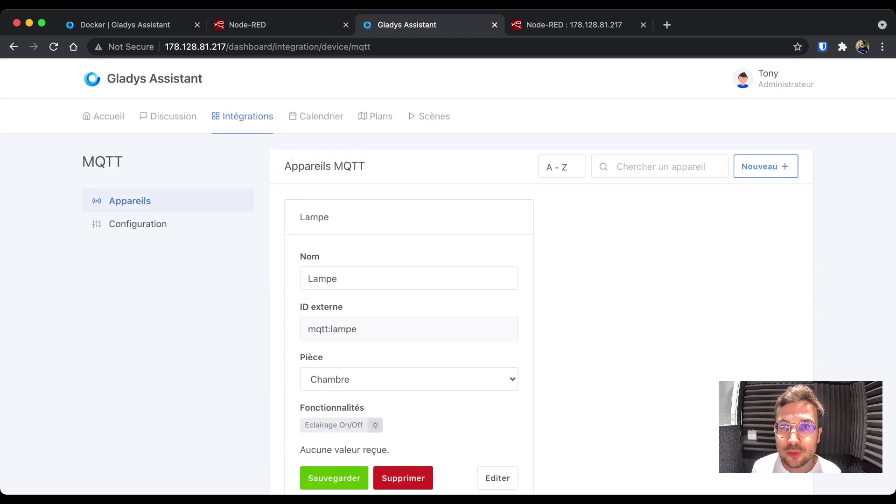
scroll(448, 280, "down", 2)
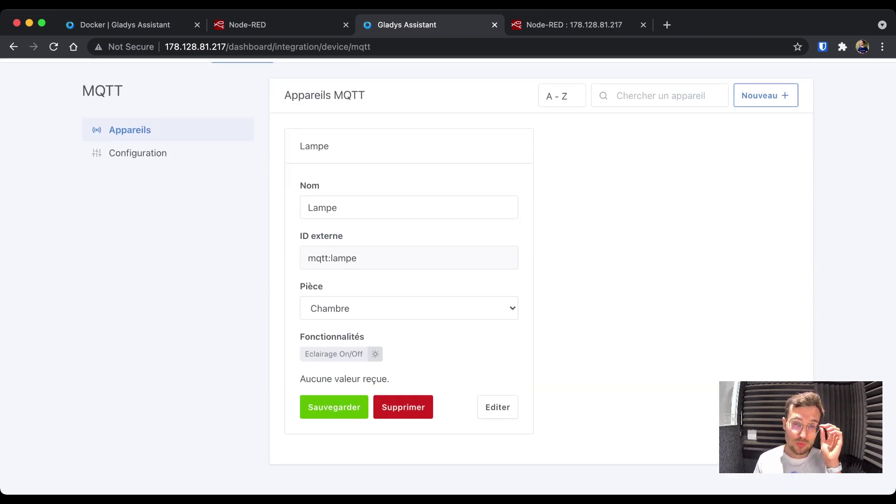
key("ctrl+Tab")
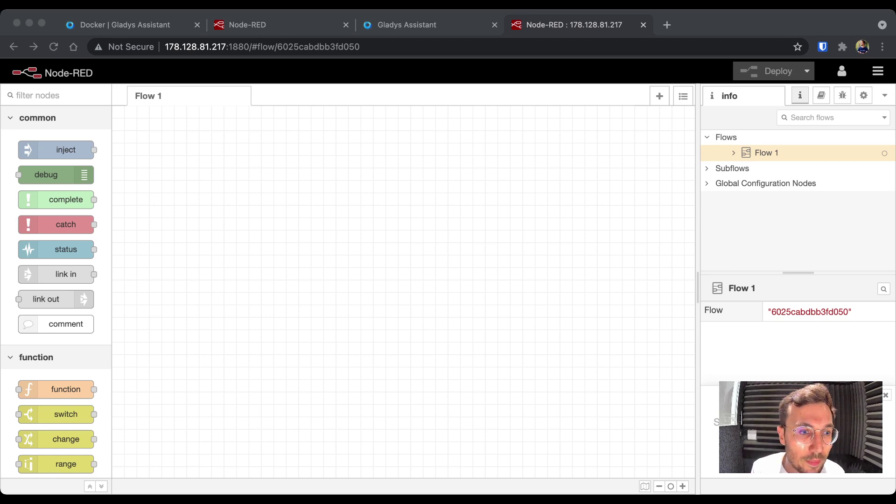
- Place an mqtt in node on Flow 1 with a new broker at mqtt://localhost
scroll(56, 308, "down", 10)
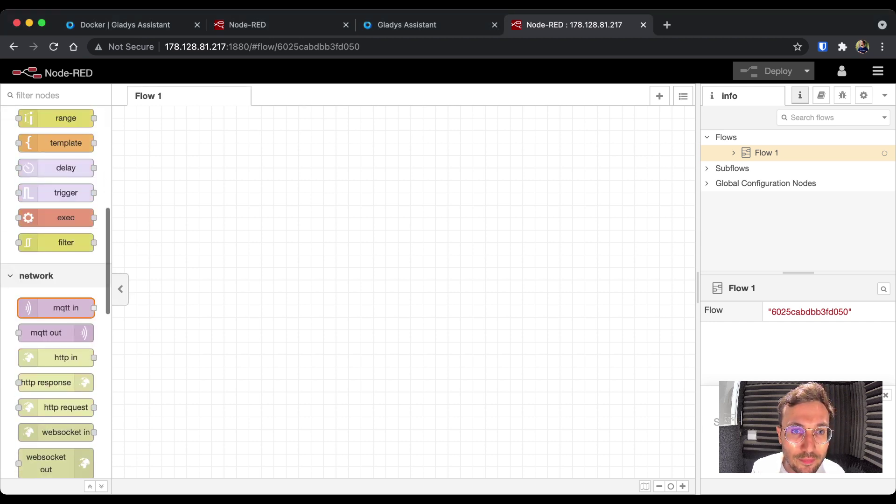
left_click_drag(56, 308, 244, 217)
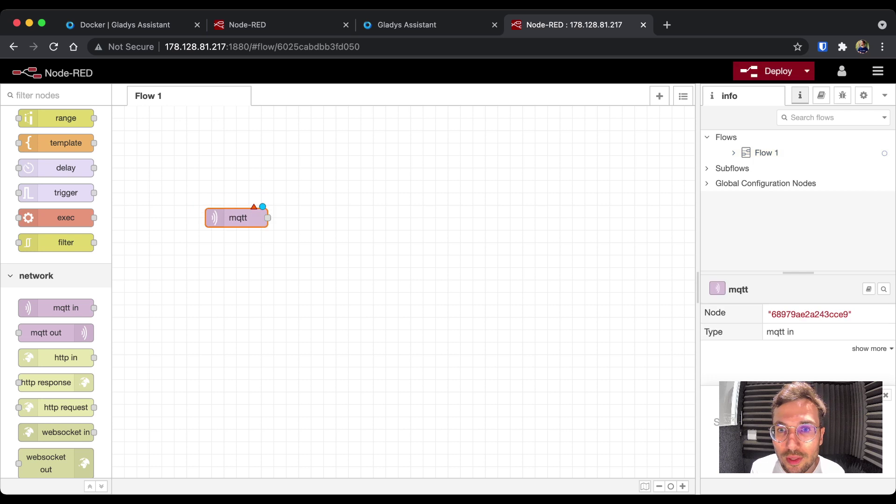
key("Return")
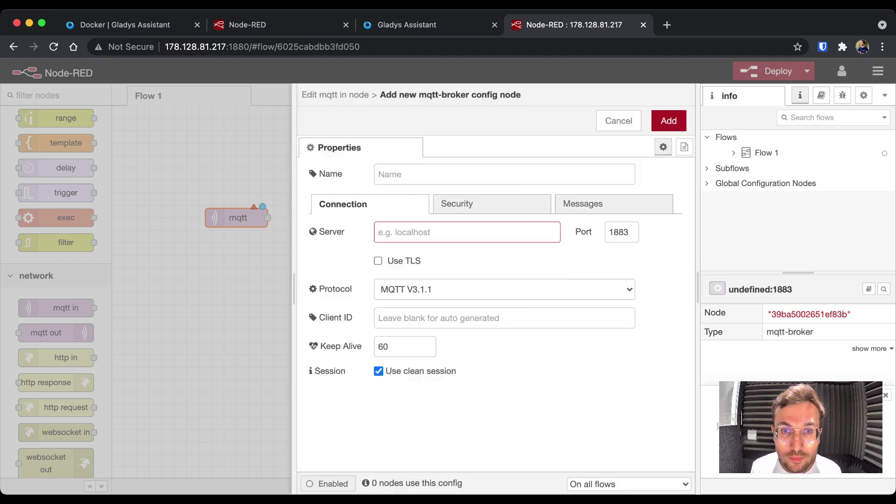
type("mqtt:/")
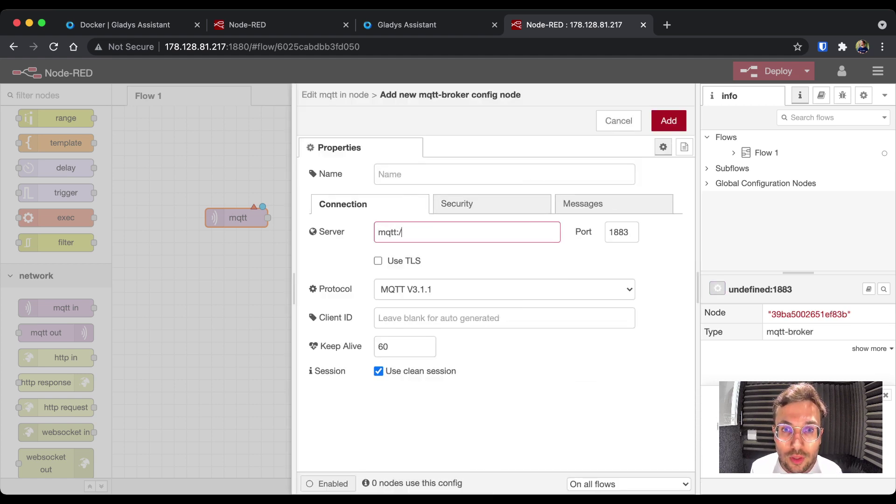
type("/localhost")
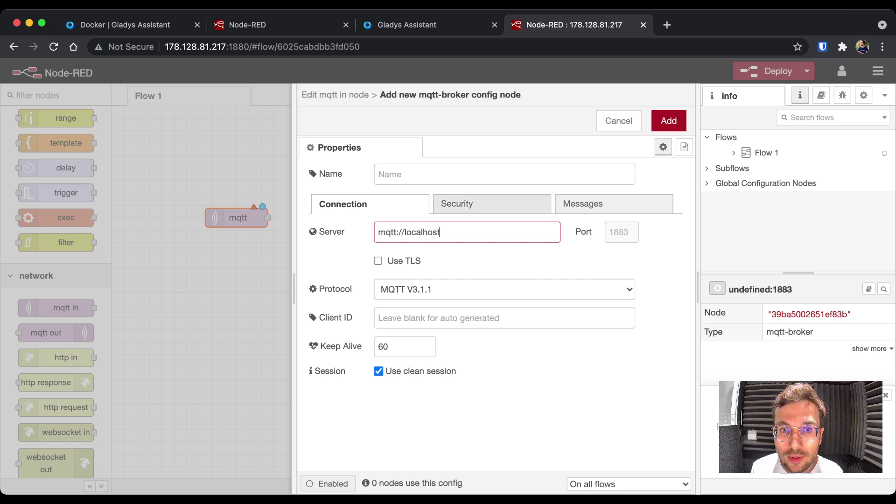
- Set broker security to username gladys with the password copied from Gladys, and add the broker
left_click(457, 204)
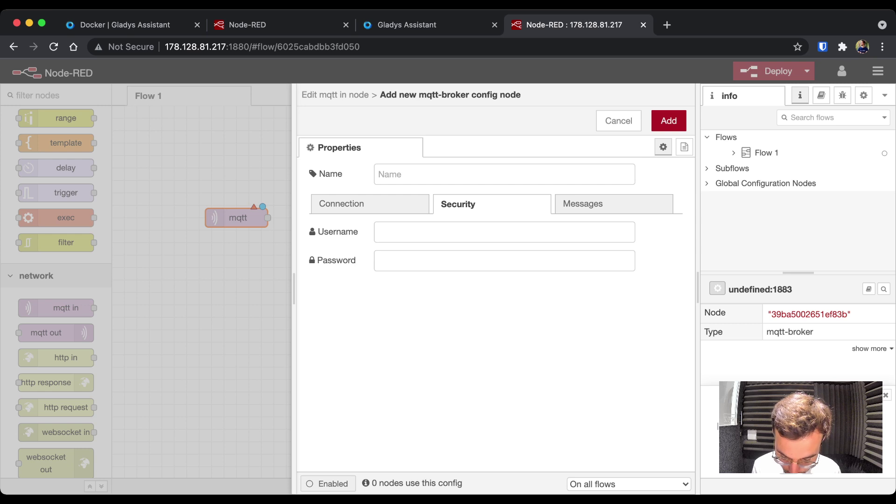
left_click(504, 232)
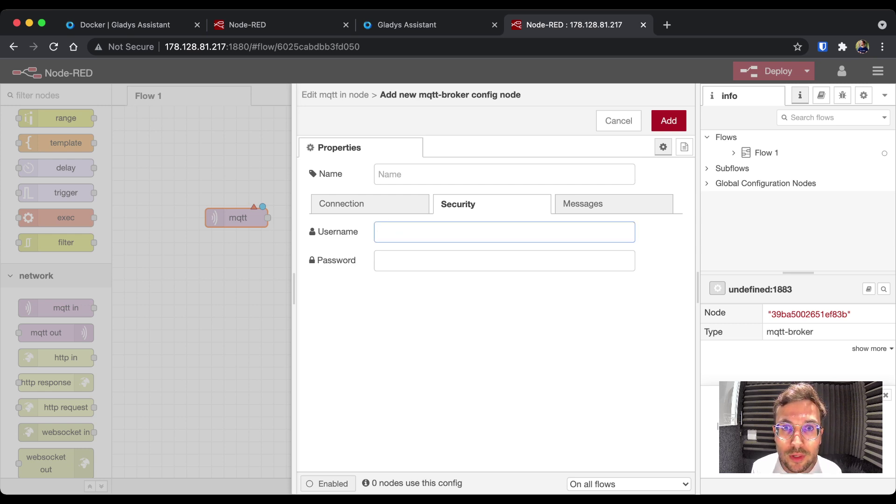
type("gladys")
key("Tab")
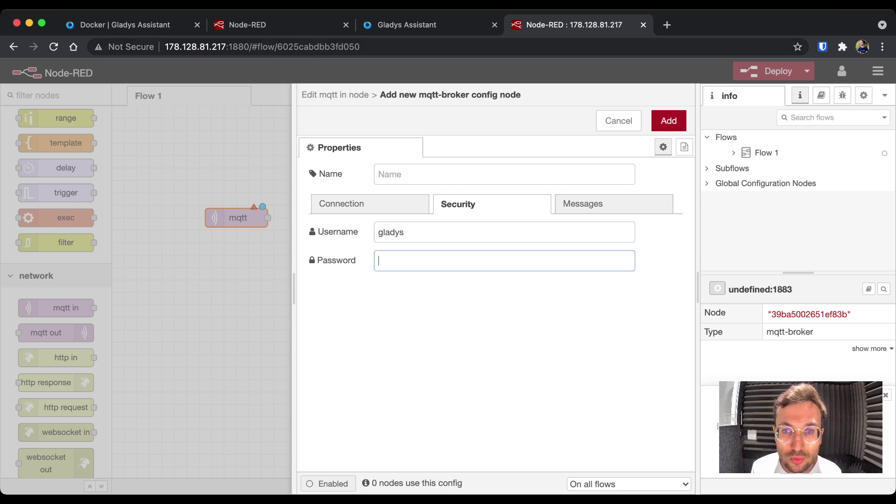
key("ctrl+shift+Tab")
left_click(138, 153)
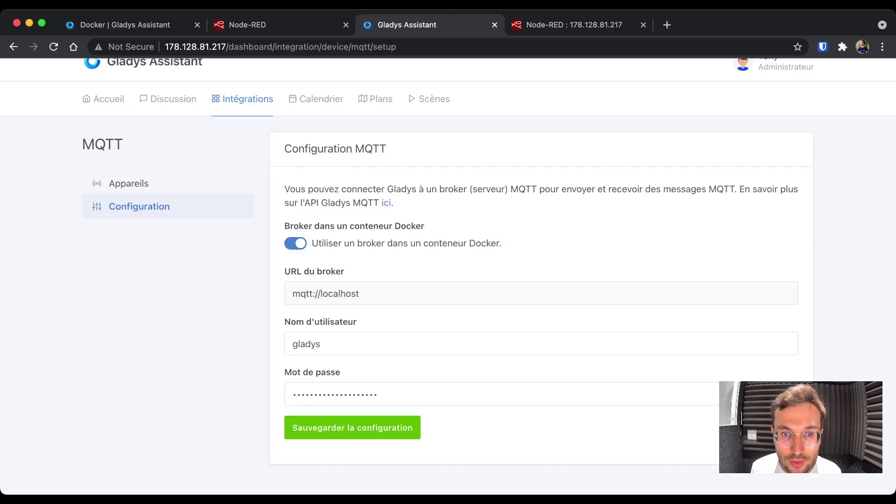
double_click(345, 394)
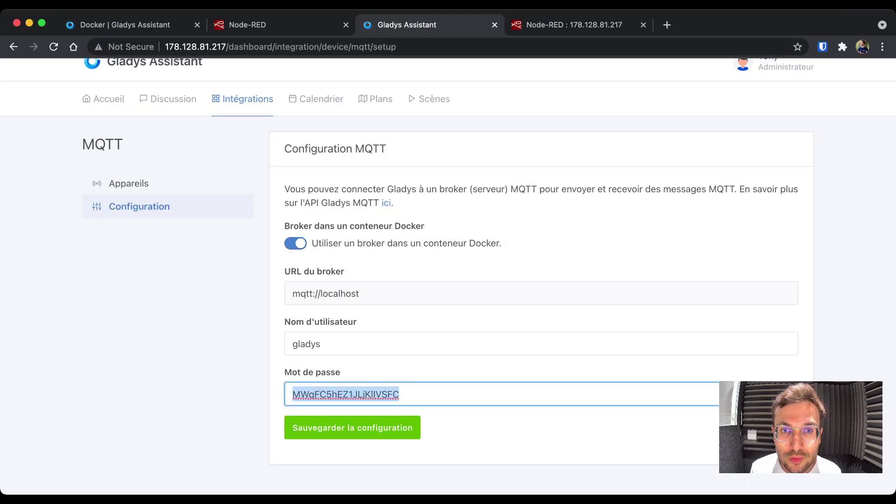
key("ctrl+Tab")
key("ctrl+v")
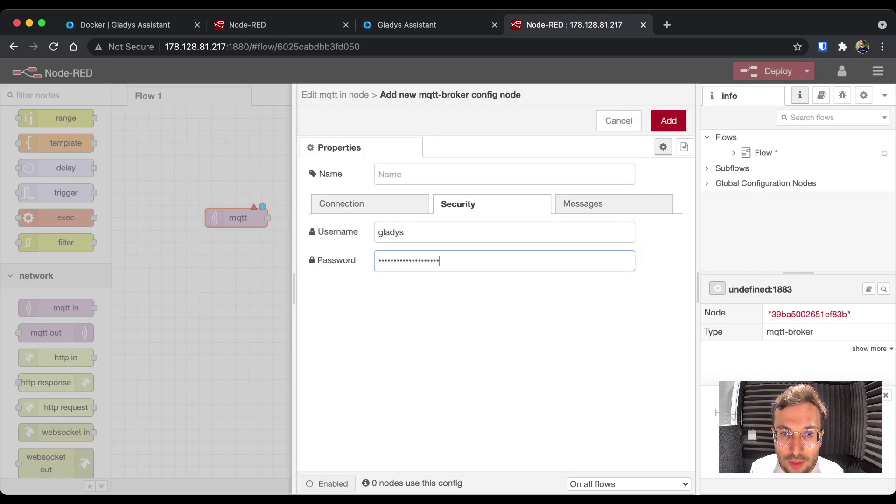
left_click(341, 204)
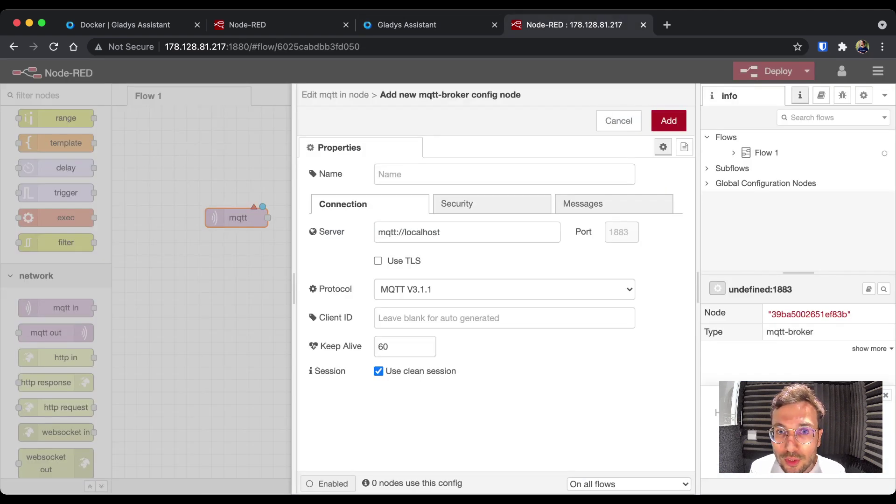
left_click(668, 120)
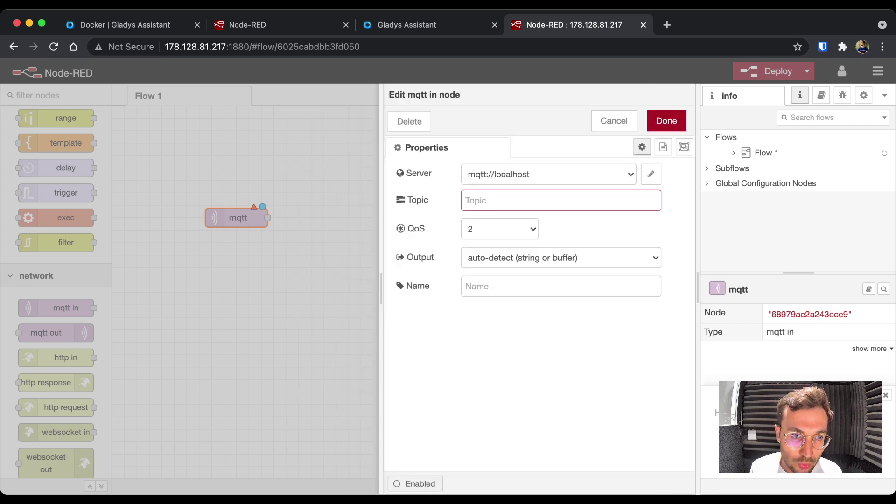
key("ctrl+shift+Tab")
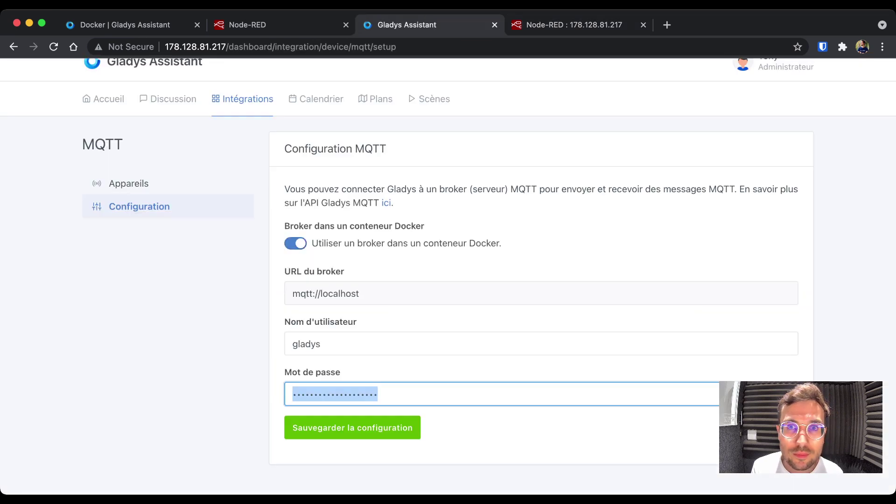
- Copy the Lampe feature's MQTT topic from its Gladys device page
key("Return")
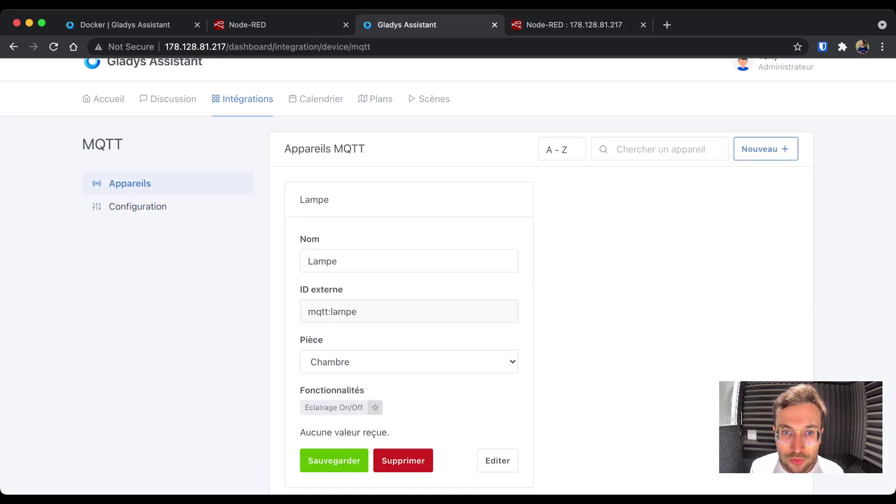
scroll(448, 280, "down", 2)
left_click(497, 406)
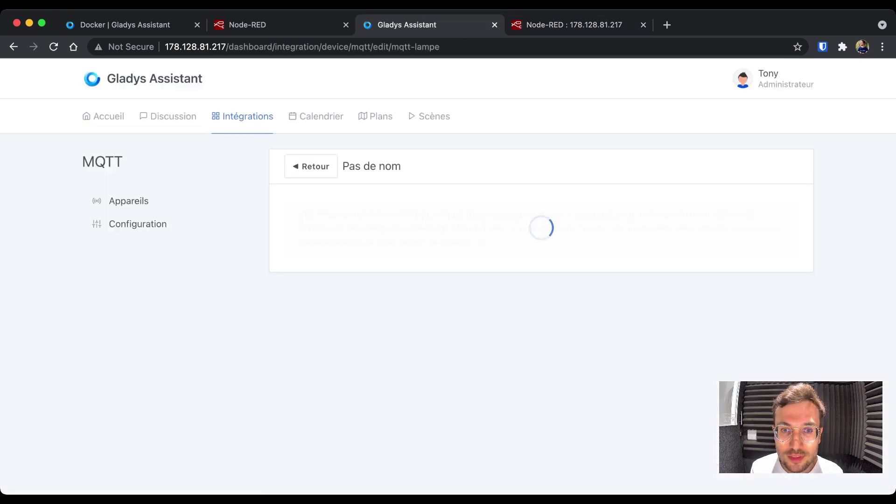
scroll(448, 280, "down", 5)
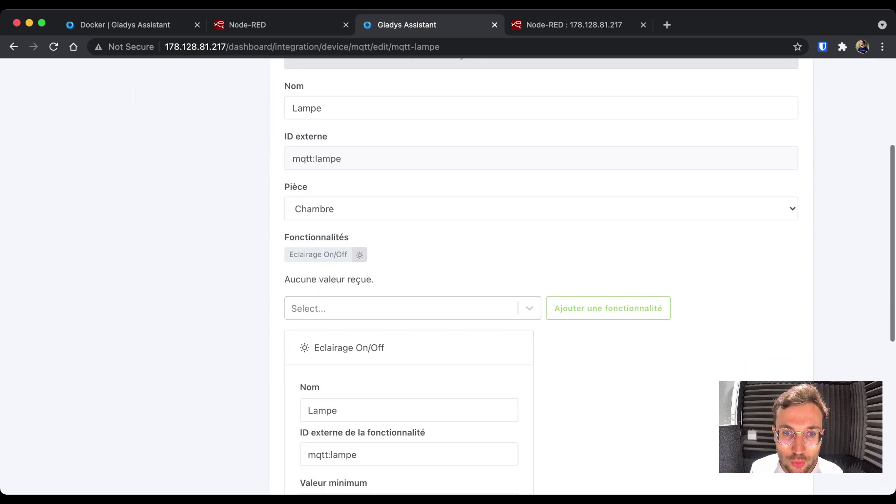
scroll(448, 280, "down", 7)
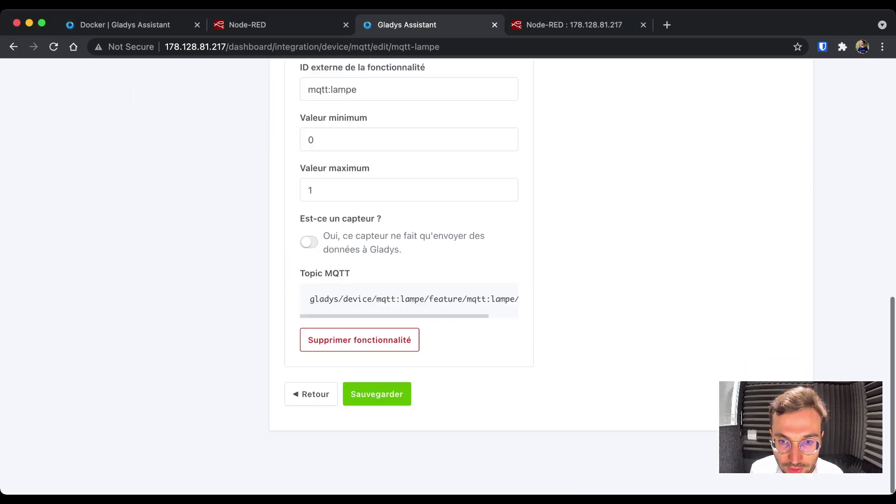
left_click_drag(309, 332, 516, 332)
key("super+c")
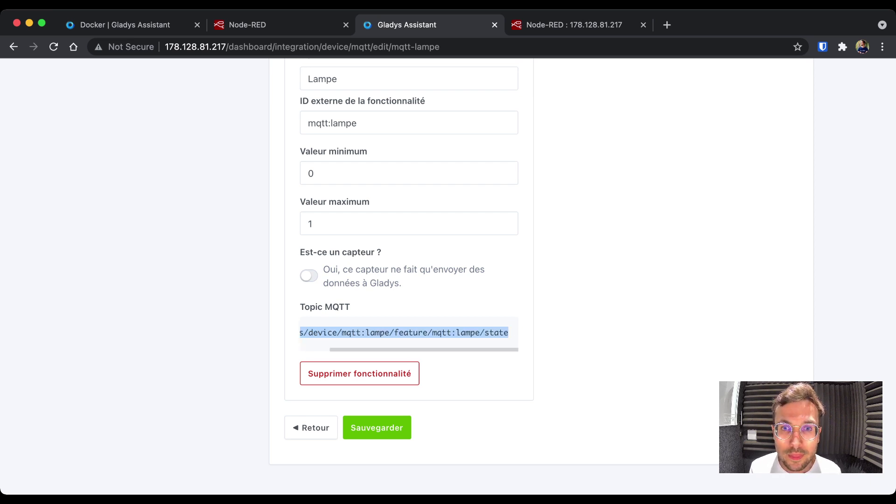
- Paste gladys/device/mqtt:lampe/feature/mqtt:lampe/state as the mqtt in node's Topic and confirm
key("ctrl+Tab")
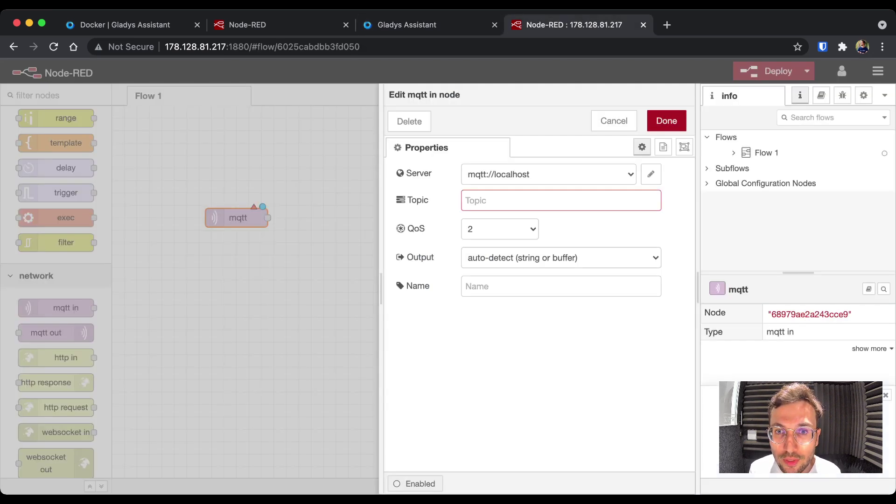
key("super+v")
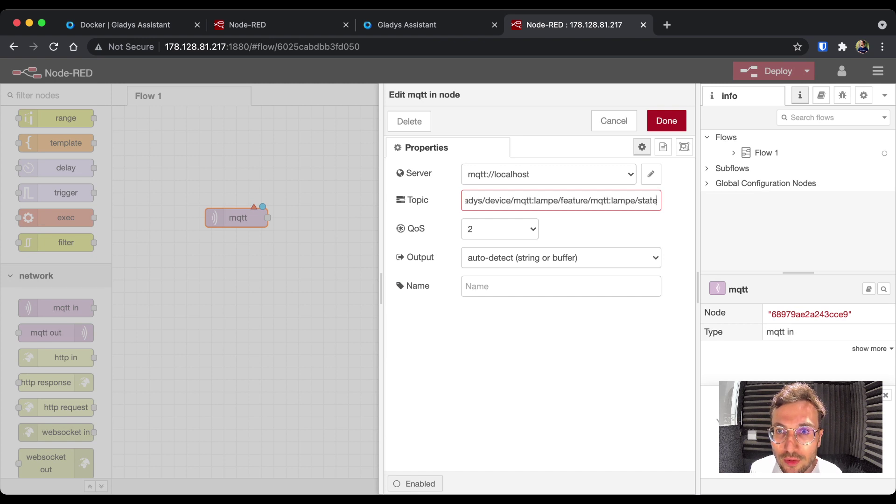
key("super+Left")
key("shift+Right")
key("shift+Right")
key("shift+Right")
key("shift+Right")
key("shift+Right")
key("shift+Right")
key("shift+Right")
key("shift+Right")
key("shift+Right")
key("shift+Right")
key("shift+Right")
key("shift+Right")
key("shift+Right")
key("shift+Right")
key("shift+Right")
key("shift+Right")
key("shift+Right")
key("shift+Right")
key("shift+Right")
key("shift+Right")
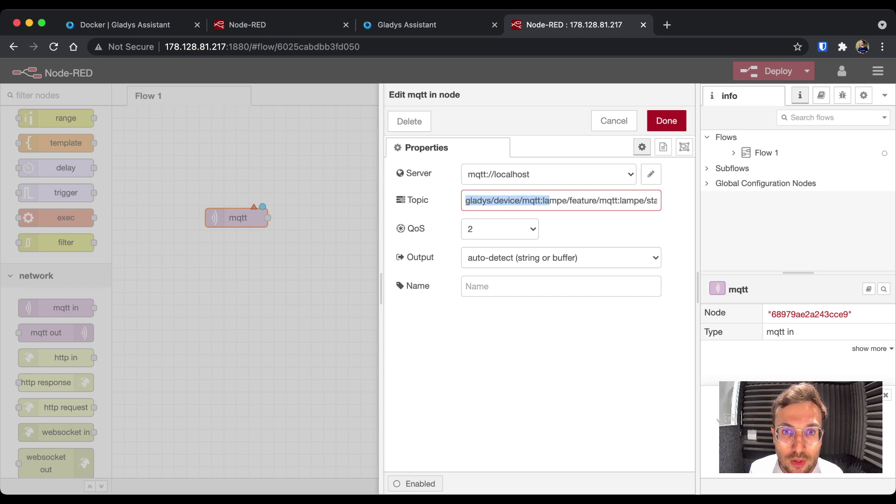
key("super+Return")
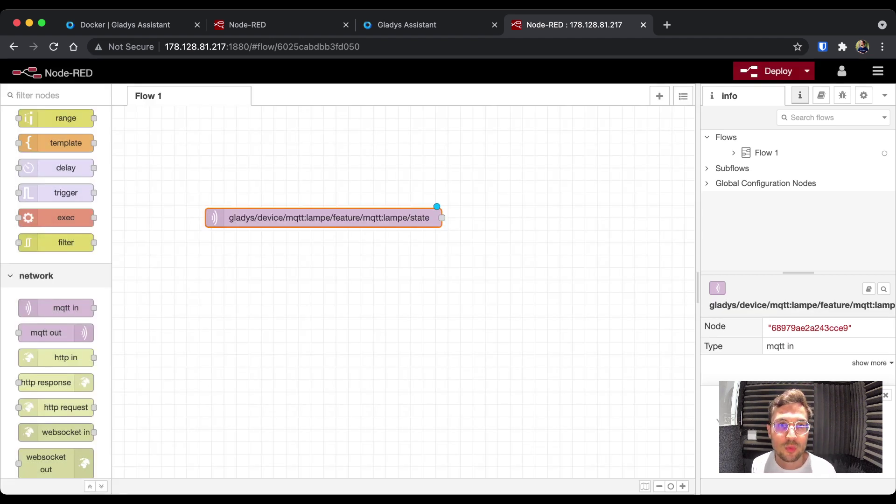
key("Escape")
- Move the mqtt node up and wire it to a new msg.payload debug node
left_click_drag(322, 217, 303, 168)
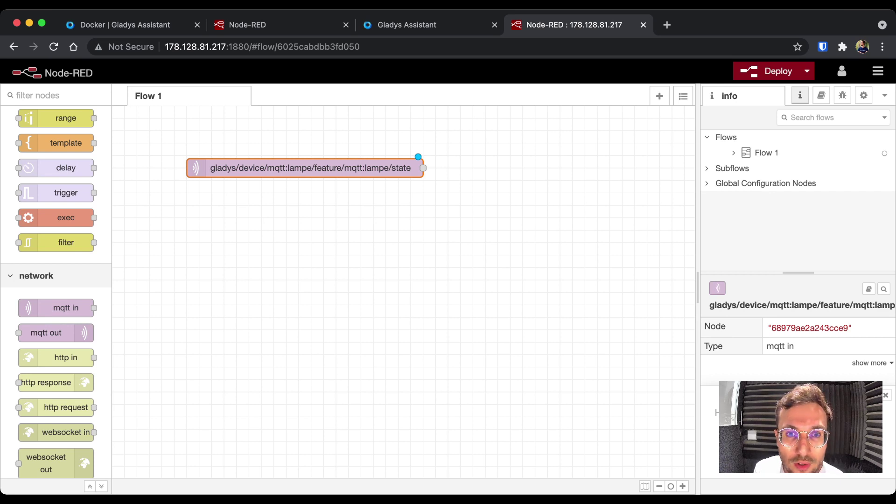
scroll(56, 233, "up", 5)
left_click_drag(51, 174, 560, 180)
left_click_drag(423, 168, 529, 181)
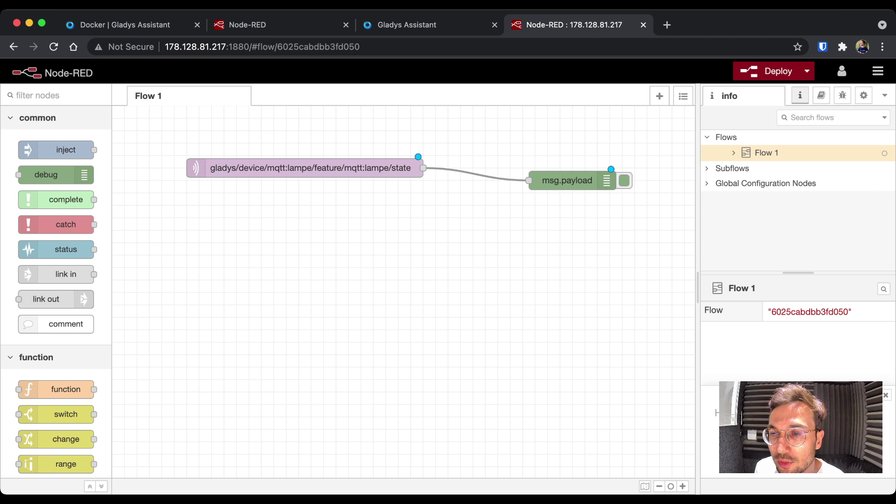
- Show the Debug sidebar and deploy the flow
left_click(842, 95)
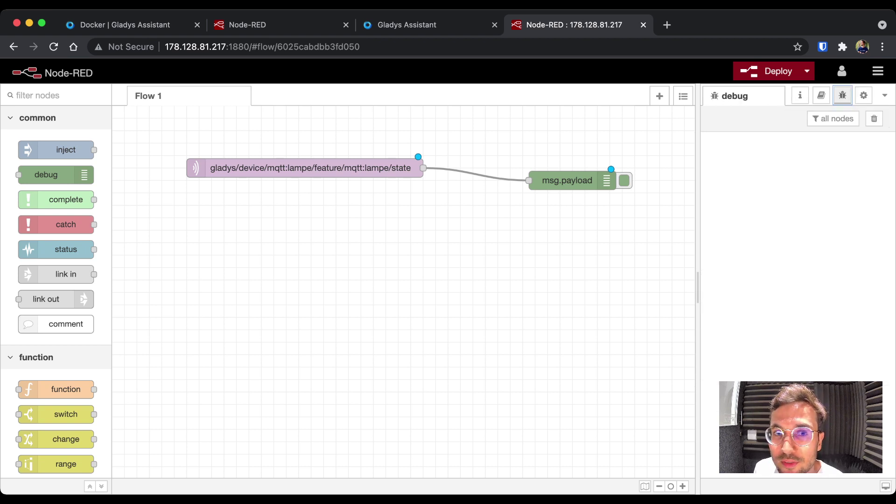
left_click(769, 71)
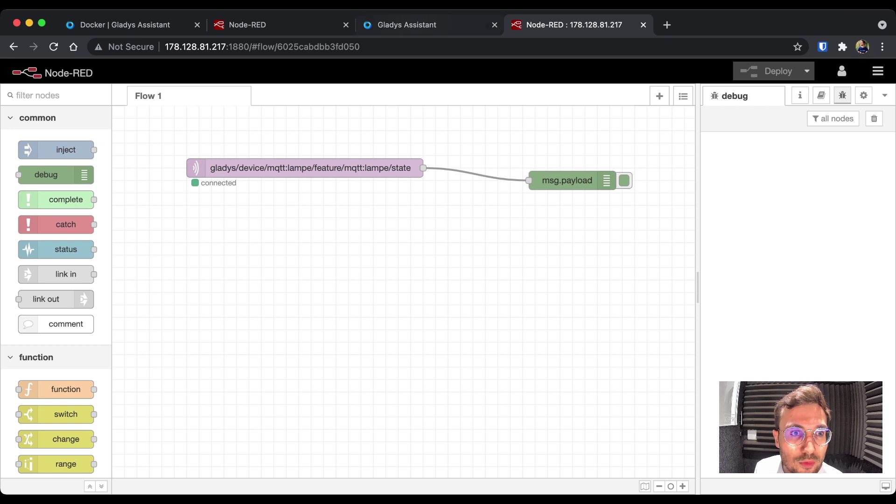
key("ctrl+shift+Tab")
- Create a new dashboard named 'Tableau de bord'
scroll(447, 275, "up", 10)
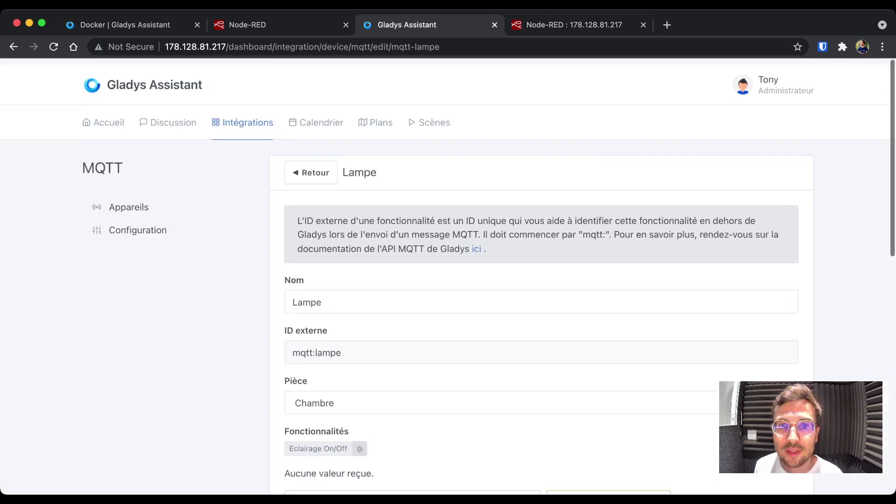
left_click(103, 116)
left_click(785, 158)
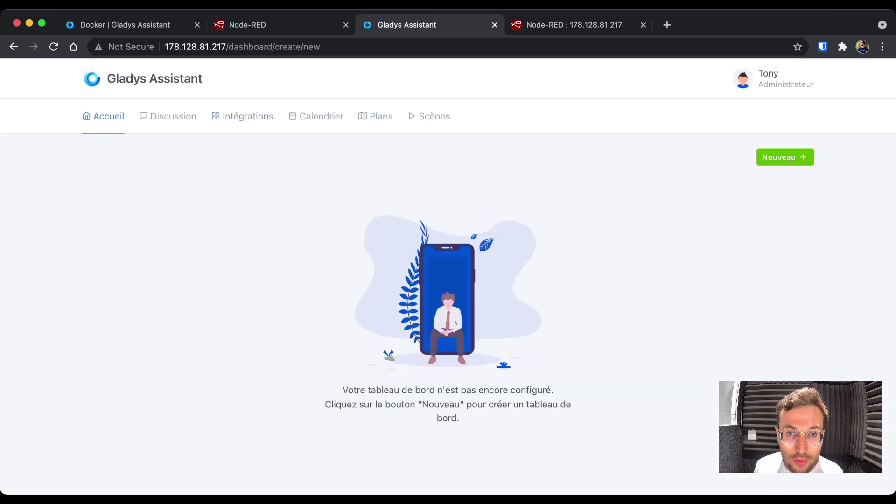
type("Tableau de brd")
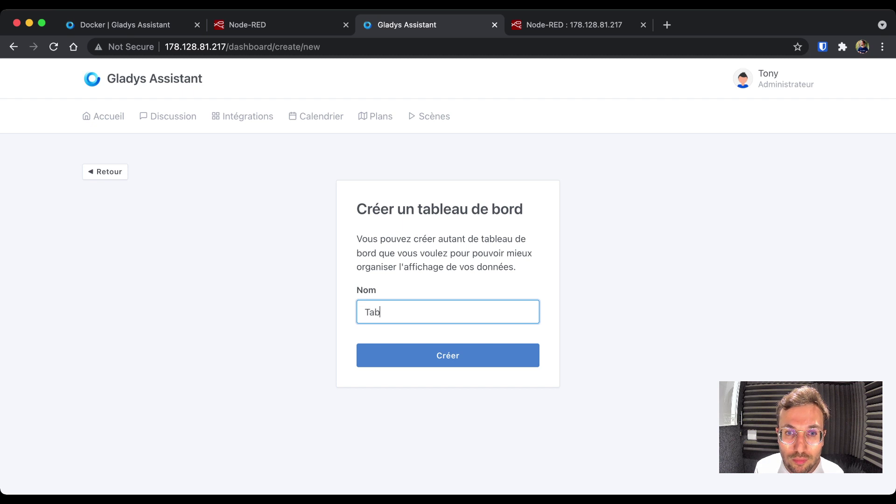
key("BackSpace")
key("BackSpace")
type("ord")
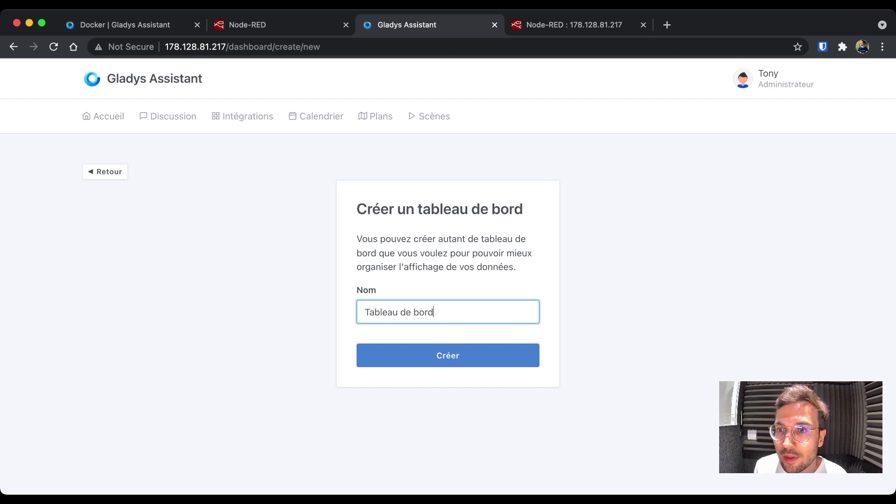
key("Return")
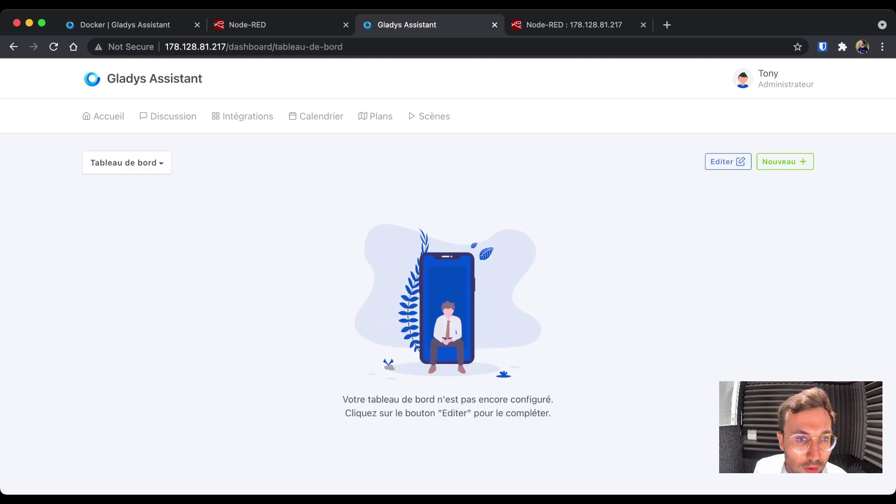
- Add a Chambre room-devices box with Lampe to Colonne 1 and save the dashboard
left_click(728, 161)
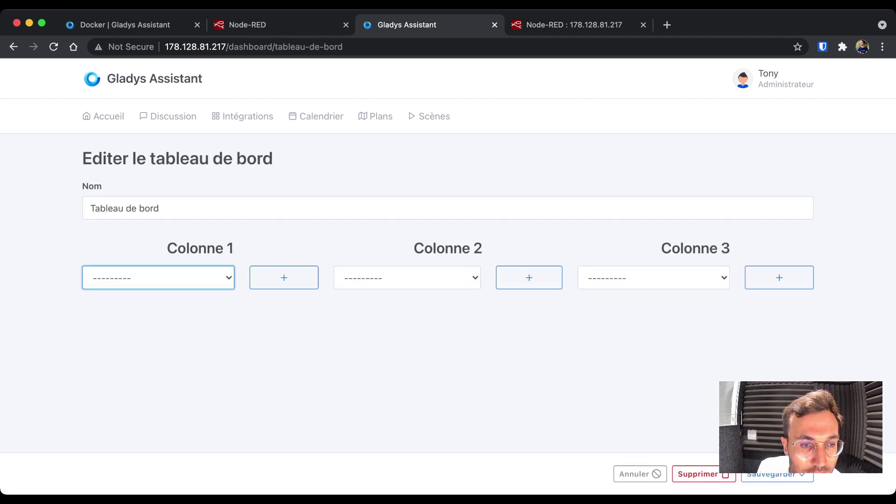
left_click(284, 277)
scroll(201, 280, "down", 3)
left_click(191, 242)
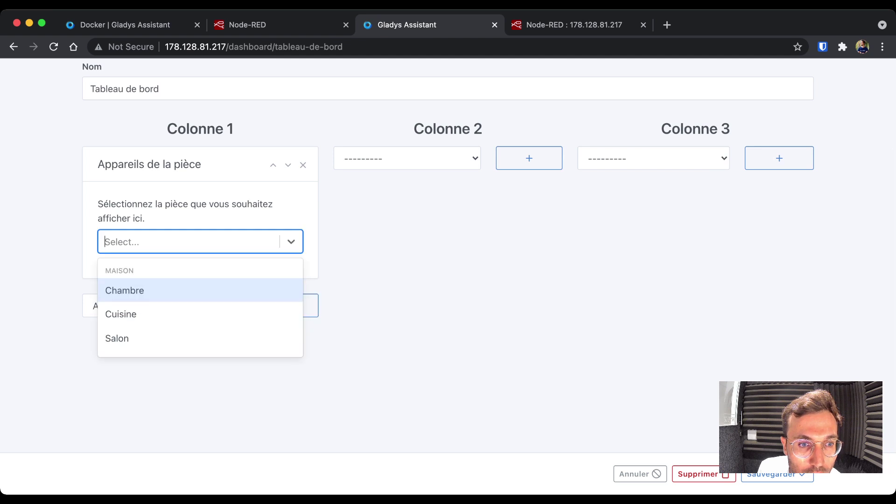
key("Return")
key("Tab")
key("Down")
key("Return")
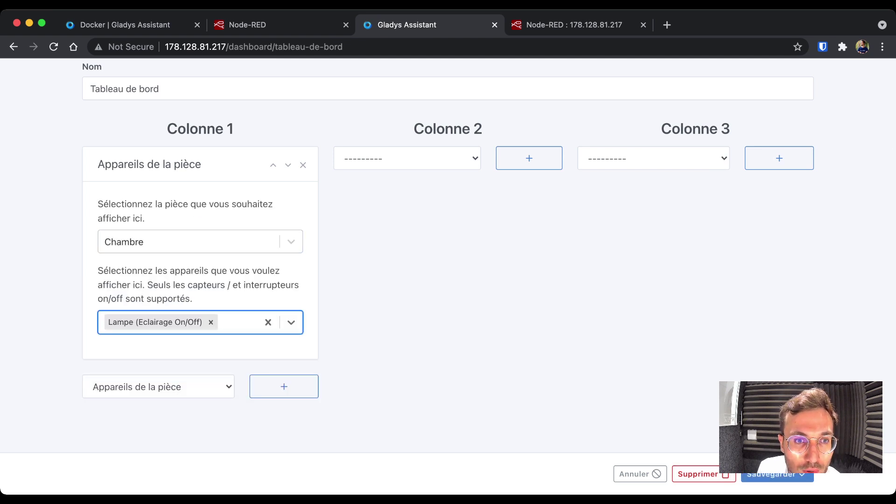
left_click(772, 474)
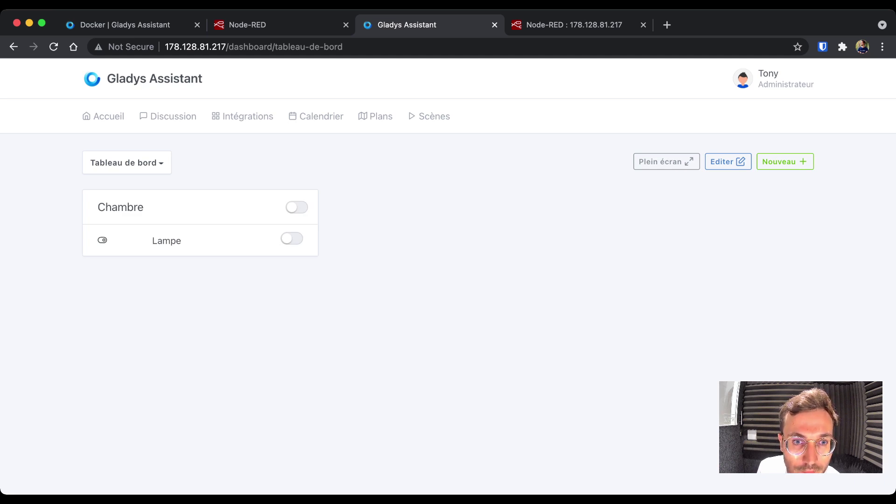
- Turn the Lampe on from the Gladys dashboard and clear Node-RED's debug panel
left_click(291, 239)
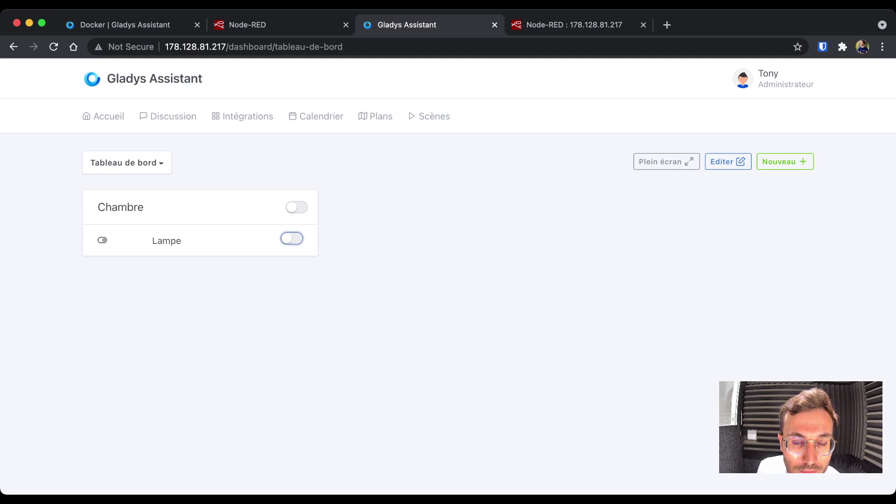
left_click(297, 207)
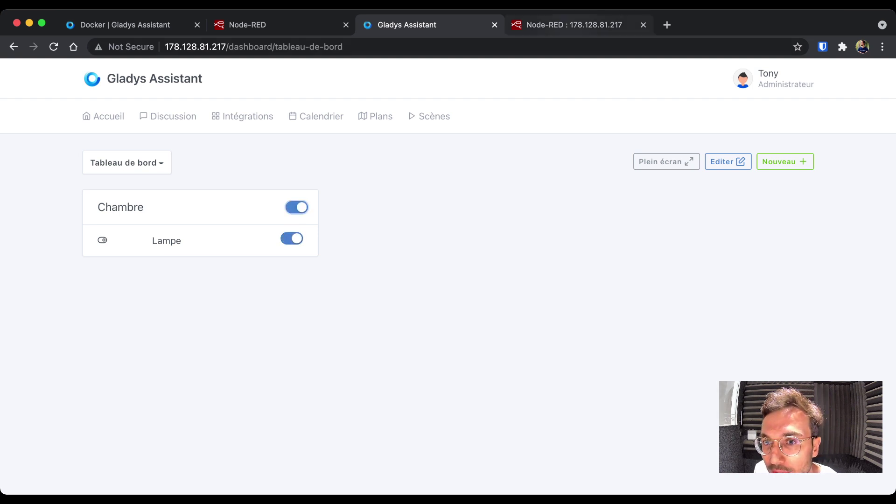
key("ctrl+Tab")
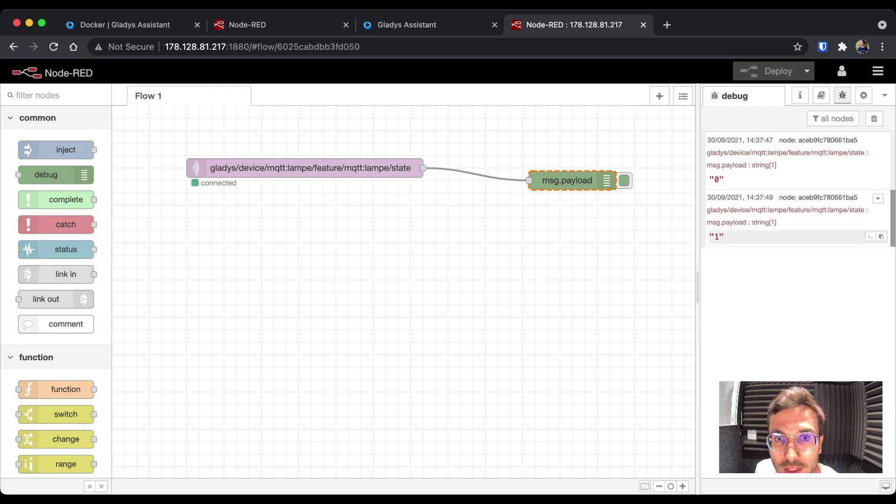
left_click(873, 119)
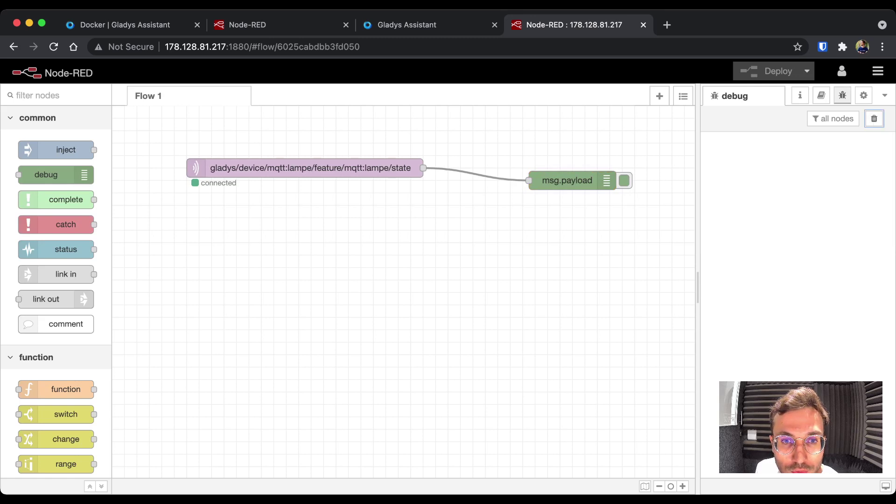
- Toggle the Lampe again and confirm the 0 and 1 messages in the debug panel
key("ctrl+shift+Tab")
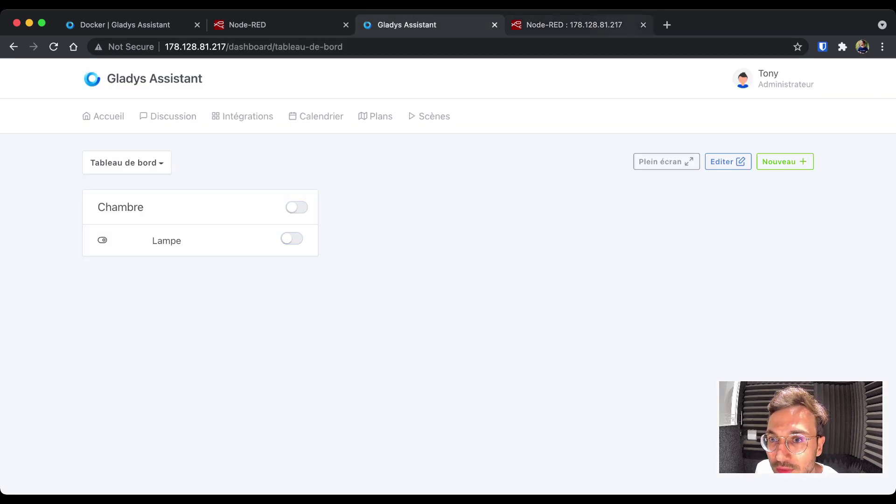
key("ctrl+Tab")
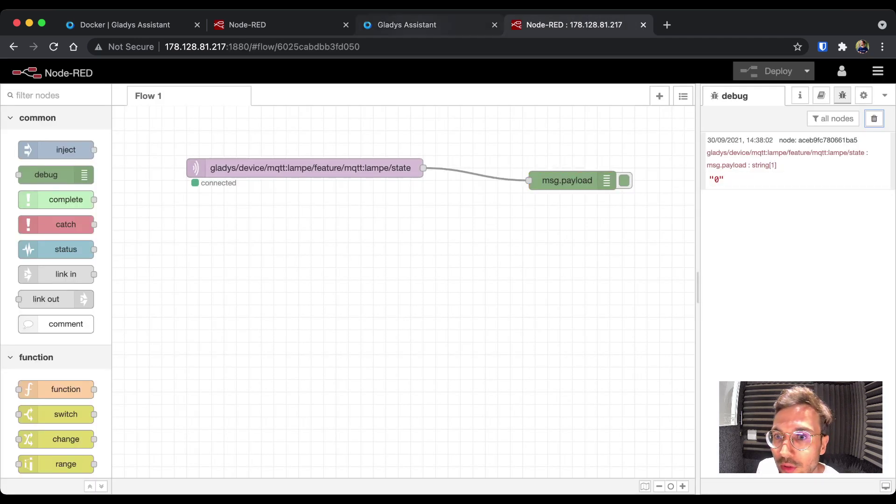
key("ctrl+shift+Tab")
key("ctrl+Tab")
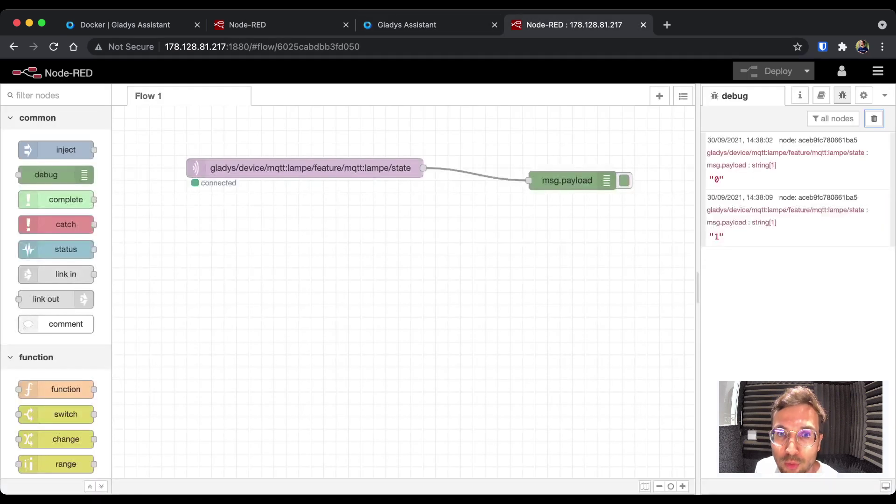
key("super+Tab")
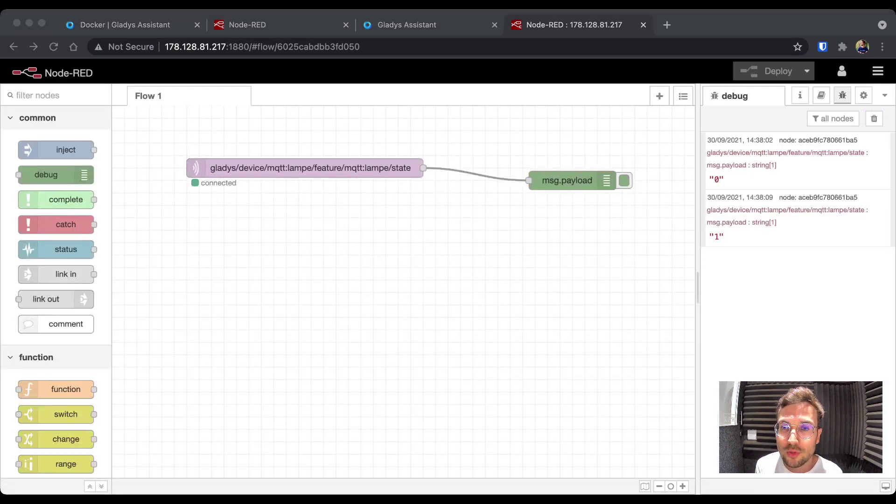
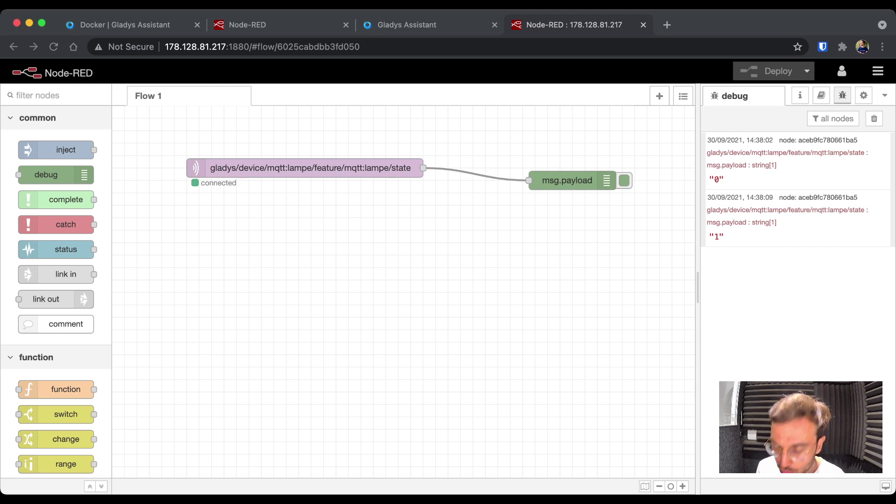
- Replace the msg.payload debug node with a switch node wired after the lamp state node
left_click(874, 119)
left_click(566, 180)
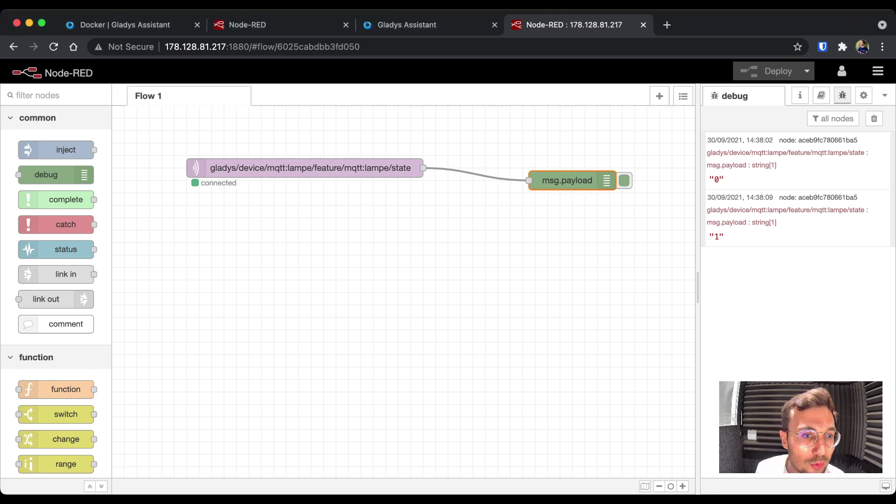
key("Delete")
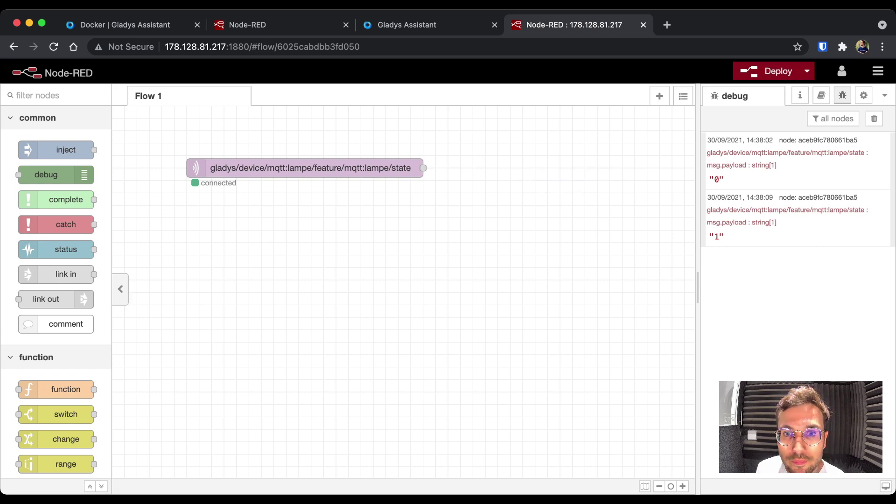
scroll(56, 291, "down", 5)
left_click_drag(56, 323, 492, 217)
left_click_drag(423, 168, 466, 218)
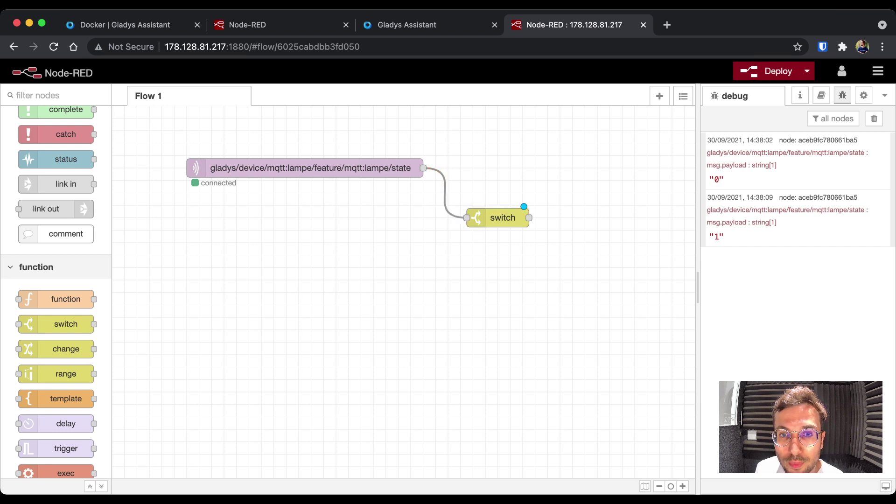
- Give the switch node two rules: payload == 0 and payload == 1
double_click(498, 218)
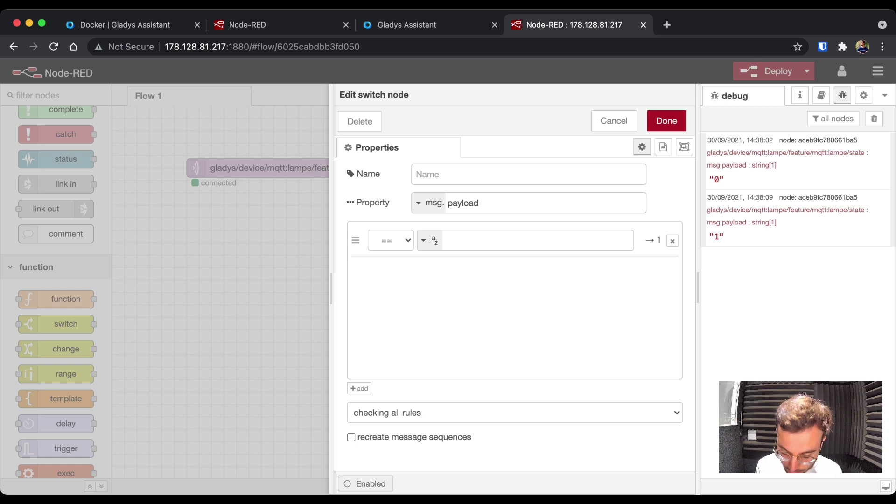
left_click(513, 240)
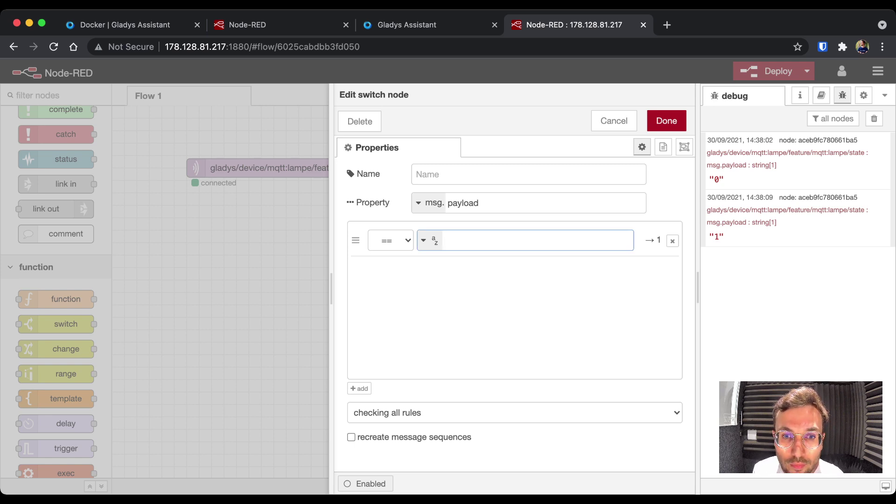
type("0")
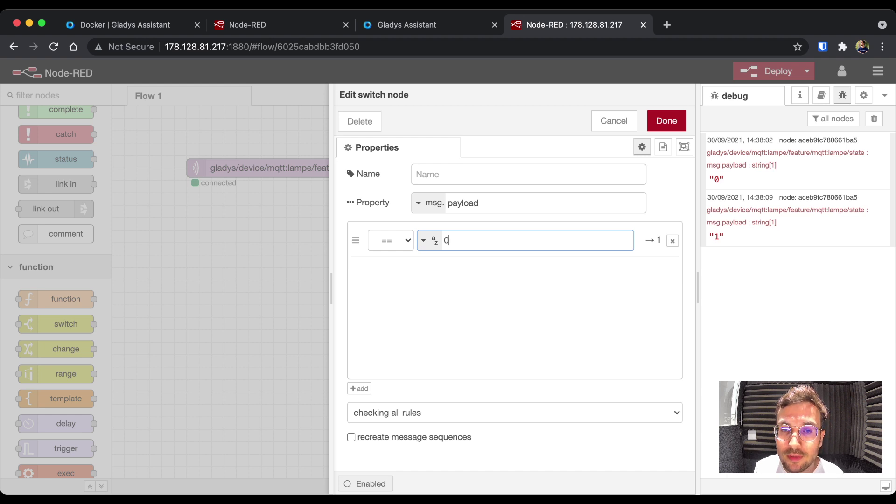
left_click(359, 388)
type("1")
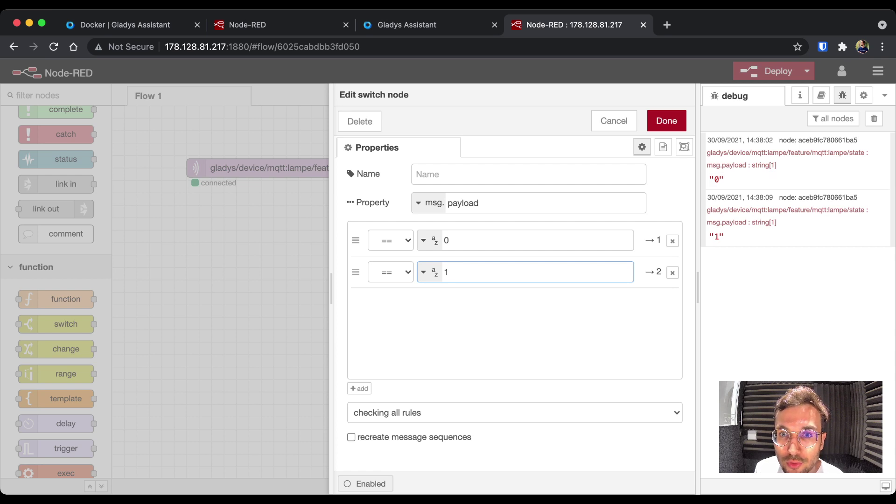
left_click(666, 121)
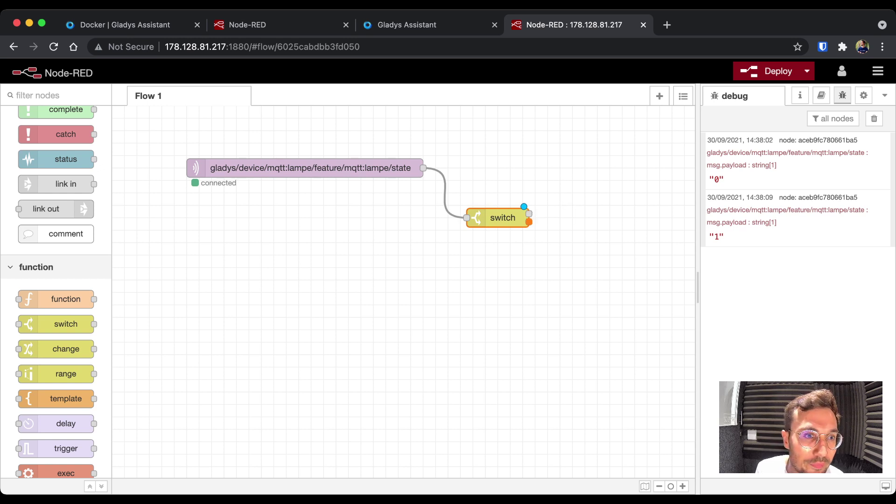
- Add a debug node to the right and wire the switch's first output to it
scroll(56, 233, "up", 2)
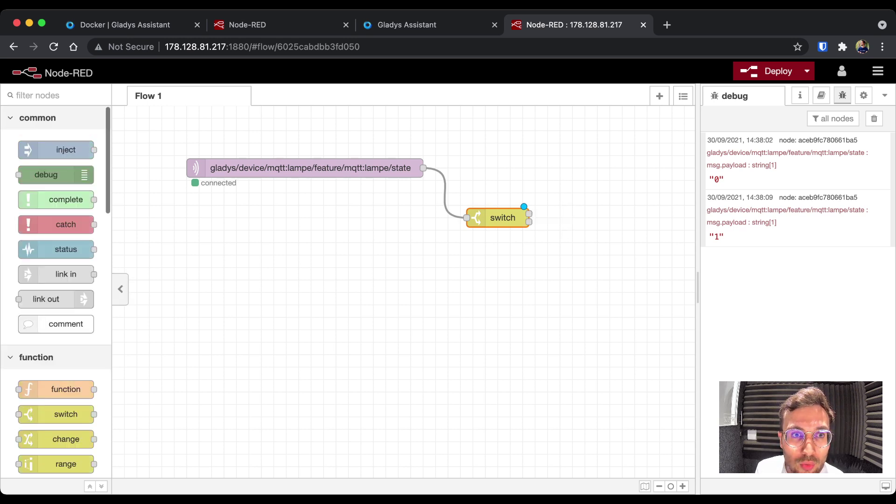
left_click_drag(303, 168, 278, 143)
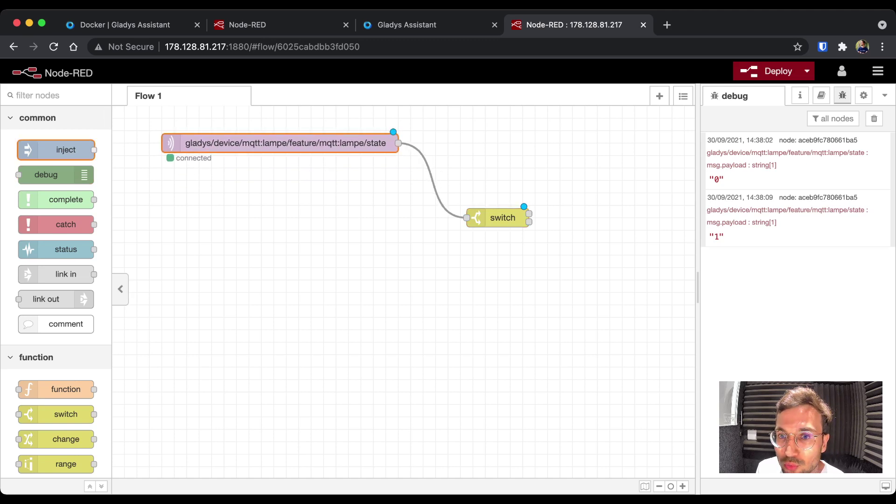
left_click_drag(46, 174, 647, 180)
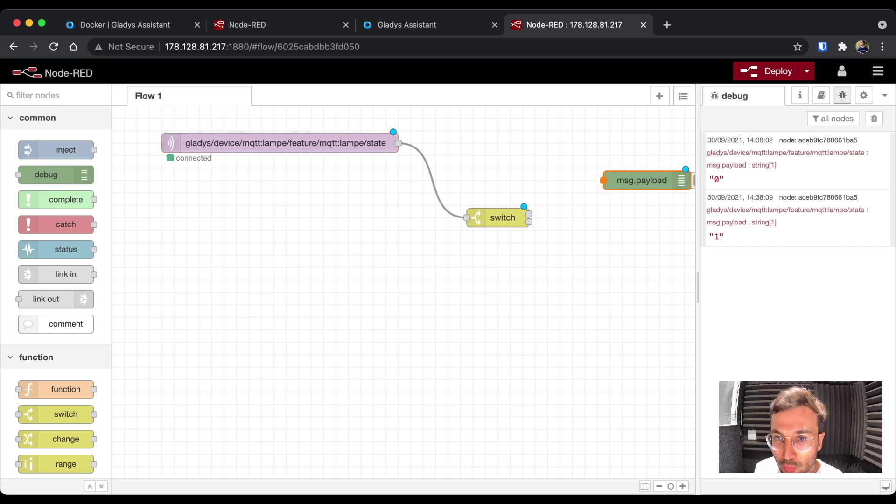
left_click_drag(621, 180, 602, 168)
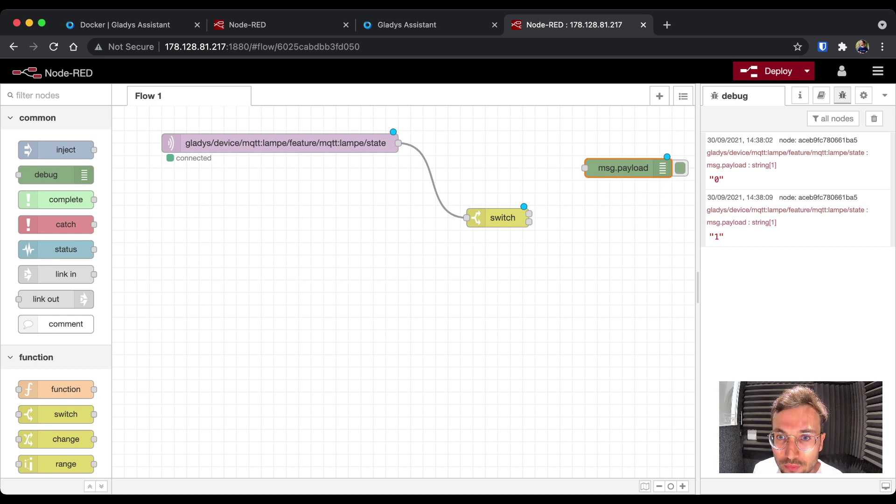
scroll(403, 292, "down", 3)
scroll(403, 291, "up", 3)
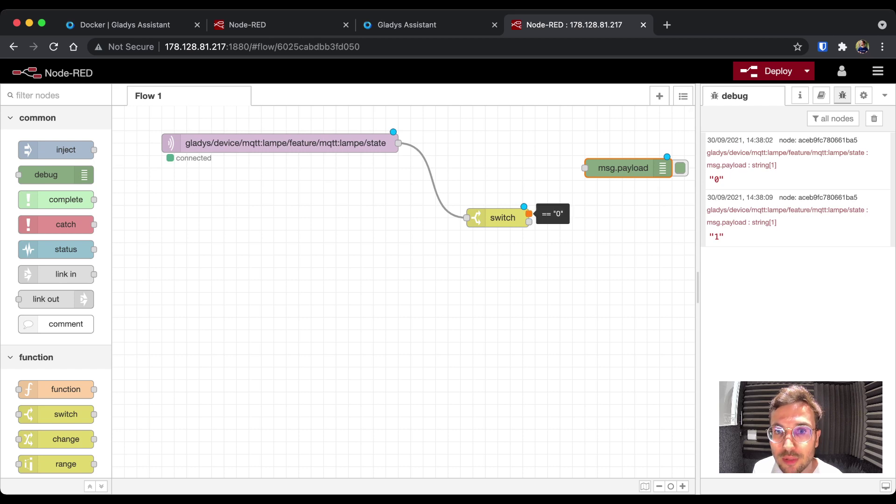
left_click_drag(528, 214, 584, 168)
- Name the debug node ETEINDRE LA LUMIERE
double_click(623, 168)
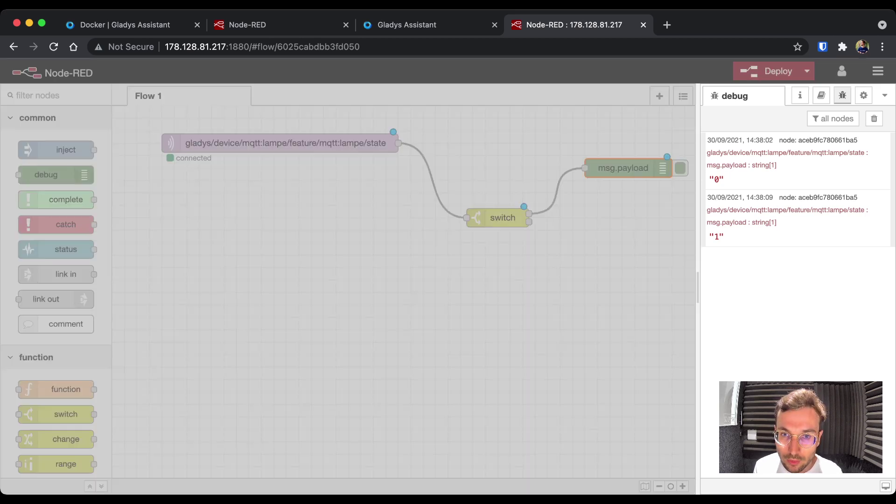
left_click(471, 272)
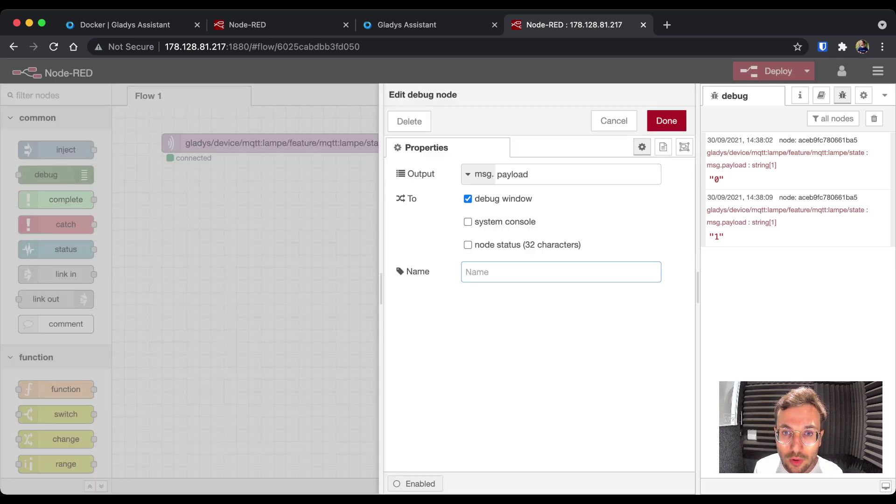
type("ALLU")
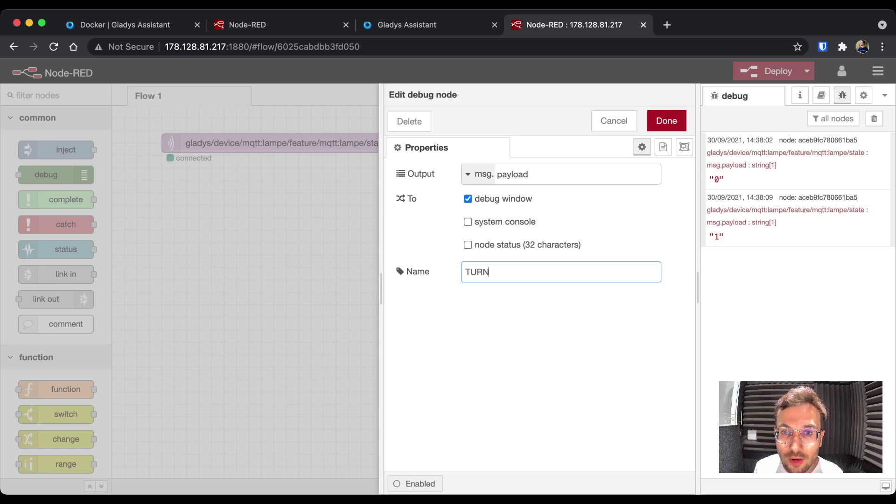
key("BackSpace")
key("BackSpace")
key("BackSpace")
key("BackSpace")
type("ETEINDRE LA")
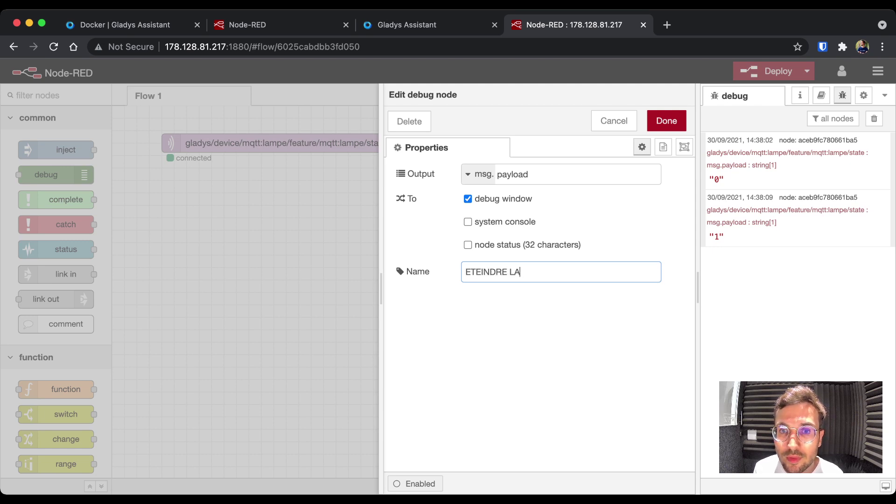
type(" LUMIERE")
key("BackSpace")
key("BackSpace")
type("ERE")
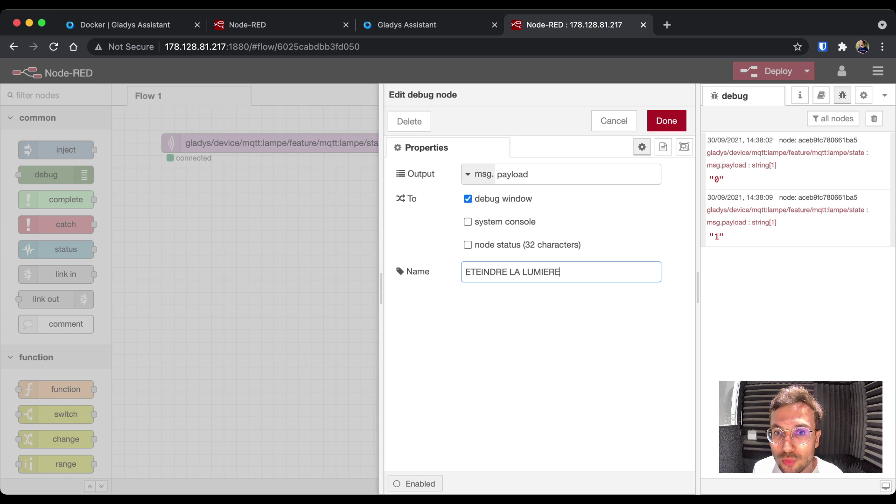
left_click(666, 121)
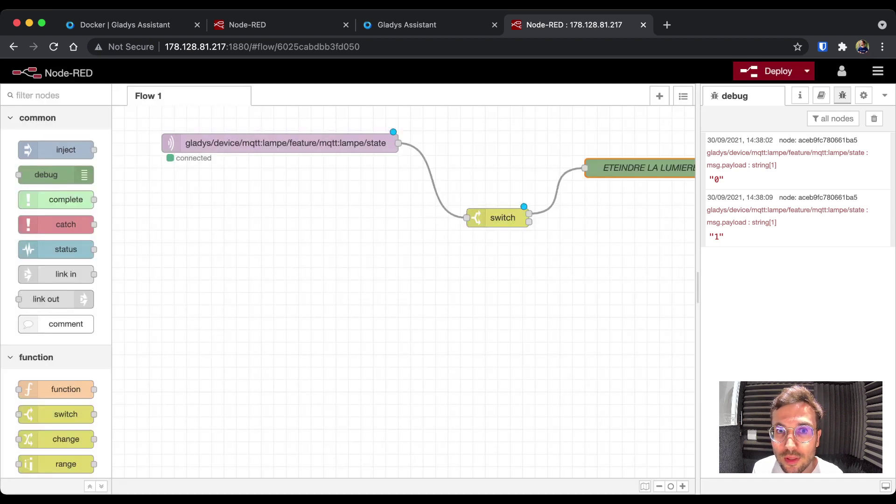
- Duplicate it as ALLUMER LA LUMIERE on the switch's second output, then clear the debug panel
scroll(405, 304, "right", 2)
key("super+c")
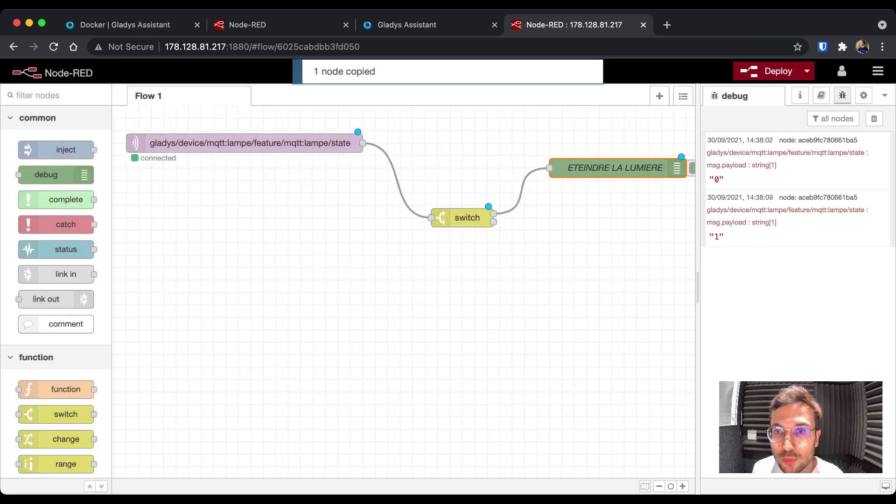
key("super+v")
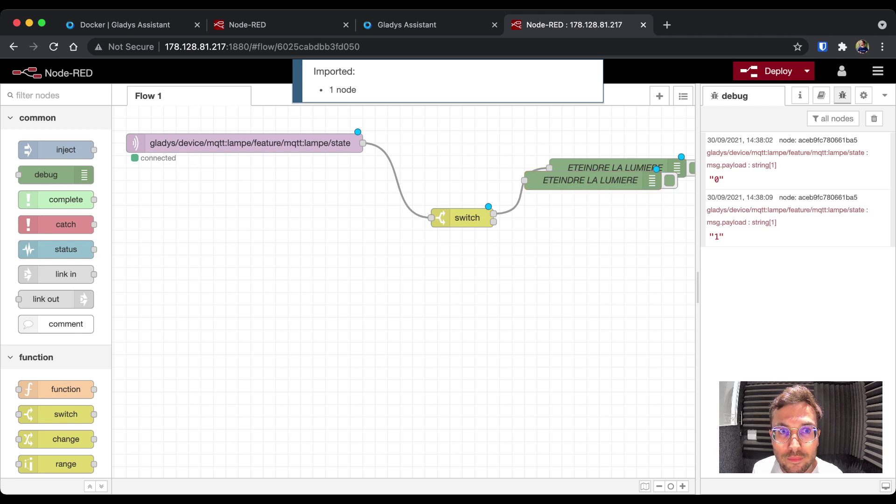
key("Escape")
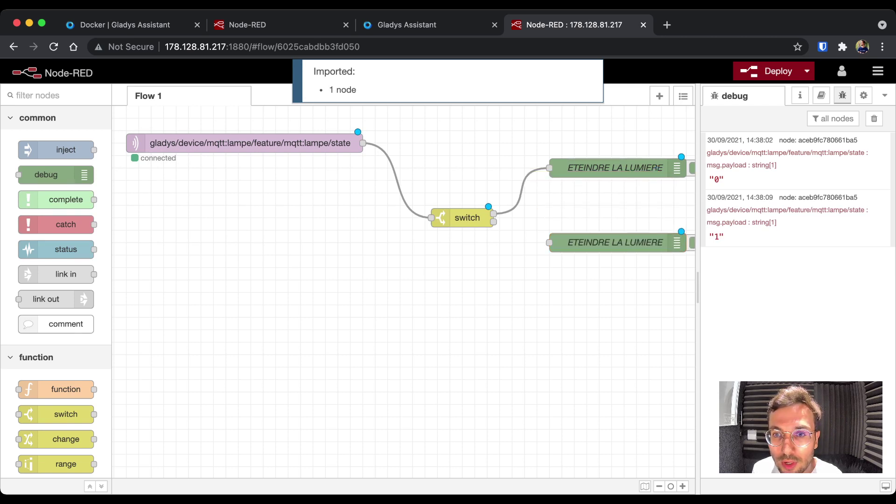
double_click(615, 242)
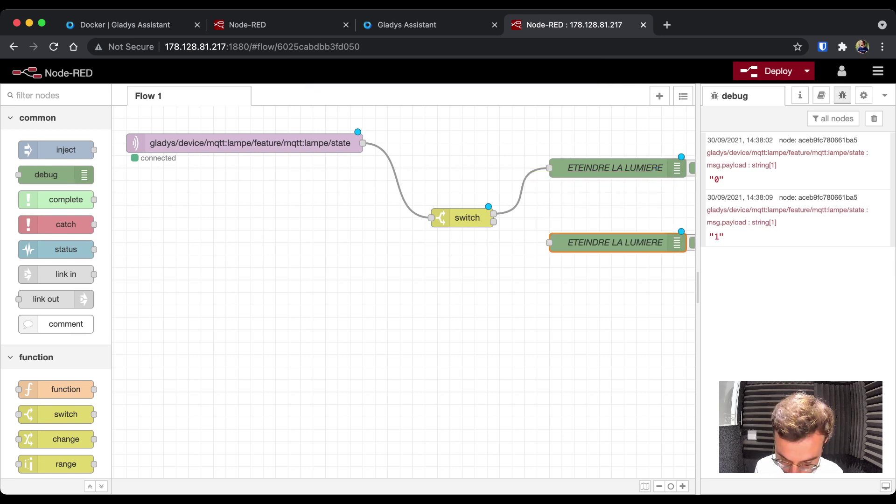
left_click_drag(465, 272, 560, 271)
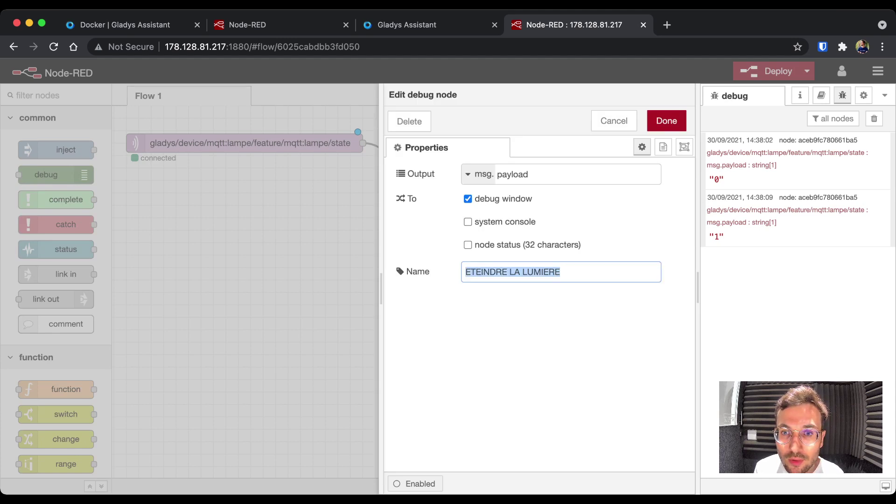
type("ALLUMER LA LUMIERE")
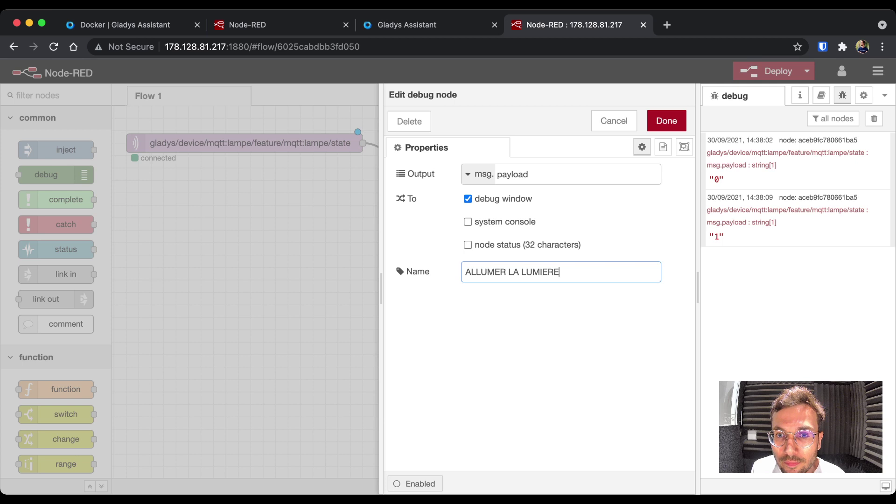
key("Return")
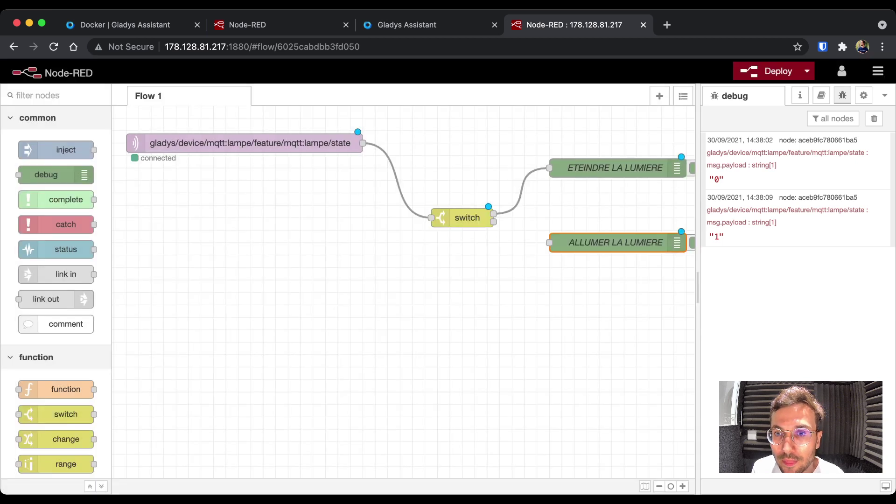
left_click_drag(493, 222, 549, 242)
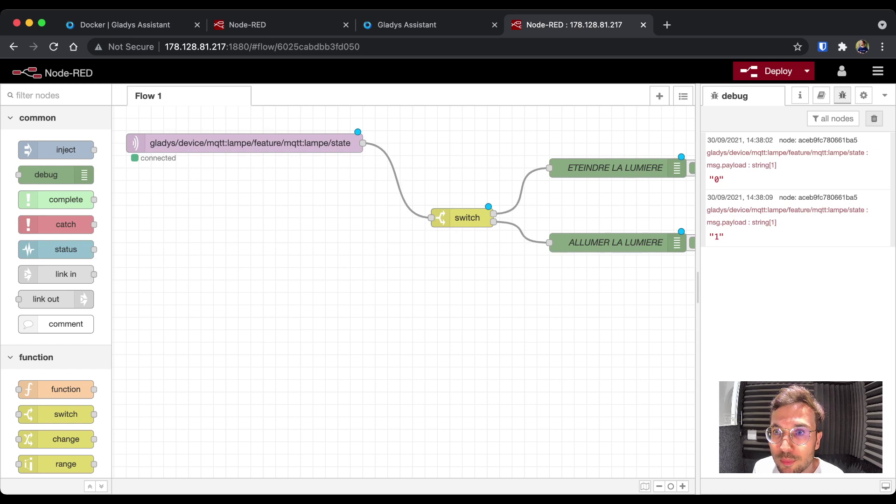
left_click(873, 119)
key("super+d")
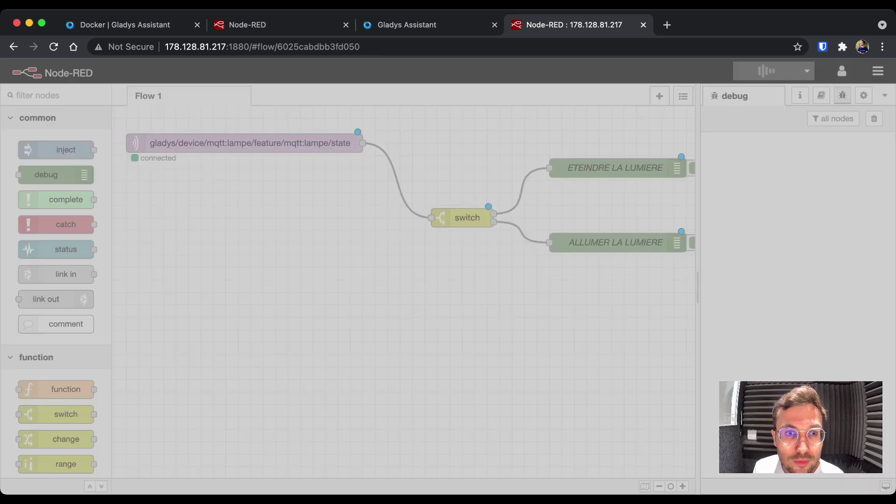
left_click(448, 23)
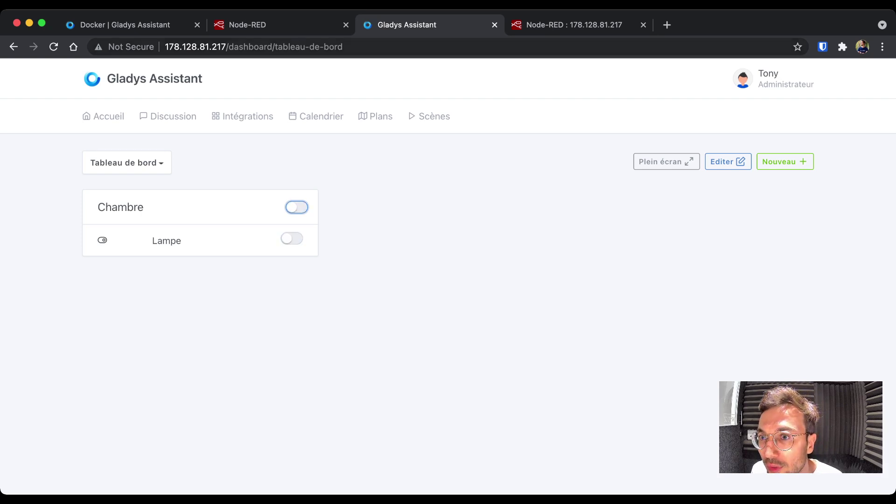
left_click(559, 25)
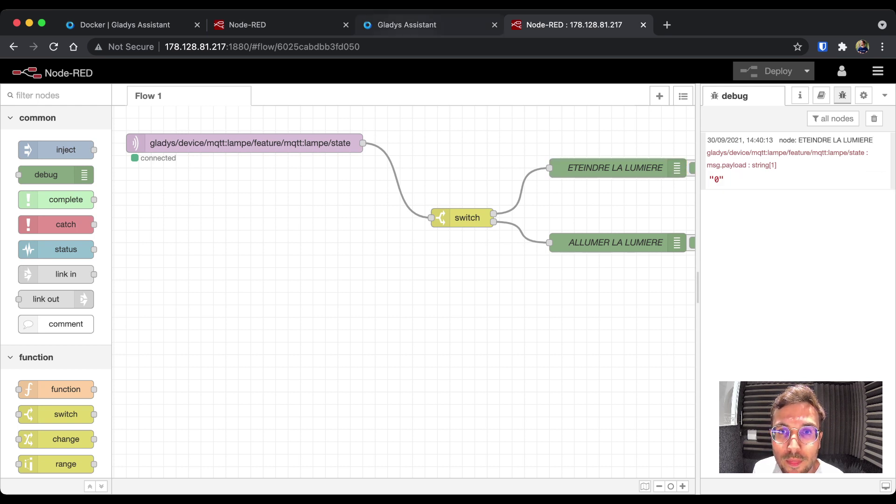
left_click(406, 25)
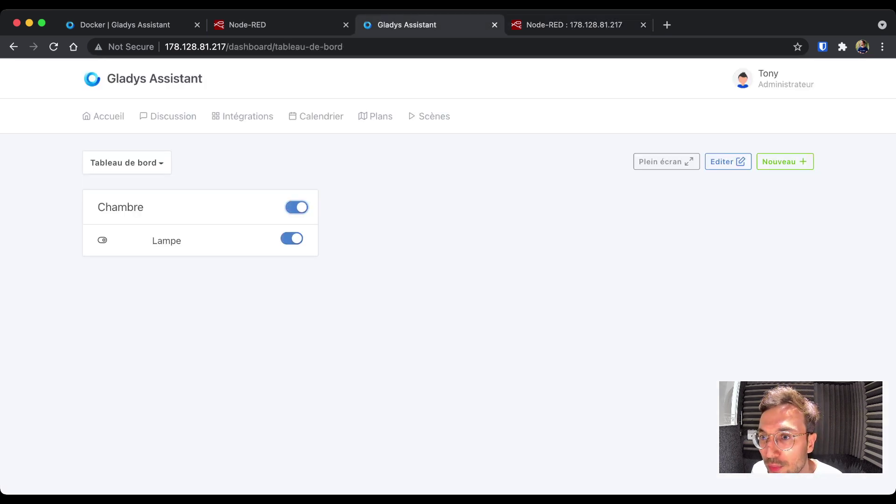
left_click(574, 25)
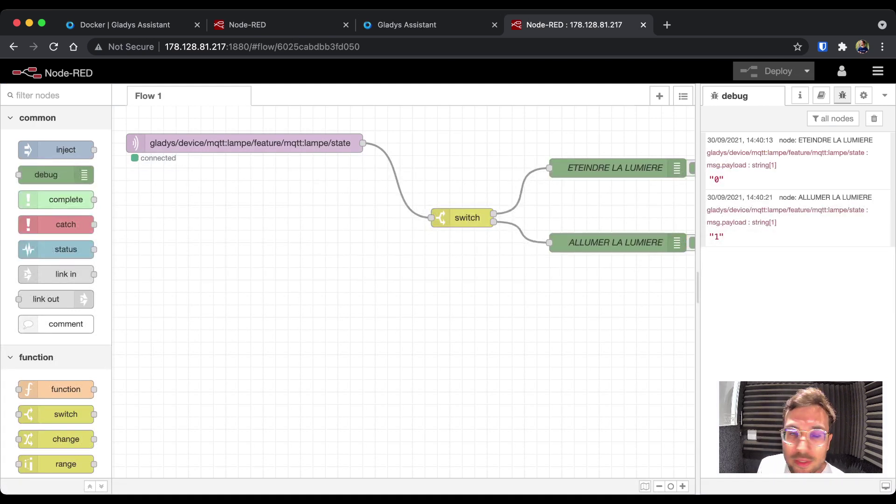
scroll(403, 290, "right", 3)
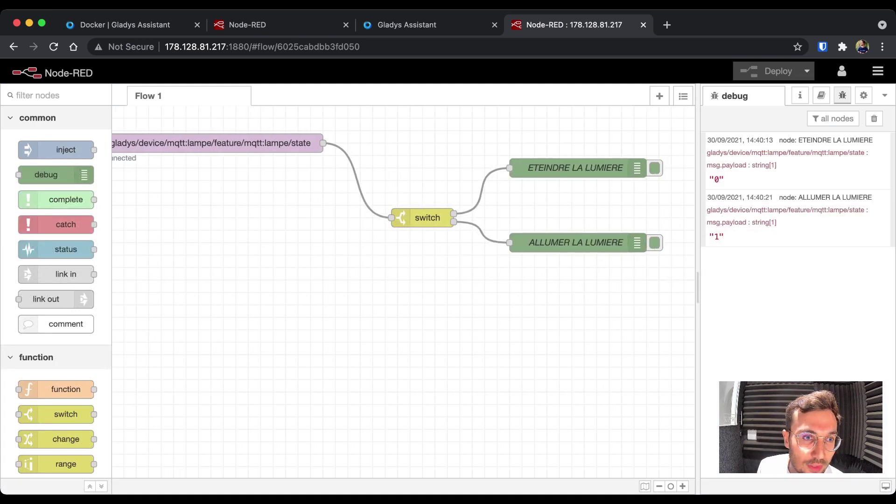
scroll(56, 420, "down", 15)
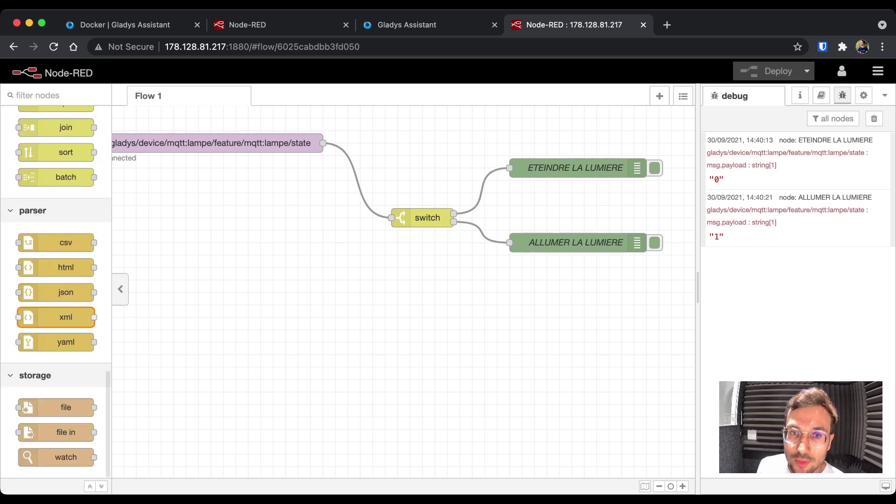
scroll(56, 472, "up", 1)
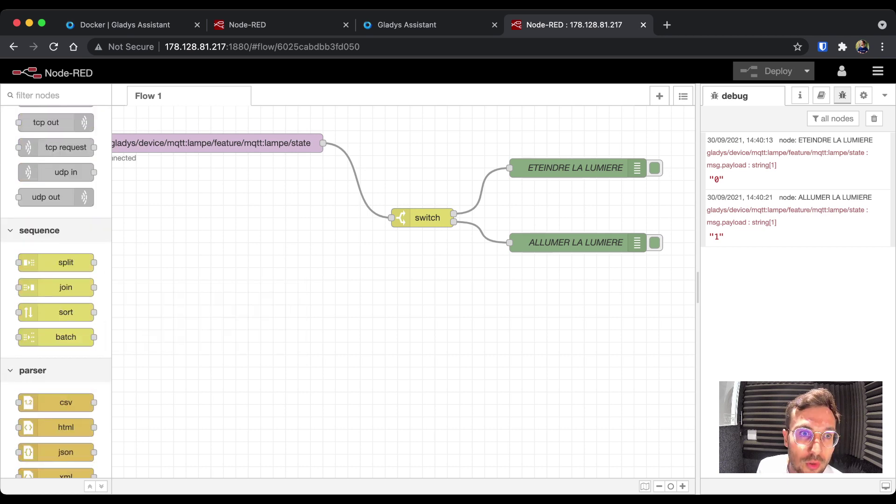
scroll(56, 279, "up", 10)
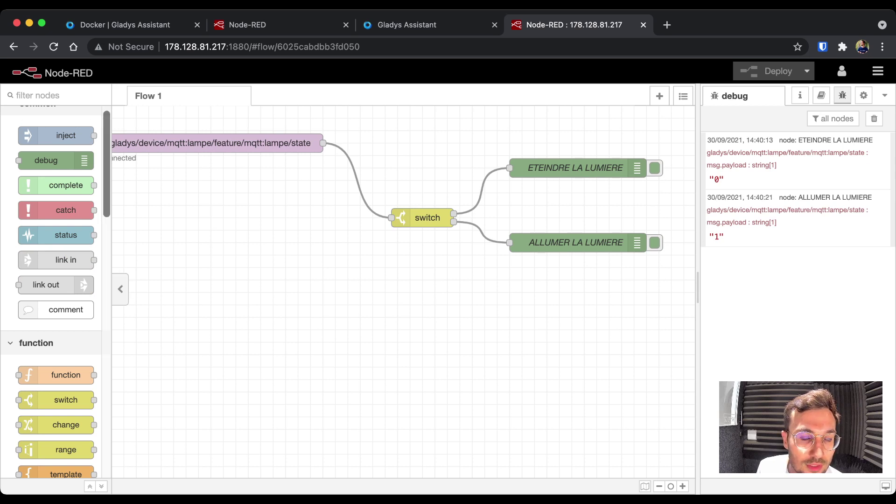
scroll(56, 319, "down", 3)
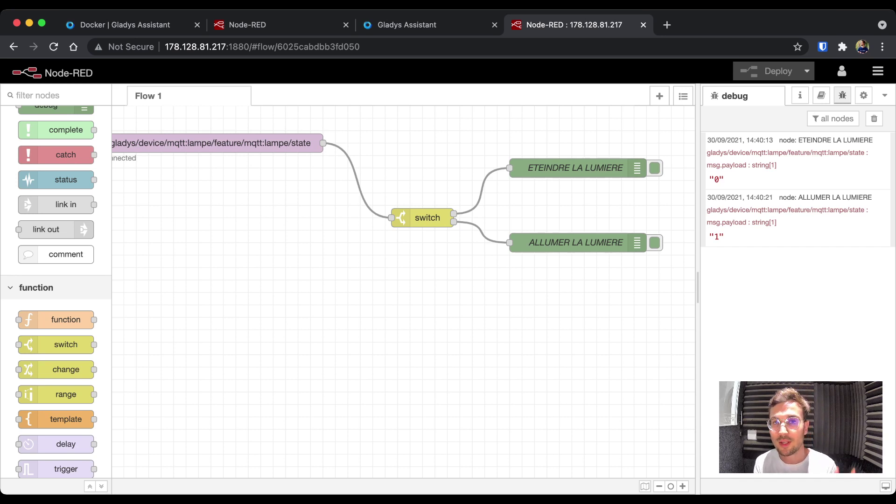
scroll(401, 194, "left", 2)
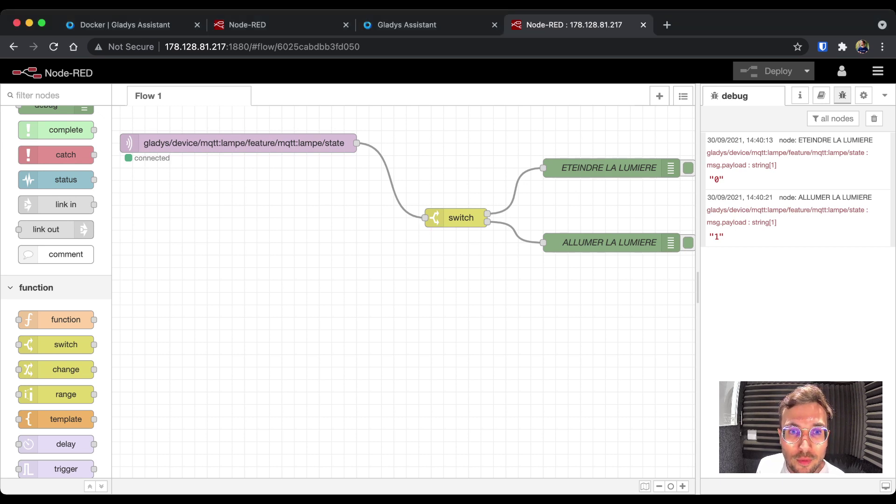
- Open the MQTT integration's devices in Gladys, showing Lampe in Chambre, and start a new device
left_click(406, 25)
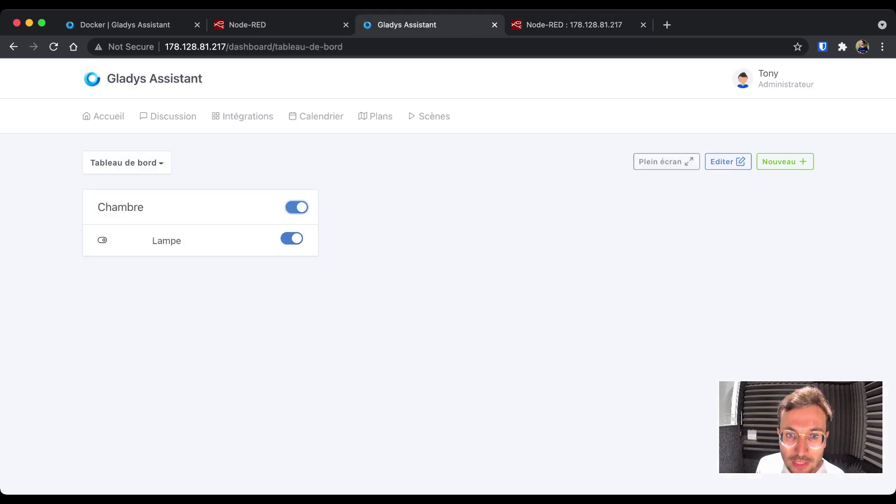
left_click(242, 116)
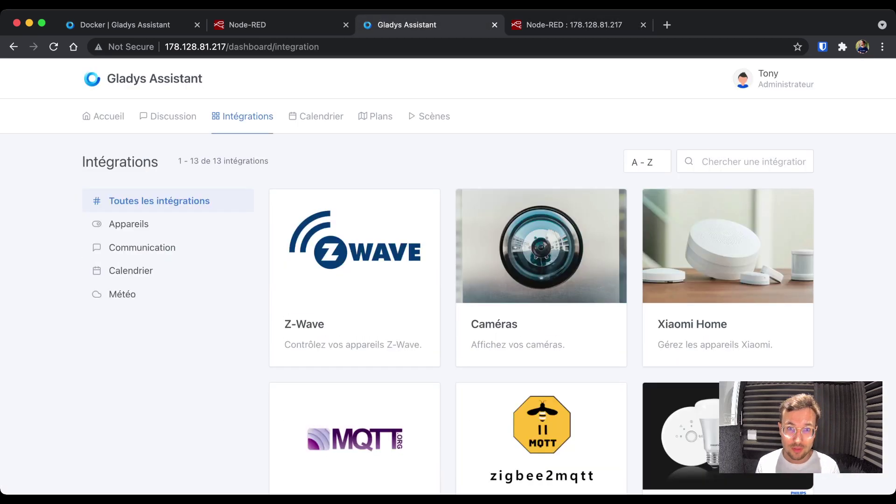
scroll(489, 276, "down", 3)
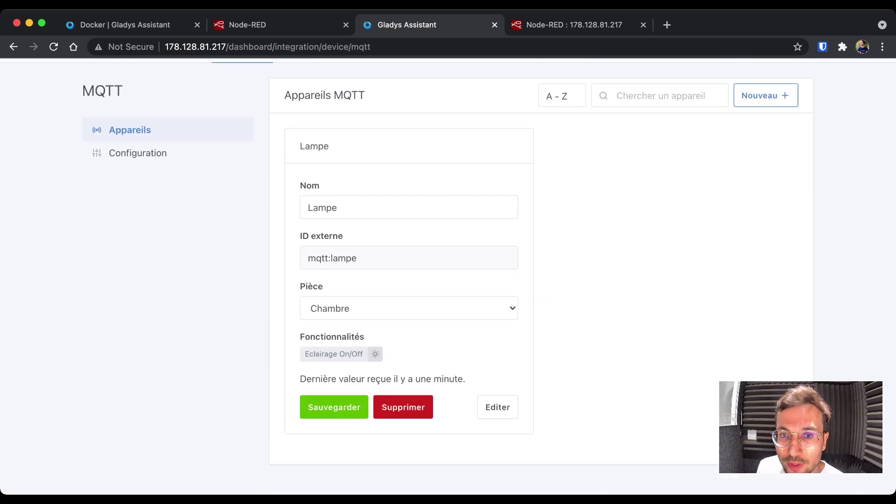
scroll(765, 166, "up", 3)
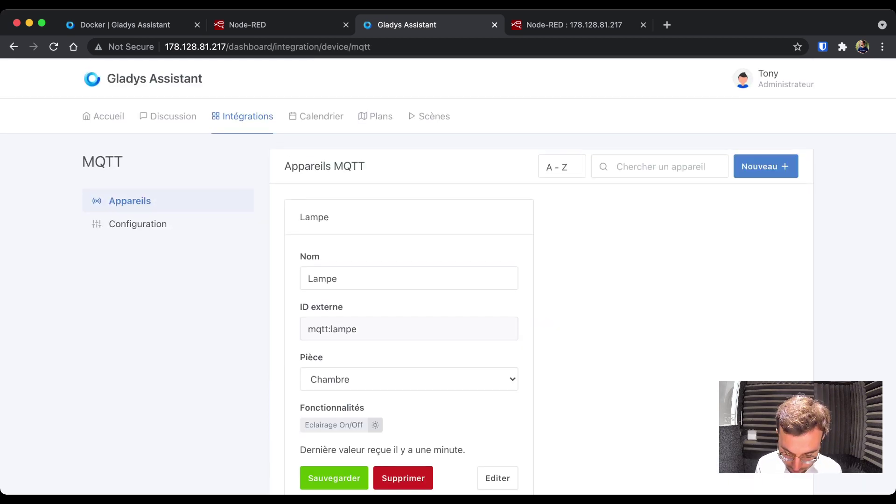
left_click(765, 166)
scroll(765, 166, "down", 2)
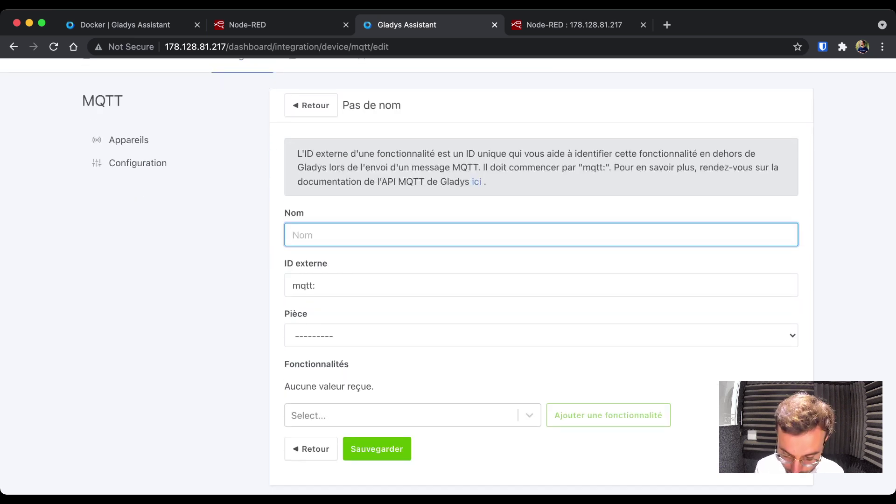
- Fill in the new device's name CPU, external ID mqtt:cpu and room Salon
type("CPU")
left_click(322, 285)
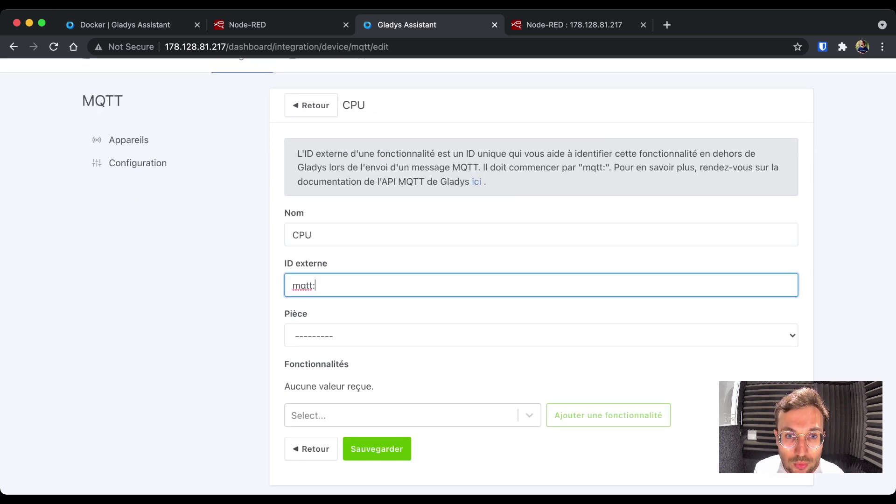
type("cpu")
key("Tab")
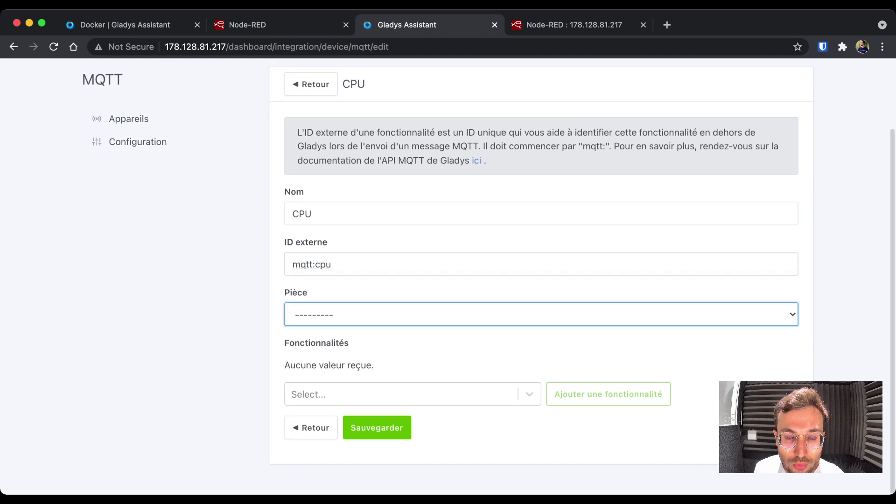
key("s")
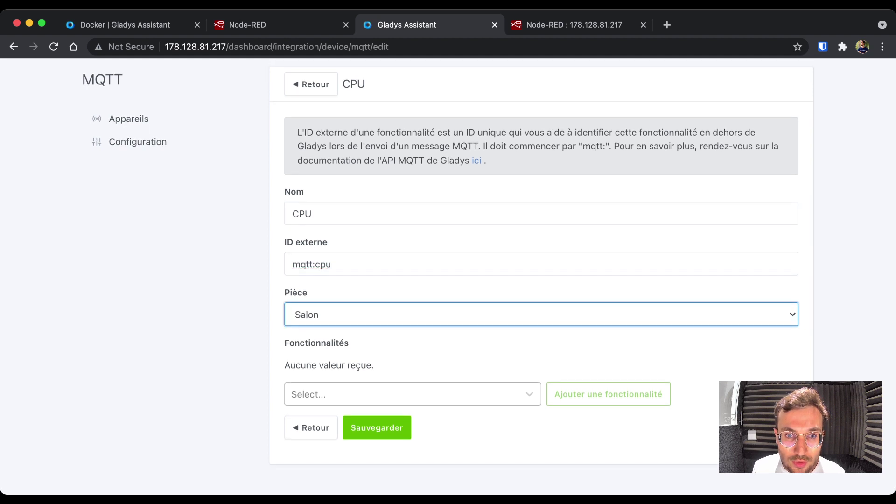
- Search the feature types and choose Humidité (pourcentage)
key("Tab")
key("Down")
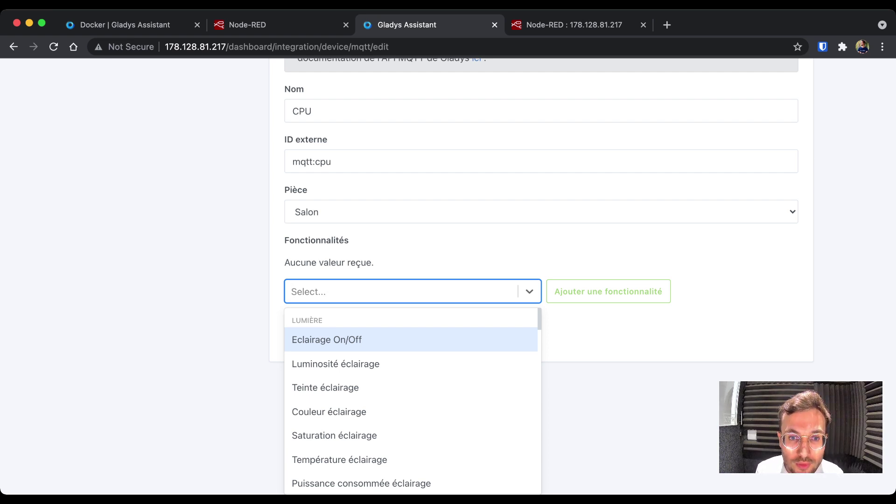
type("inc")
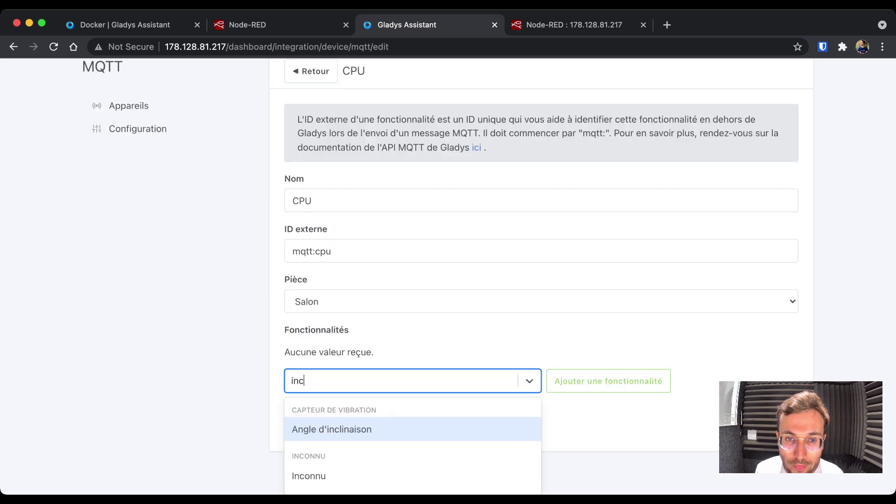
key("Down")
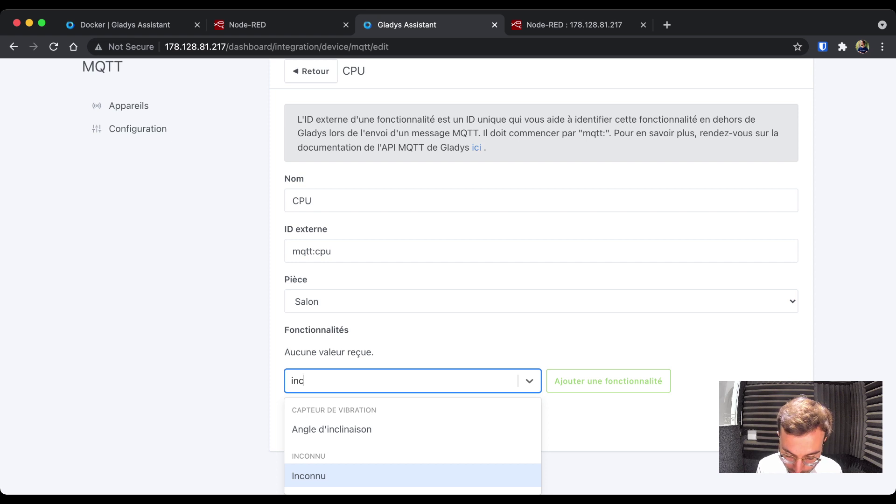
key("BackSpace")
key("BackSpace")
key("BackSpace")
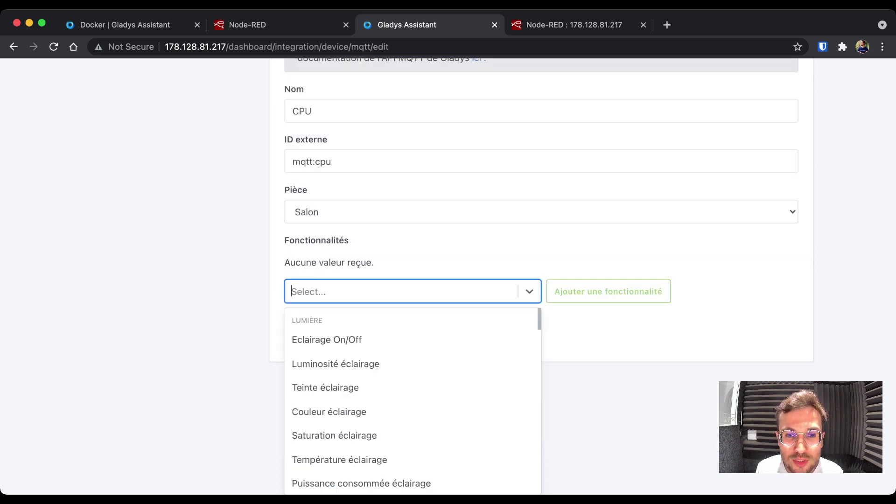
type("hum")
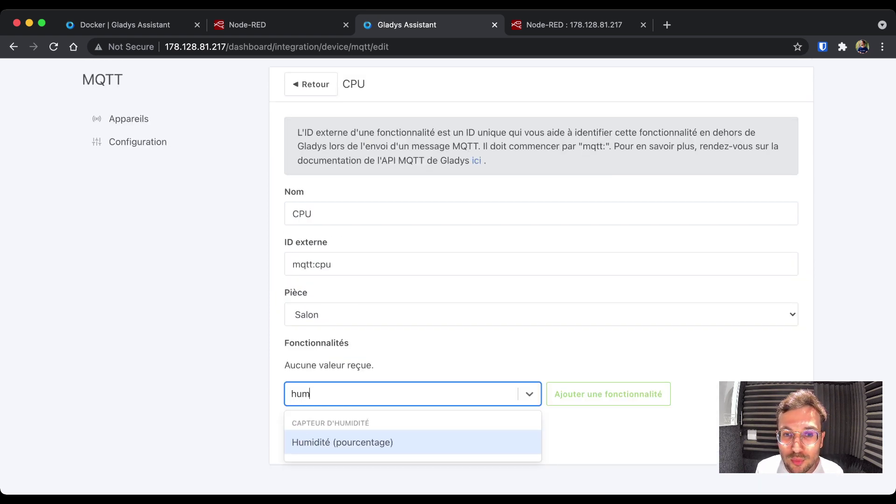
key("Return")
- Add the feature with unit Pourcent (%), name CPU and external ID mqtt:cpu
key("Tab")
key("Return")
scroll(513, 280, "down", 5)
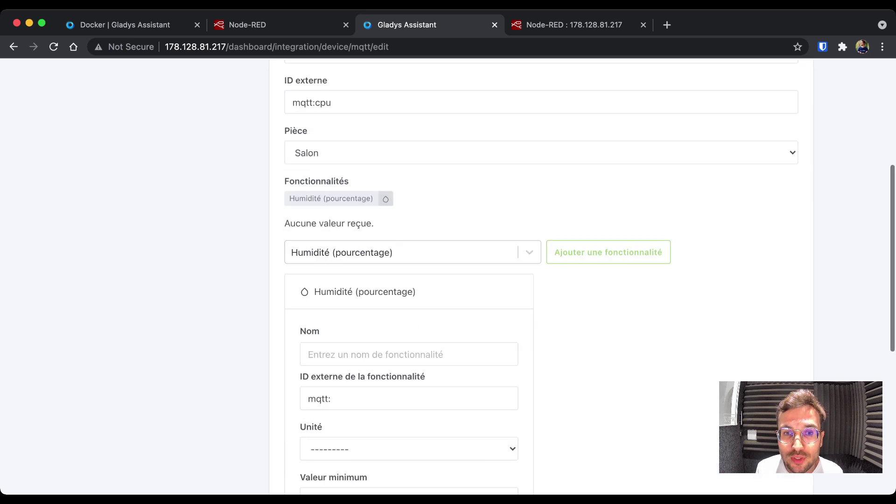
left_click(409, 349)
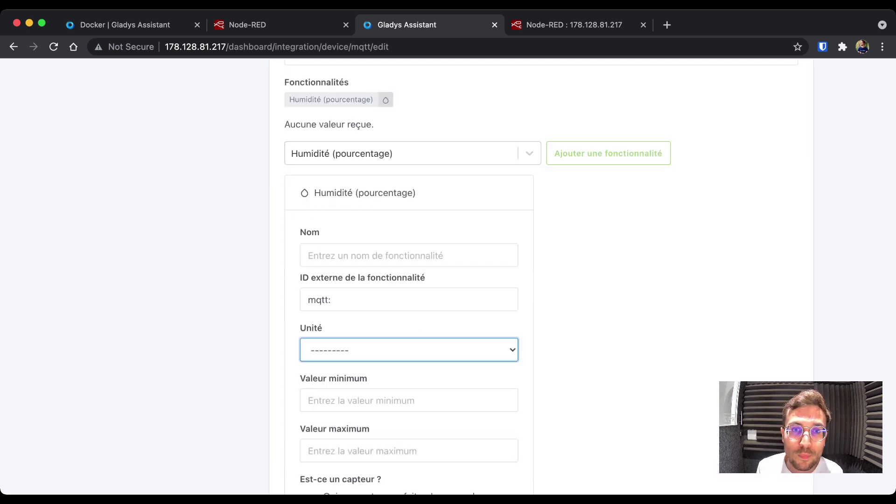
key("p")
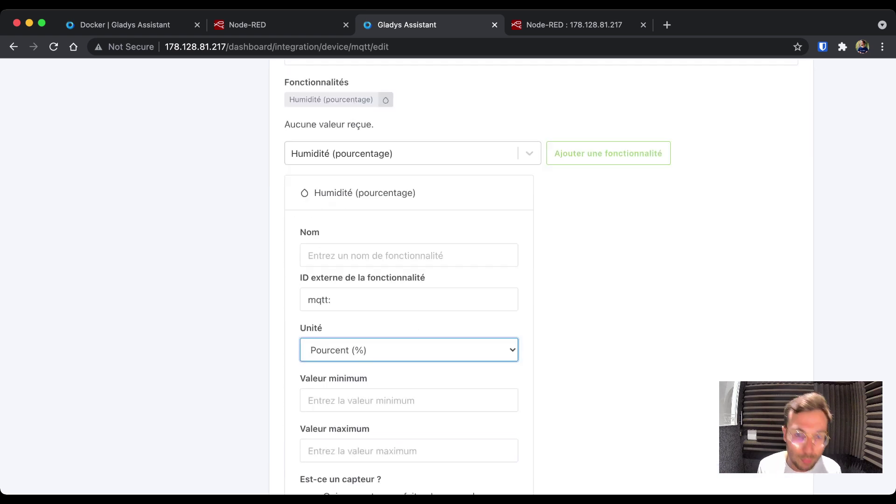
left_click(409, 255)
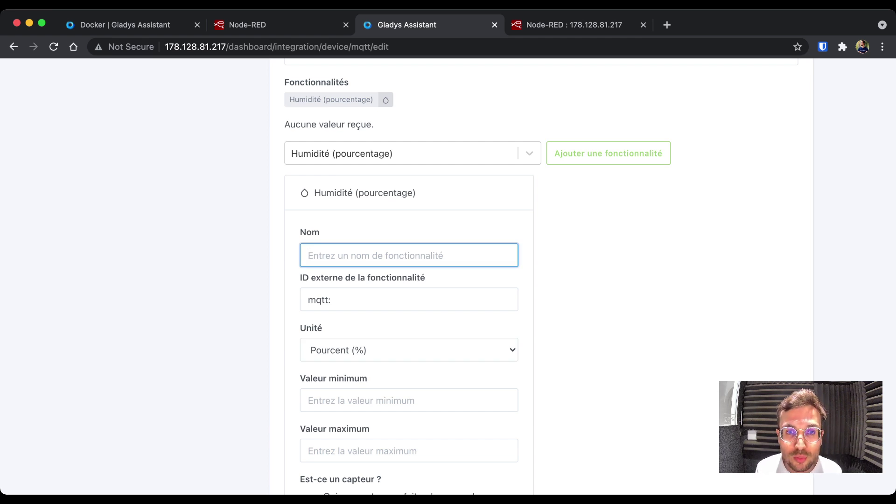
type("CPU")
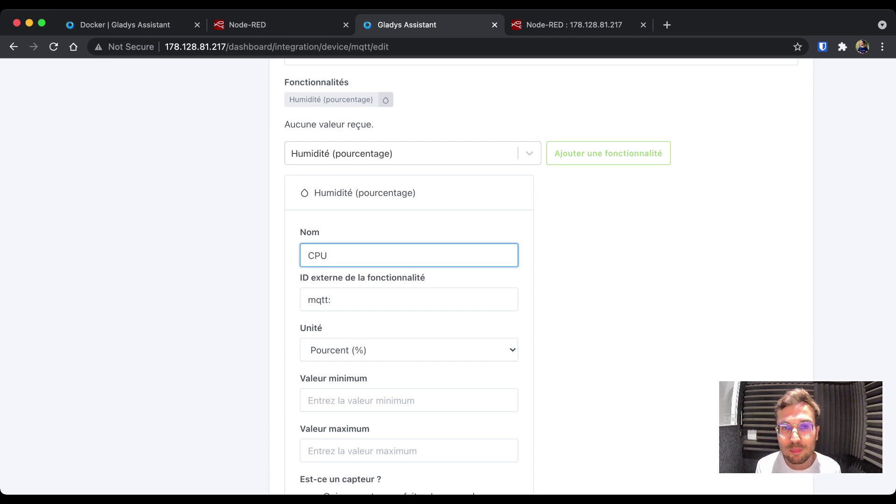
left_click(330, 299)
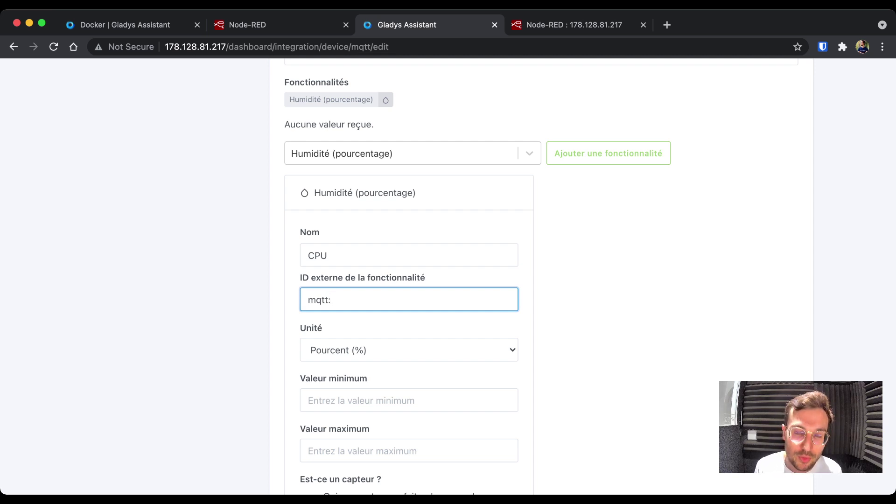
scroll(590, 276, "down", 3)
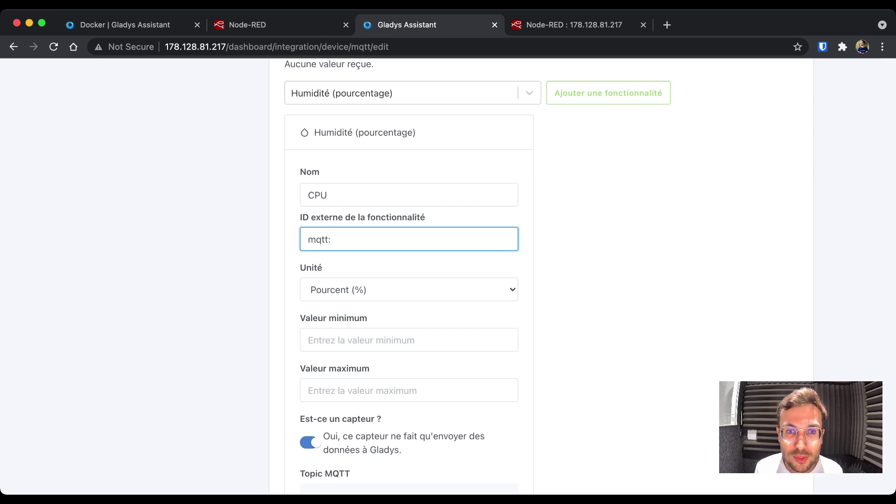
type("cpu")
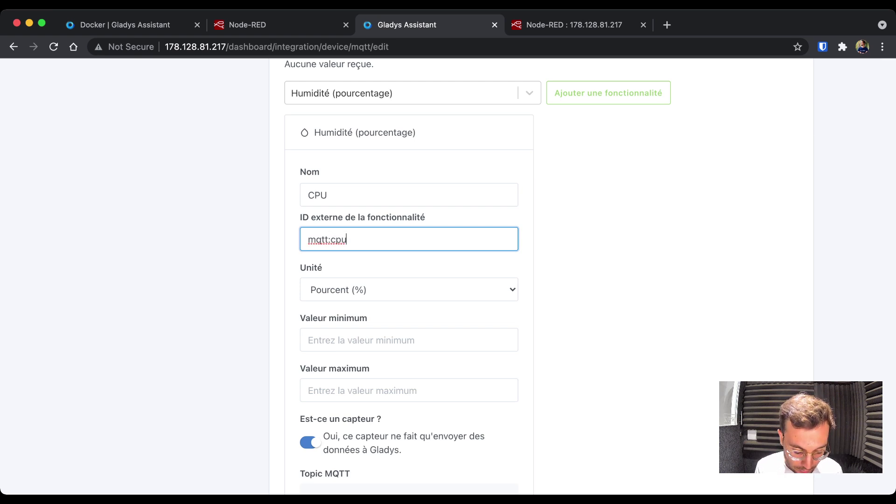
- Set the feature's range to 0–100, copy its MQTT topic, and save the CPU device
left_click(354, 340)
type("0")
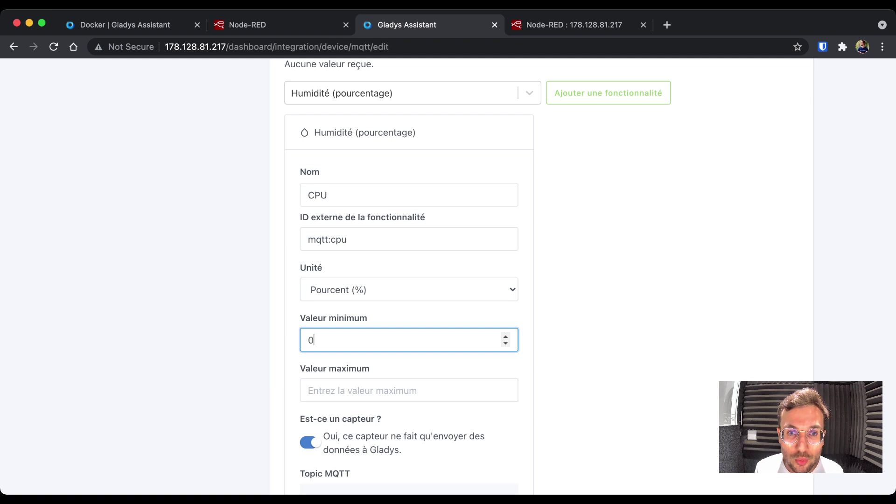
left_click(355, 390)
type("100")
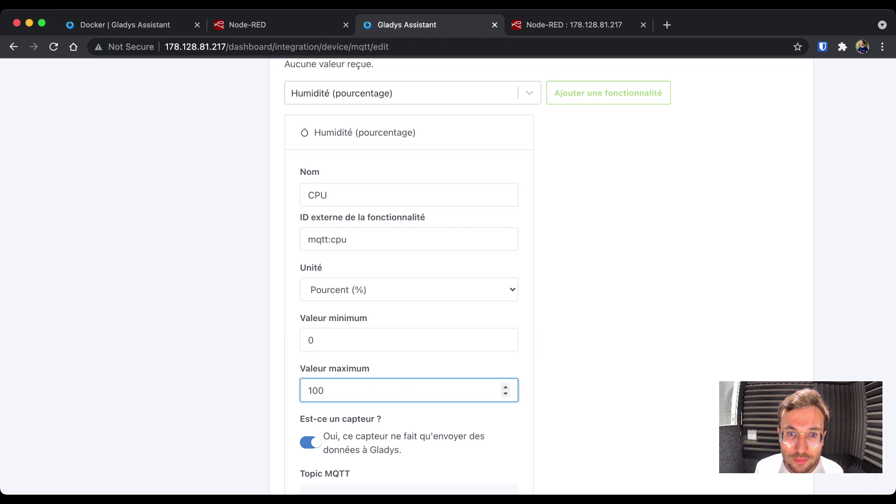
scroll(590, 276, "down", 1)
scroll(409, 275, "down", 5)
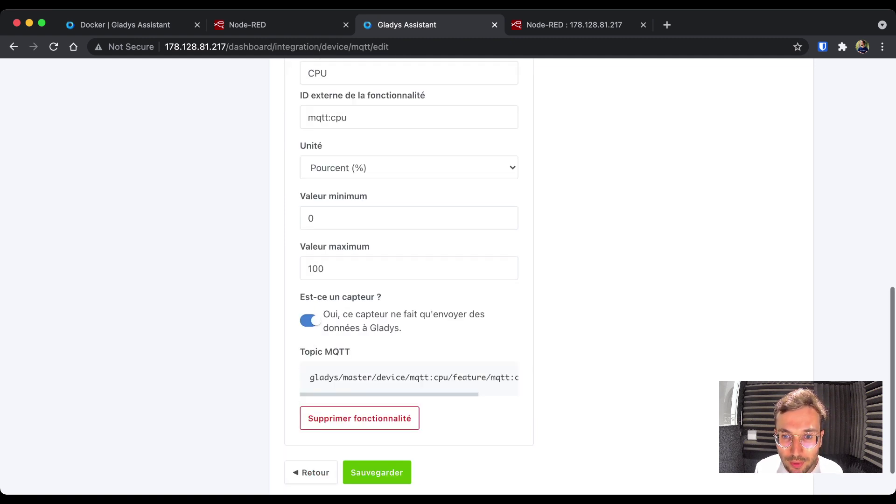
left_click_drag(309, 377, 515, 377)
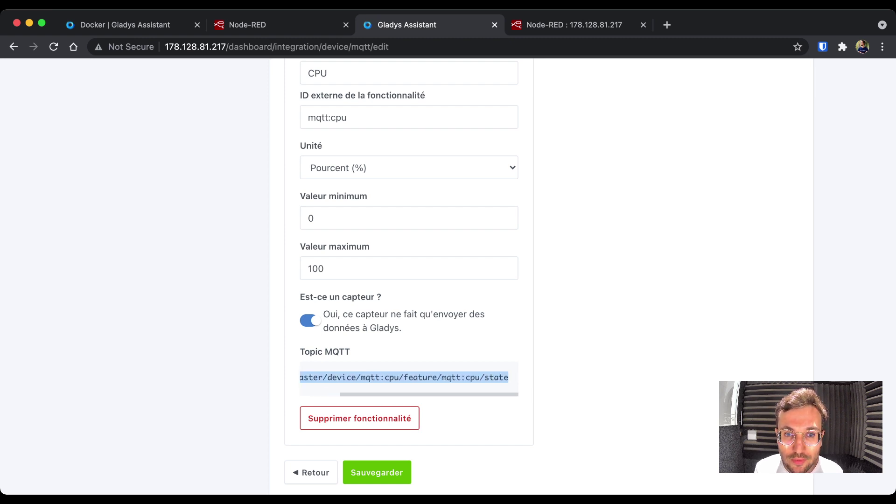
left_click(377, 473)
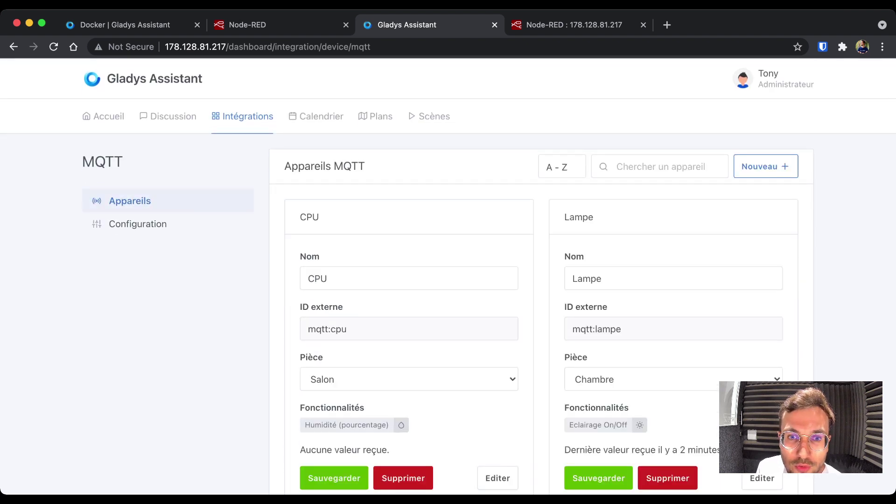
- Add a room-devices widget for Salon with CPU to Colonne 2 and save the dashboard
left_click(103, 116)
left_click(728, 161)
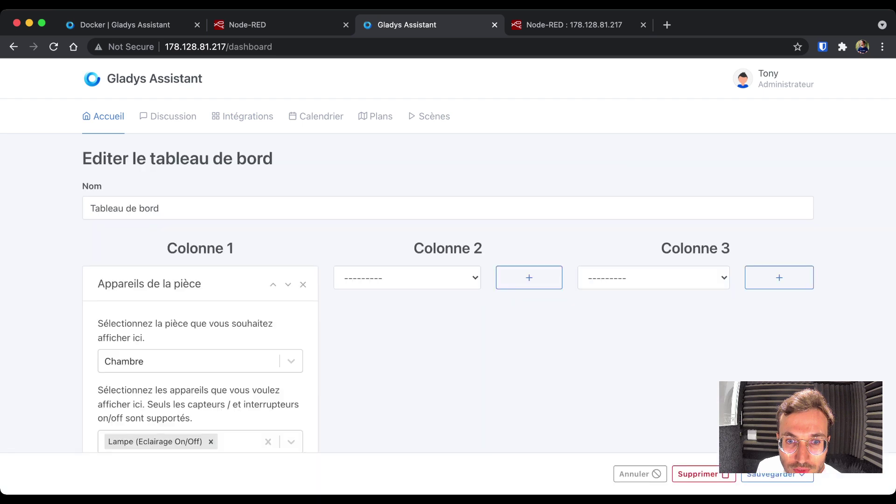
left_click(407, 278)
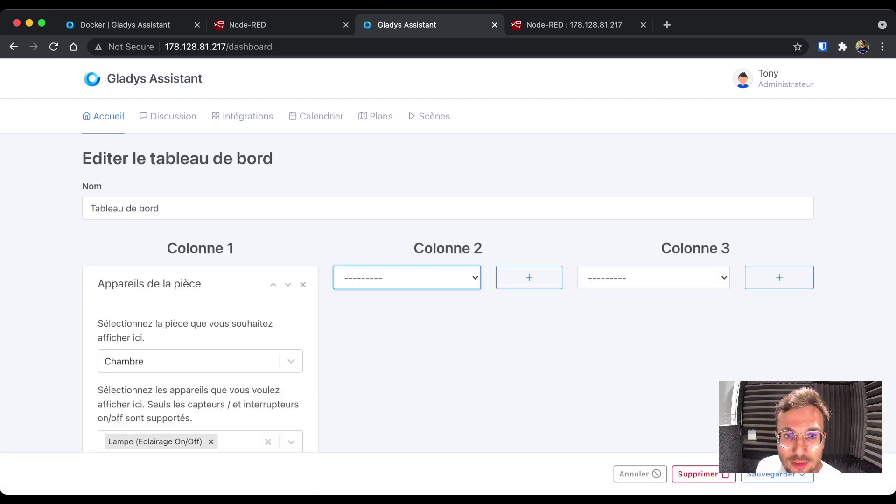
left_click(529, 277)
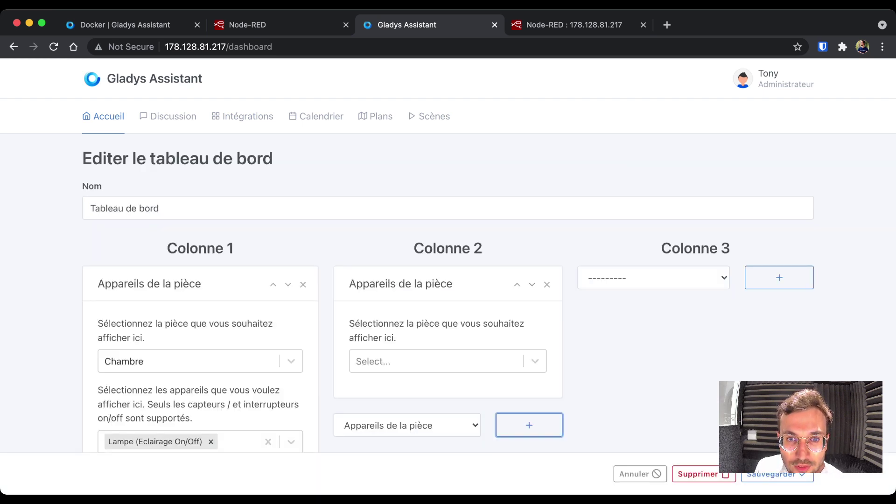
left_click(436, 360)
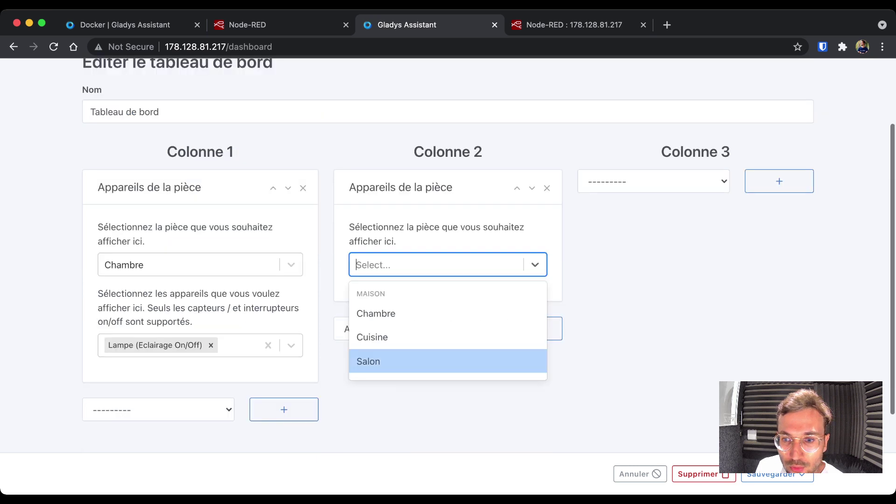
left_click(374, 362)
left_click(436, 345)
left_click(422, 393)
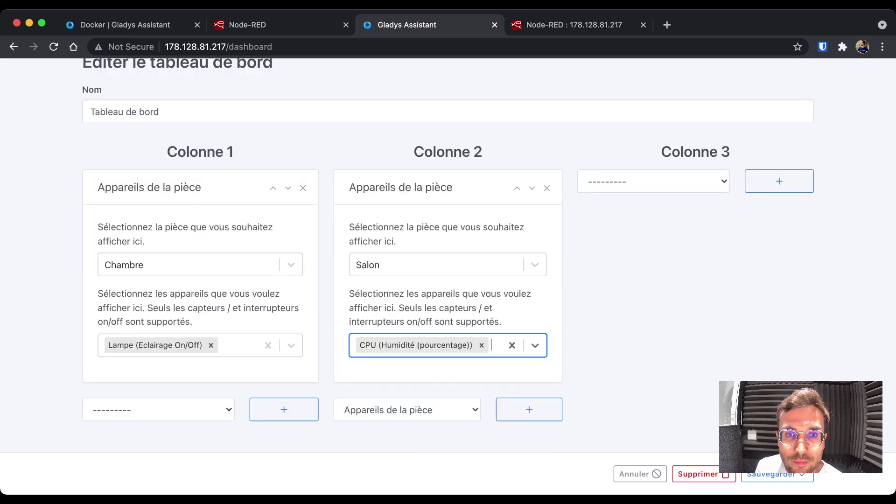
left_click(774, 476)
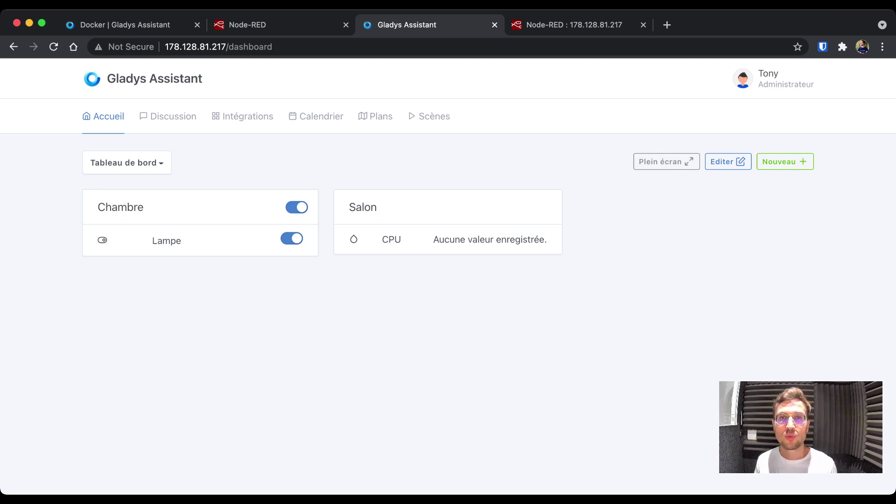
- Check the CPU card's empty-value message and return to the Node-RED tab
left_click_drag(432, 240, 547, 240)
left_click(548, 239)
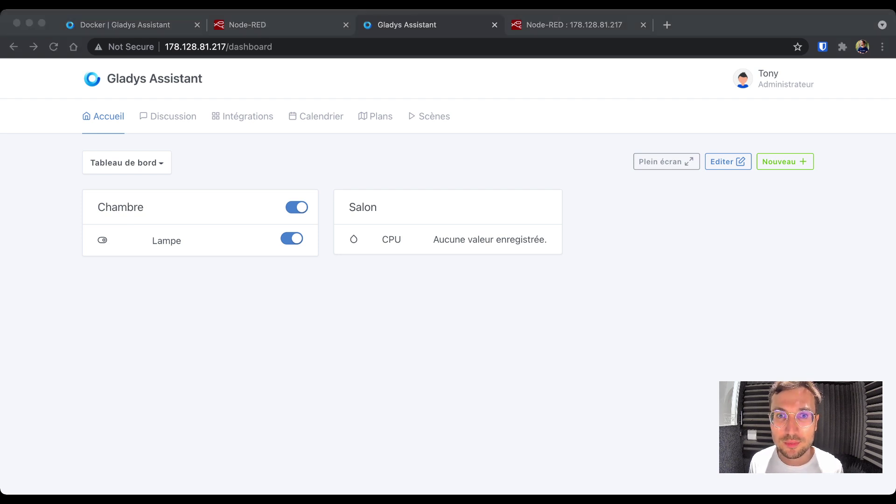
key("super+Tab")
key("ctrl+Tab")
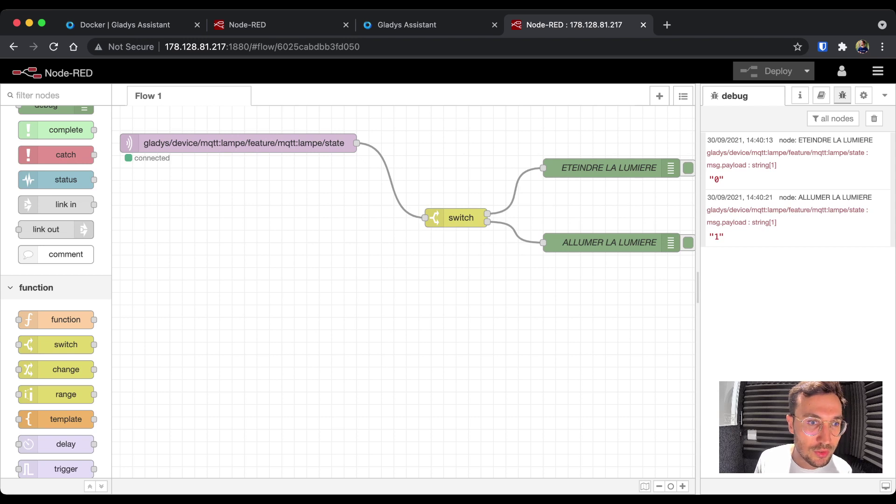
- Add an MQTT out node publishing to gladys/master/device/mqtt:cpu/feature/mqtt:cpu/state with QoS 2
scroll(56, 310, "down", 8)
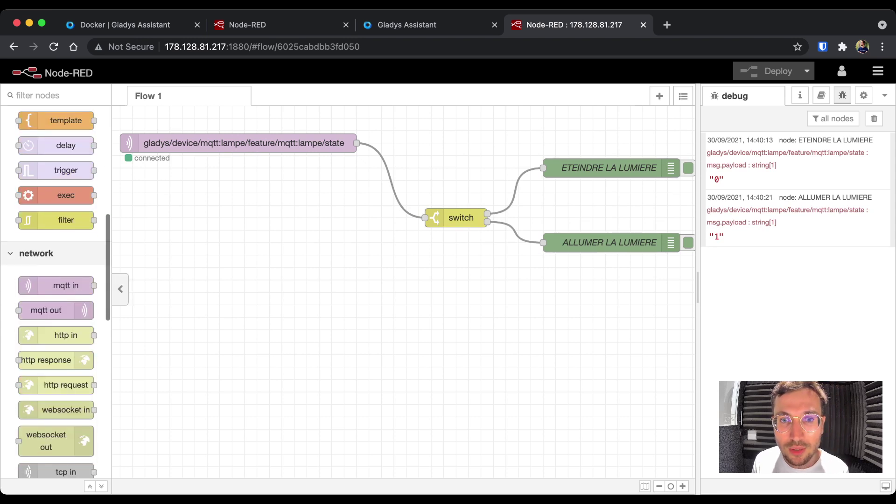
left_click_drag(56, 310, 381, 342)
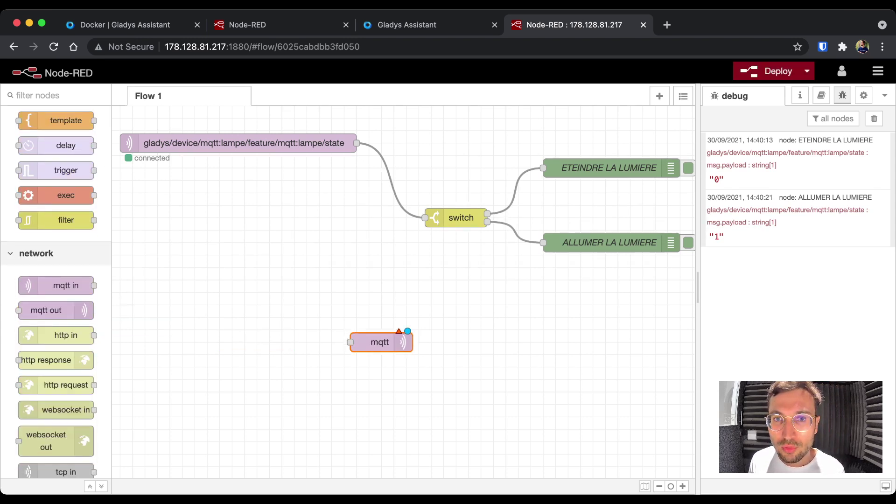
double_click(380, 342)
left_click(558, 200)
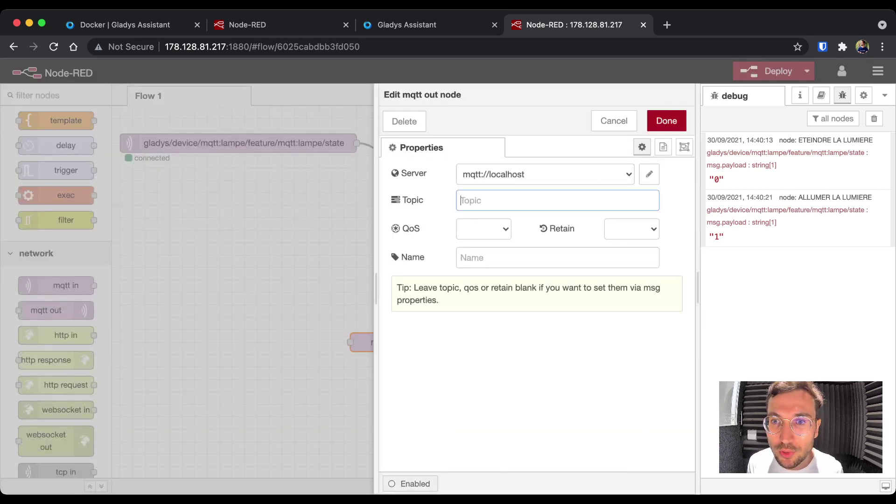
key("super+v")
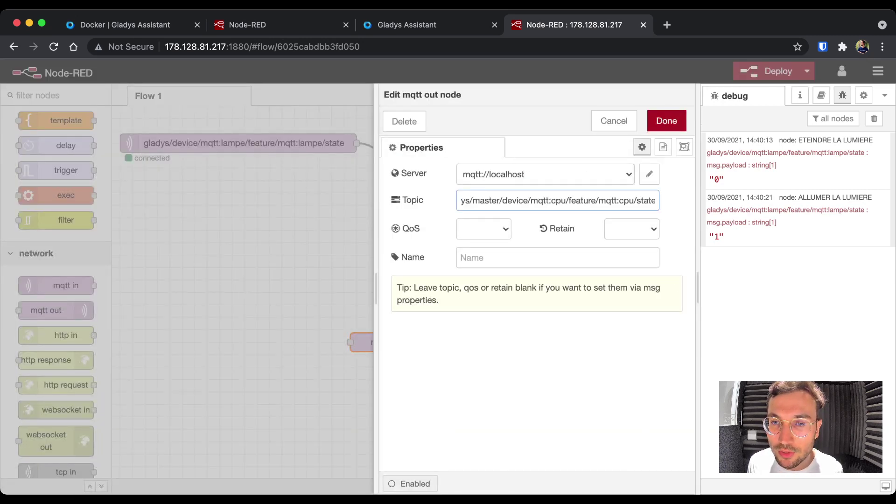
left_click_drag(620, 200, 460, 201)
left_click(481, 200)
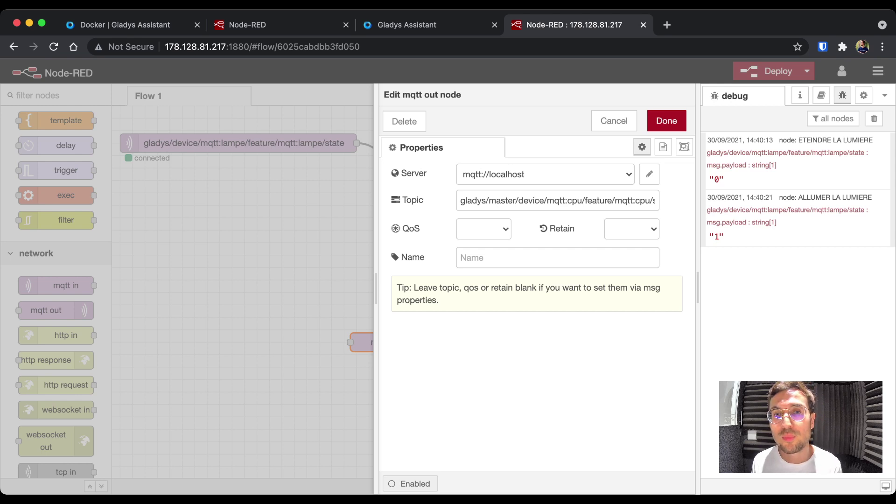
left_click(484, 228)
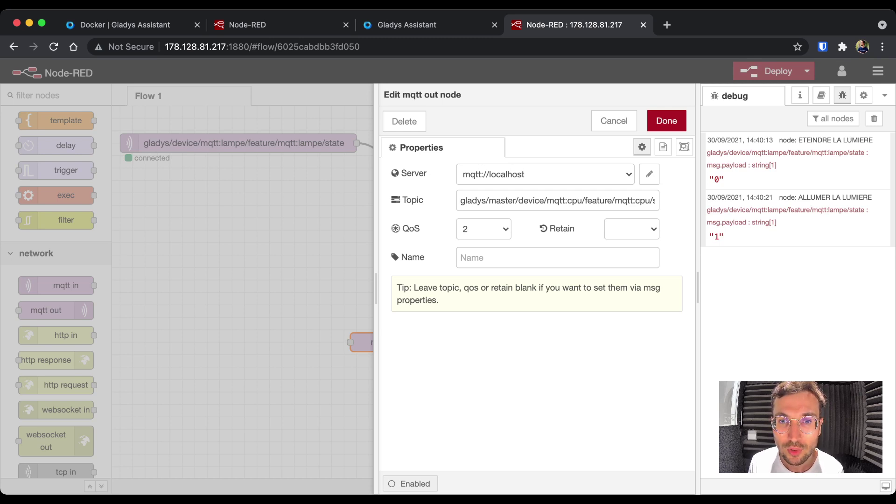
left_click(666, 121)
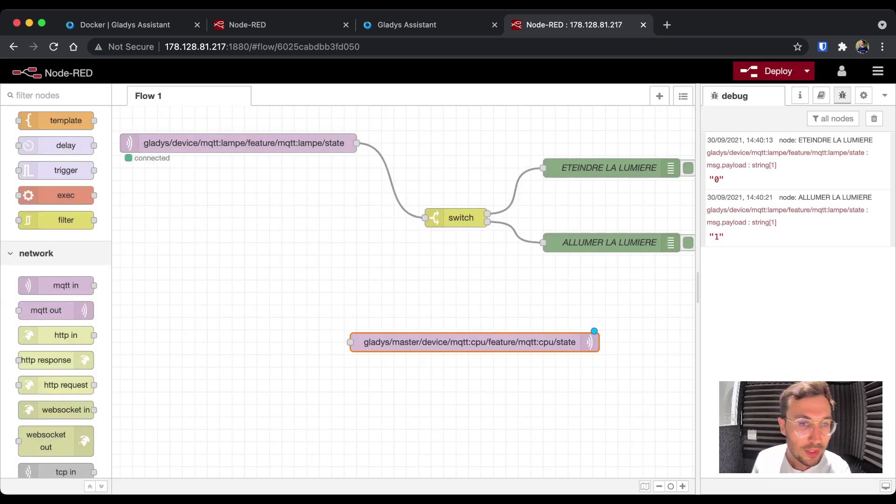
- Add an inject node with numeric payload 78 and wire it to the CPU MQTT node
left_click_drag(475, 342, 543, 342)
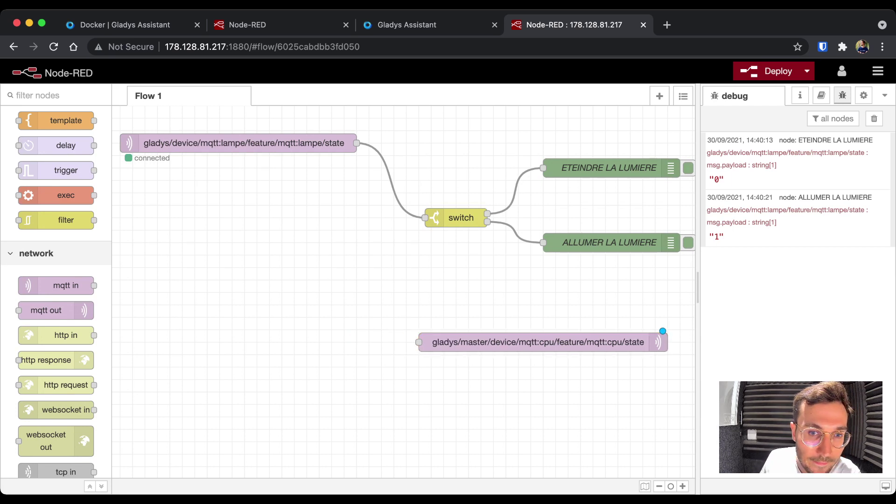
scroll(56, 289, "down", 5)
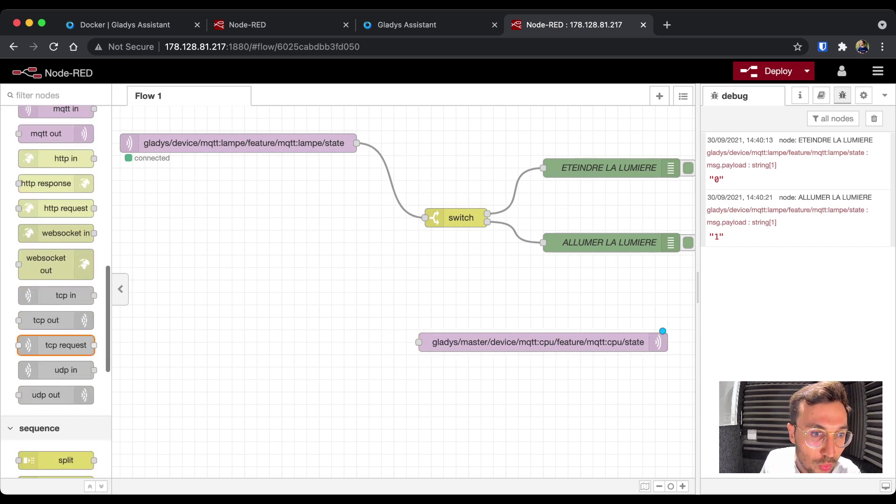
scroll(56, 289, "up", 2)
scroll(56, 289, "down", 5)
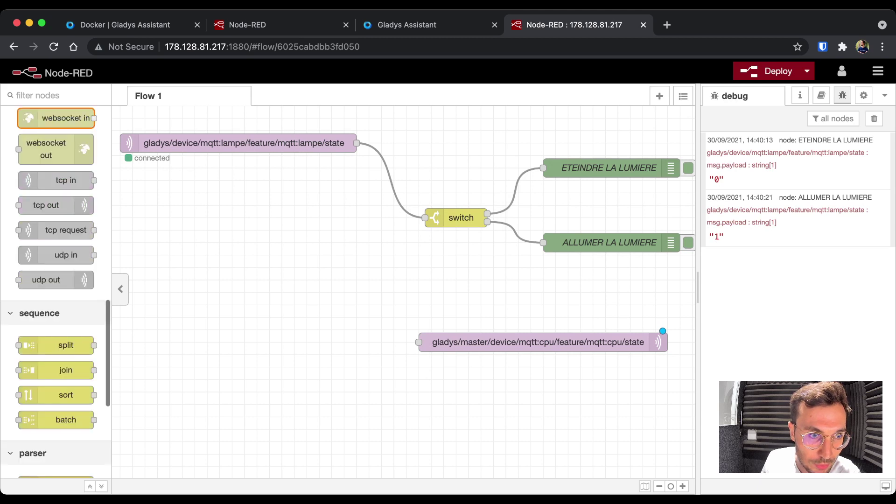
scroll(56, 290, "up", 10)
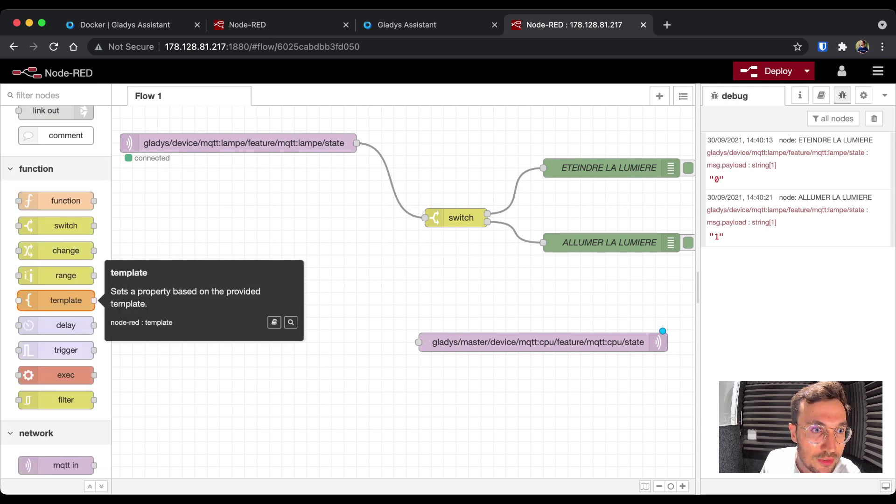
scroll(56, 300, "up", 5)
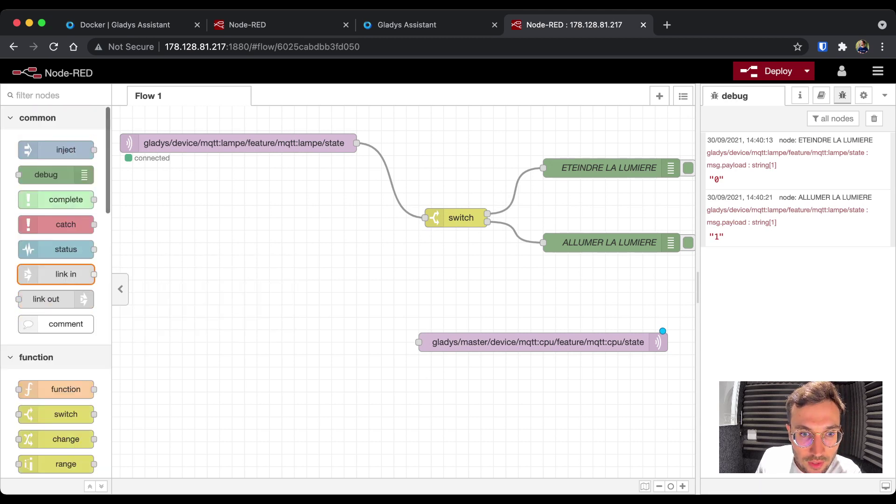
left_click_drag(55, 149, 275, 342)
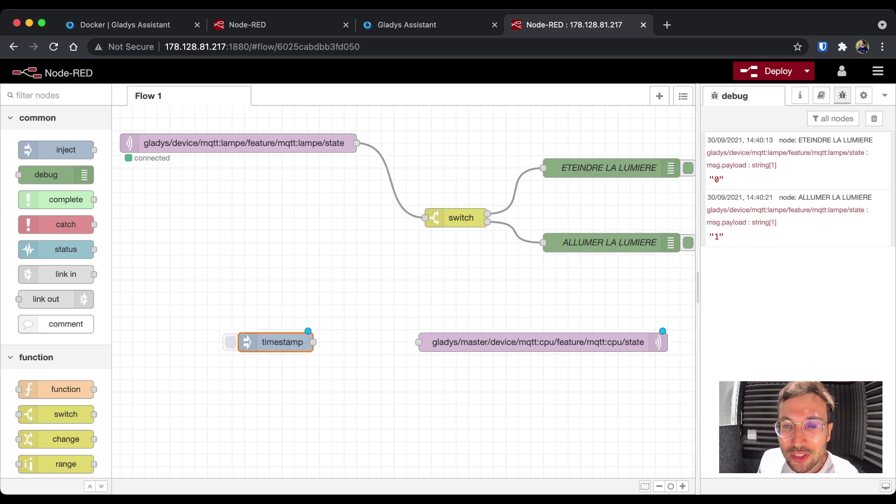
double_click(275, 342)
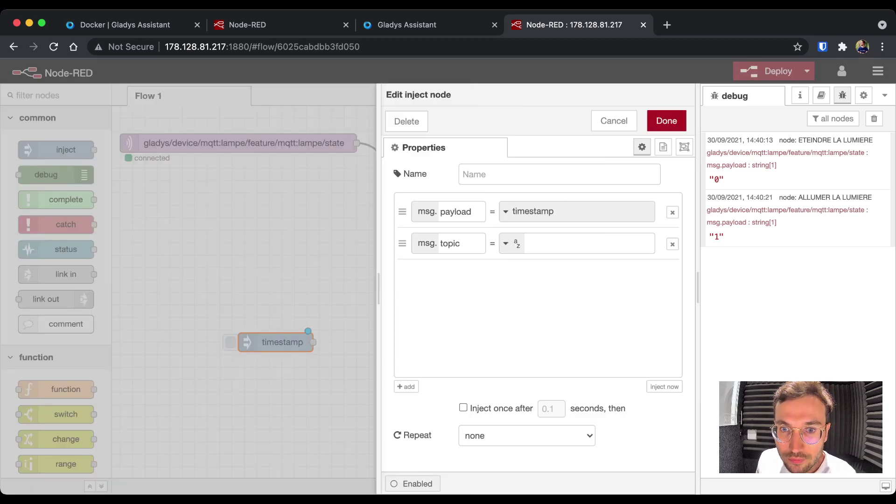
left_click(527, 211)
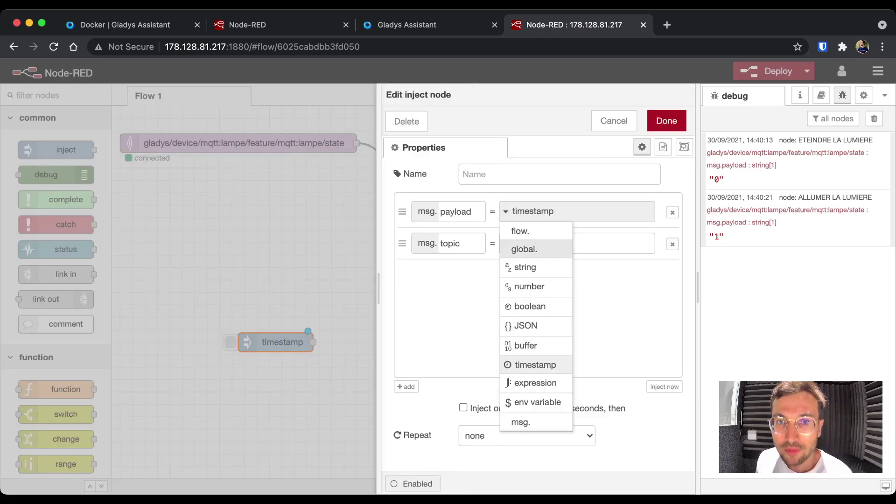
left_click(529, 286)
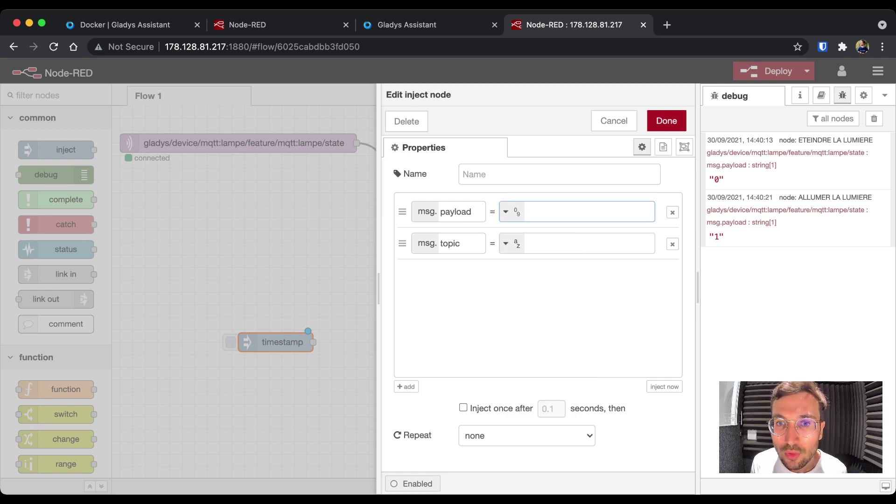
type("78")
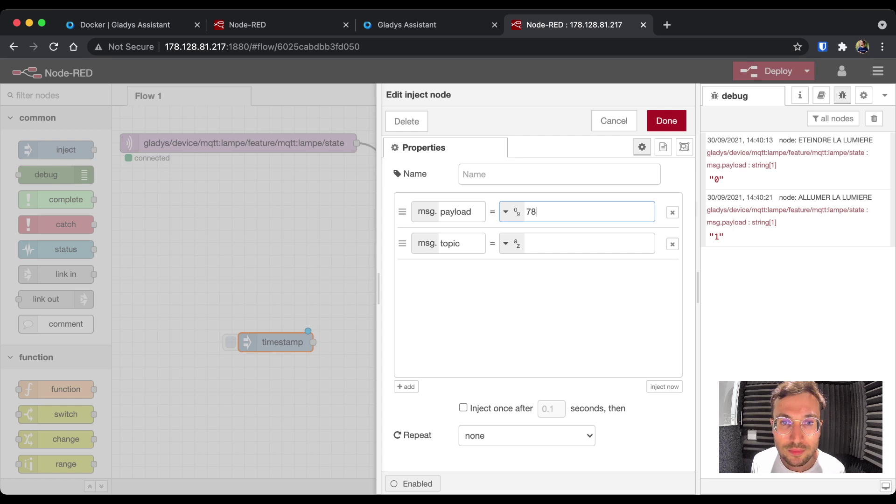
key("Tab")
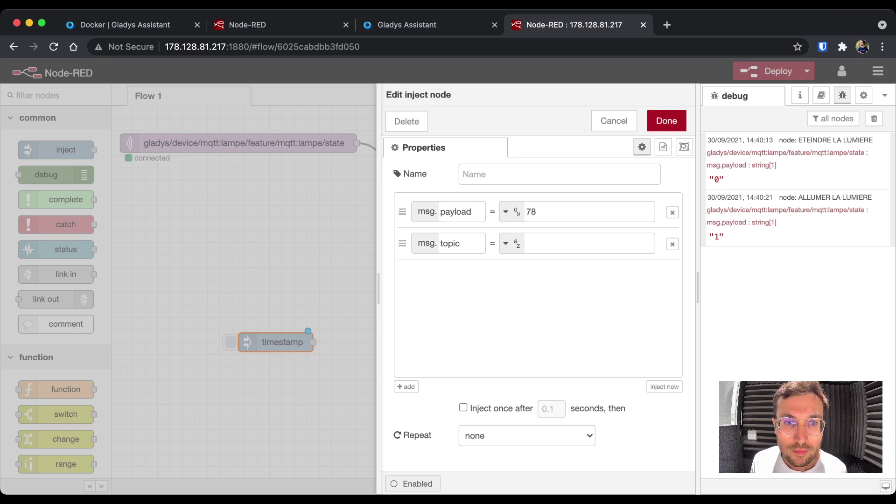
left_click(666, 121)
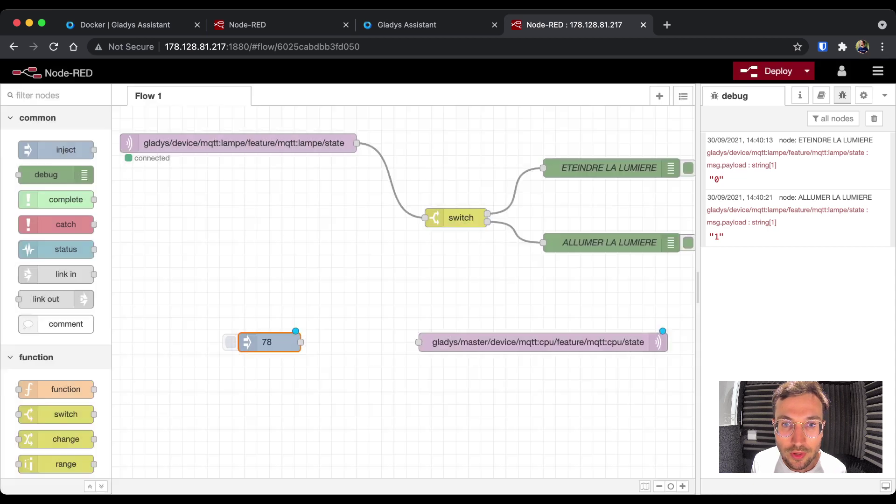
left_click_drag(301, 342, 418, 342)
- Deploy the flow, inject 78, and check the CPU value on the Gladys dashboard
key("Return")
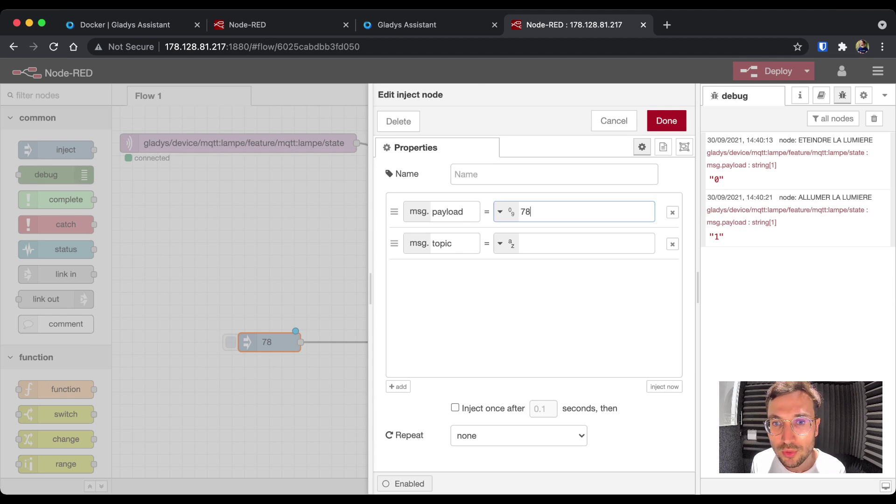
left_click(667, 120)
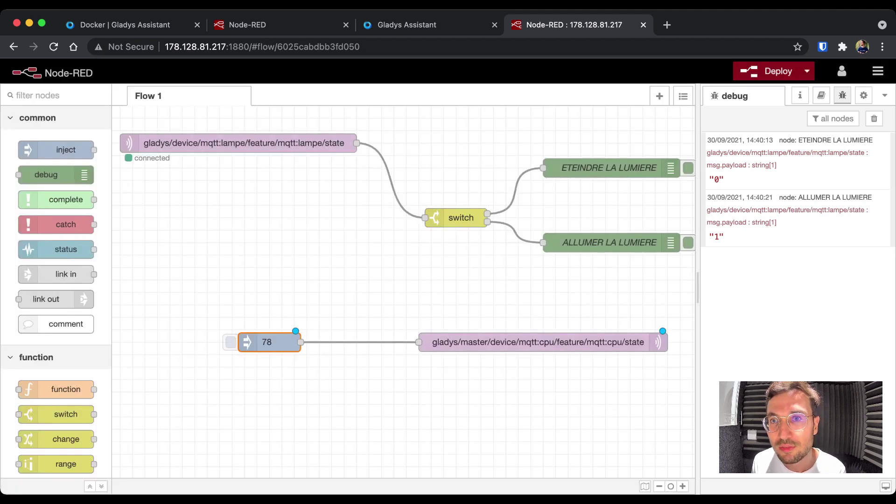
left_click(538, 342)
key("Return")
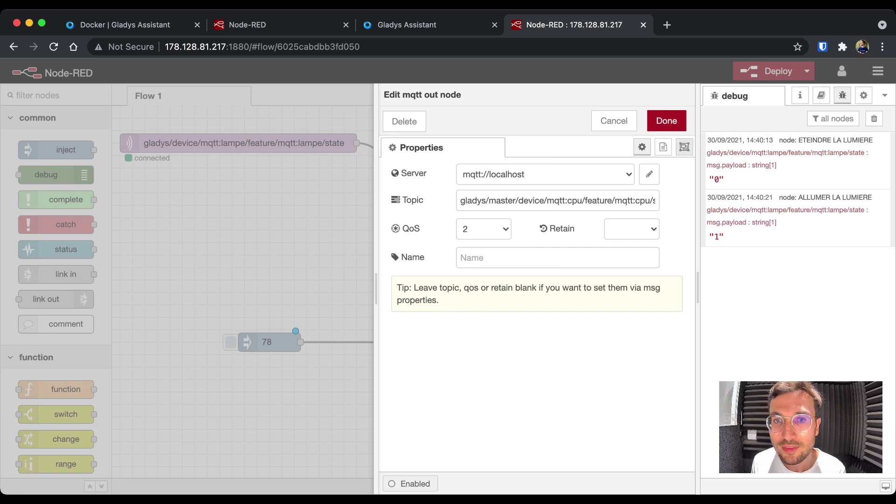
left_click(666, 120)
left_click(874, 118)
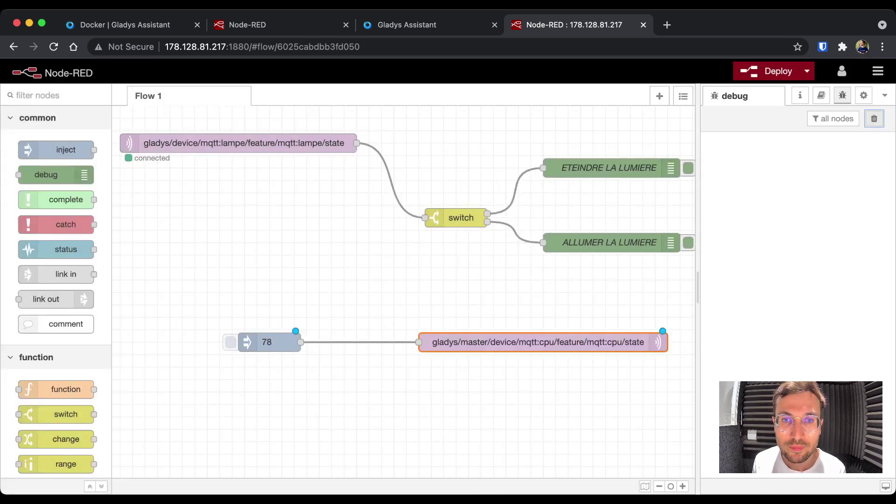
left_click(769, 71)
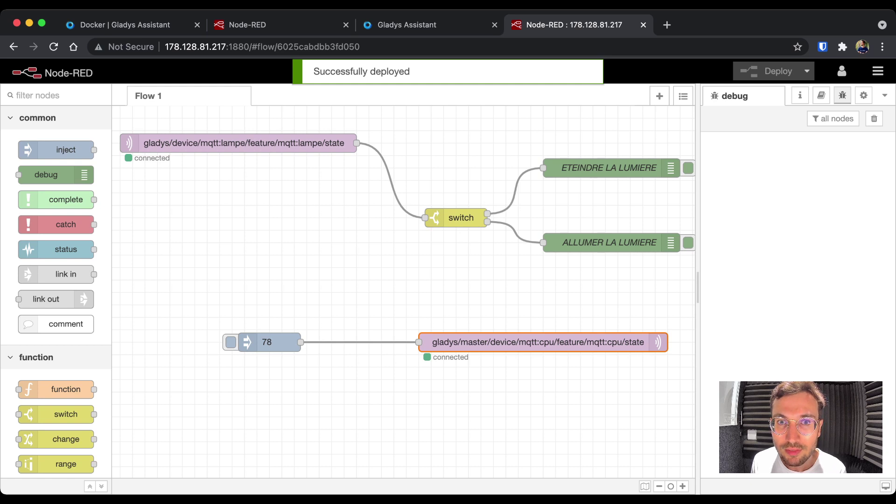
left_click(230, 342)
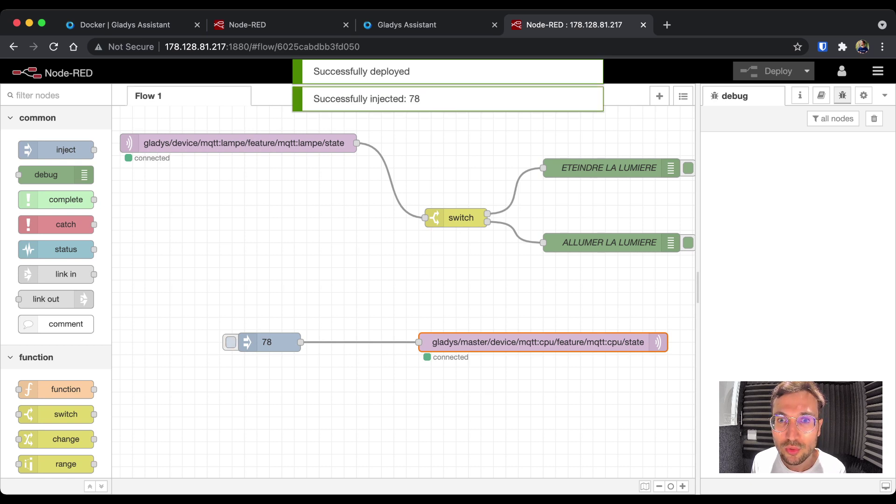
left_click(406, 24)
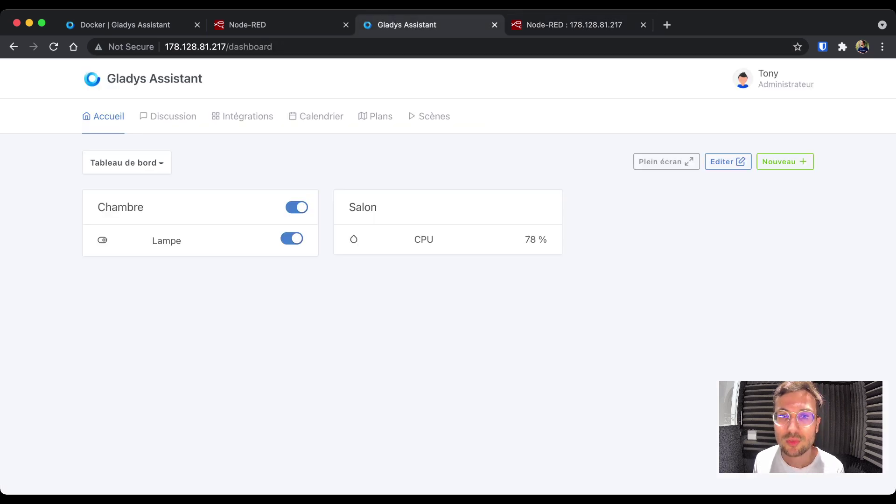
- Highlight the CPU row reading 78 %, then inject 78 again from Node-RED
triple_click(423, 239)
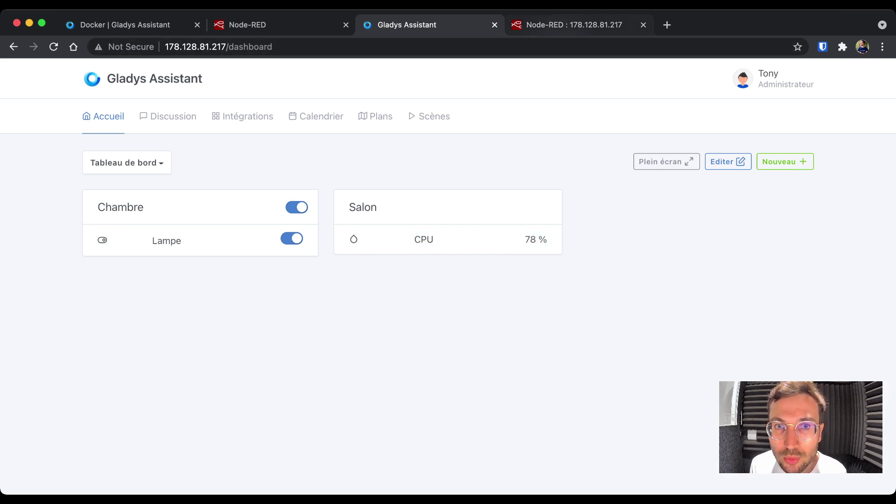
left_click(574, 25)
left_click(231, 342)
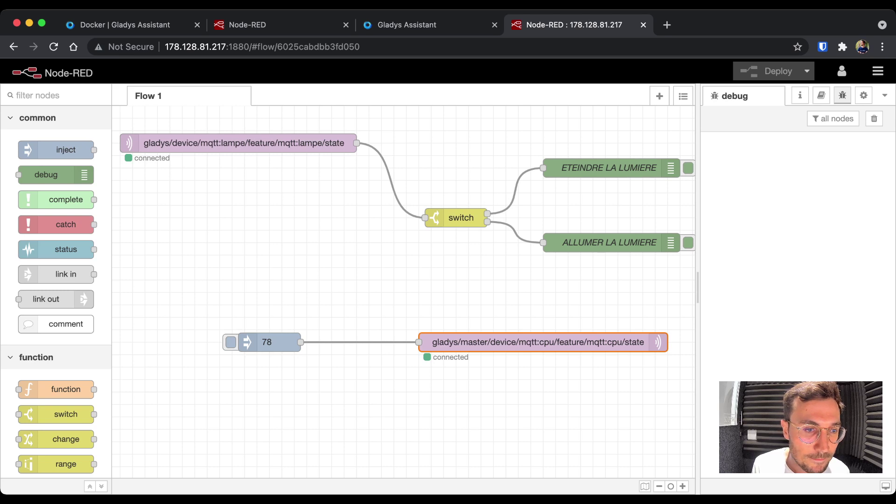
- Add an exec node below the CPU flow and open its settings
scroll(404, 280, "down", 5)
scroll(56, 442, "down", 8)
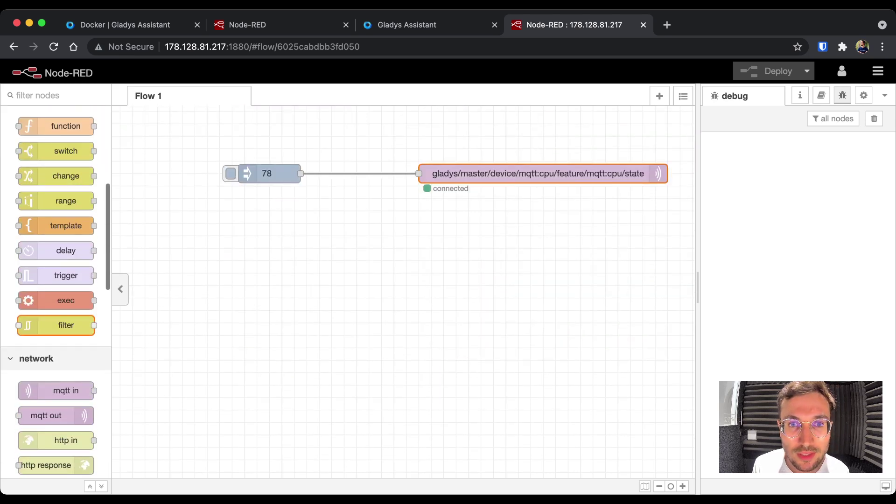
left_click_drag(65, 300, 357, 235)
double_click(357, 235)
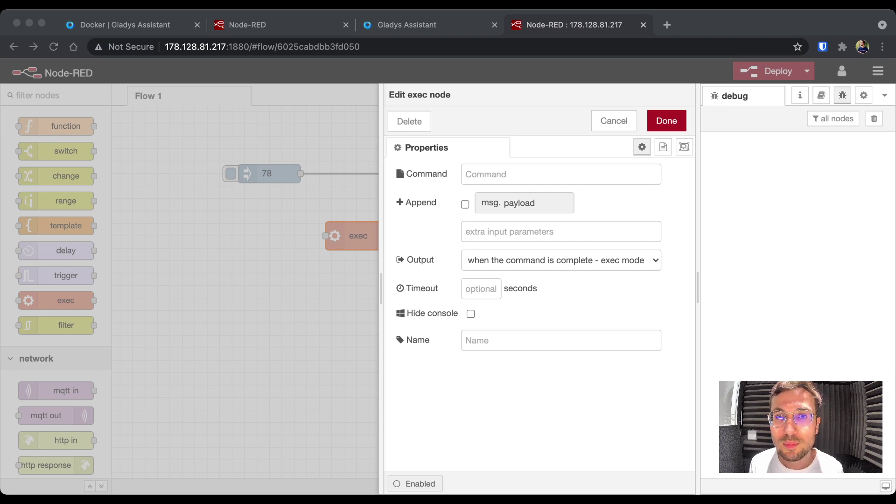
- Search the web for 'cat load average grep' and pick out the cat /proc/loadavg command
key("super+Tab")
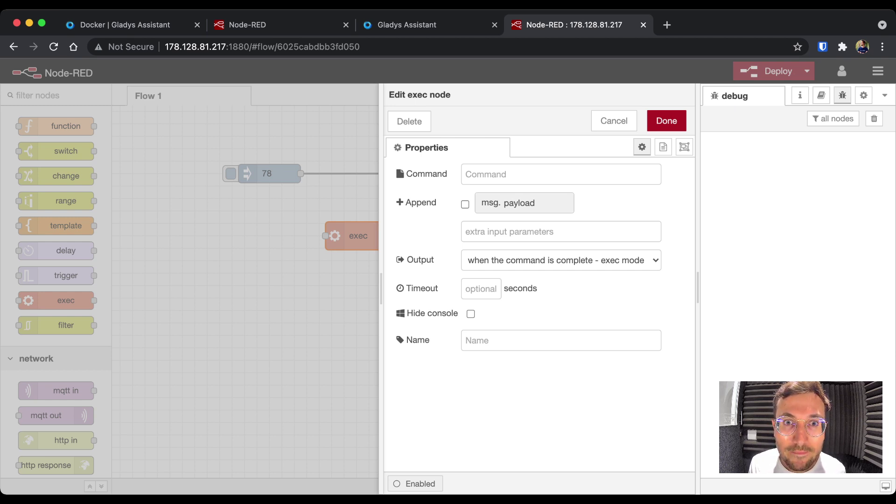
key("super+Tab")
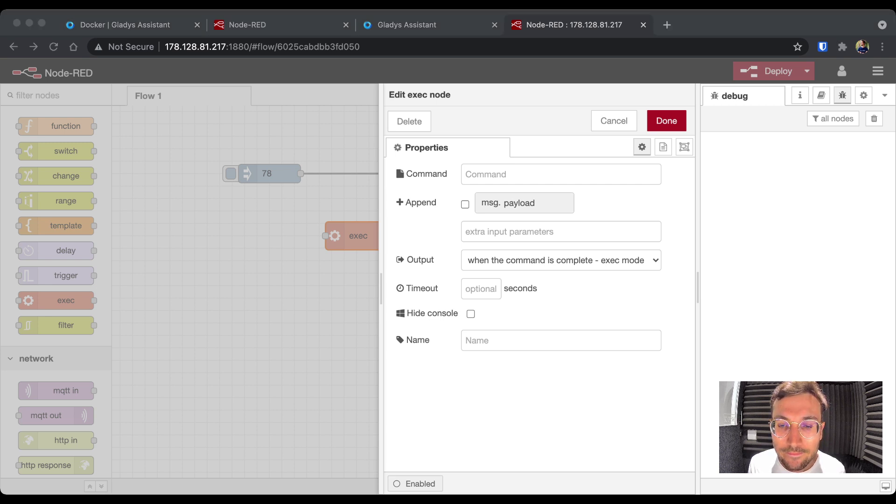
key("super+Tab")
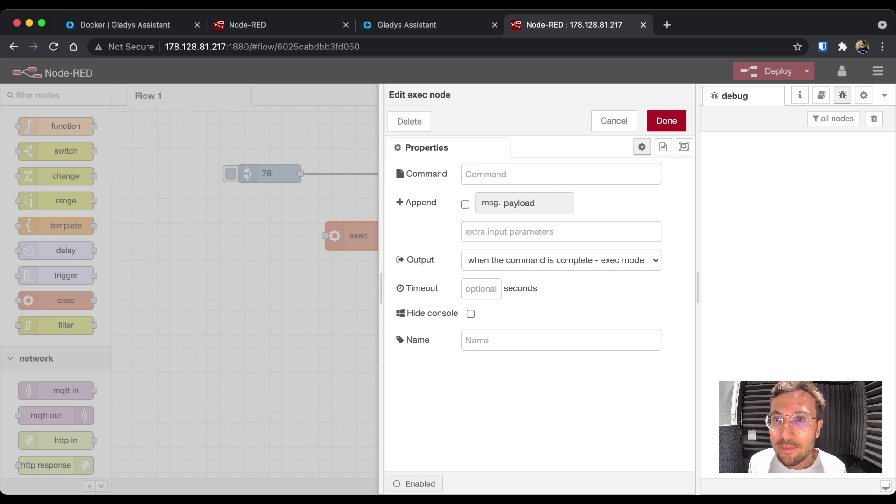
key("super+Tab")
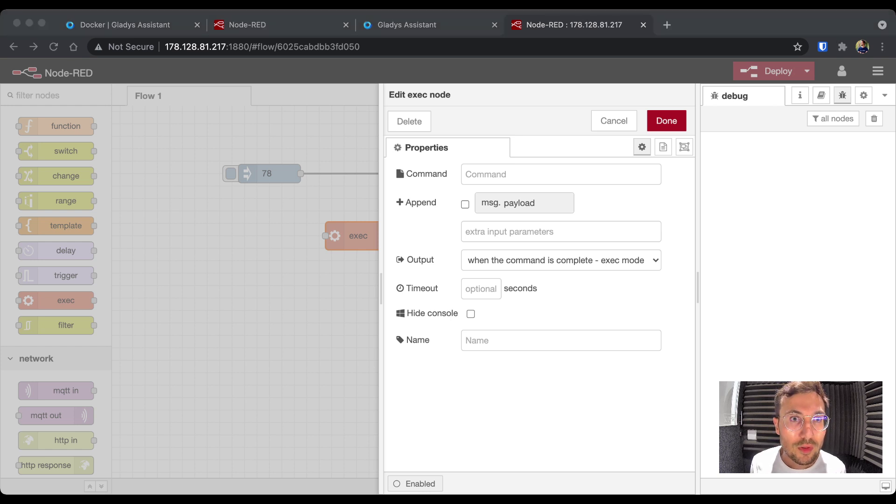
key("super+Tab")
key("super+t")
type("cat load average grep")
key("Return")
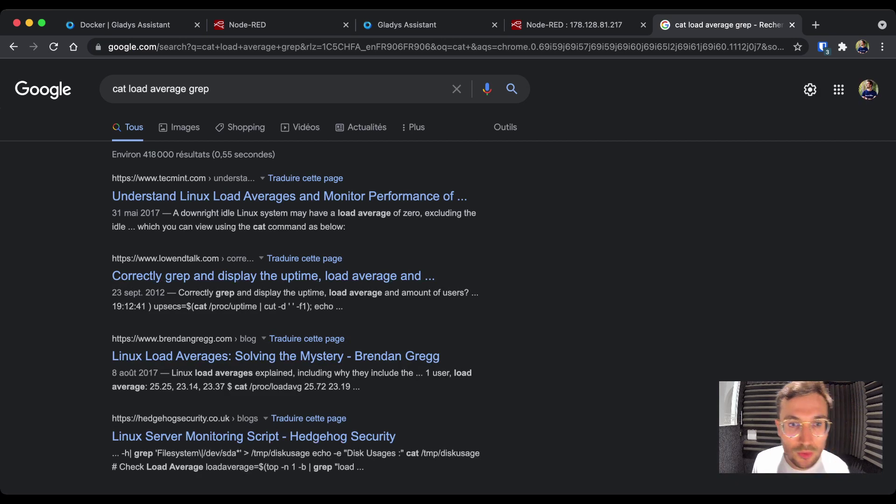
left_click_drag(234, 386, 302, 386)
key("super+c")
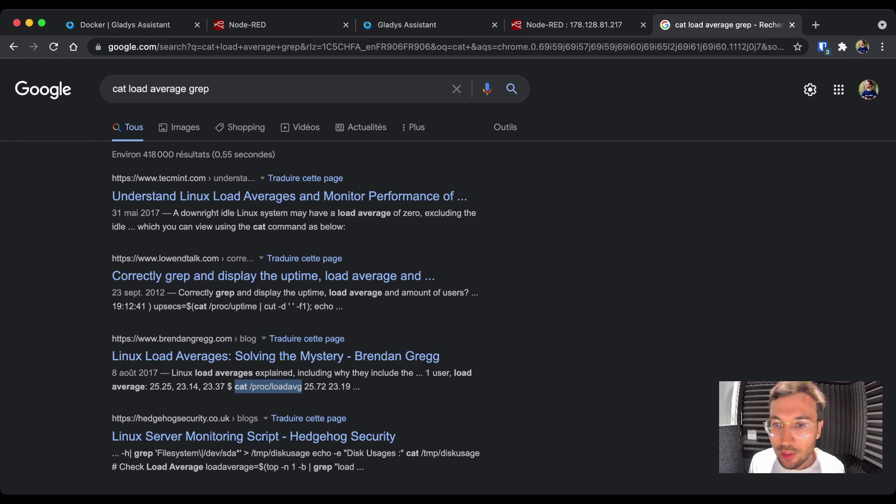
left_click(791, 25)
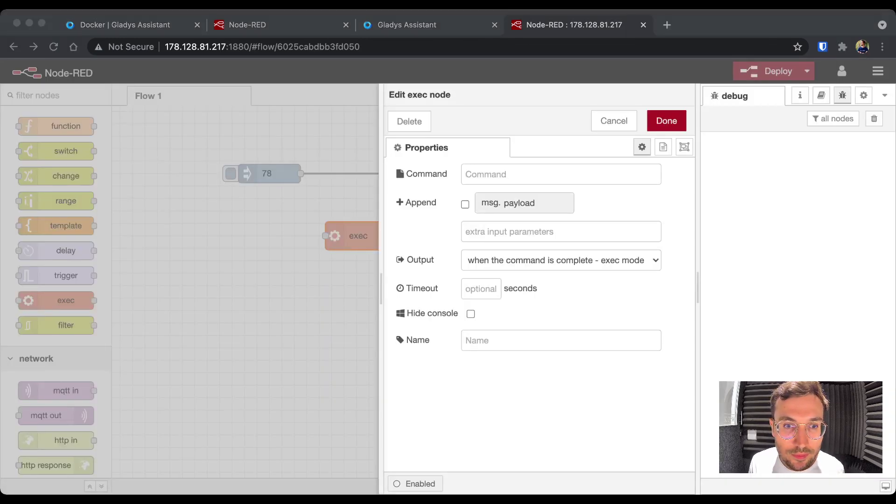
key("super+Tab")
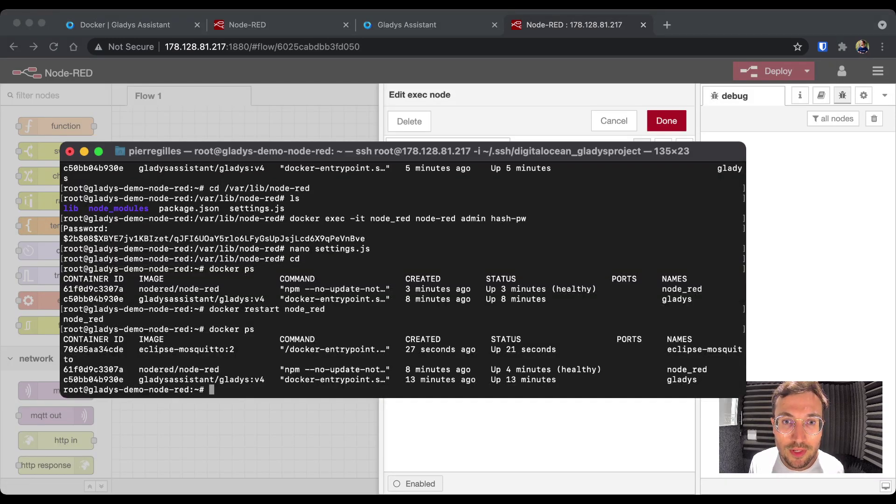
- Print the load averages with cat /proc/loadavg and compare them against htop
type("cat /proc/loadavg")
key("Return")
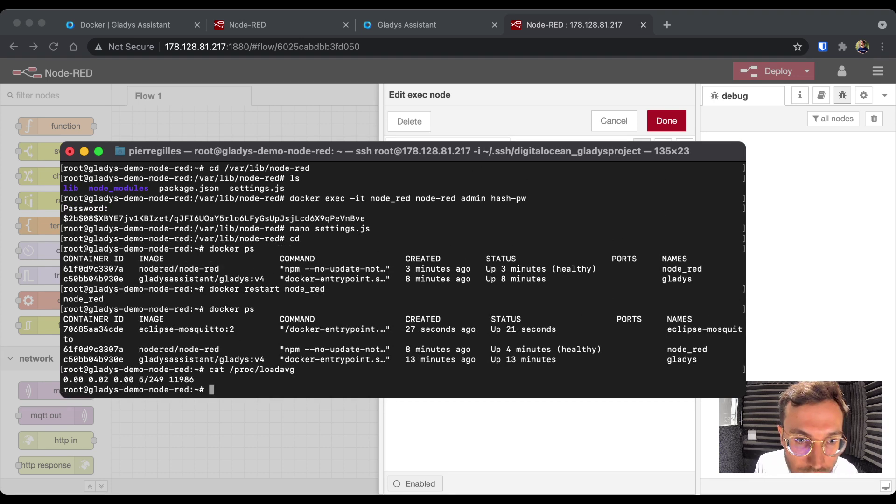
left_click_drag(134, 380, 63, 379)
key("Escape")
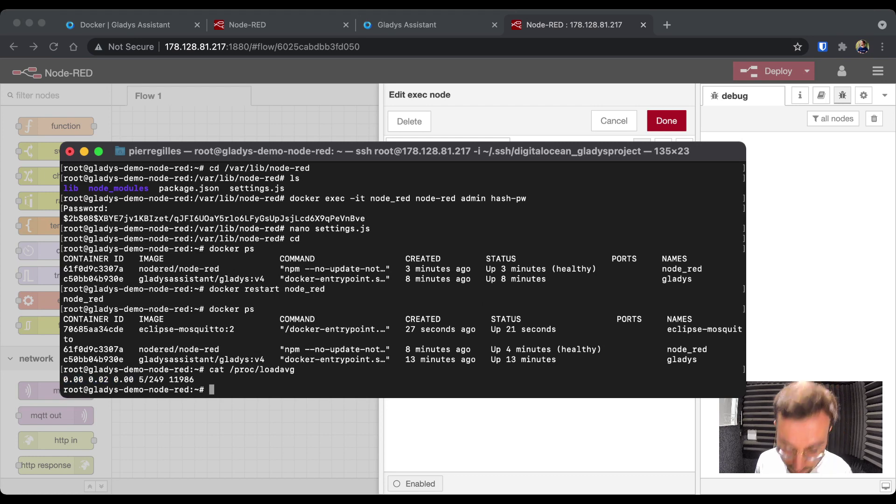
type("htop")
key("Return")
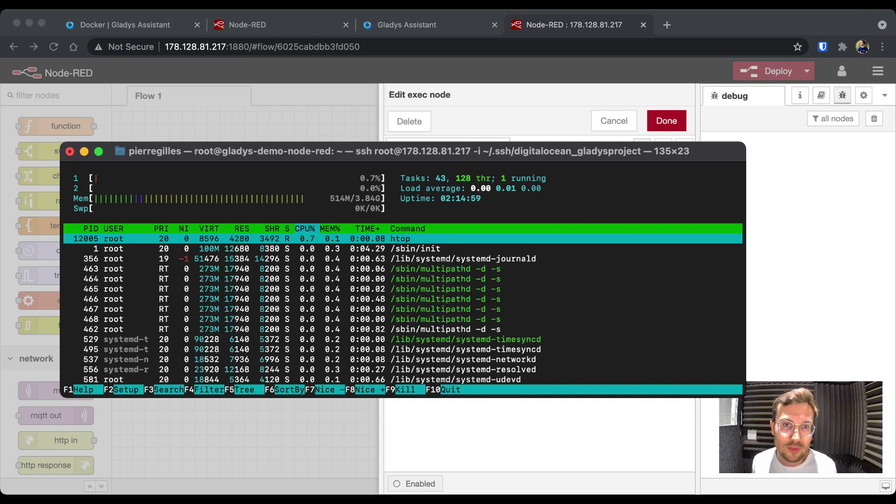
key("q")
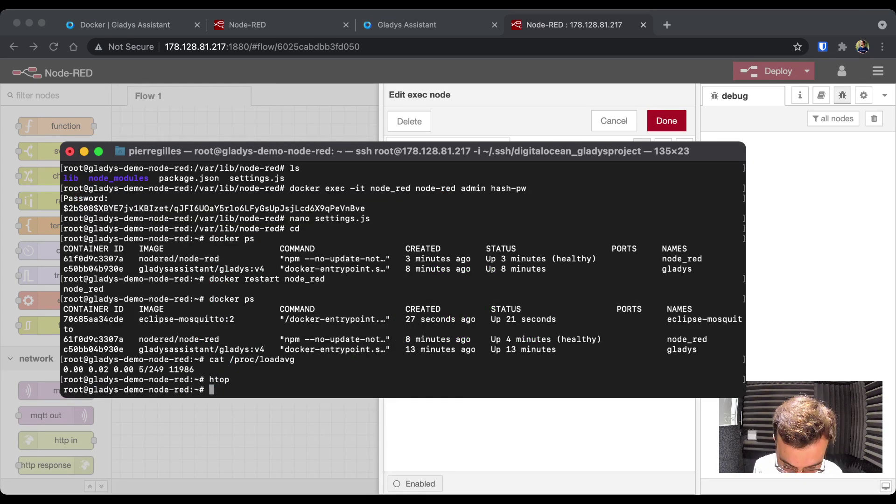
- Rerun cat /proc/loadavg, point out its space-separated figures, and go back to the browser
key("Up")
key("Up")
key("Return")
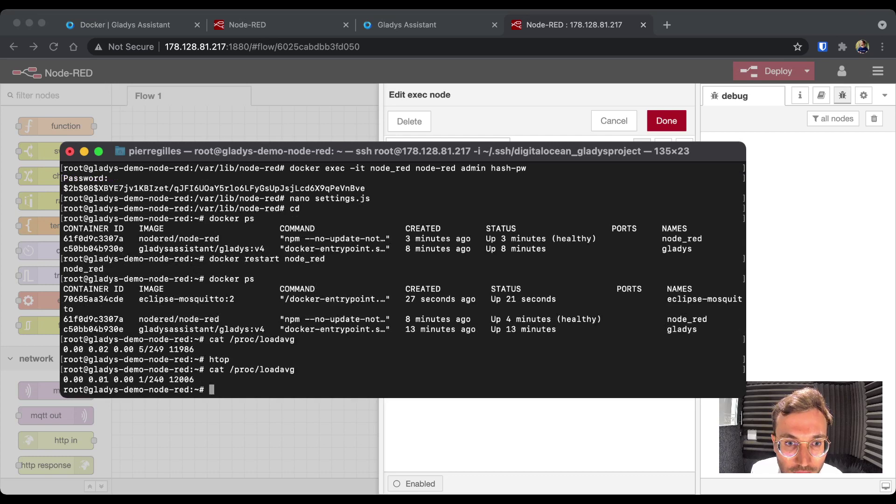
left_click_drag(195, 379, 64, 379)
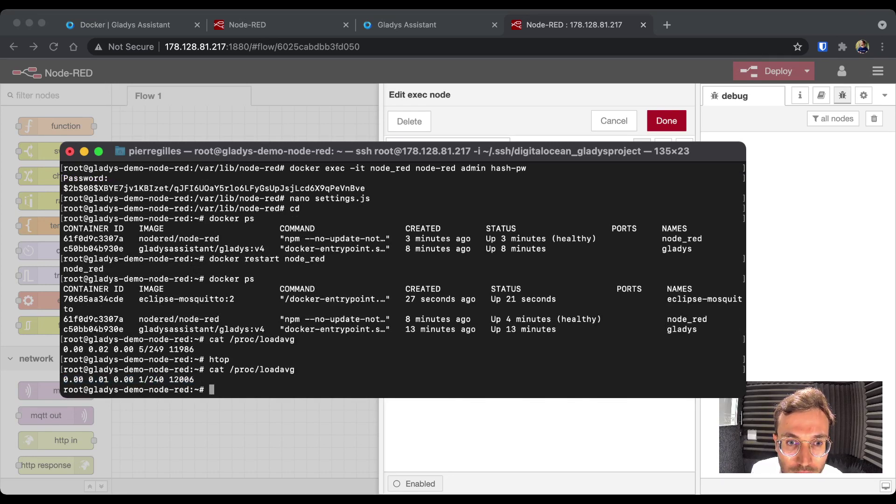
left_click_drag(88, 379, 63, 379)
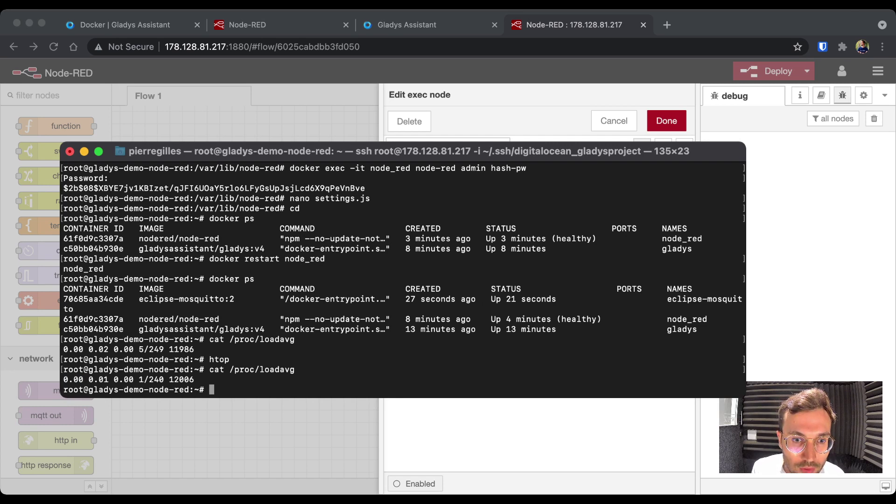
key("super+Tab")
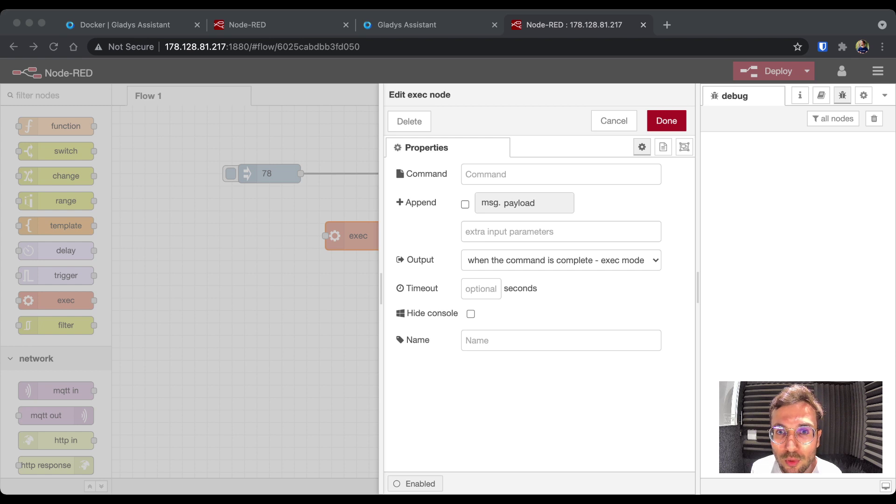
- Paste cat /proc/loadavg into the exec node's command field and save the node
left_click(560, 174)
key("super+v")
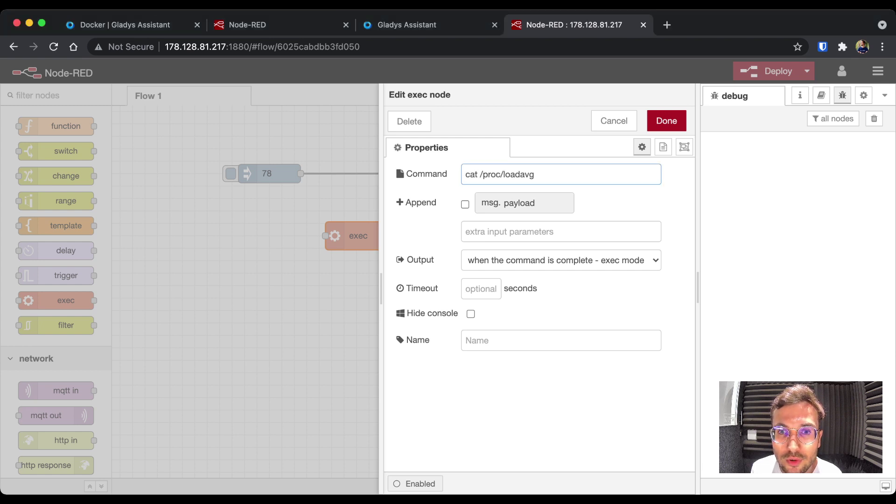
key("super+Tab")
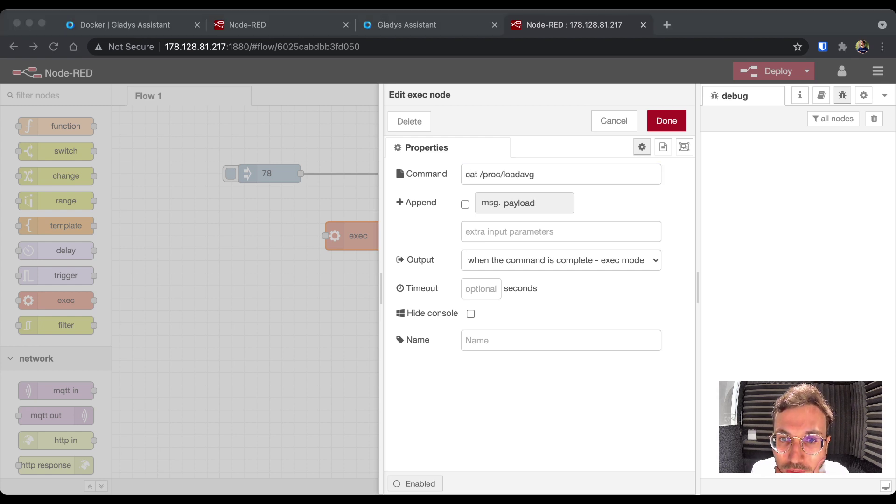
key("super+Tab")
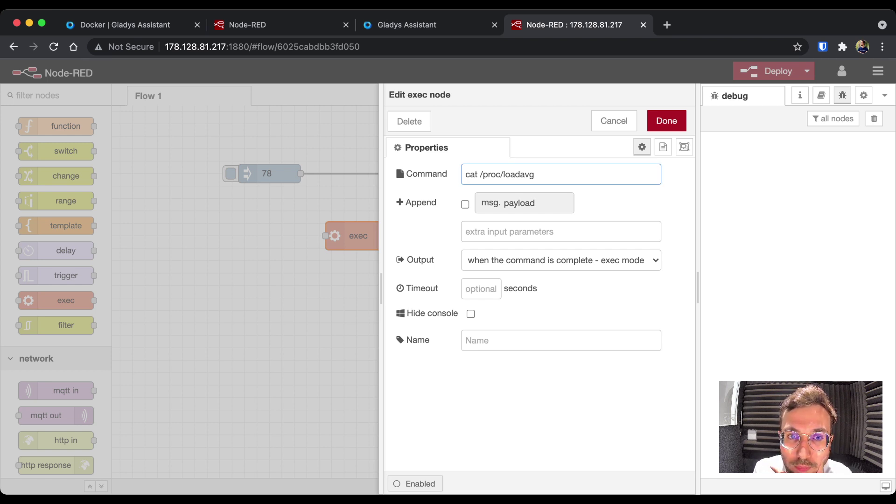
key("super+Return")
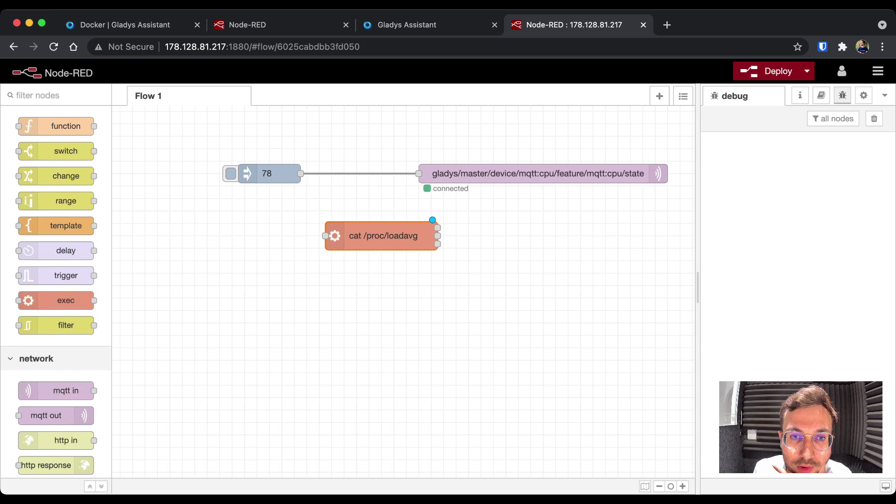
- Wire the 78 inject node into the exec node, removing its wire to the CPU publisher
left_click_drag(381, 235, 350, 260)
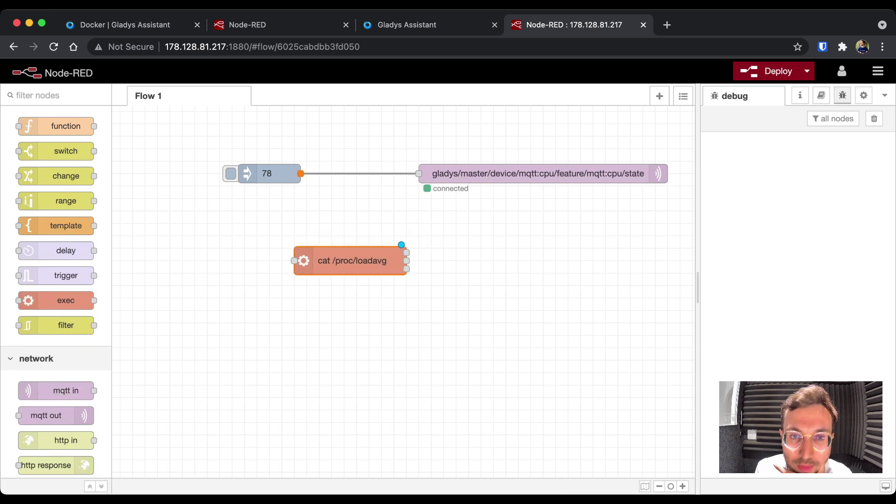
left_click_drag(300, 173, 294, 261)
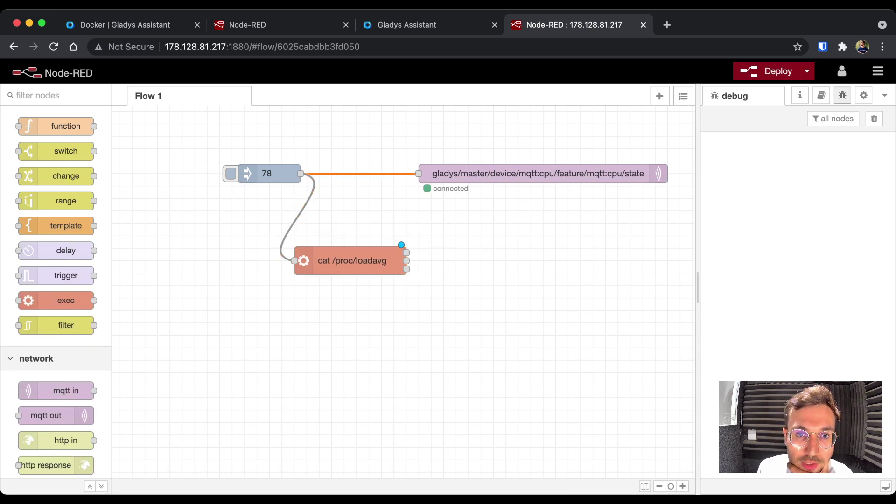
key("Delete")
left_click_drag(275, 173, 232, 186)
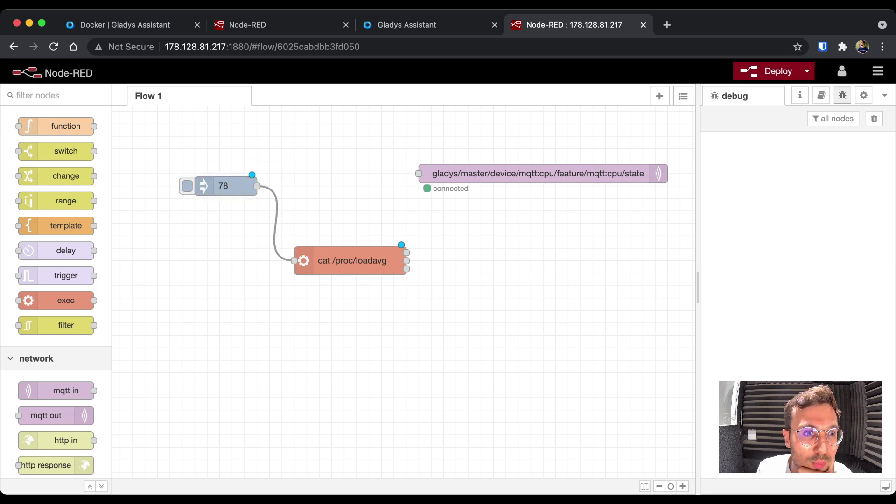
- Add a msg.payload debug node after the exec node, deploy, and trigger the flow
scroll(56, 289, "up", 10)
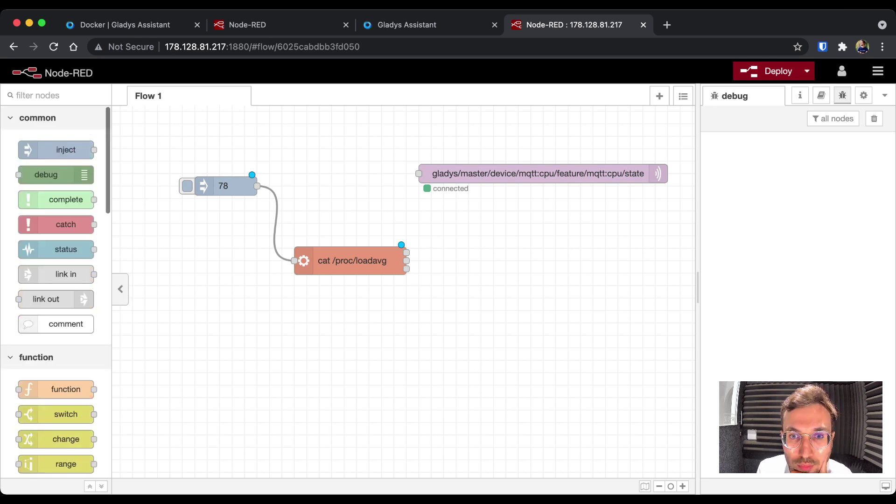
left_click_drag(46, 175, 502, 260)
left_click_drag(407, 261, 474, 260)
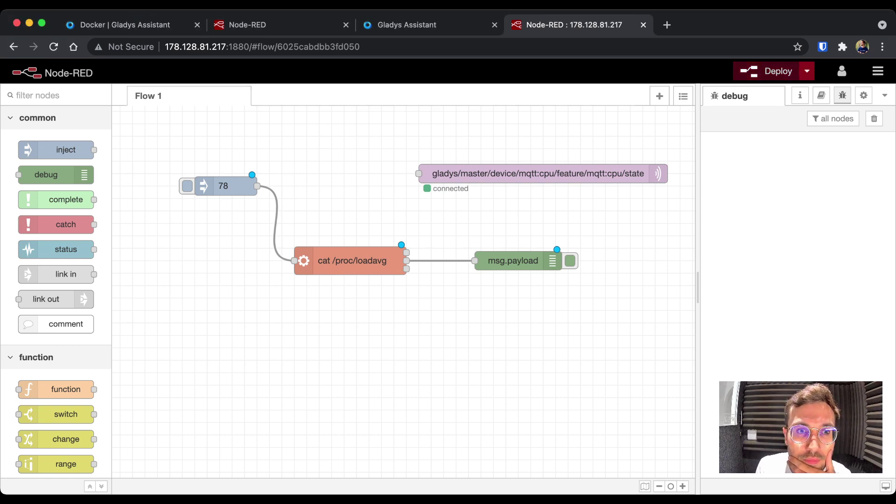
left_click(769, 71)
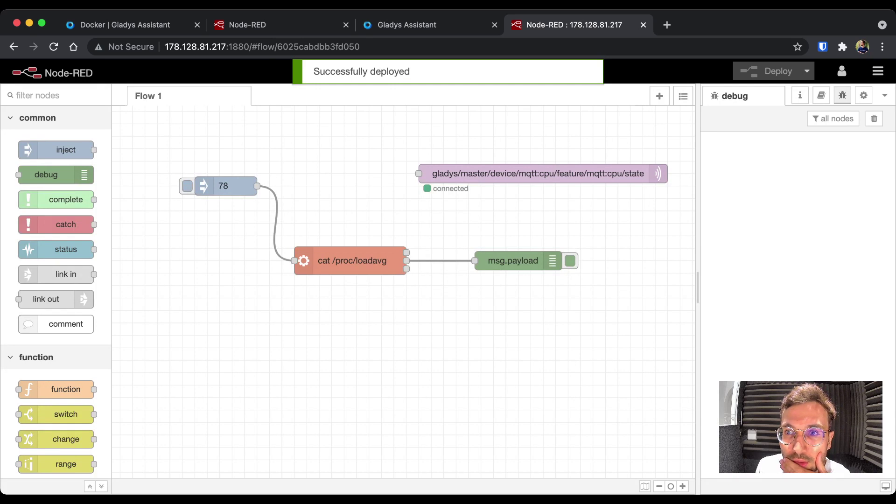
left_click(187, 186)
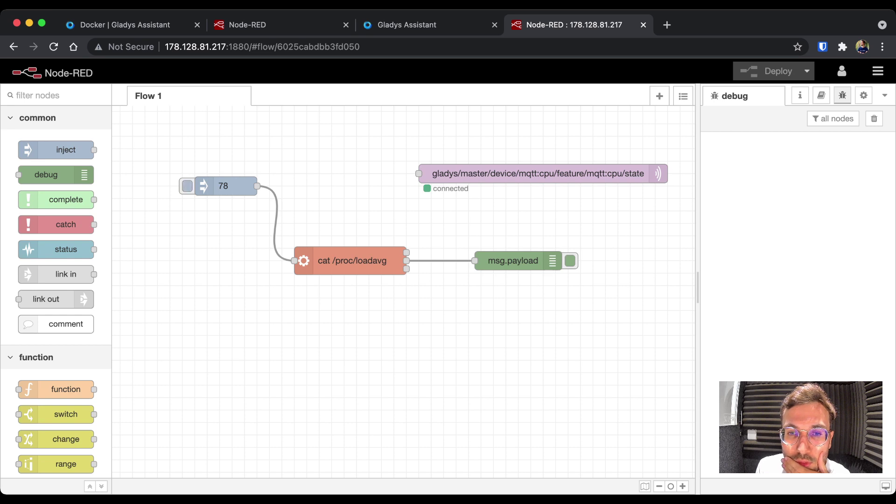
- Rewire the debug node from the exec node's stdout output, redeploy, and inject to see the load string
left_click(513, 260)
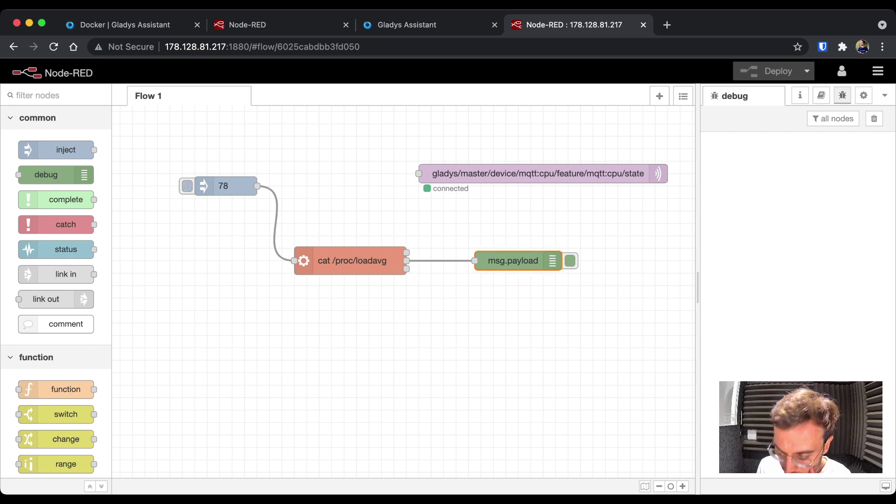
left_click(439, 260)
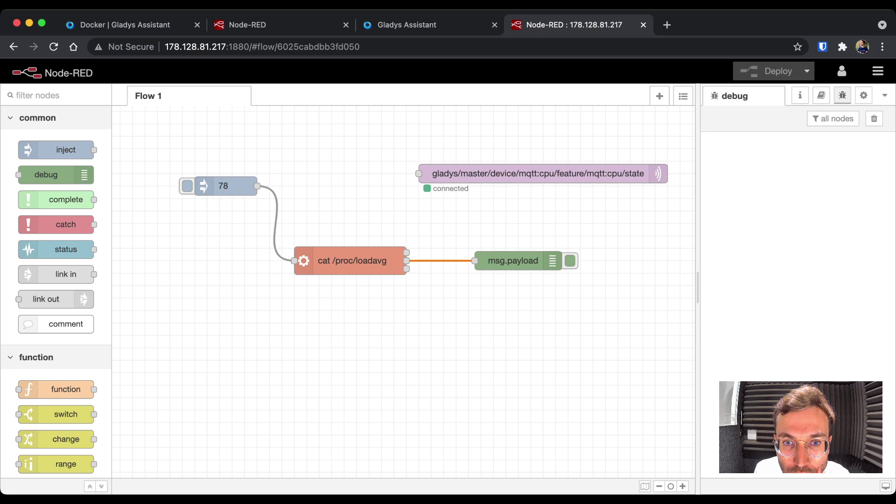
key("Delete")
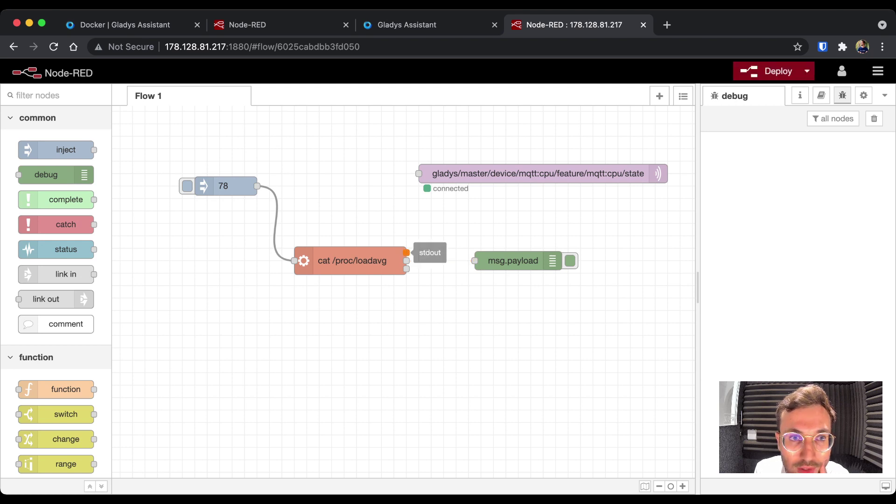
left_click_drag(406, 252, 474, 260)
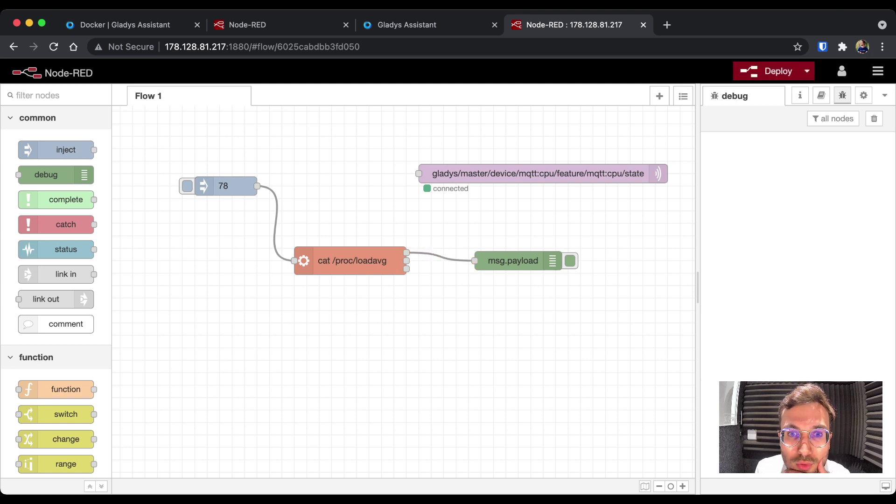
key("ctrl+d")
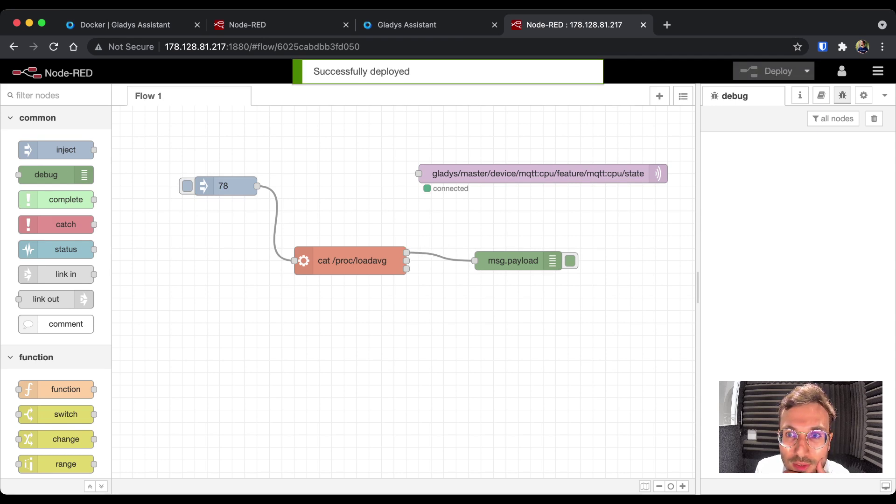
left_click(187, 186)
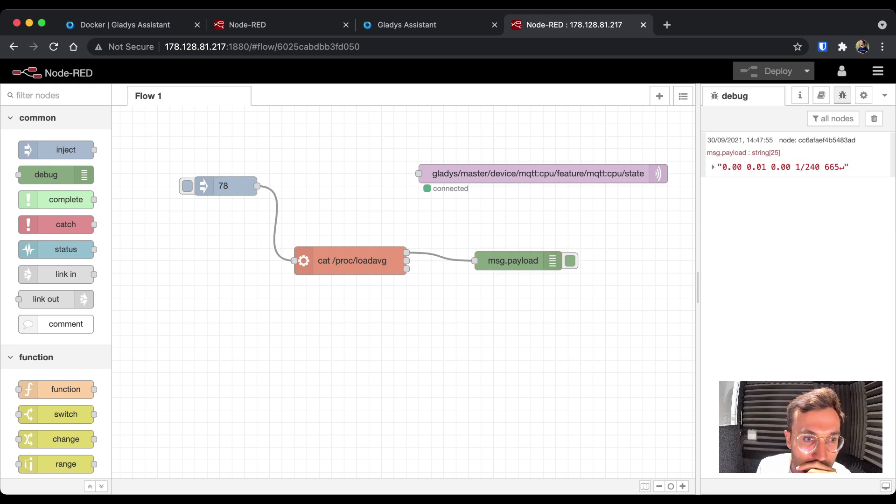
- Add a function node wired from the exec node's stdout output
scroll(56, 279, "down", 4)
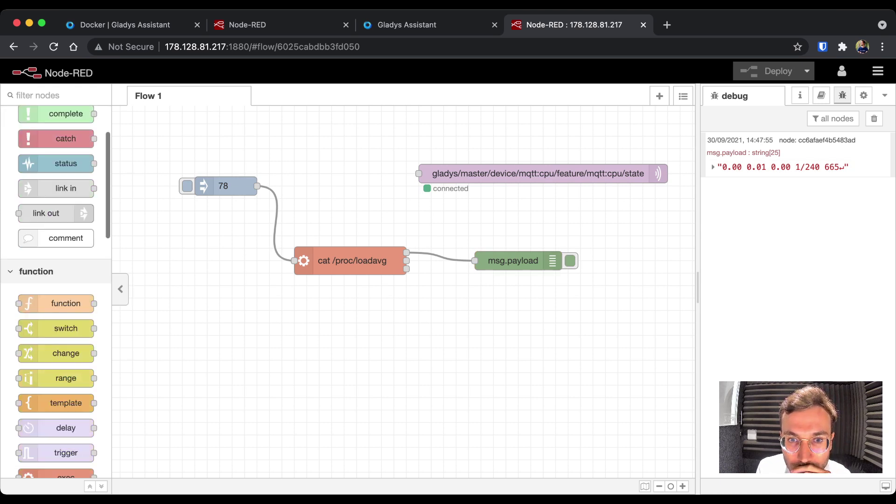
left_click_drag(66, 303, 475, 310)
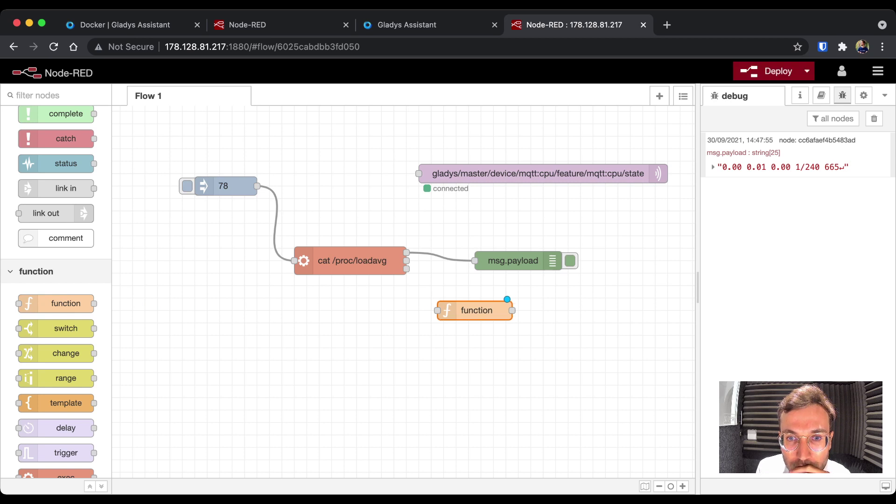
left_click_drag(407, 252, 438, 310)
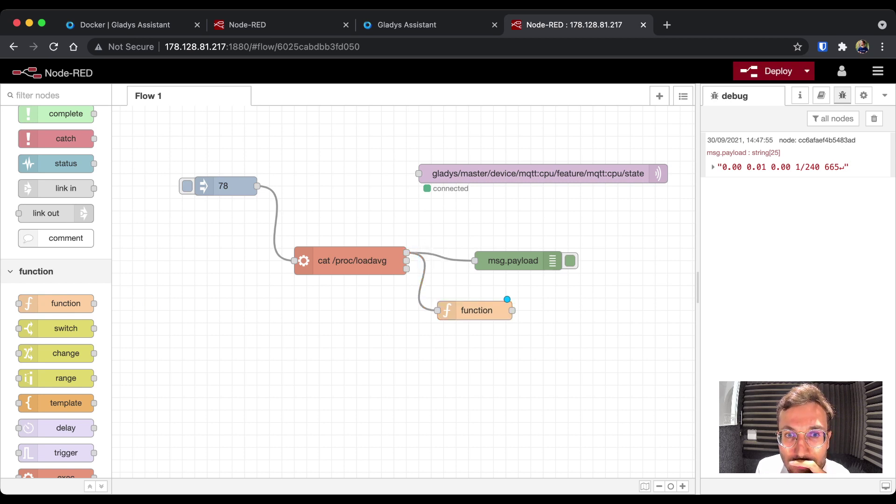
left_click(476, 310)
double_click(476, 310)
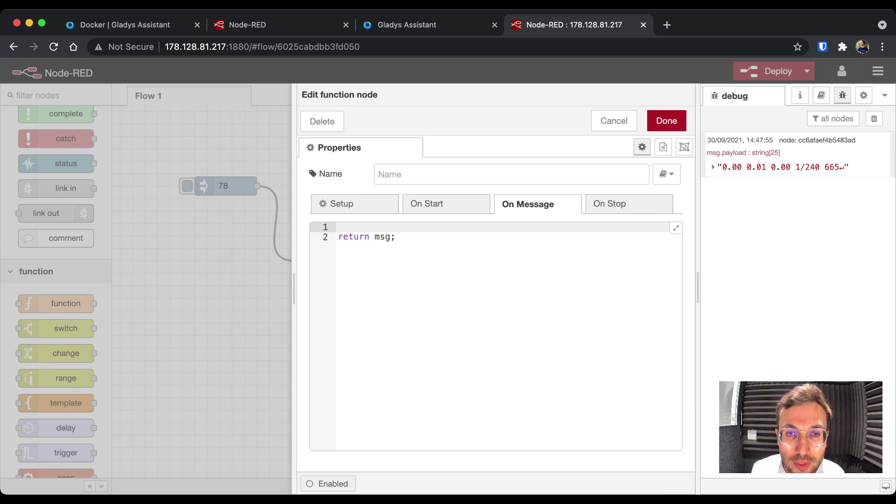
- Write msg.payload = msg.payload.split(' ')[0]; as the function code and save it
type("msg.paylo")
type("ad")
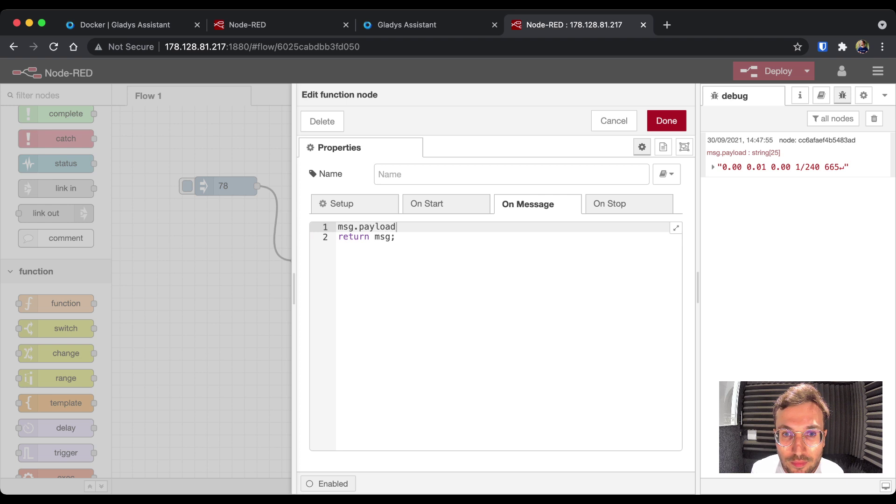
type(" = m")
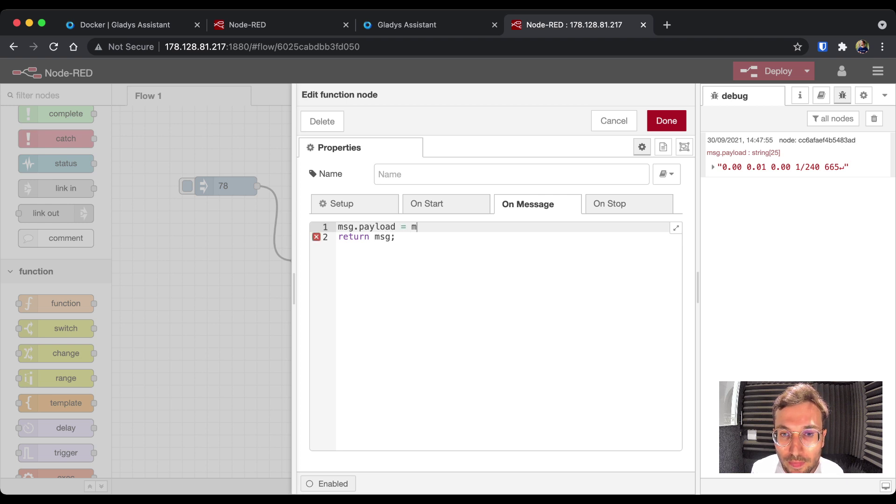
type("sg.payload.")
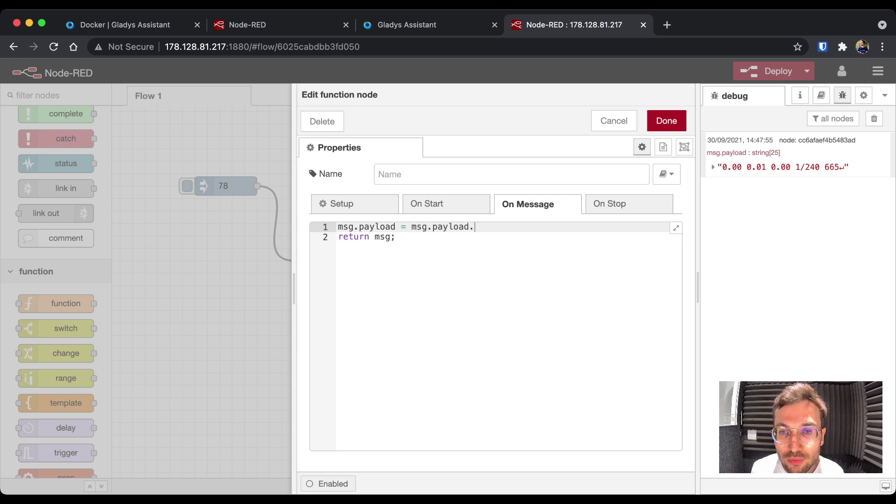
type("split('")
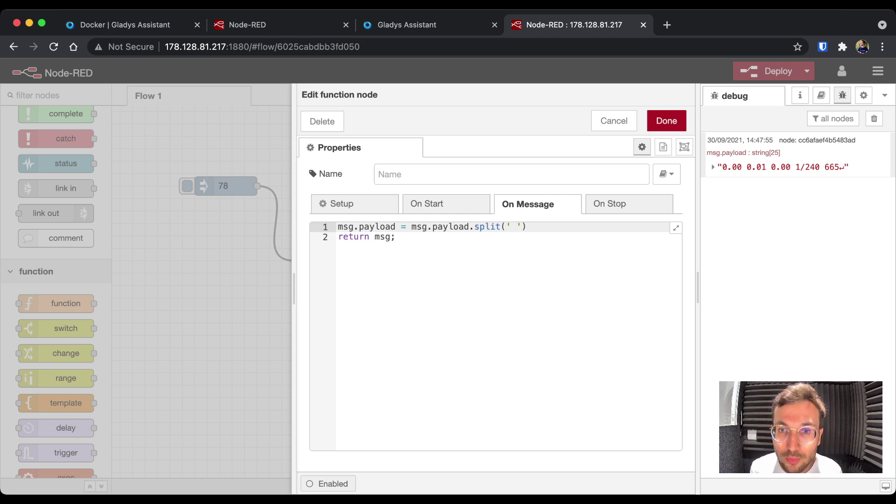
type(")")
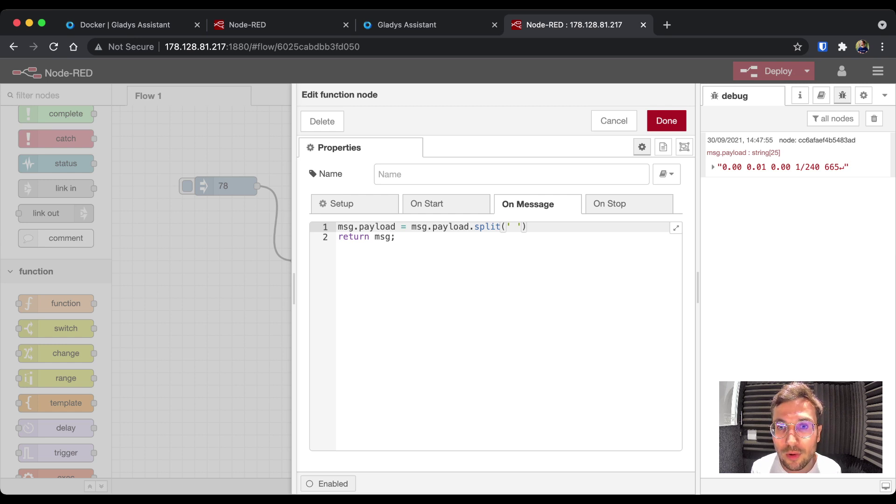
type("[0]")
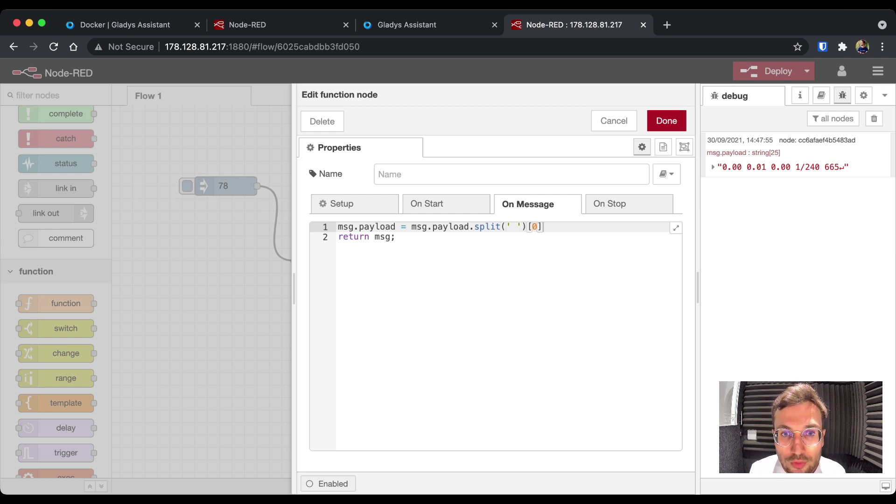
type(";")
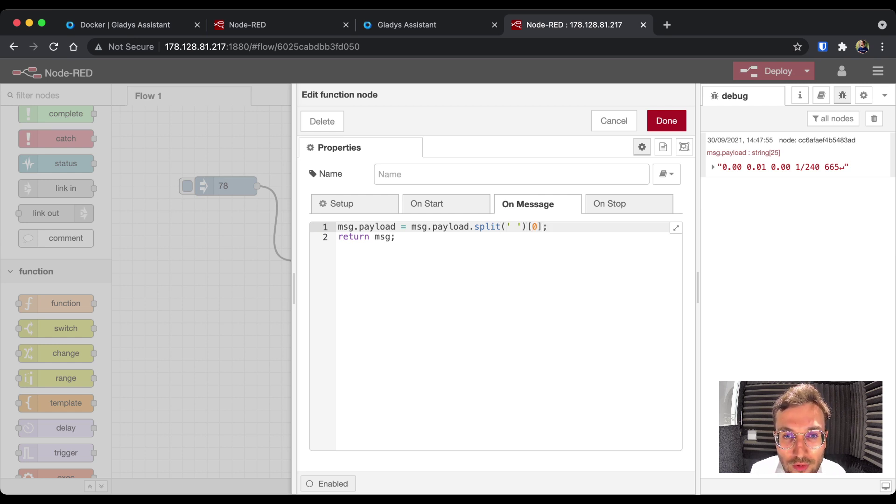
left_click(396, 227)
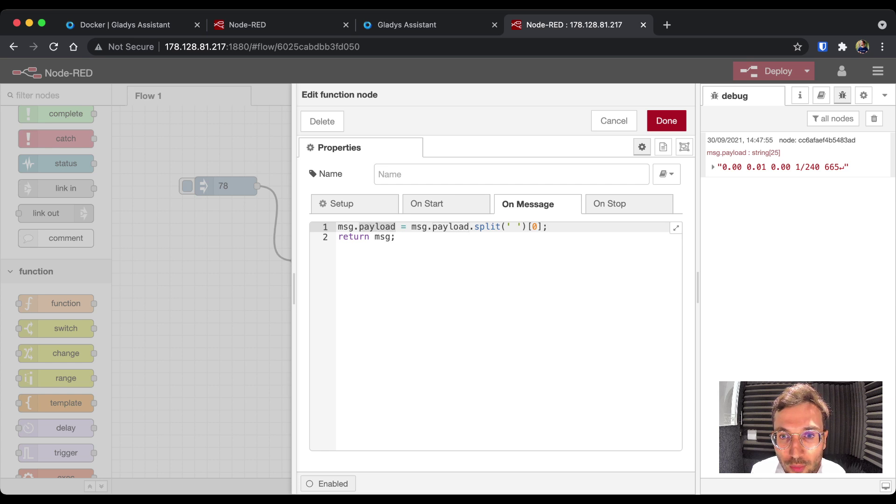
left_click(548, 226)
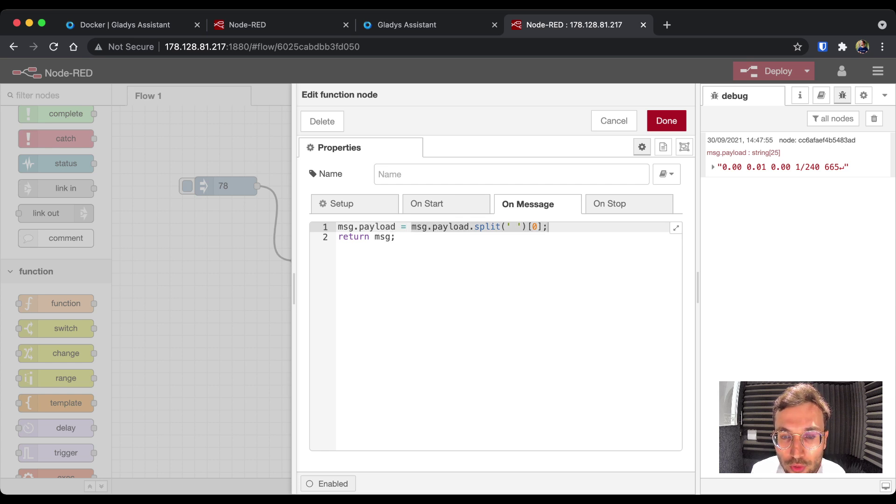
left_click(666, 120)
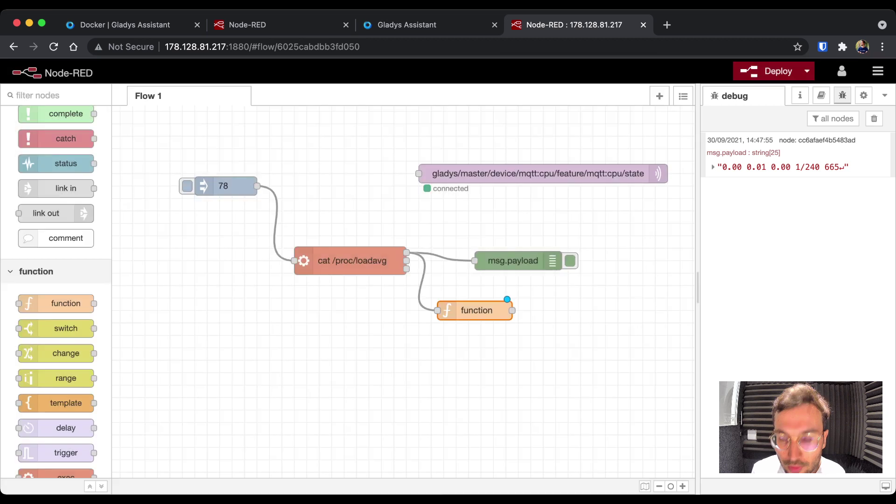
- Feed the debug node from the function output, deploy, and inject to see 0.00
left_click_drag(512, 261, 619, 247)
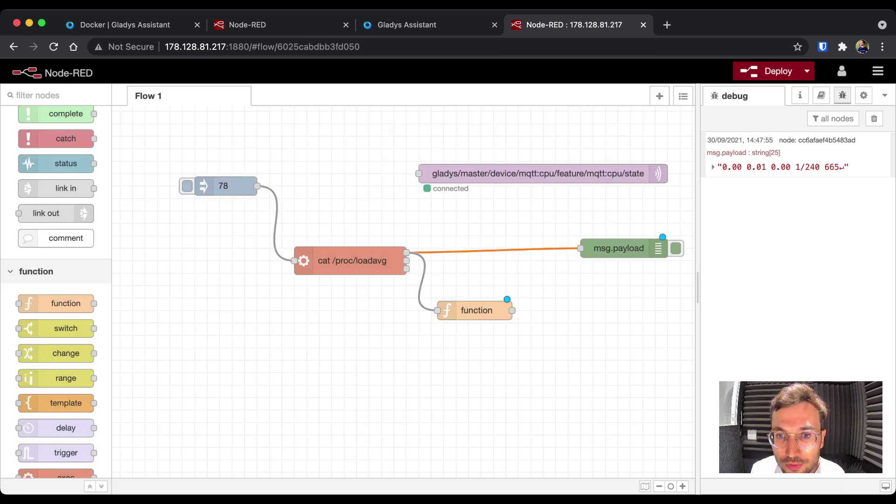
key("Delete")
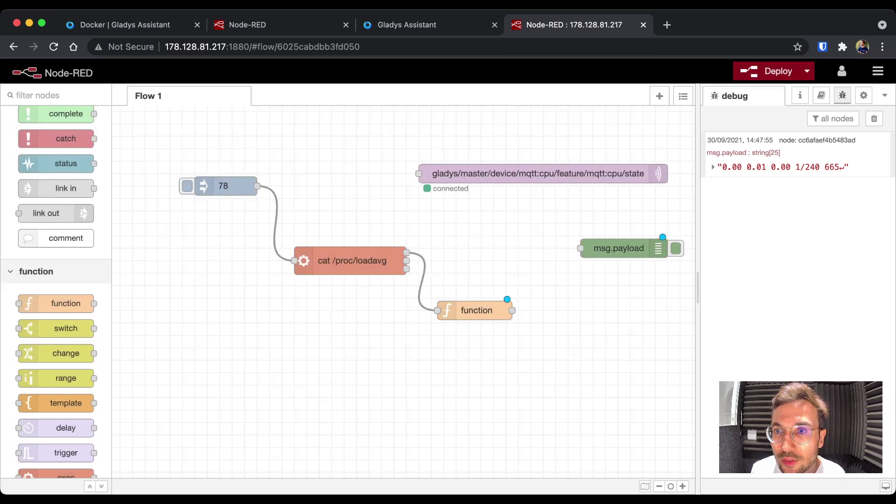
left_click_drag(512, 310, 580, 247)
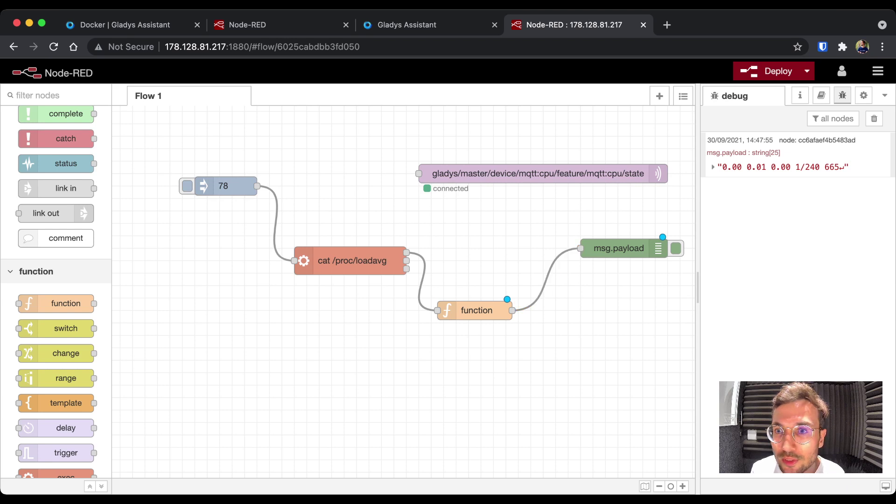
key("super+d")
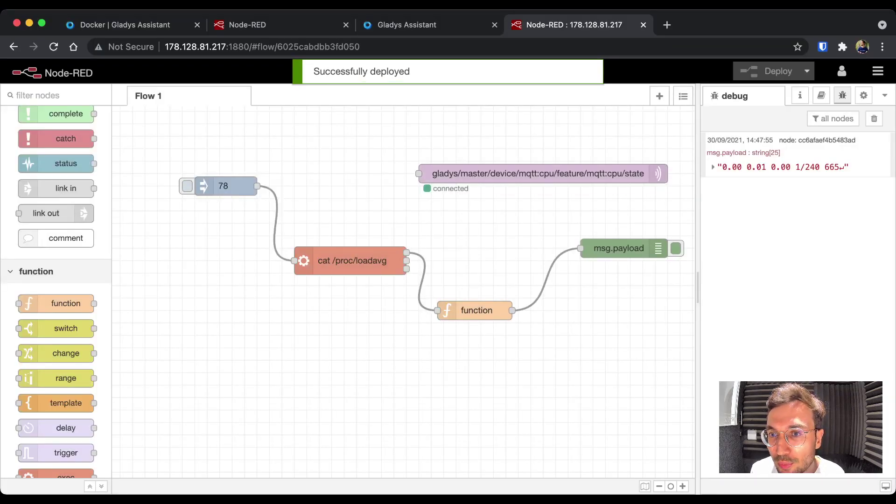
left_click(187, 186)
left_click_drag(734, 211, 713, 212)
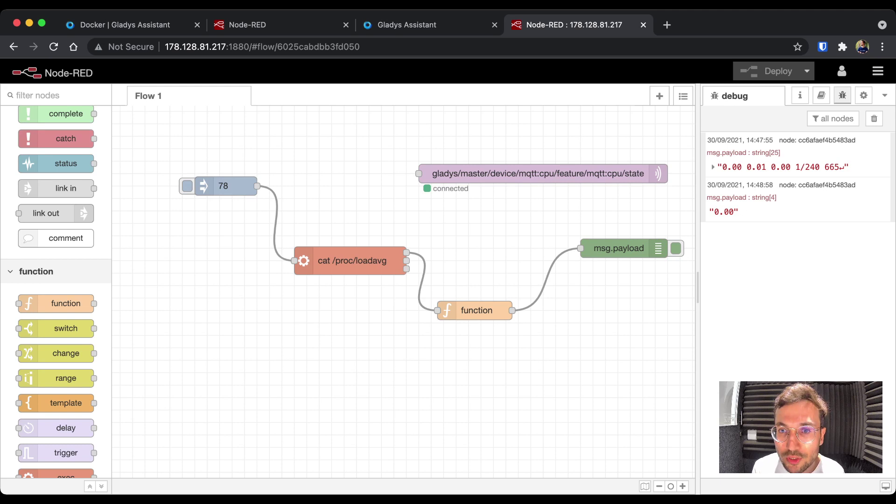
- Connect the function output to the Gladys MQTT CPU node, deploy, and publish the load to Gladys
key("Delete")
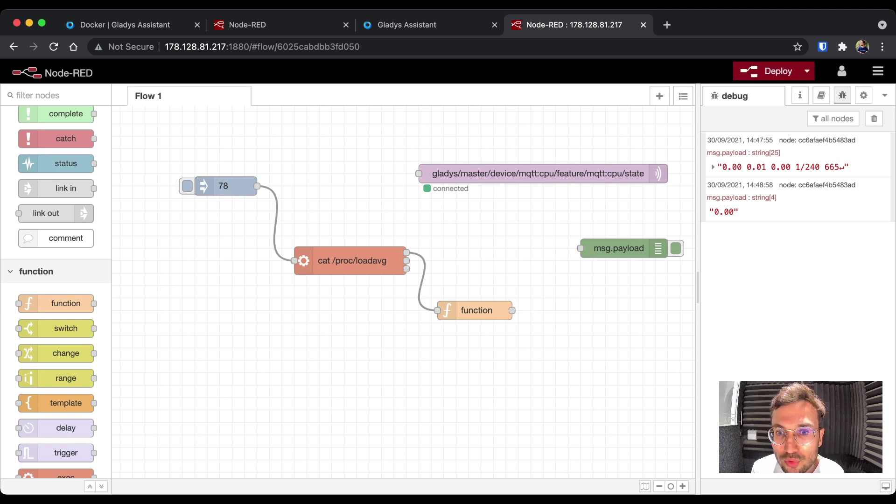
left_click_drag(429, 173, 504, 173)
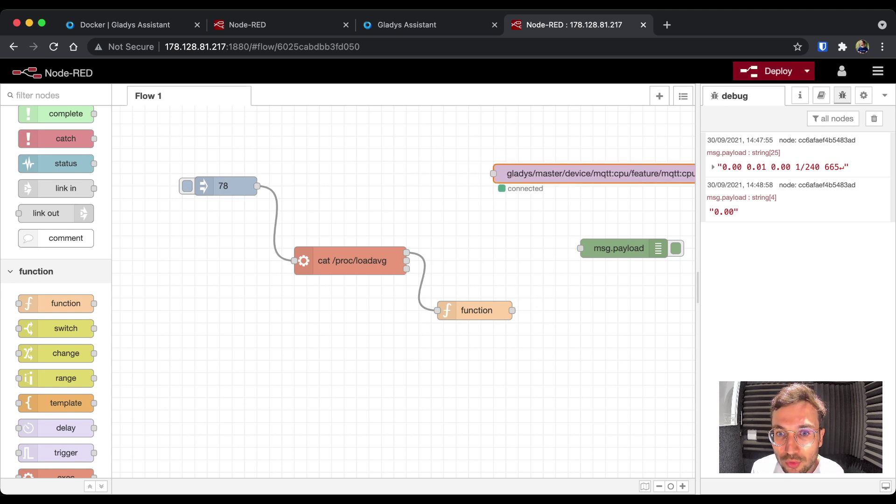
mouse_move(511, 310)
left_mouse_down()
mouse_move(560, 254)
mouse_move(580, 248)
left_mouse_up()
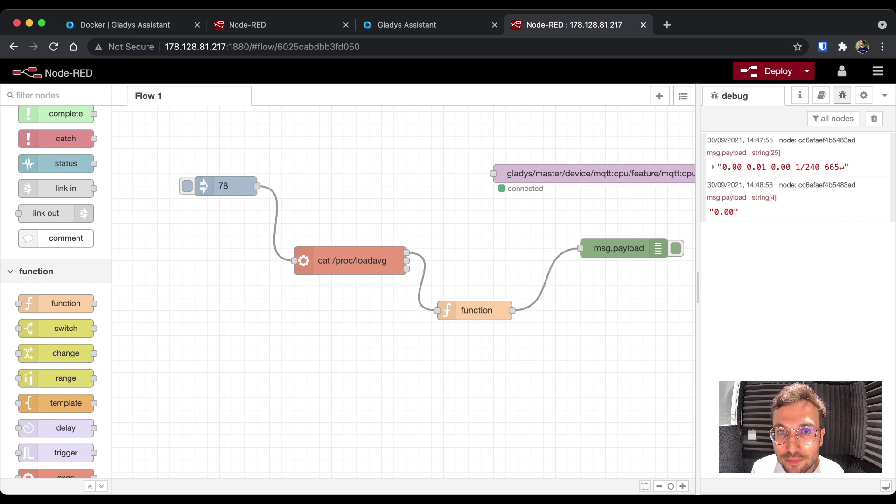
left_click_drag(512, 310, 494, 174)
key("ctrl+d")
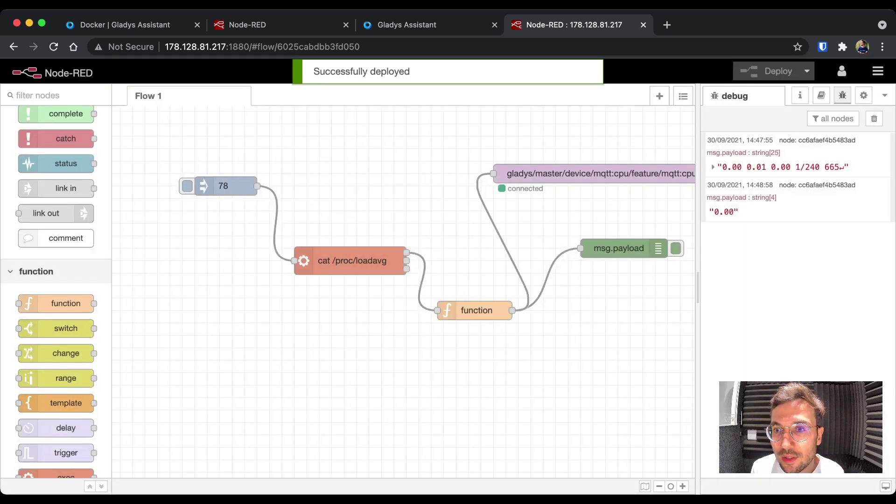
left_click(187, 186)
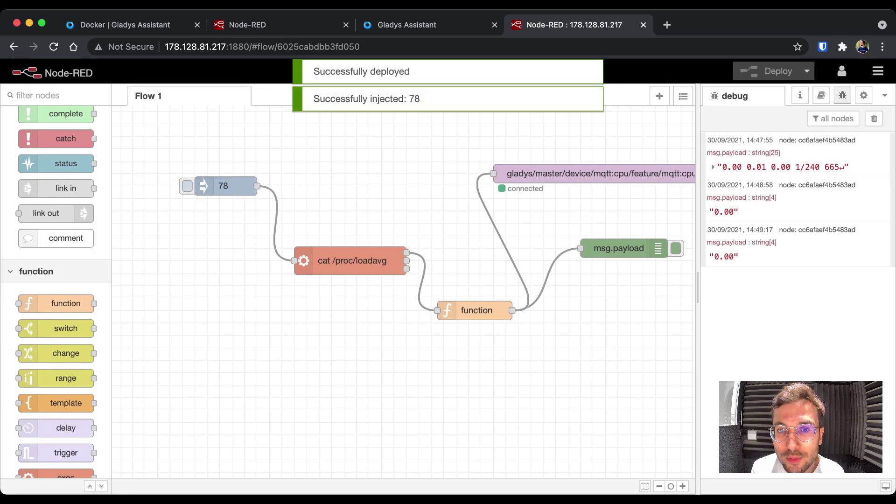
key("super+3")
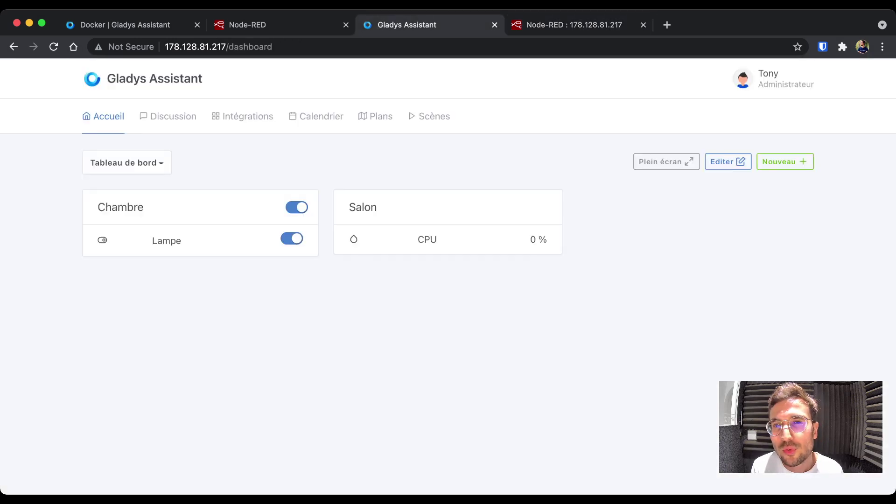
- Check that the Gladys Salon CPU tile reads 0 %, then return to Node-RED
double_click(533, 239)
key("super+4")
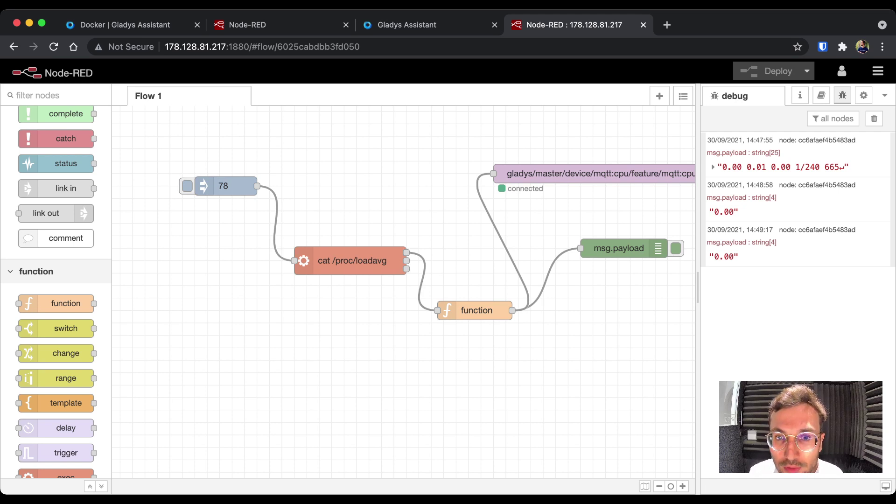
- Change the function code to parseFloat(msg.payload.split(' ')[0])*100/2; and test it with an injection
double_click(476, 310)
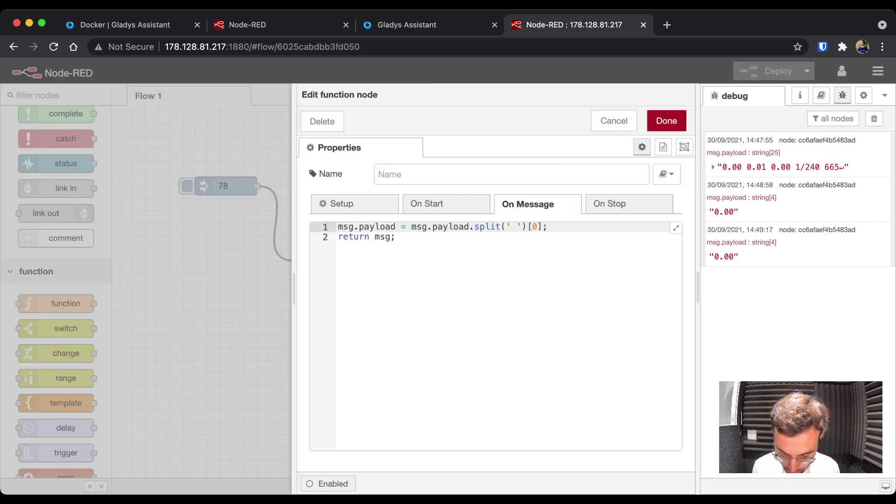
left_click(411, 226)
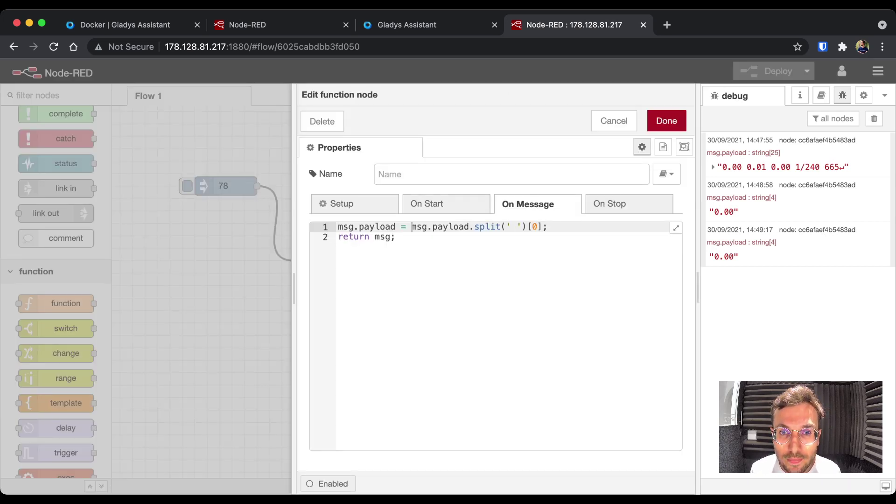
type("par")
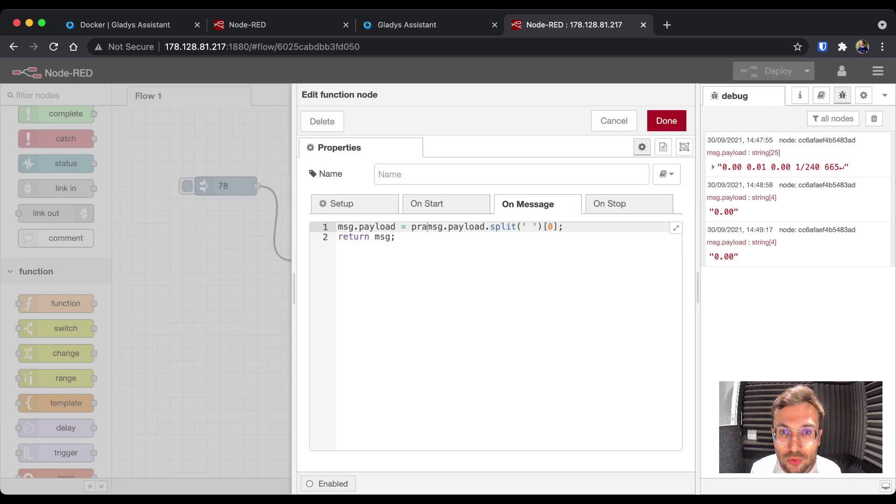
type("seFloat(")
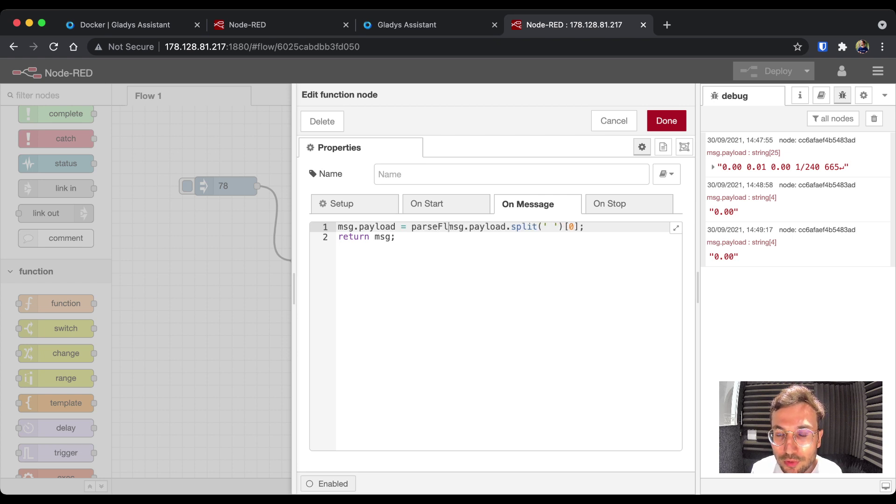
key("End")
key("BackSpace")
type(")")
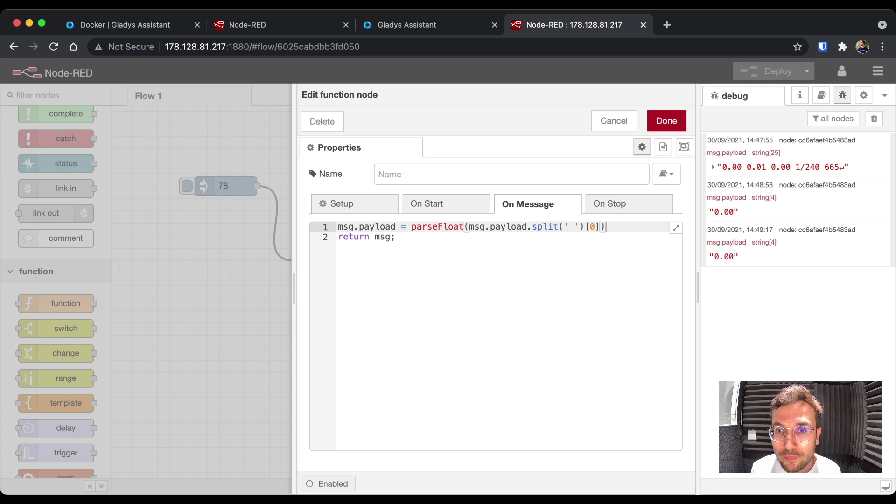
type("*100")
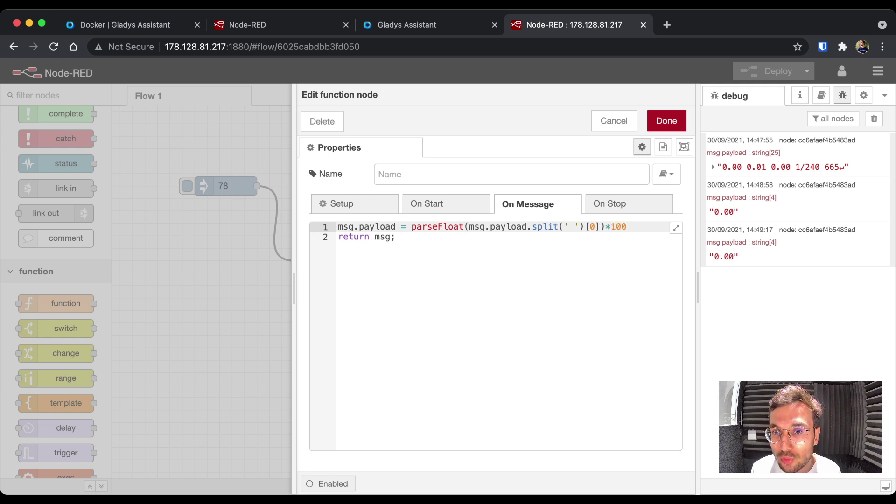
type("/2")
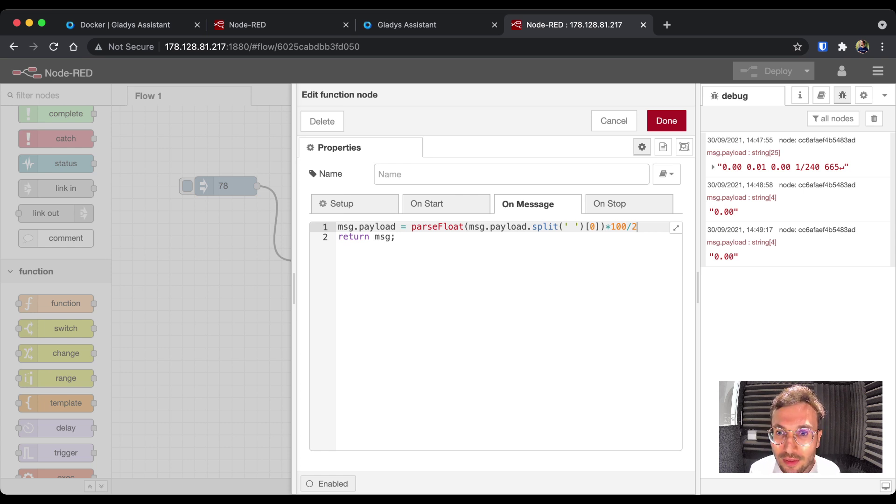
type(";")
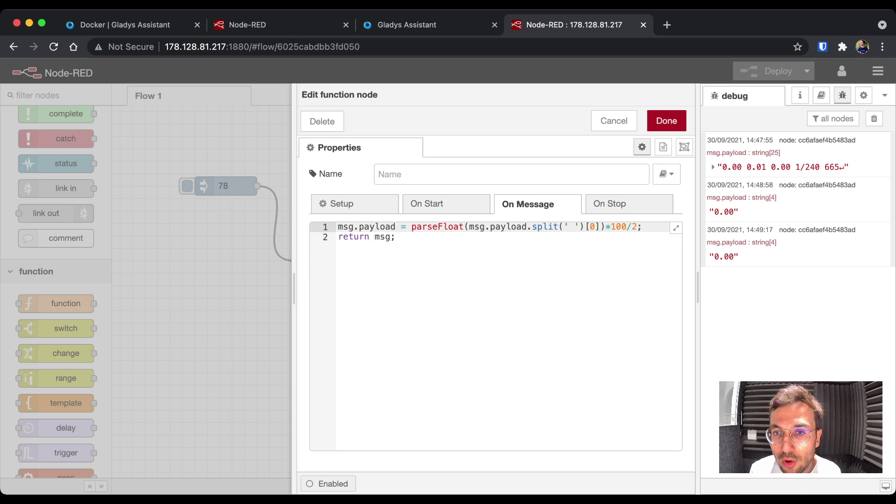
left_click(606, 227)
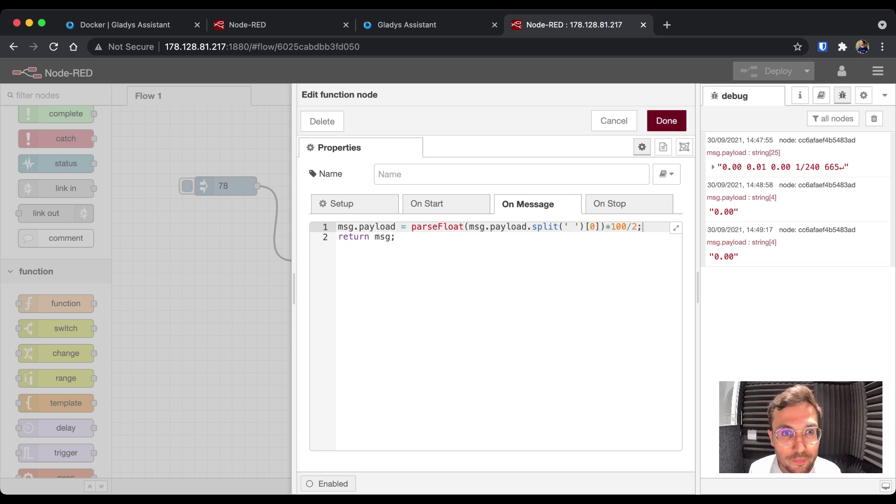
left_click(666, 121)
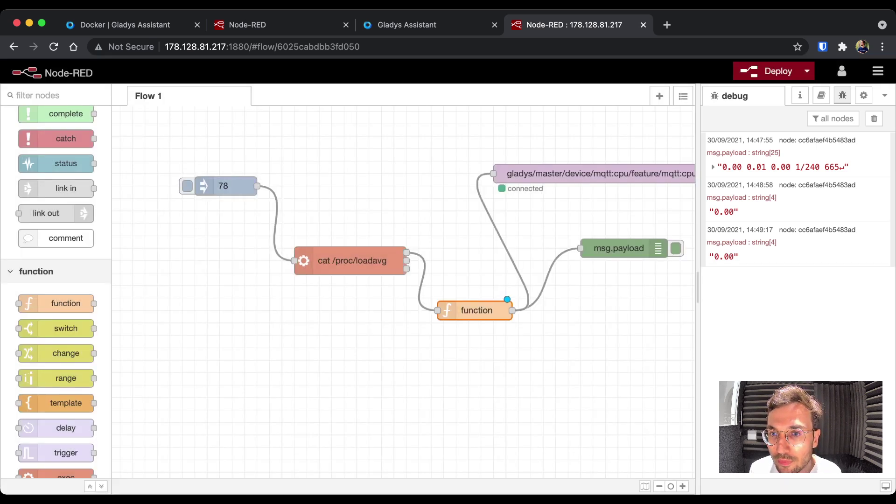
left_click(187, 186)
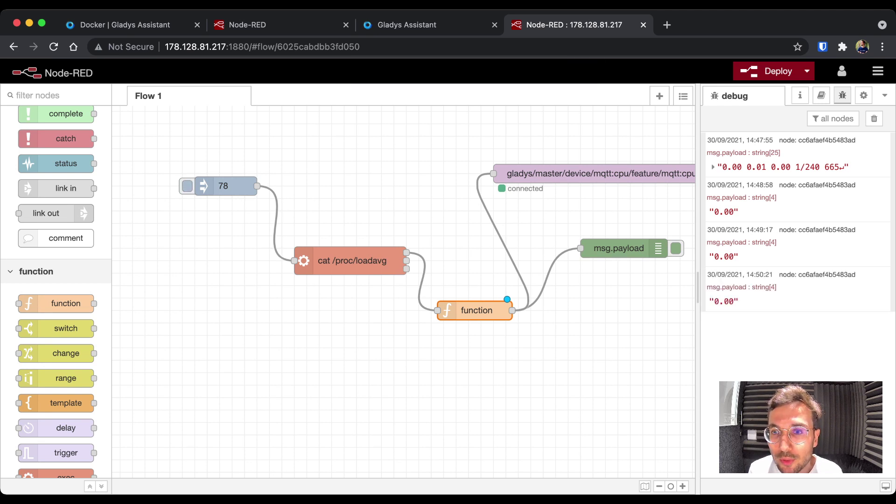
- Deploy the parseFloat version, inject twice to log 0, and check the Gladys CPU tile
left_click(770, 71)
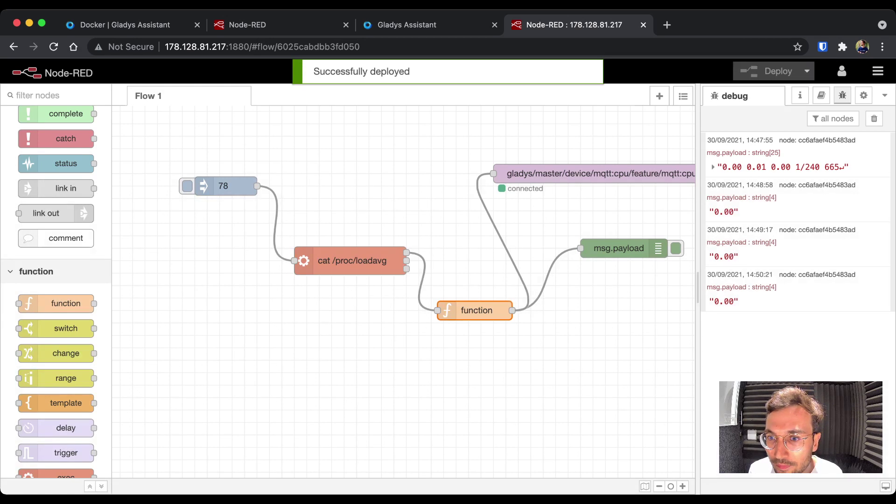
left_click(188, 186)
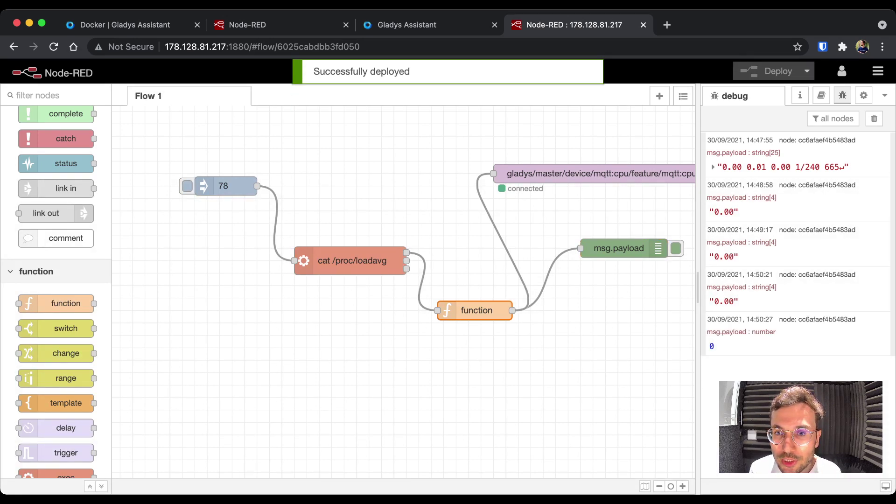
key("super+Tab")
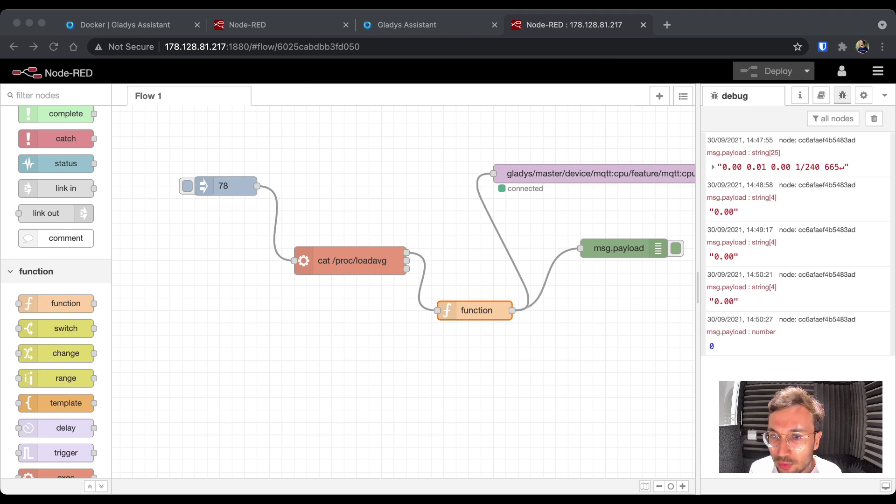
left_click(187, 186)
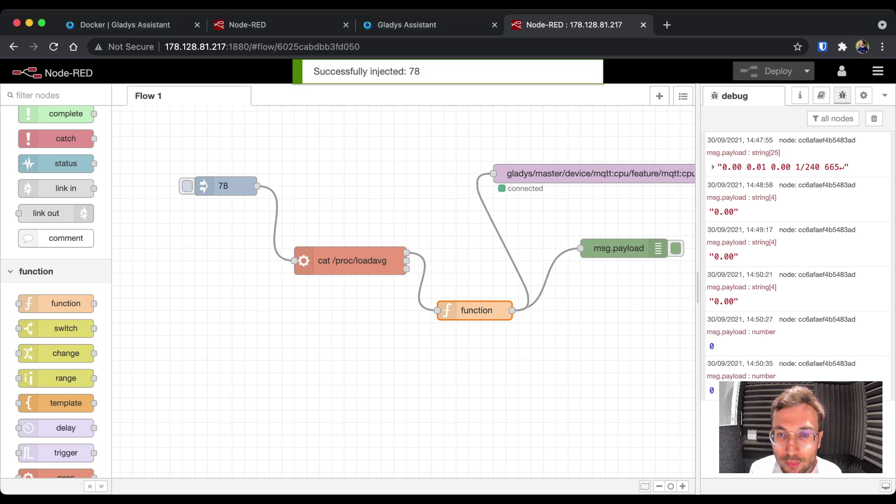
left_click(407, 25)
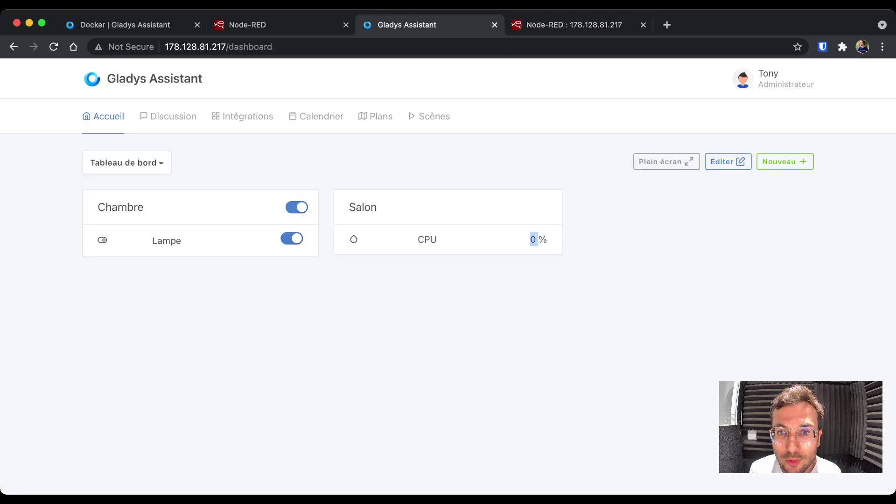
- Switch from the Gladys dashboard back to the Node-RED flow editor
key("super+Tab")
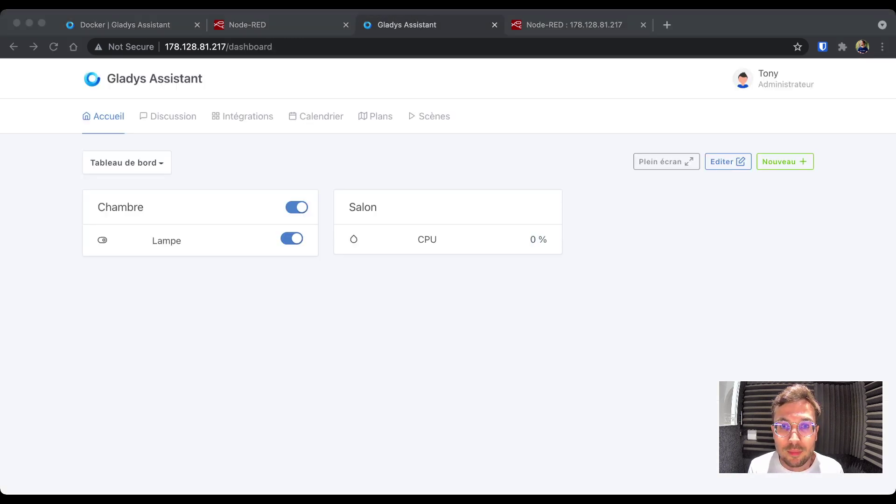
key("super+Tab")
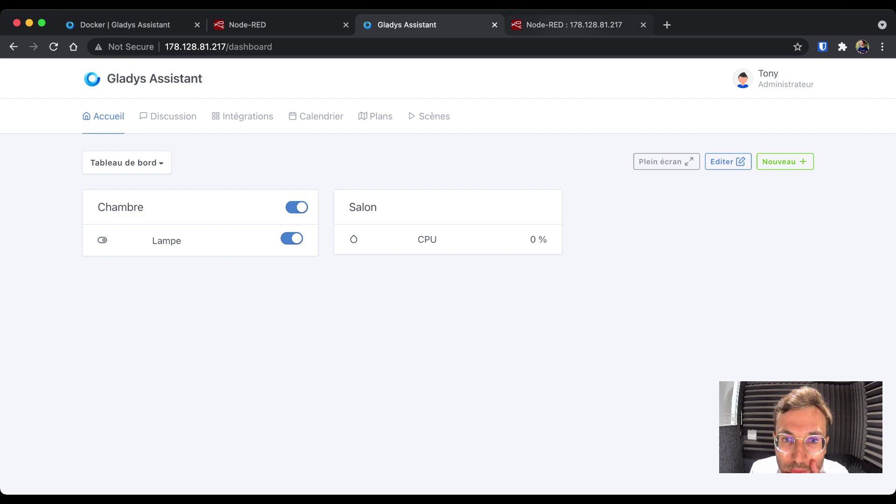
key("ctrl+Tab")
key("super+Tab")
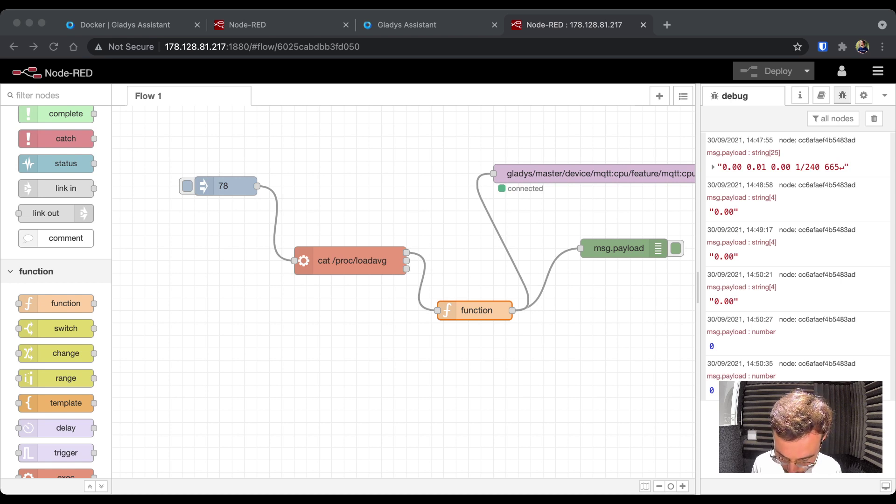
- Search 'docker mysql' and copy the docker pull mysql command from Docker Hub's official mysql page
key("super+t")
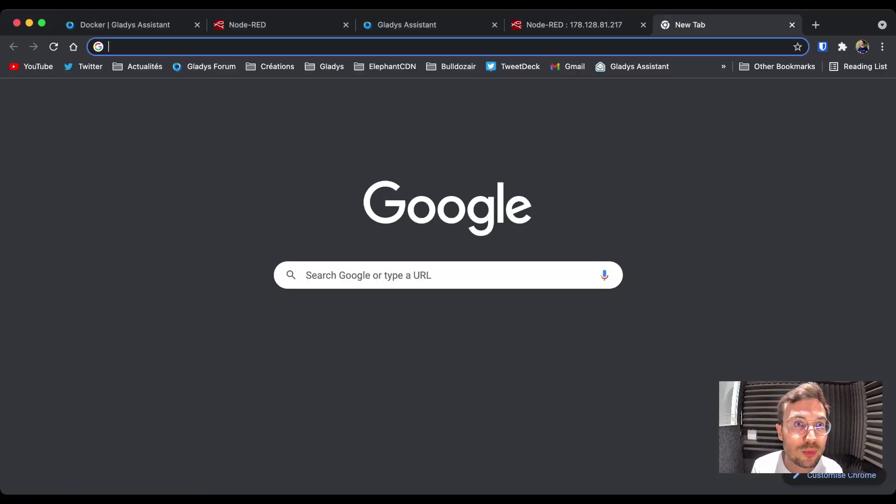
type("docker ")
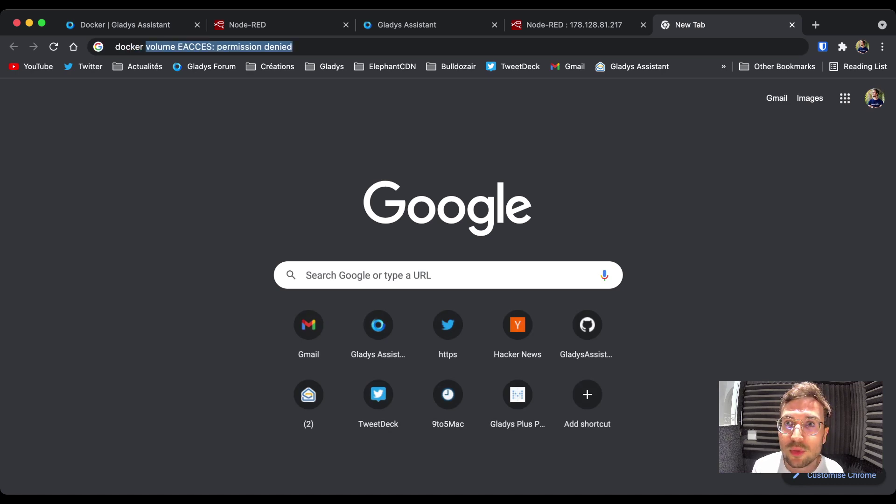
type("mysql")
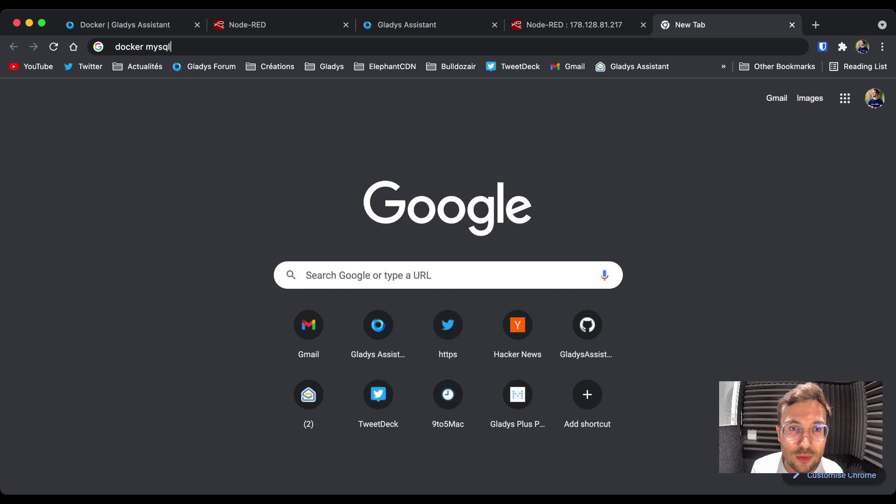
key("Return")
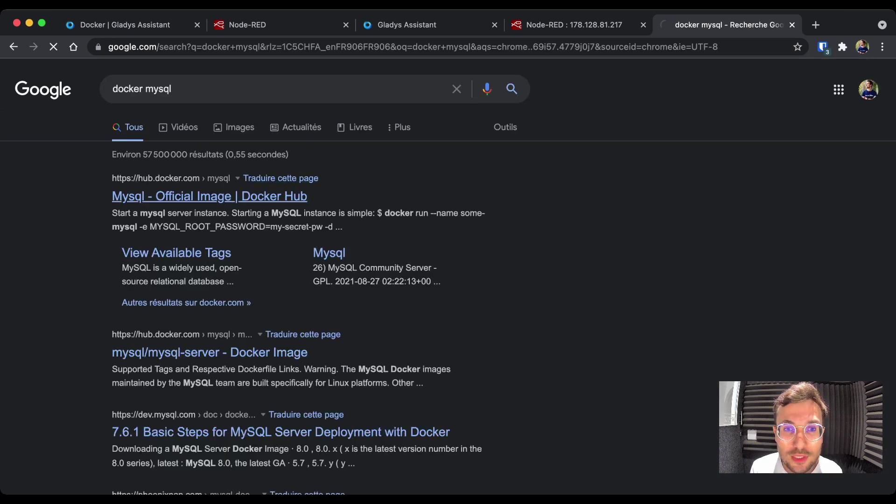
left_click(209, 196)
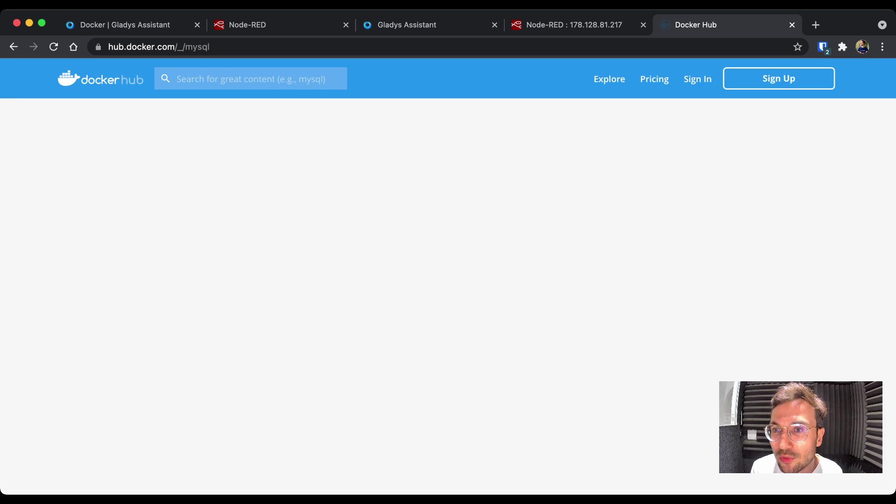
left_click(822, 264)
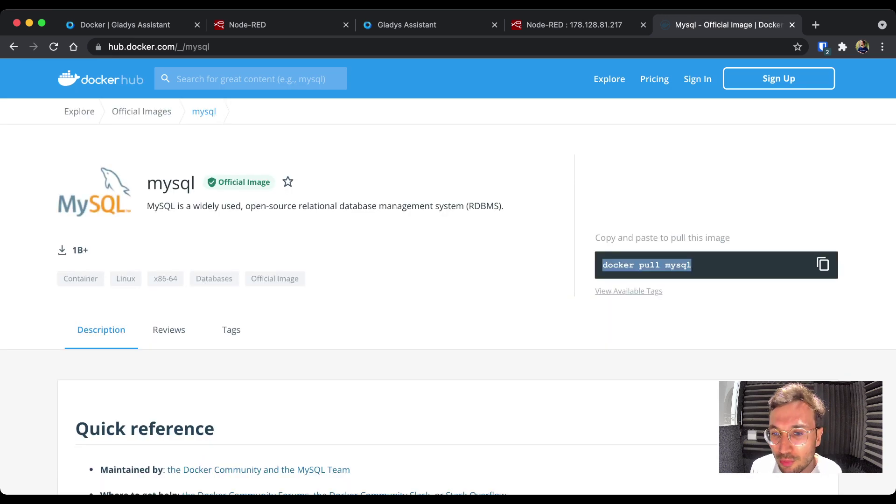
left_click(791, 25)
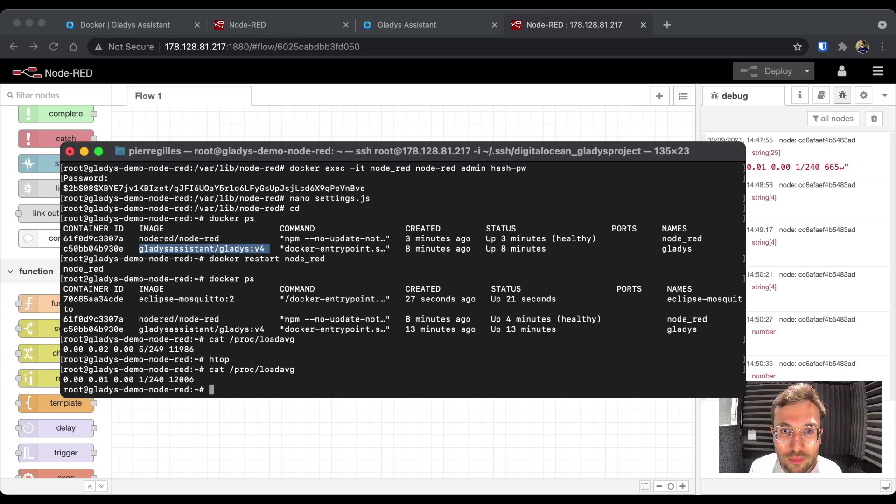
- Run the pasted docker pull mysql on the server and bring Node-RED back to the front
key("super+v")
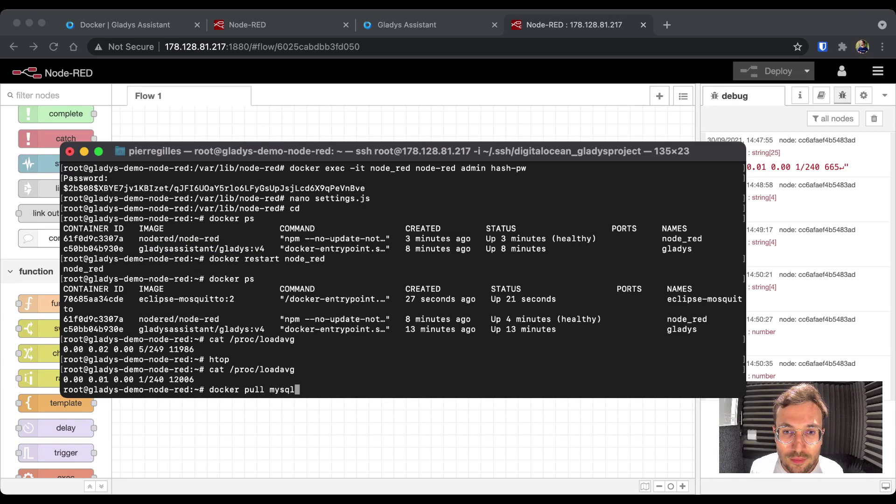
key("Return")
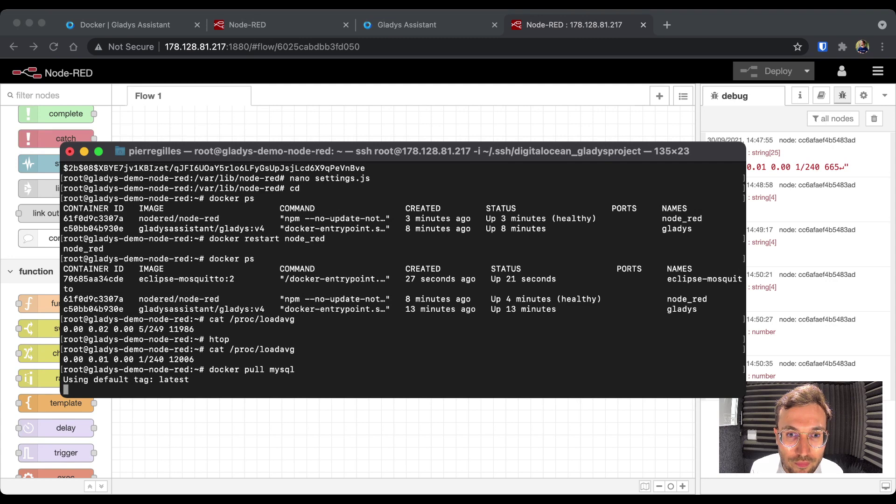
key("super+Tab")
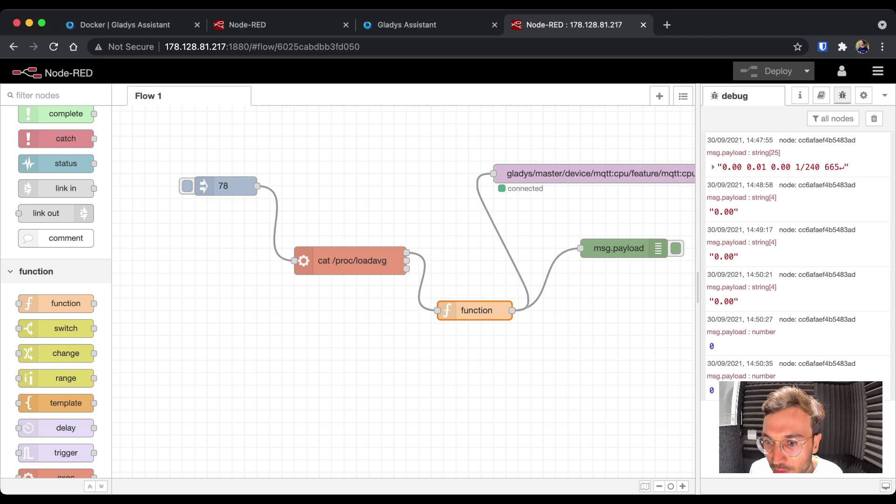
- Inject a fresh CPU reading, then check the Gladys dashboard CPU tile showing 16.5 %
left_click(187, 186)
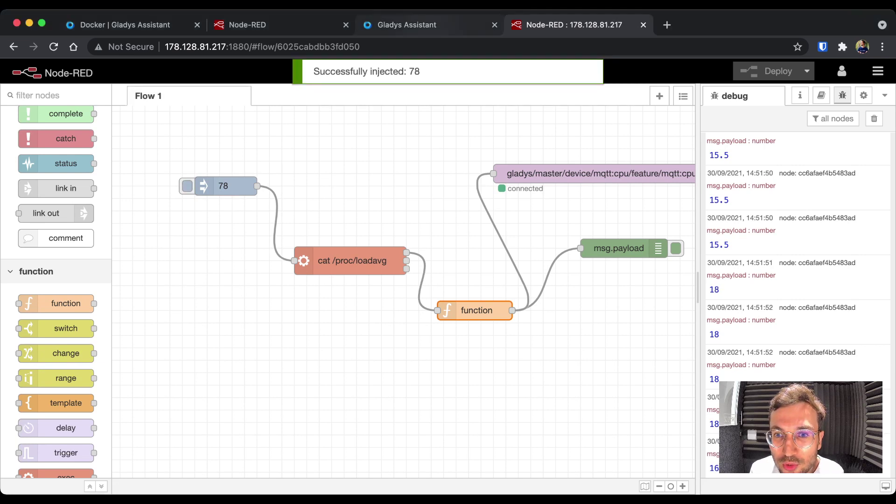
left_click(406, 25)
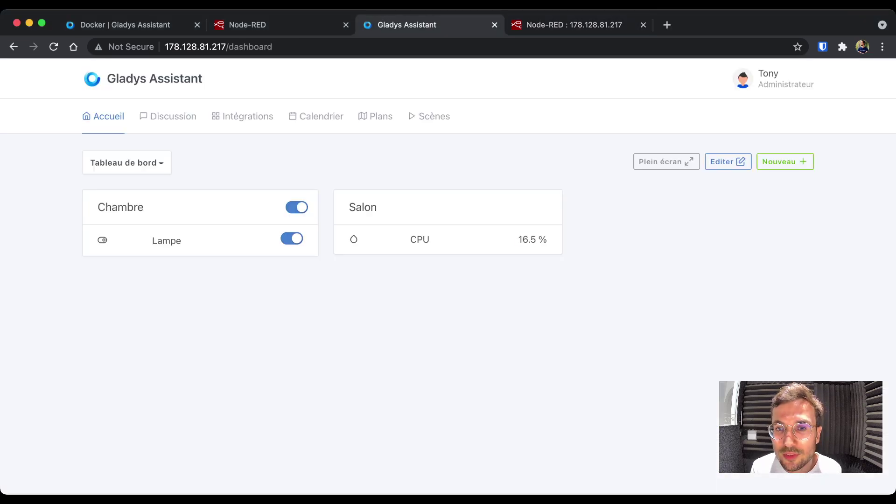
- Highlight the 16.5 % CPU reading on the Gladys dashboard, then return to Node-RED
double_click(527, 239)
left_click_drag(518, 239, 547, 239)
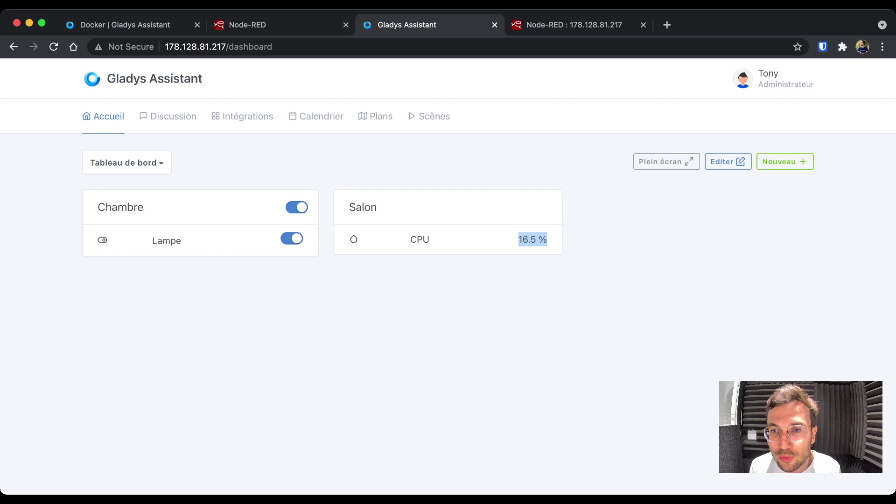
key("super+Tab")
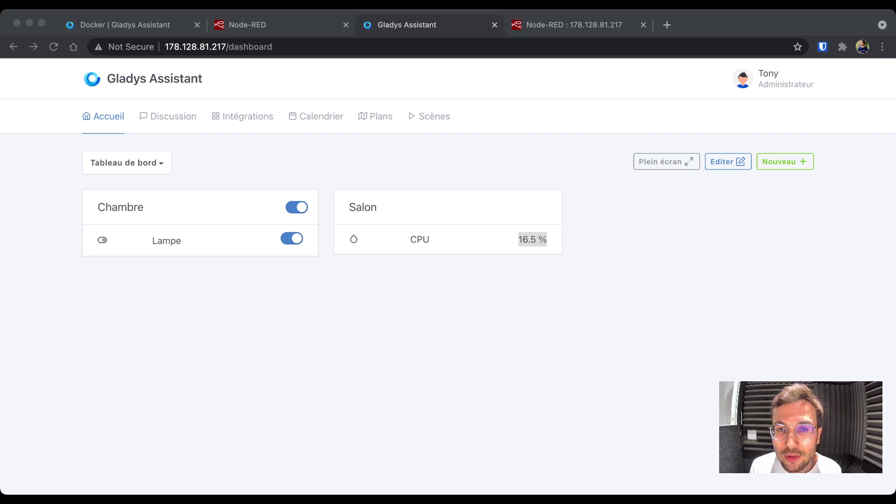
key("super+Tab")
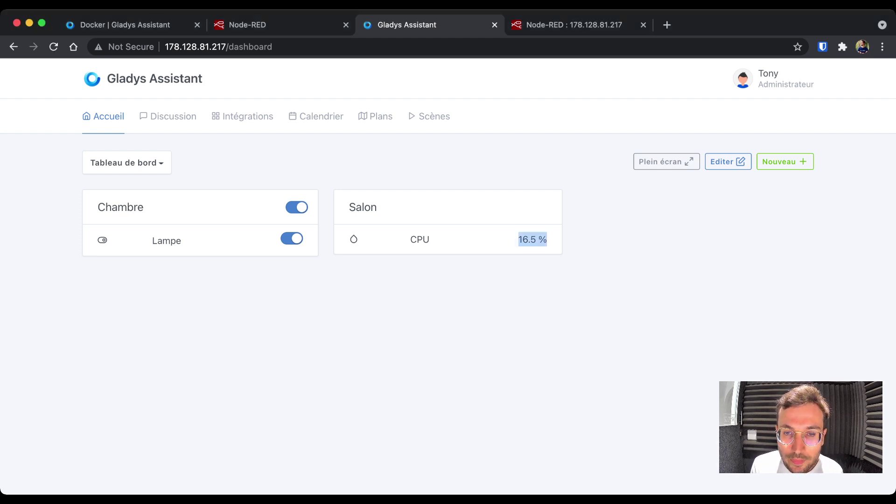
key("ctrl+Tab")
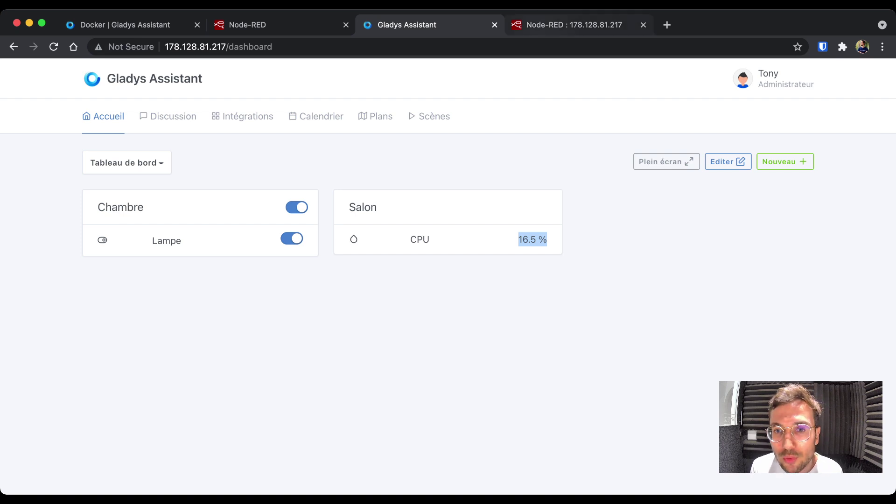
key("super+Tab")
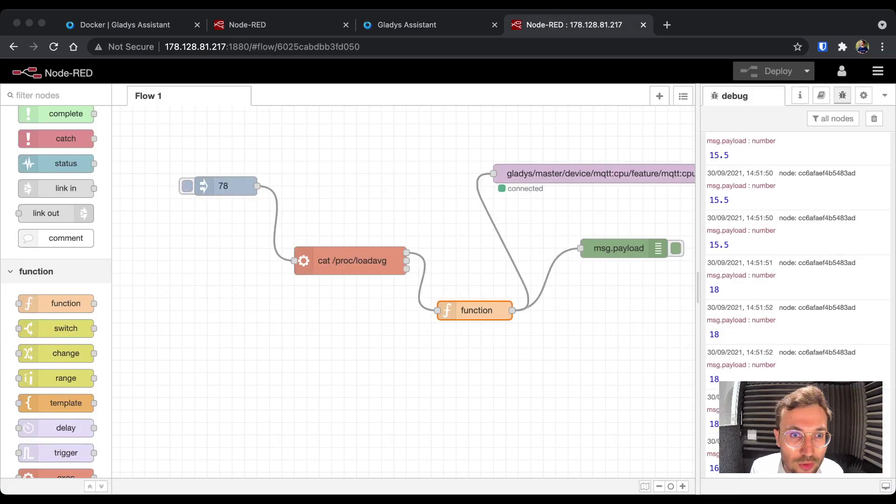
- Set the 78 inject node to repeat at a 5-second interval and clear the debug messages
key("super+Tab")
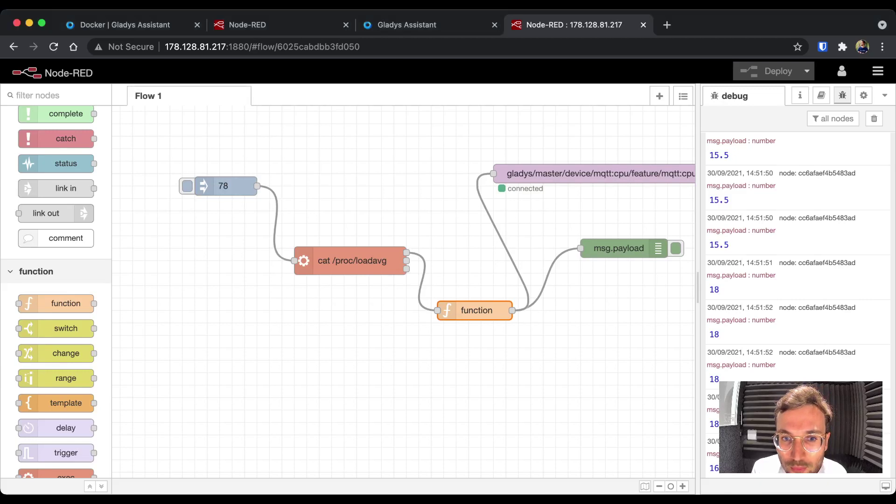
left_click(225, 185)
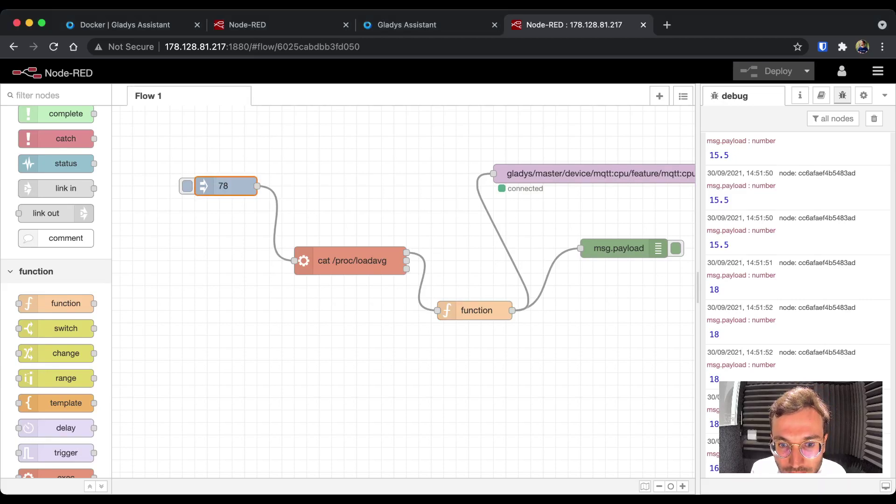
key("Return")
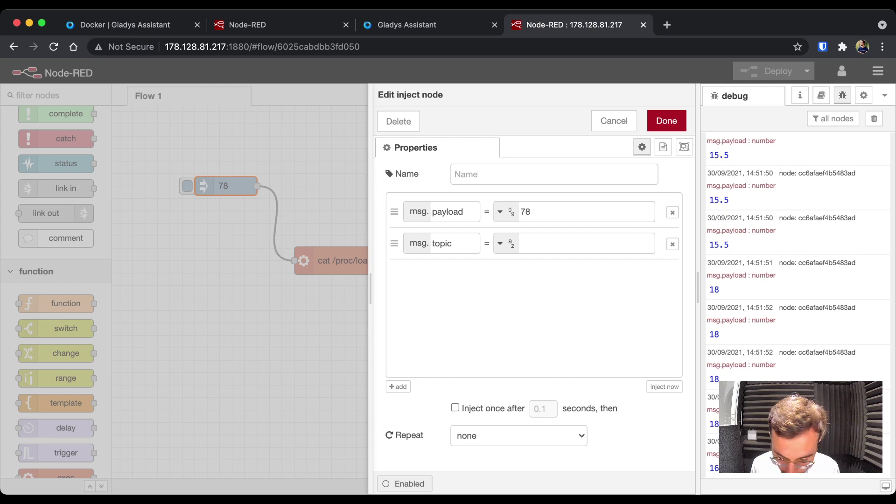
left_click(518, 435)
left_click(487, 435)
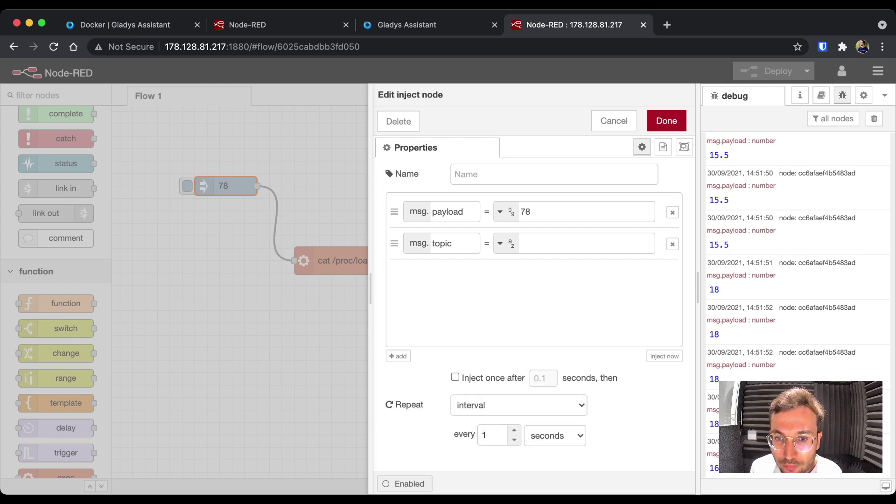
type("5")
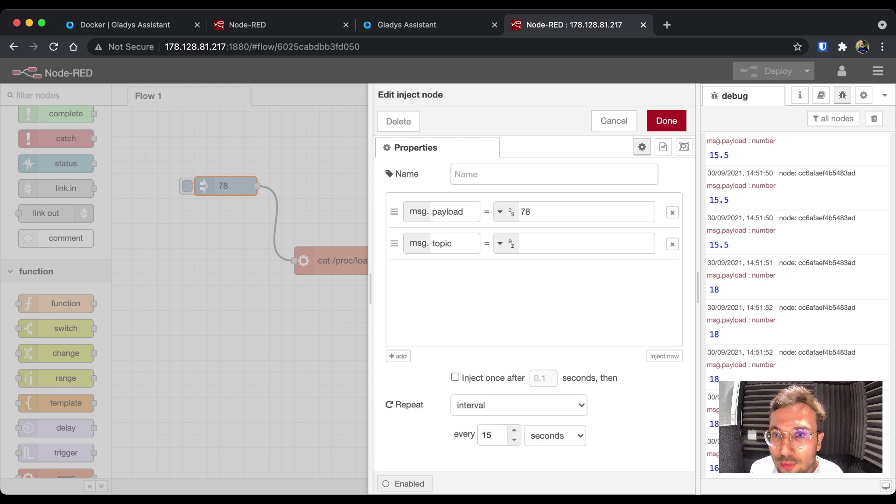
key("BackSpace")
key("BackSpace")
type("5")
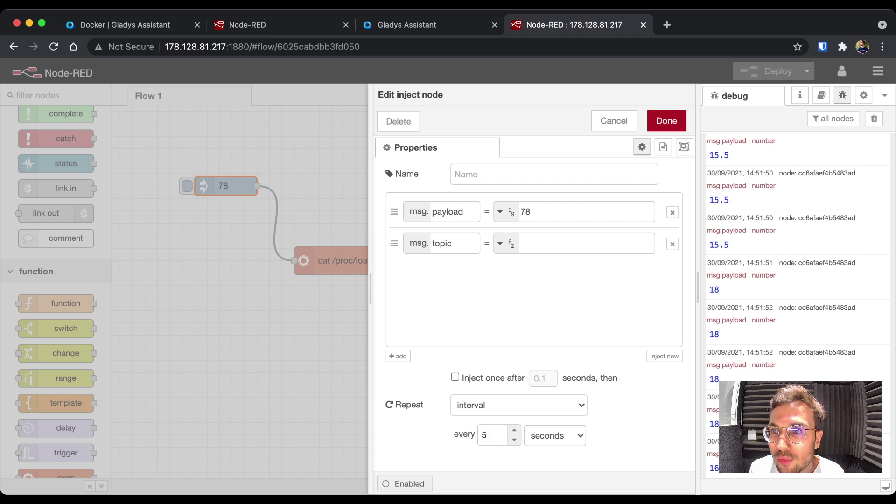
left_click(666, 120)
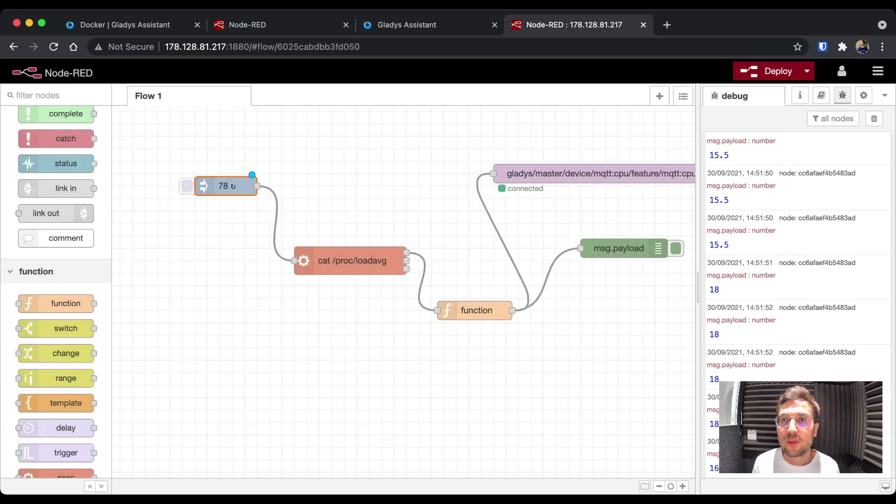
left_click(874, 118)
- Deploy the 5-second repeating flow and view the Gladys CPU tile at 6.5 %
left_click(774, 71)
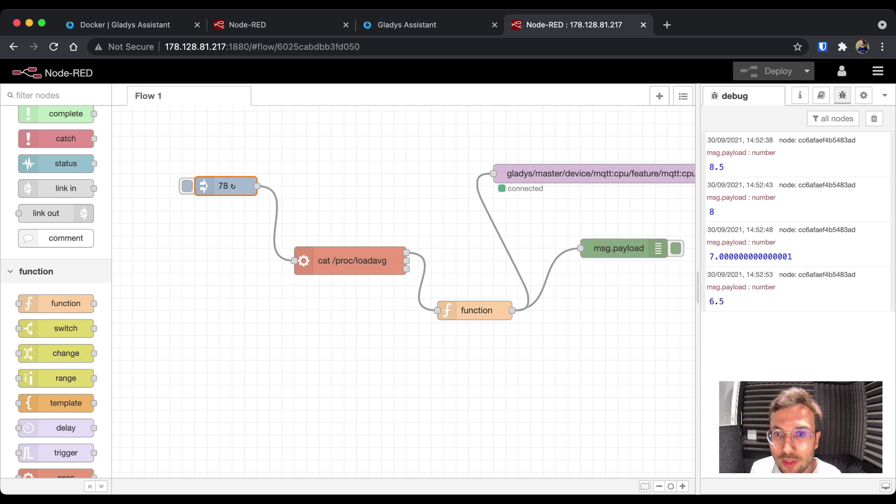
key("ctrl+shift+Tab")
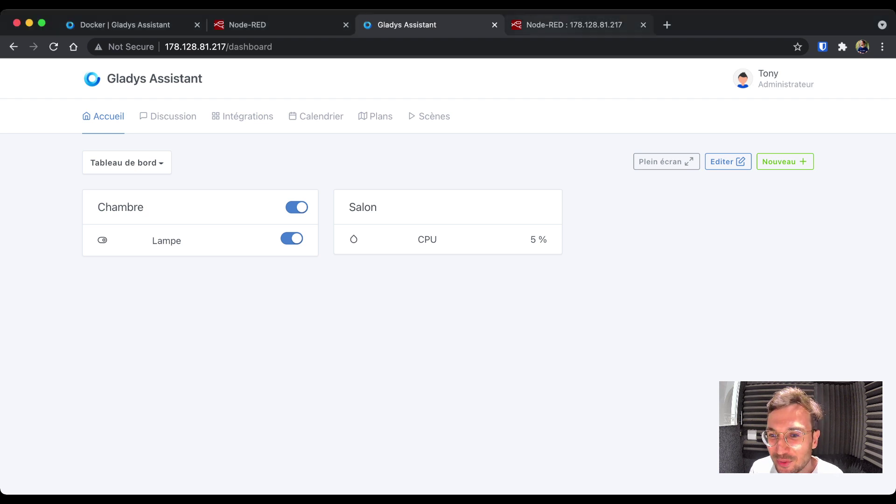
- Watch the Gladys CPU tile drop to 5 %, then return to the Node-RED editor
key("ctrl+Tab")
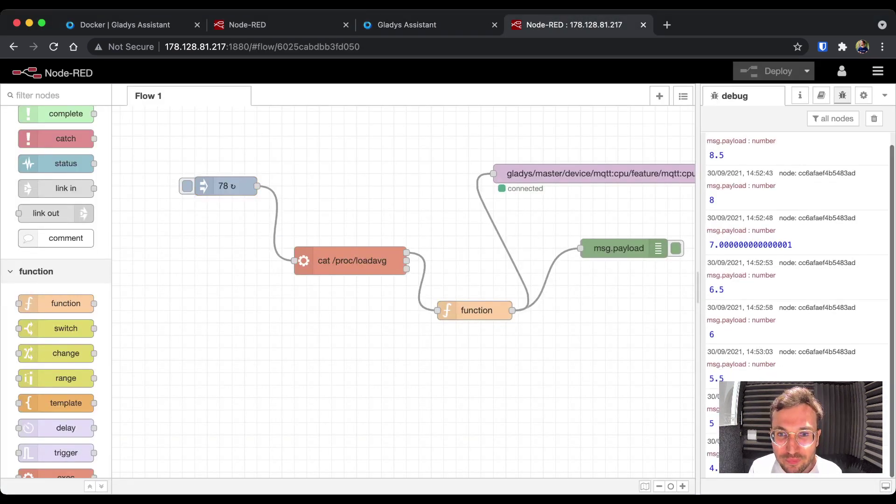
- Name the inject node 'Intervalle'
double_click(226, 185)
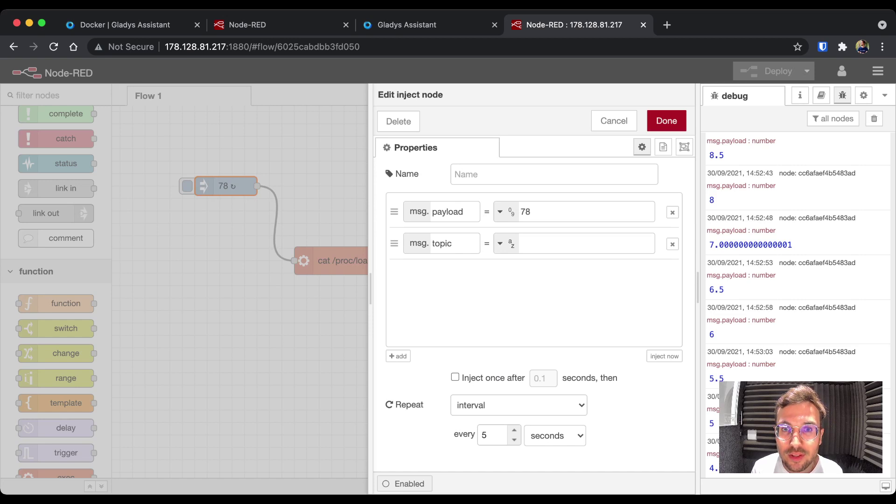
left_click(553, 174)
type("I")
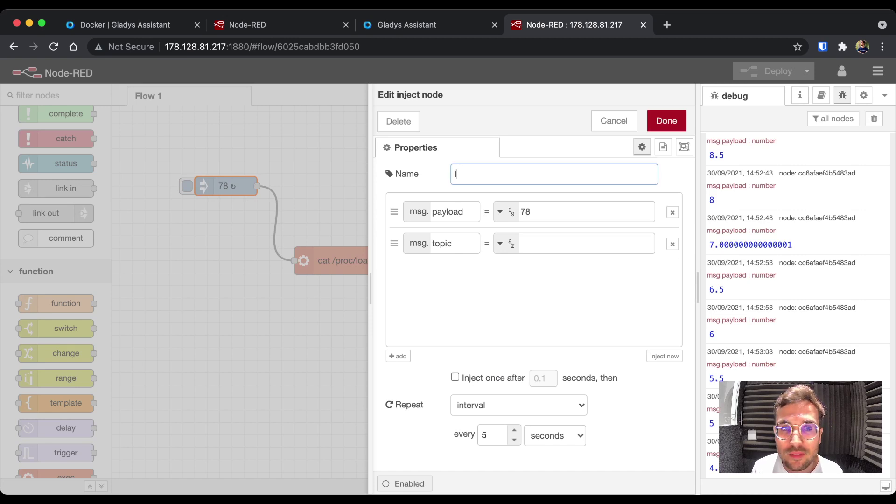
type("ntervalle")
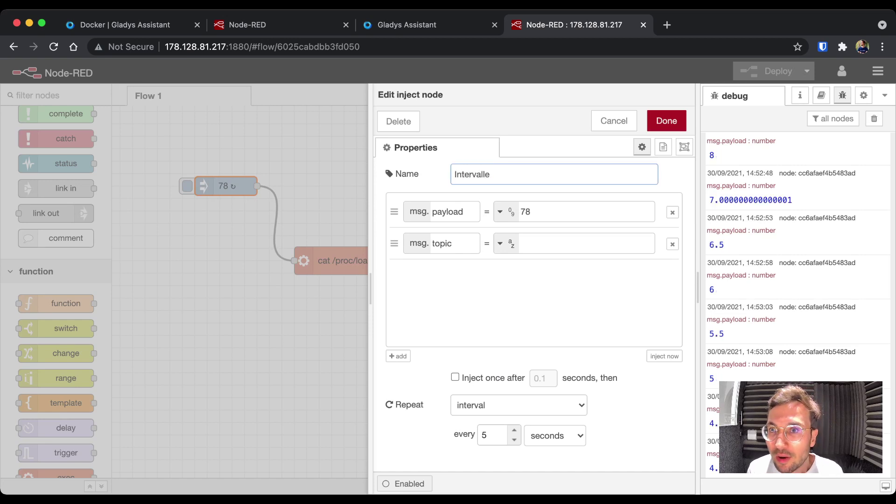
key("Return")
key("Escape")
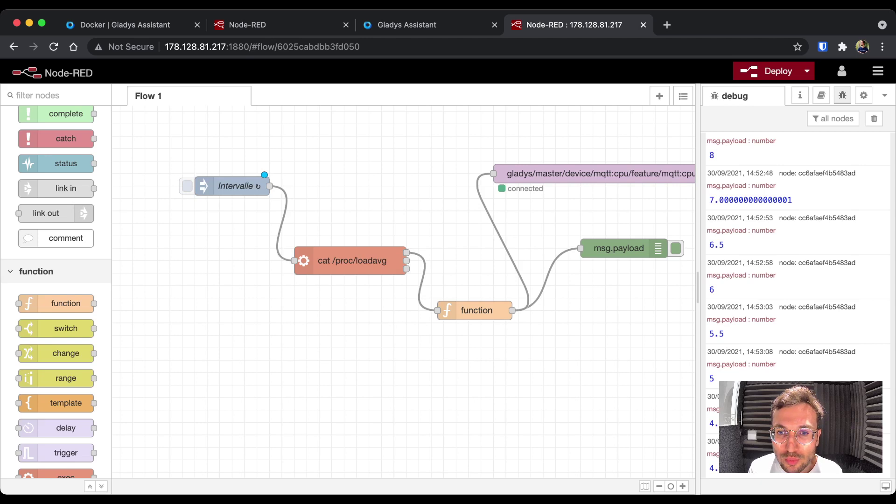
- Change the Intervalle node's repeat interval from 5 to 10 seconds and deploy
double_click(232, 185)
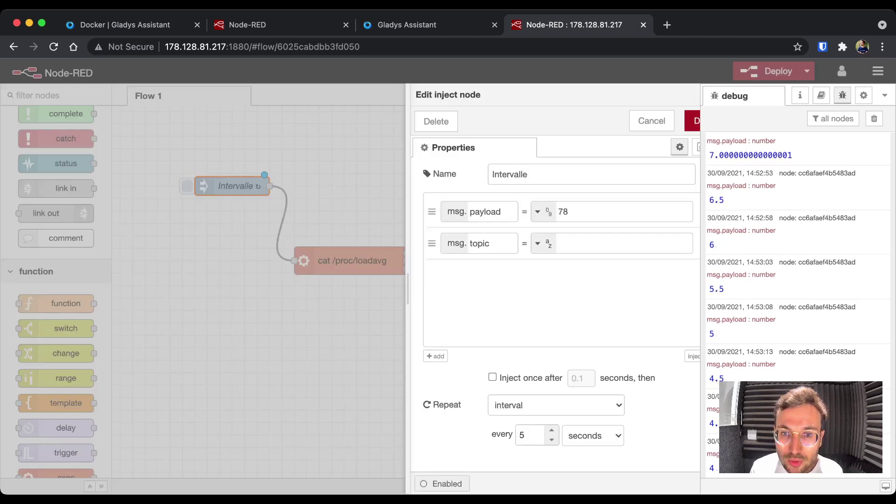
left_click(492, 435)
key("BackSpace")
type("10")
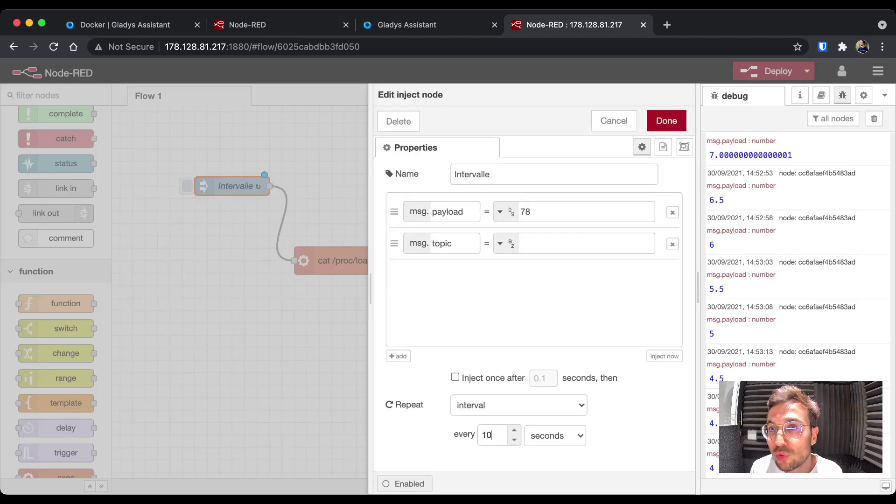
key("Return")
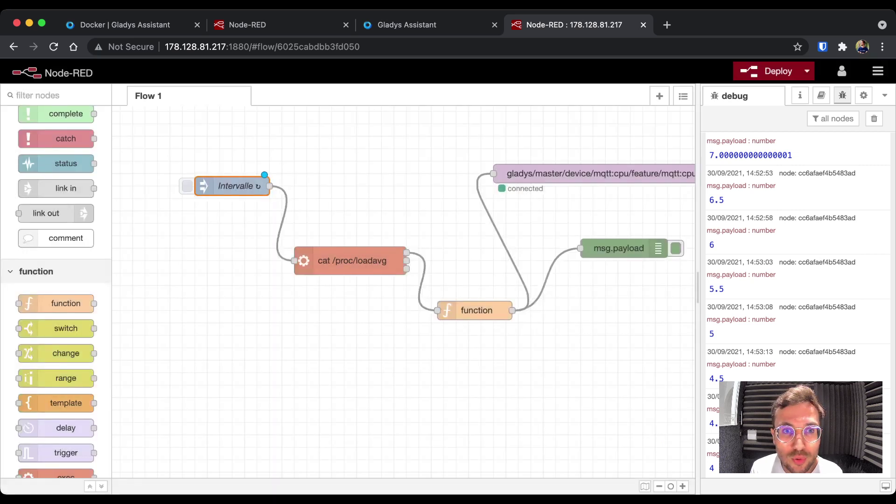
key("ctrl+d")
- Clear the debug list, watch readings 3 and 2.5 arrive 10 seconds apart, then switch to Gladys
key("ctrl+alt+l")
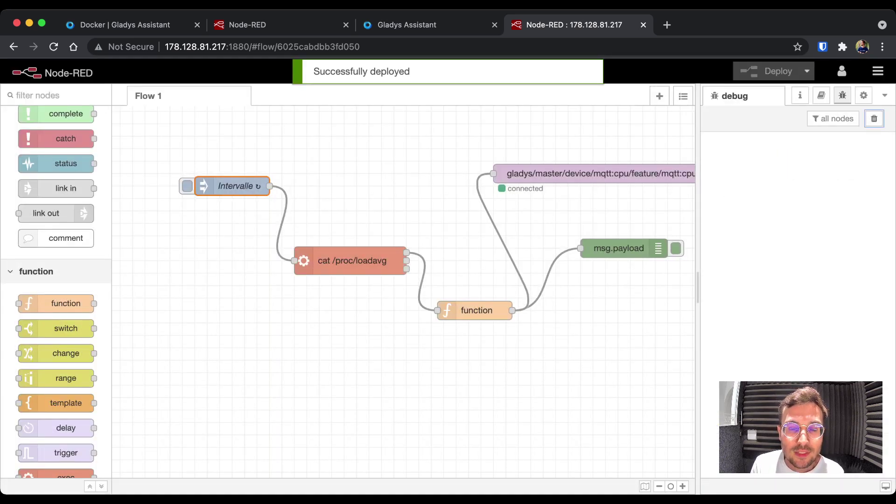
key("Escape")
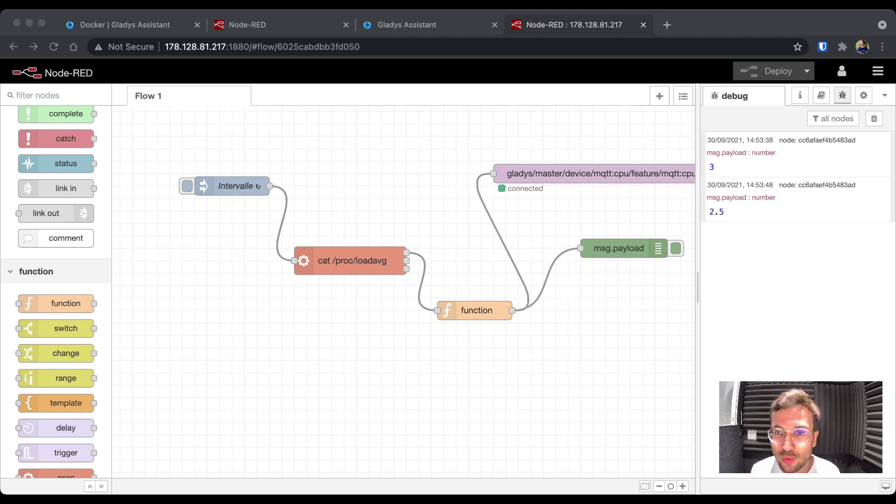
key("super+Tab")
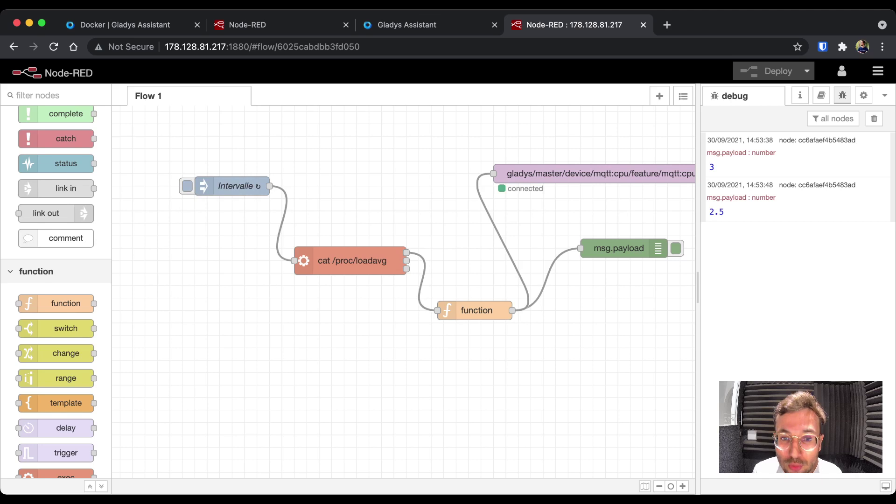
key("ctrl+shift+Tab")
- Go to the MQTT integration's device list and start a new device
left_click(242, 117)
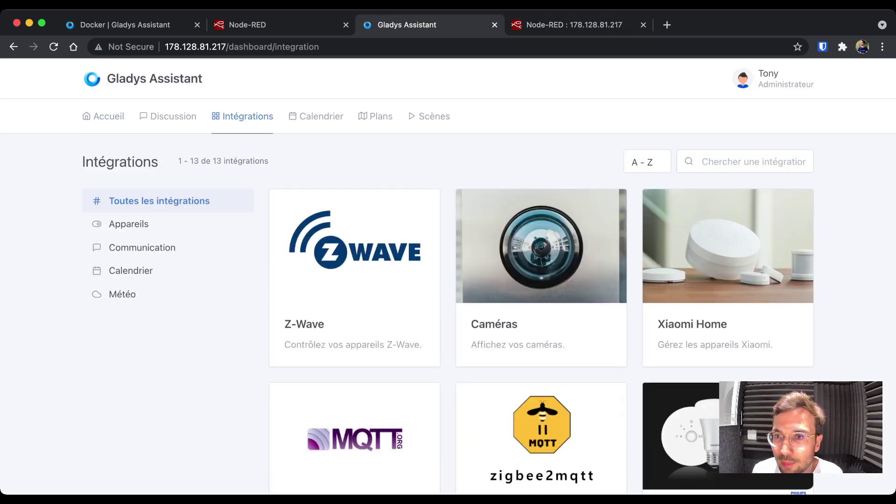
scroll(541, 280, "down", 3)
left_click(354, 360)
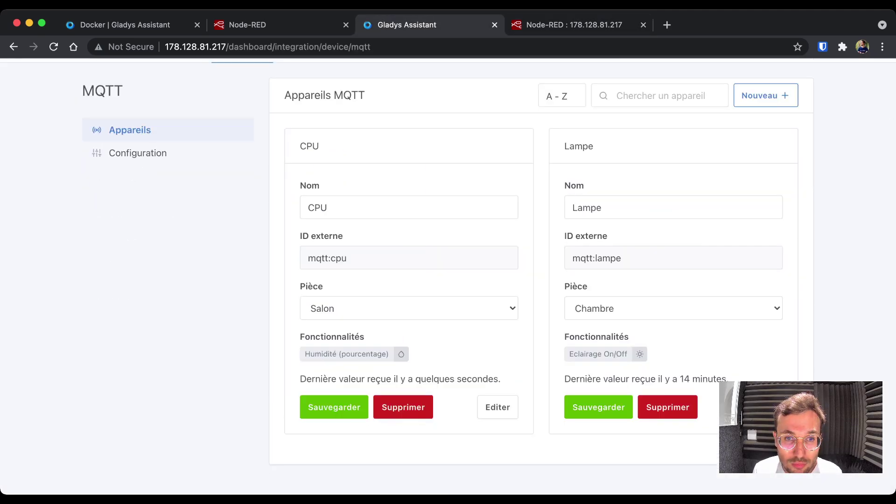
left_click(766, 95)
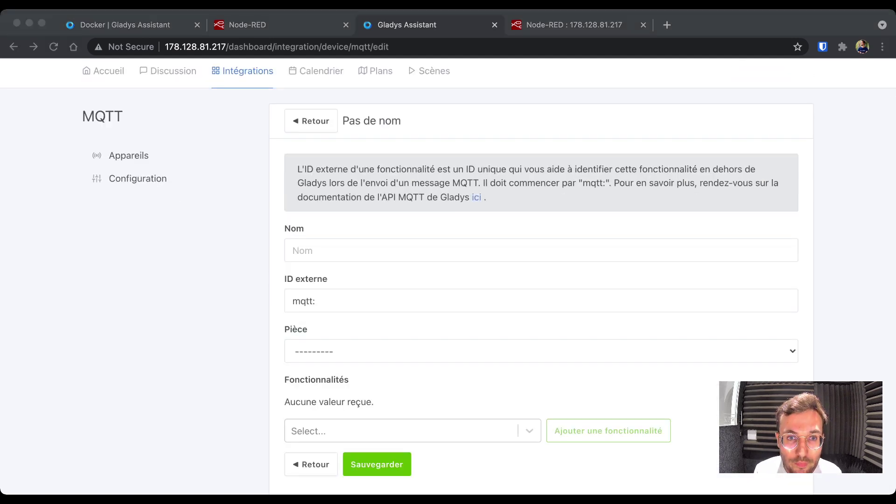
- Name the new device 'Prix du Bitcoin'
left_click(292, 250)
type("Prix du")
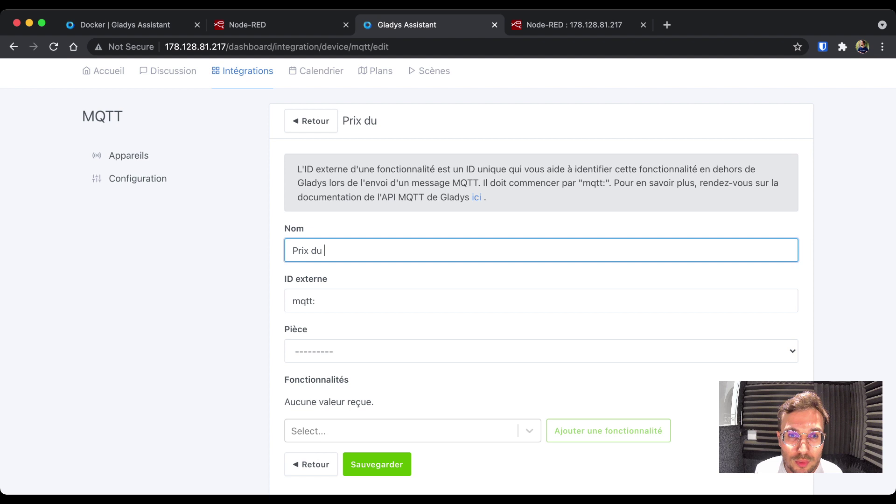
key("super+a")
type("Bitcoin")
key("super+a")
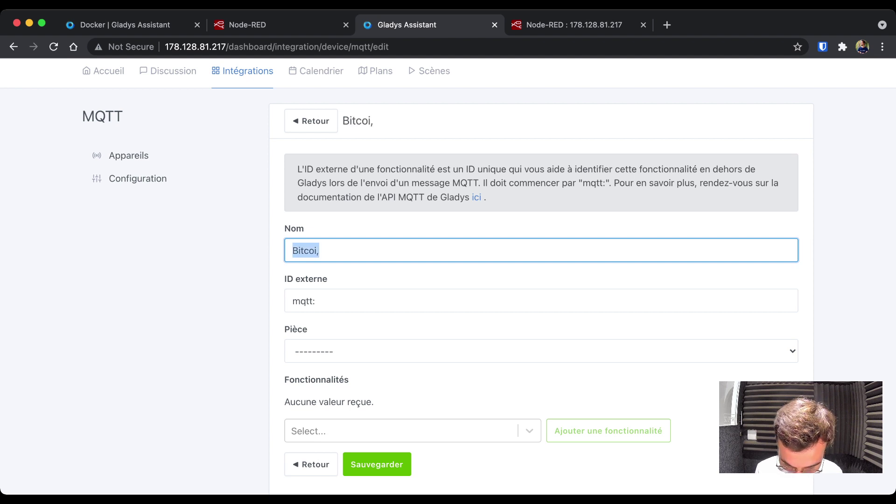
key("BackSpace")
type("Te")
key("BackSpace")
key("BackSpace")
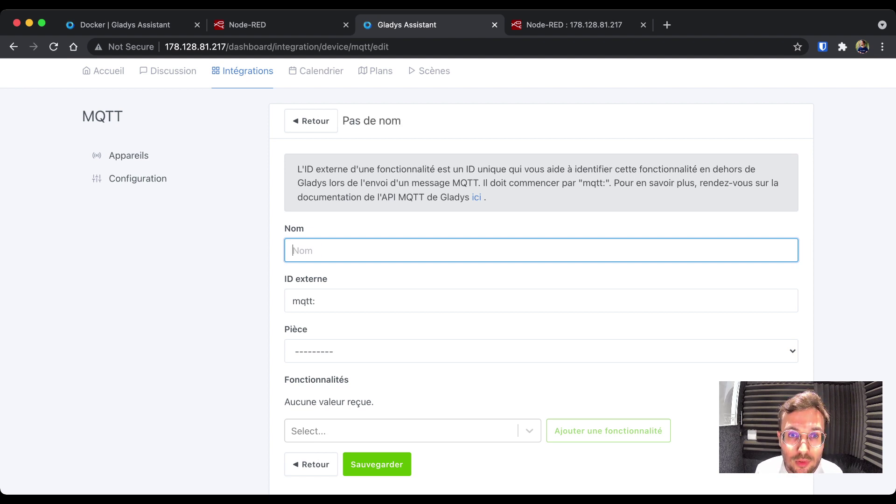
type("Prix du Bitcoin")
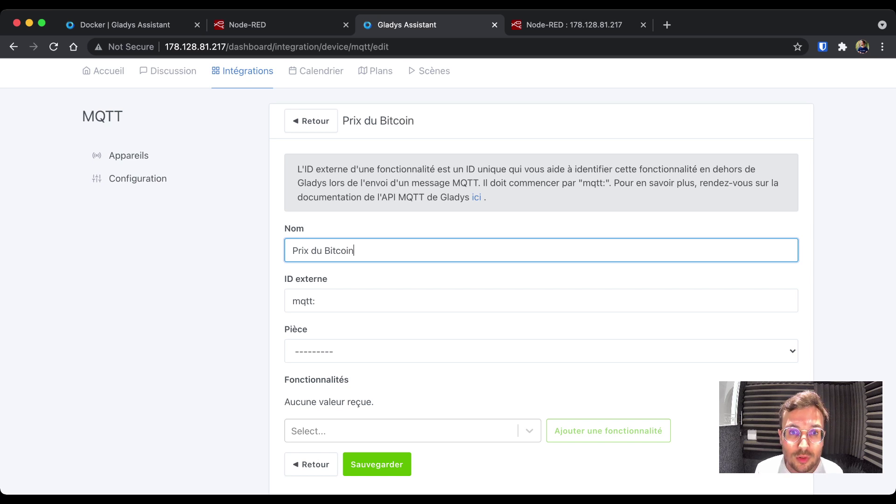
- Give the device external ID mqtt:bitcoin and put it in room Salon
left_click(315, 301)
type("bitcoi,")
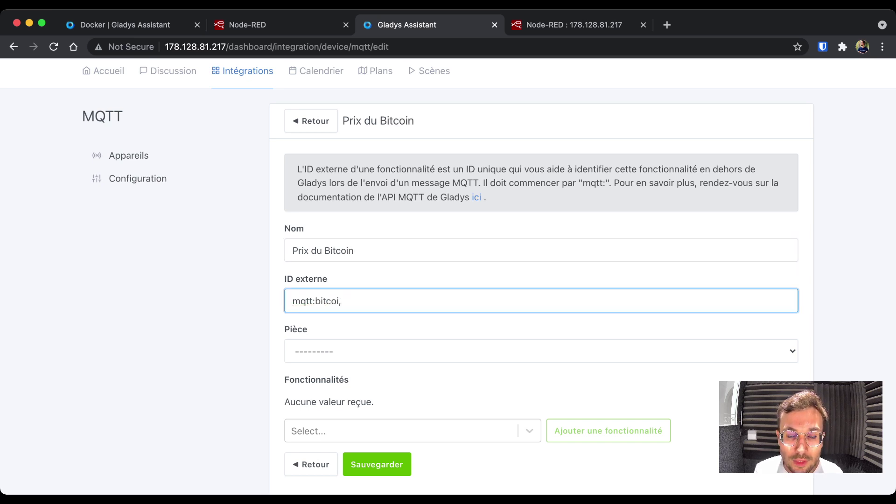
key("BackSpace")
type("n")
key("Tab")
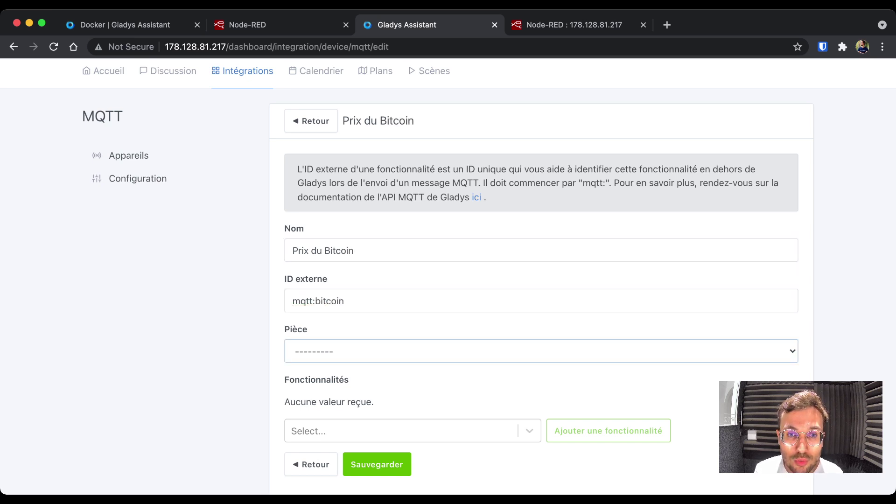
key("c")
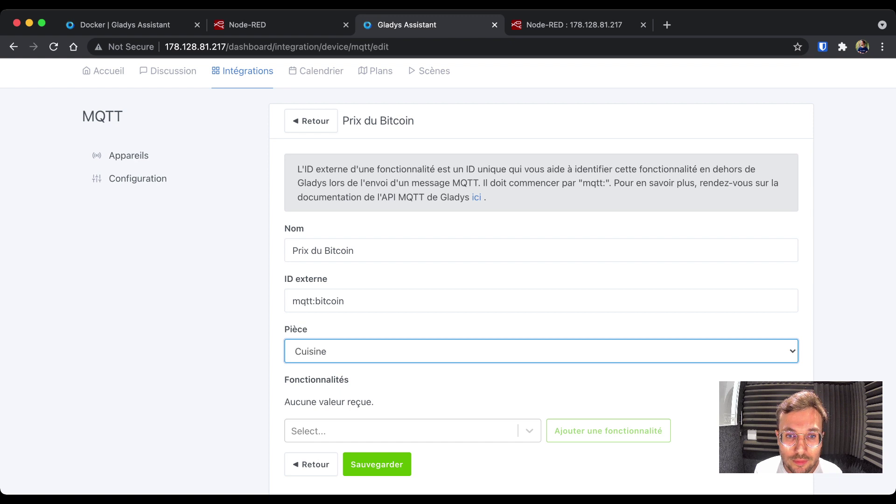
key("s")
- Add an Inconnu feature named 'Prix du Bitcoin' with external ID mqtt:bitcoin
key("Tab")
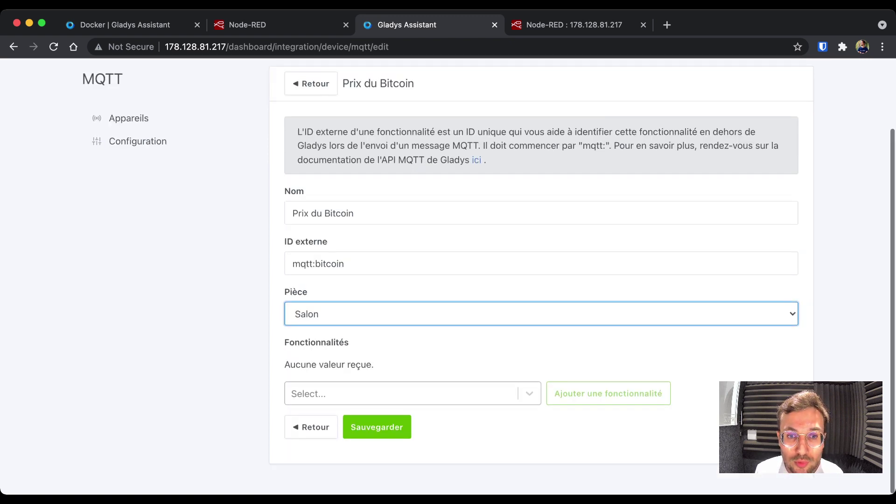
type("incon")
key("Return")
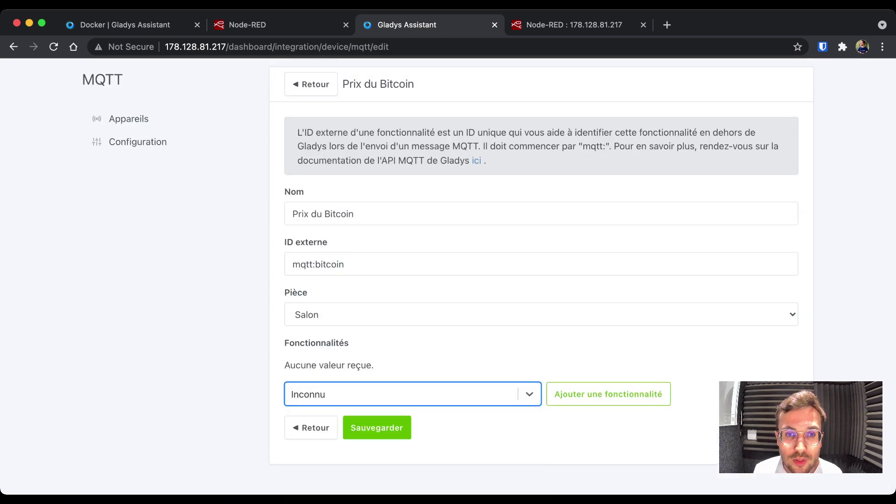
key("Tab")
key("Return")
scroll(541, 280, "down", 3)
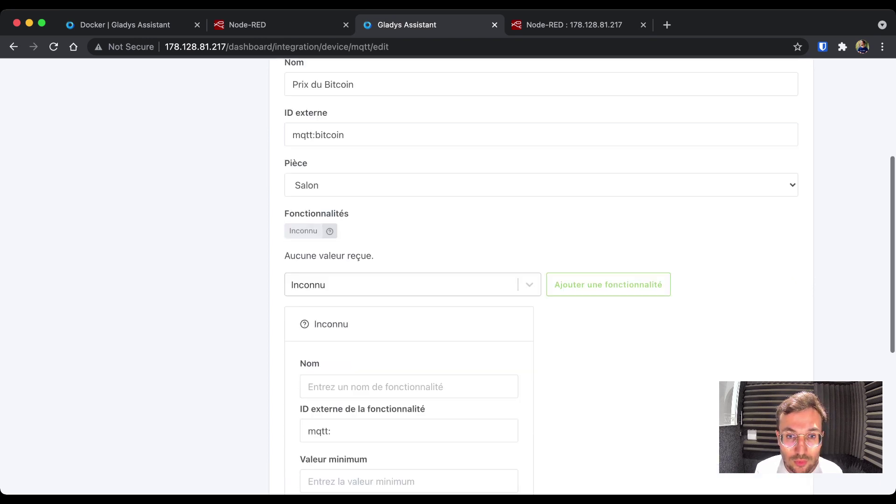
key("Tab")
type("Prix d")
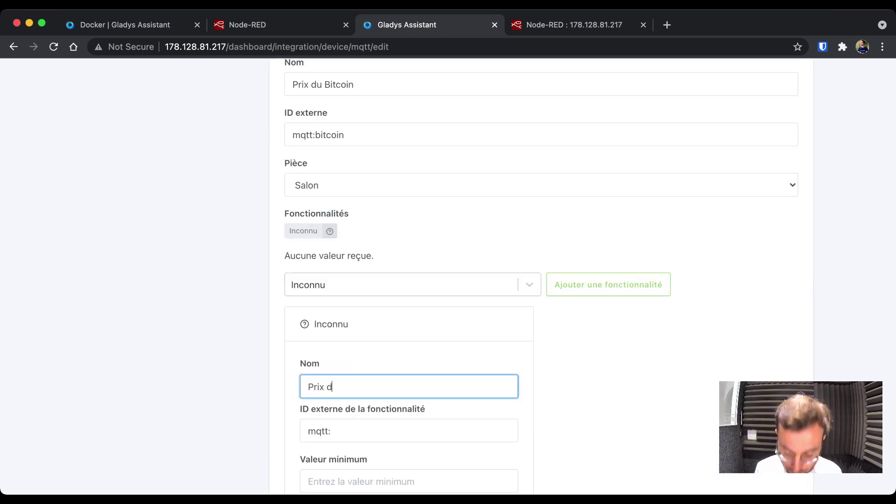
type("u Bitcoin")
left_click(331, 431)
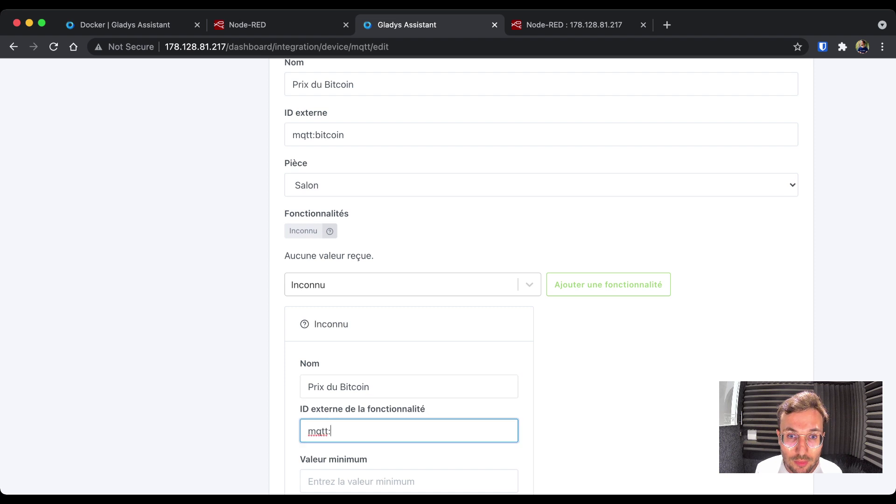
type("bitcoin")
scroll(541, 279, "down", 5)
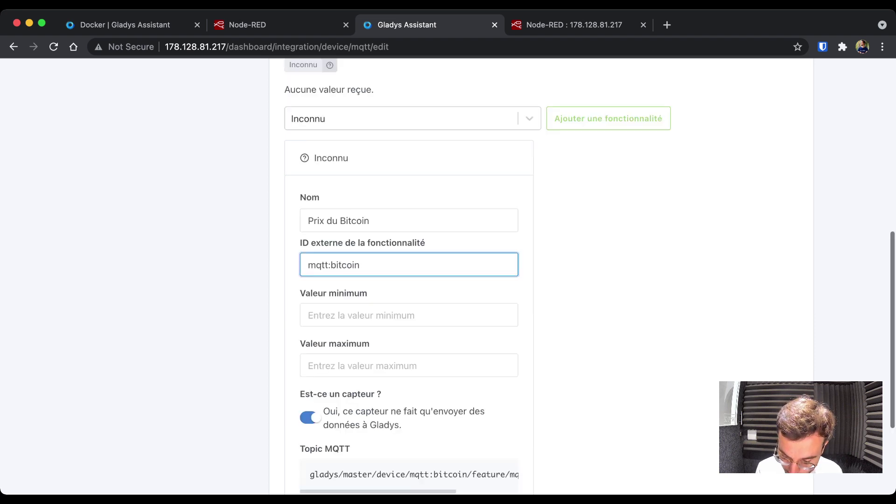
left_click(401, 298)
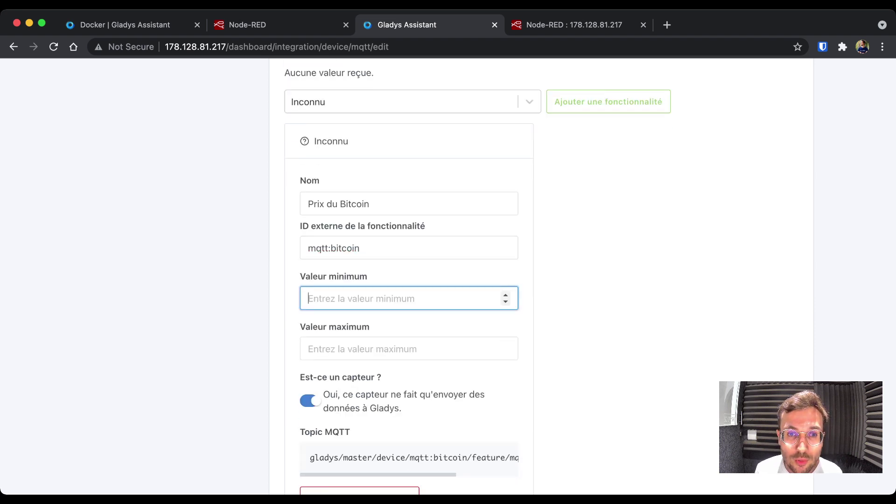
type("0")
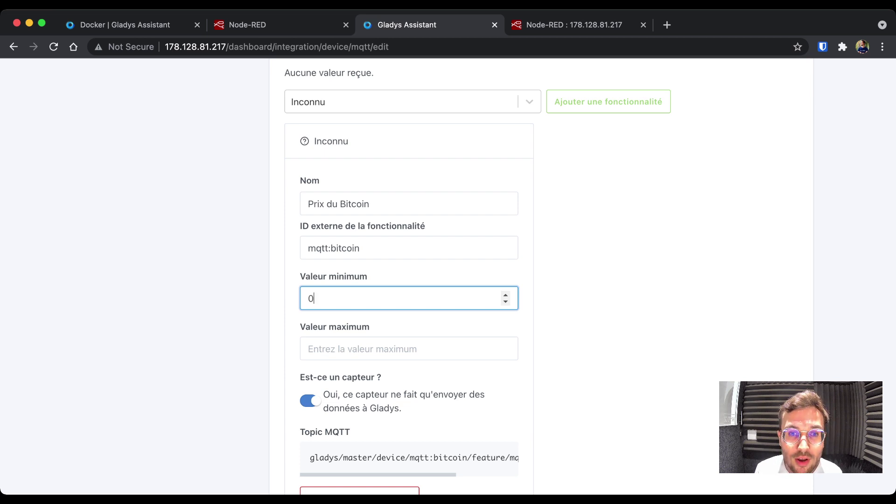
key("Tab")
type("1000000000")
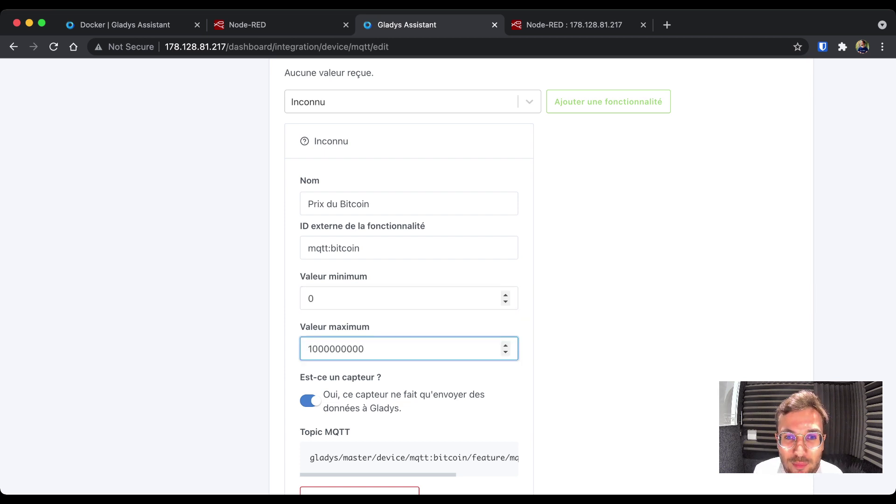
scroll(505, 298, "down", 3)
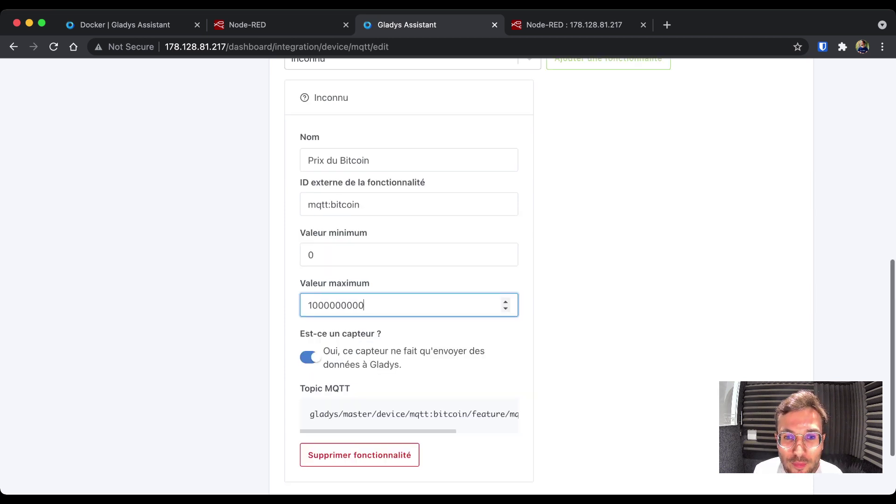
scroll(376, 428, "down", 3)
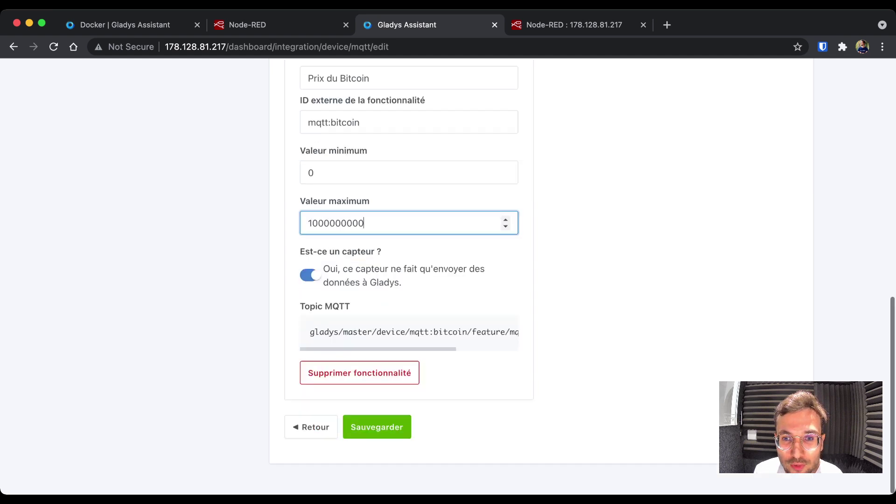
left_click(376, 427)
left_click_drag(310, 332, 518, 333)
key("ctrl+c")
key("ctrl+Tab")
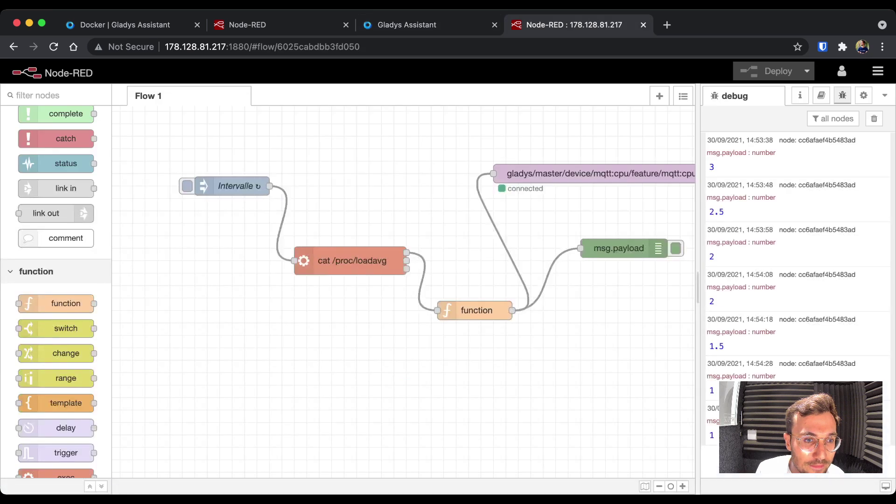
- Place a new mqtt out node in the Node-RED flow
scroll(56, 317, "down", 6)
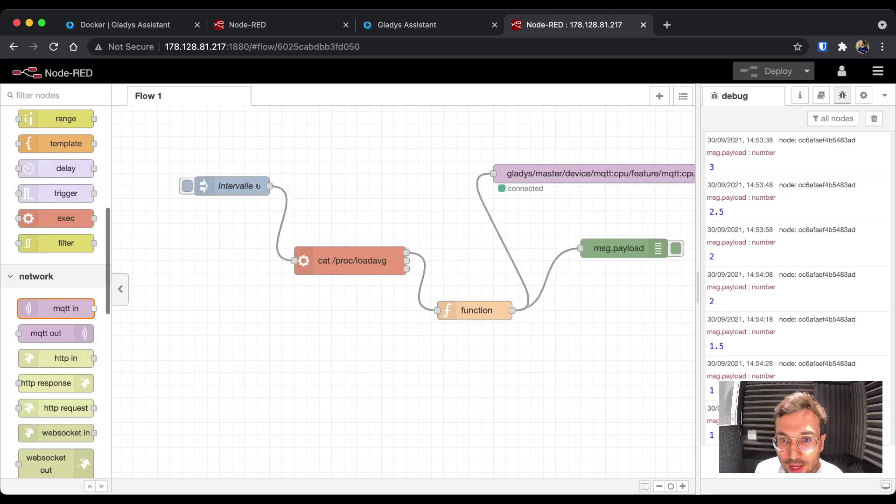
left_click_drag(56, 333, 544, 407)
scroll(544, 407, "down", 5)
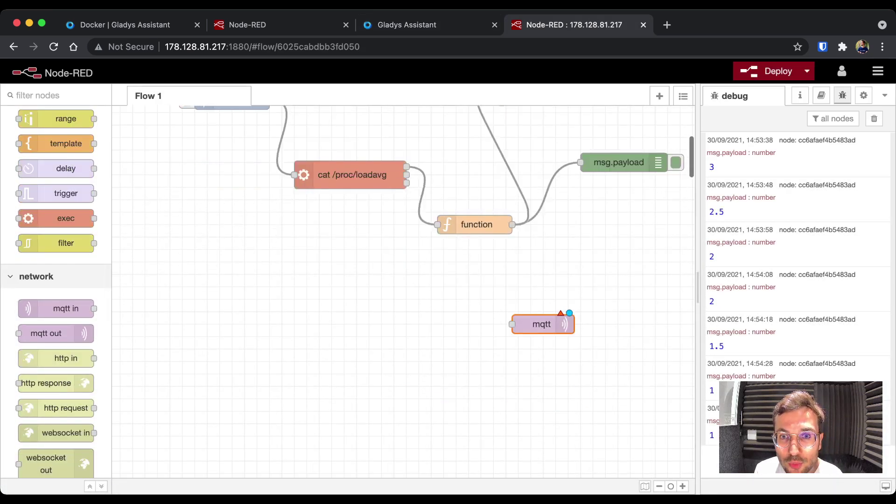
left_click_drag(546, 322, 461, 337)
double_click(461, 337)
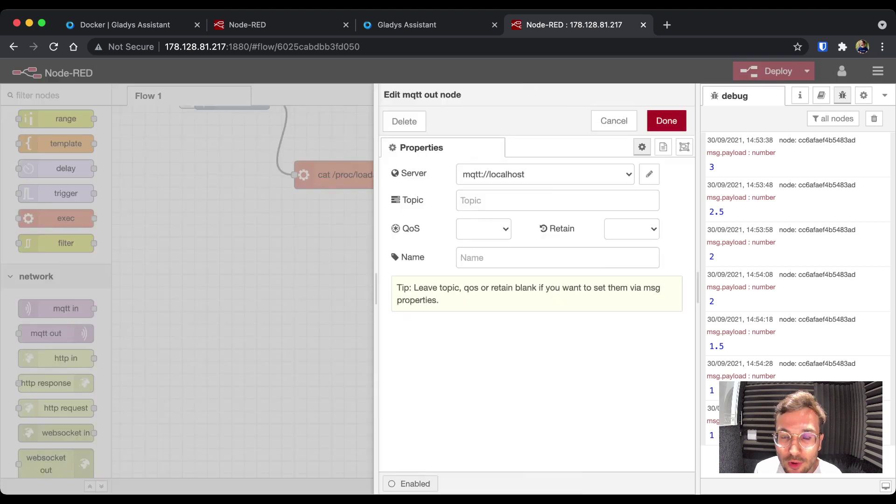
- Set the node's topic to gladys/master/device/mqtt:bitcoin/feature/mqtt:bitcoin/state with QoS 2
left_click(558, 201)
key("ctrl+v")
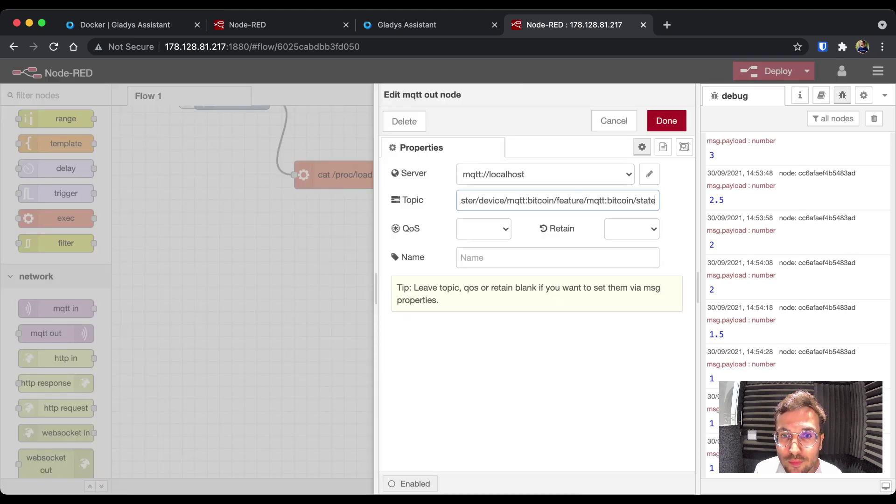
key("Home")
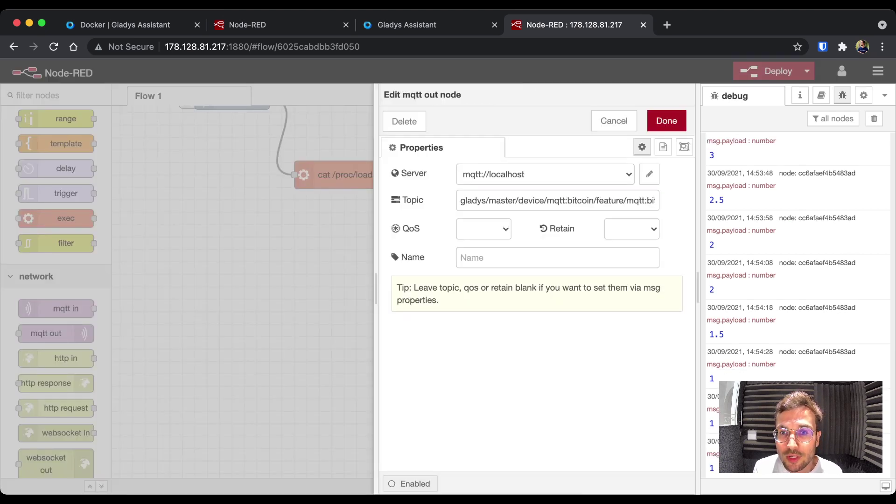
left_click(483, 229)
left_click(666, 121)
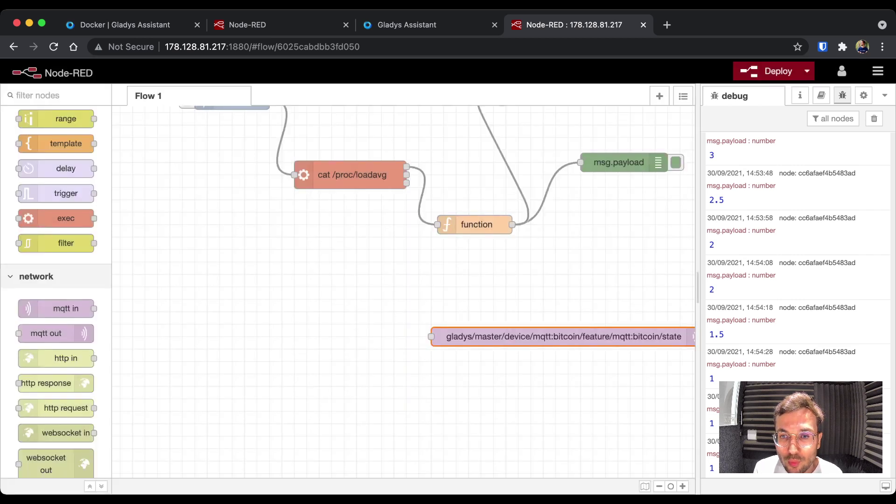
scroll(404, 261, "right", 5)
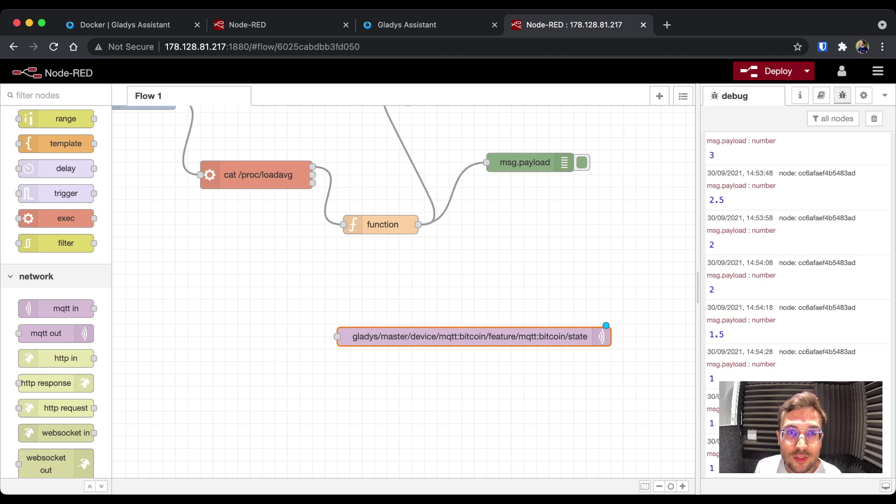
key("ctrl+shift+Tab")
scroll(447, 280, "up", 10)
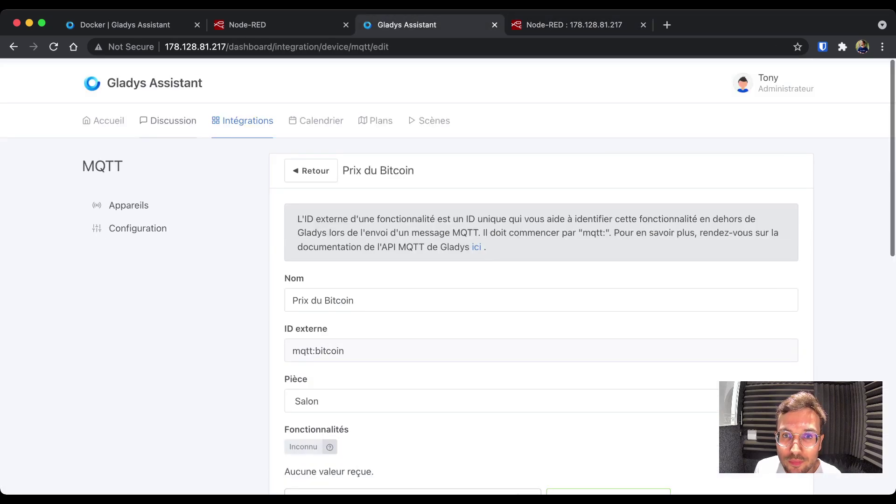
- Add Prix du Bitcoin to the Salon card on the home dashboard and save it
left_click(310, 170)
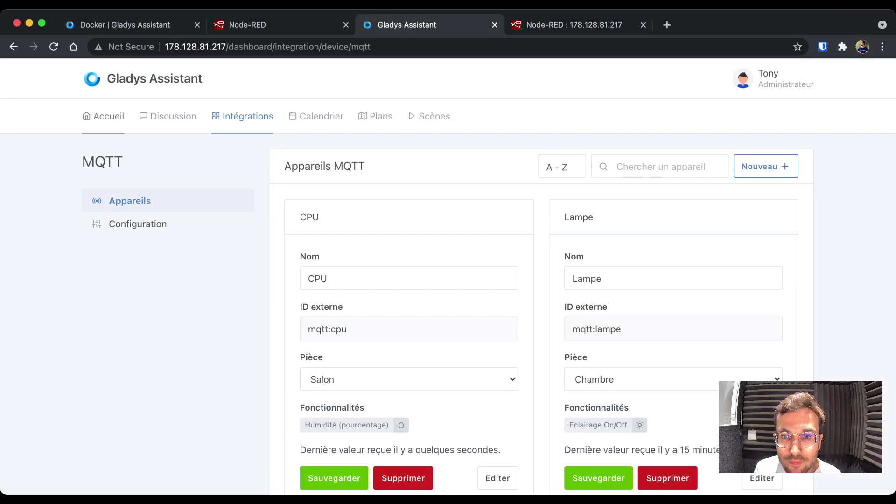
left_click(103, 116)
left_click(727, 160)
scroll(447, 280, "down", 2)
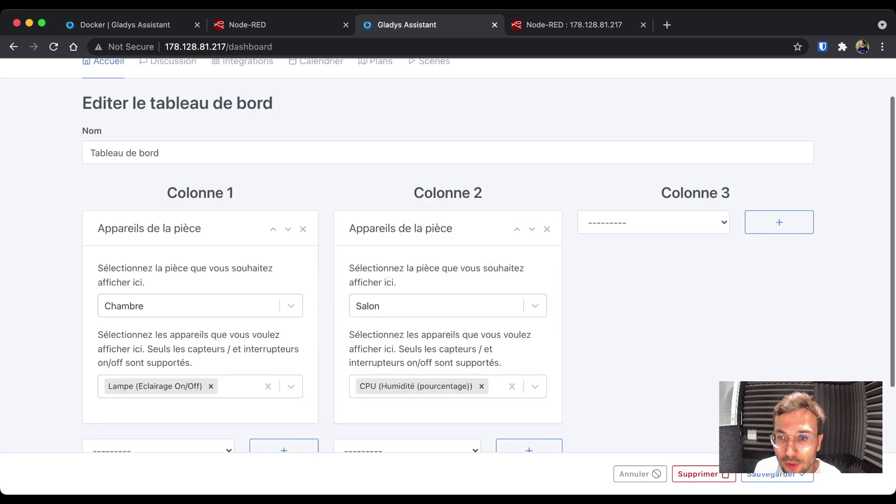
left_click(535, 386)
scroll(448, 280, "down", 1)
left_click(401, 398)
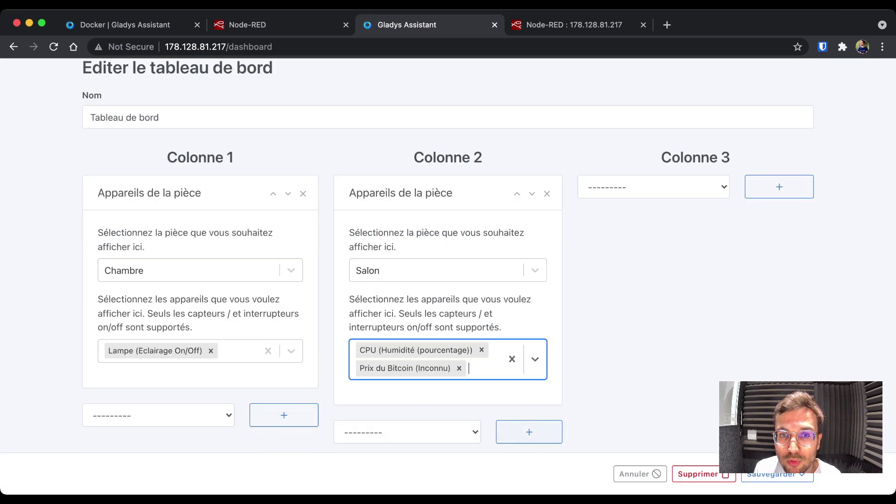
left_click(777, 477)
triple_click(516, 276)
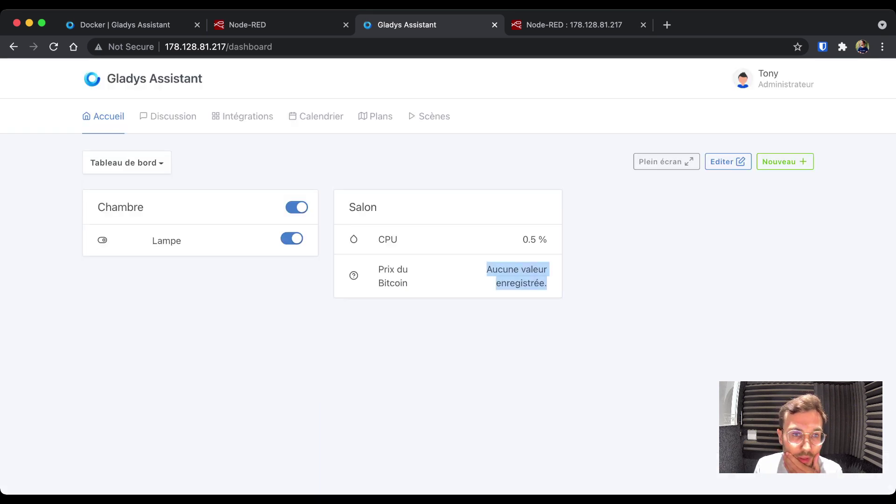
left_click(516, 276)
left_click(574, 25)
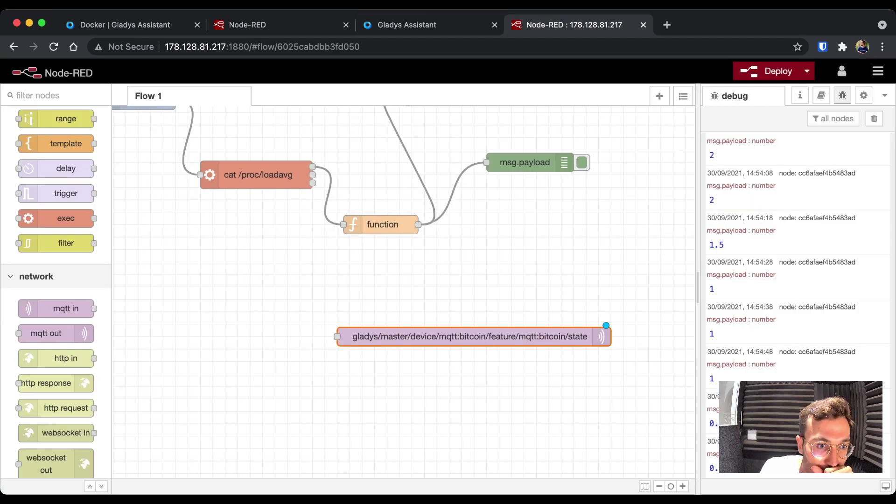
- Add an http request node from the network palette left of the Bitcoin MQTT node and edit its settings
scroll(404, 280, "left", 2)
scroll(56, 280, "down", 4)
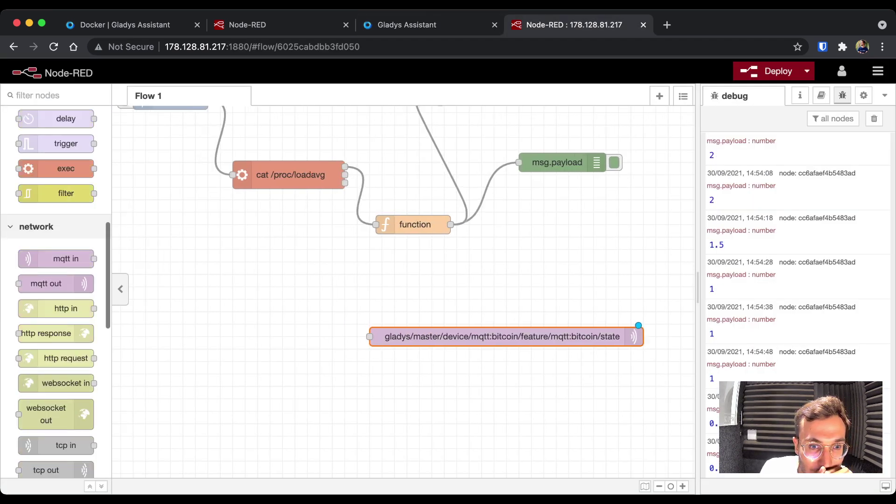
left_click_drag(66, 320, 284, 336)
double_click(284, 336)
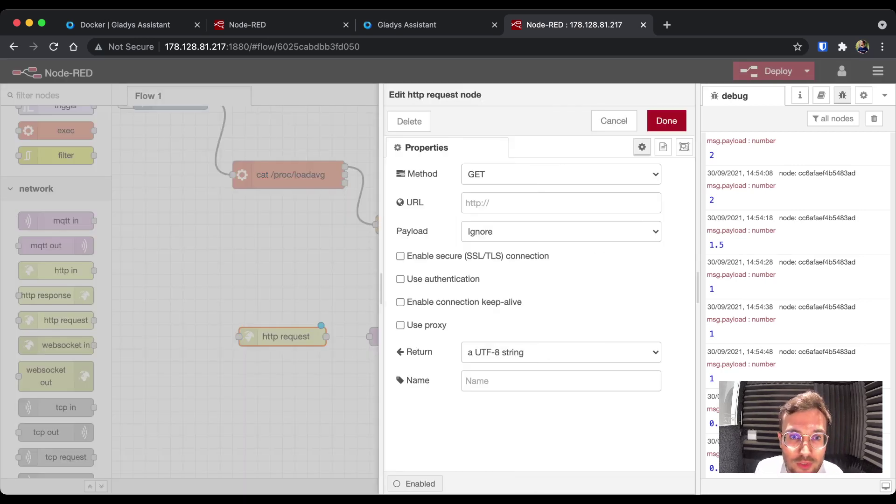
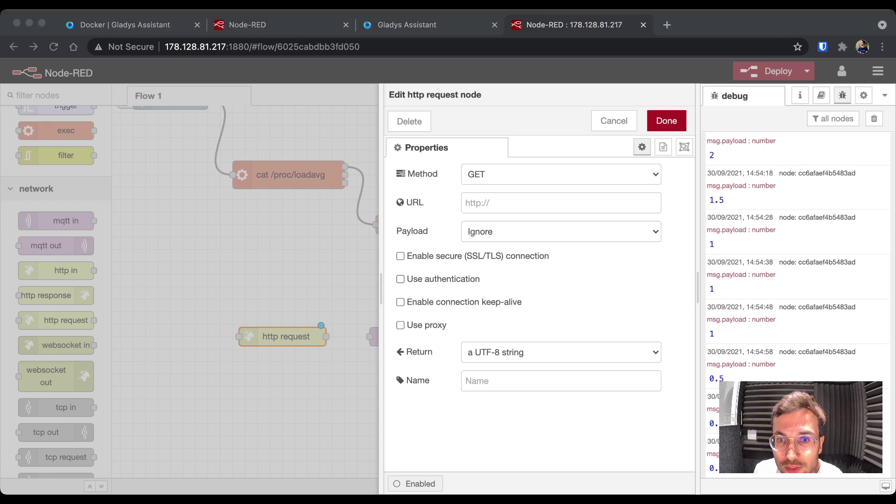
- Point the http request node at the Coinbase USD spot price URL, returning a parsed JSON object
left_click(560, 202)
type("https://api.coinbase.com/v2/prices/spot?currency=USD")
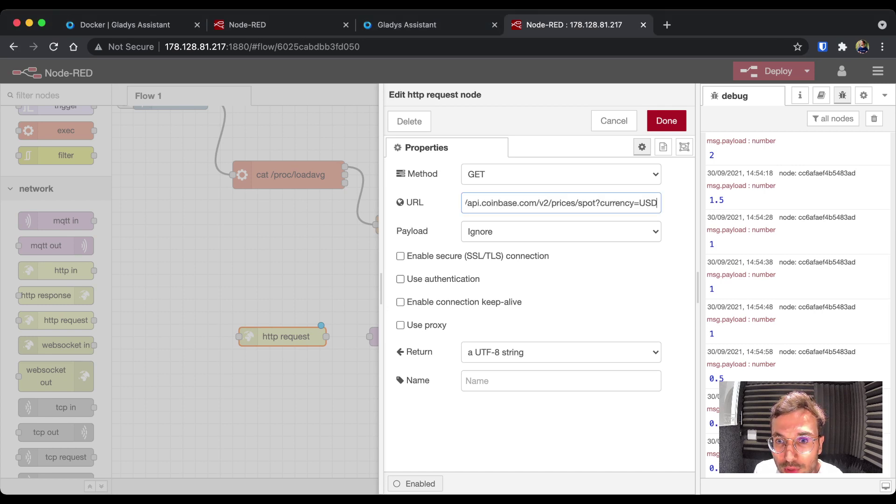
left_click_drag(548, 203, 659, 202)
left_click(502, 203)
left_click(615, 203)
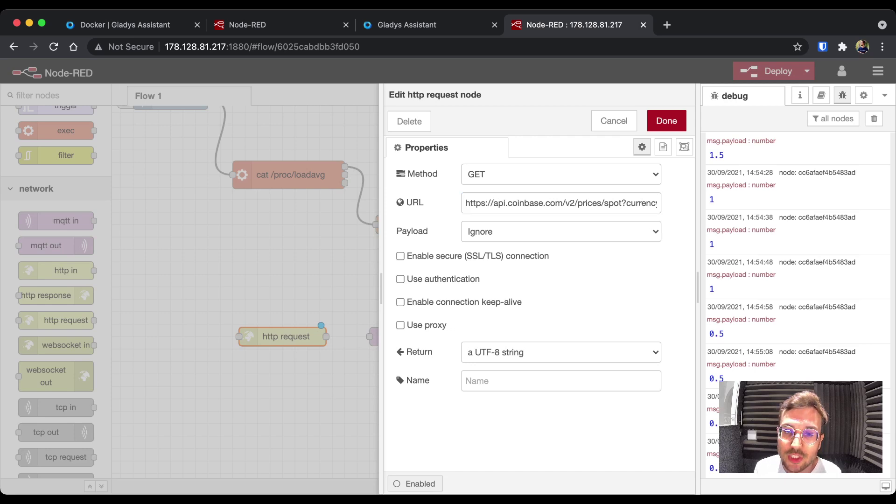
left_click(560, 352)
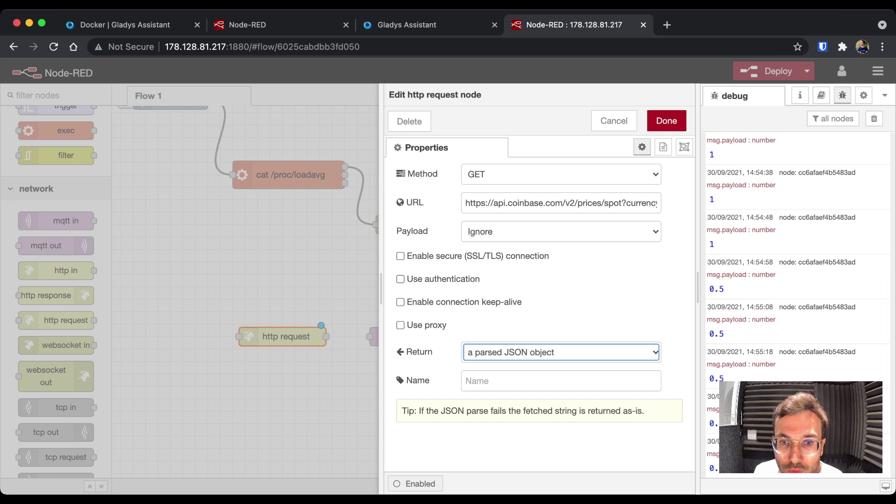
left_click(666, 121)
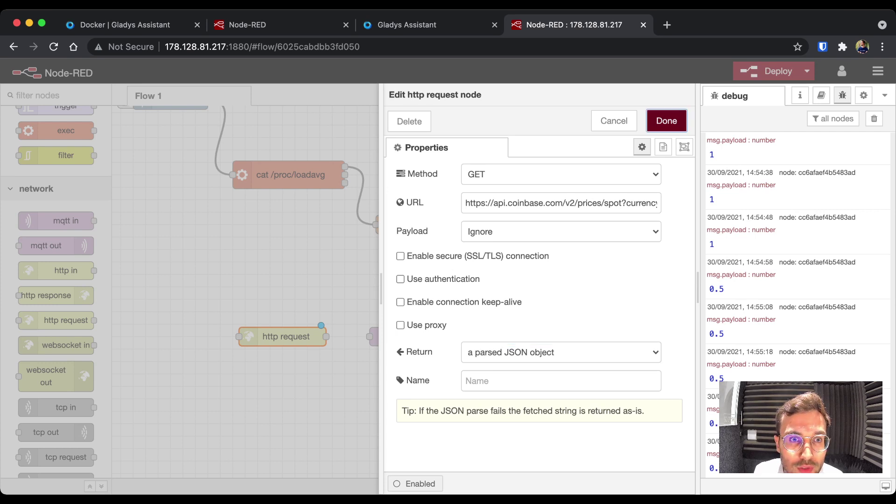
scroll(401, 228, "up", 3)
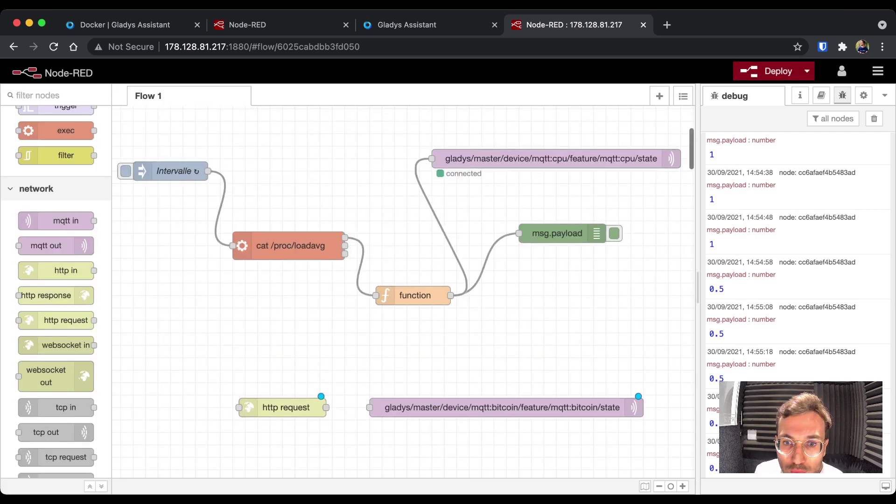
- Set the Intervalle inject's Repeat to none, deploy, and clear the debug panel
left_click(170, 171)
double_click(170, 171)
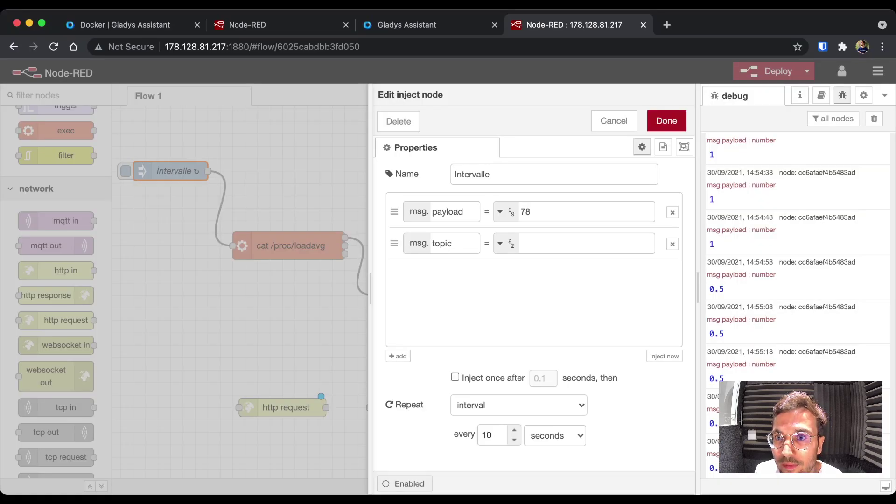
key("Up")
key("ctrl+Return")
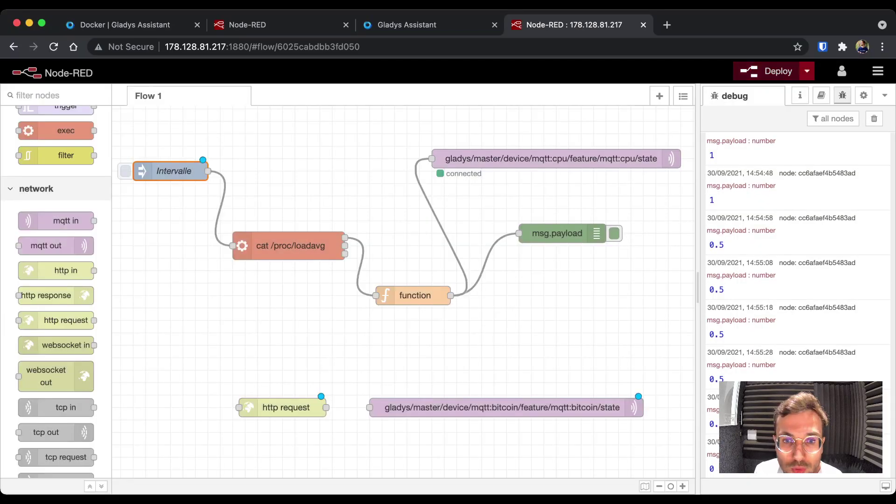
left_click(778, 71)
left_click(874, 118)
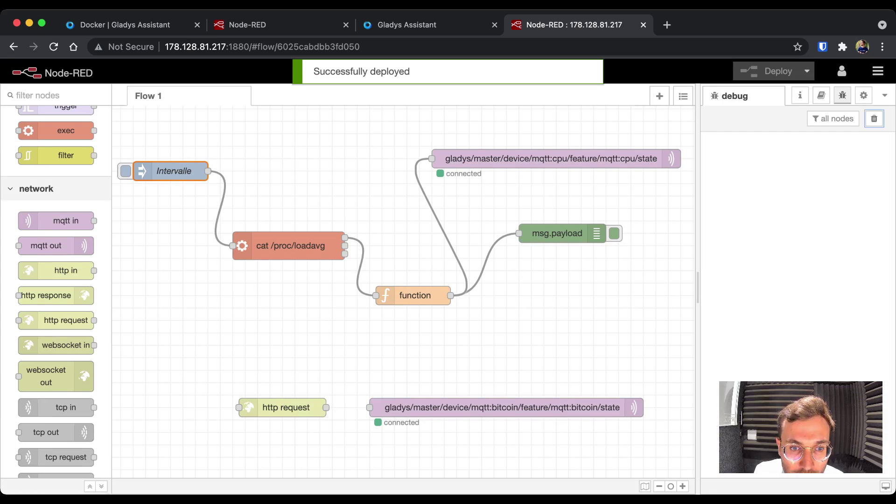
- Review the http request node's settings without changing them
scroll(397, 233, "down", 3)
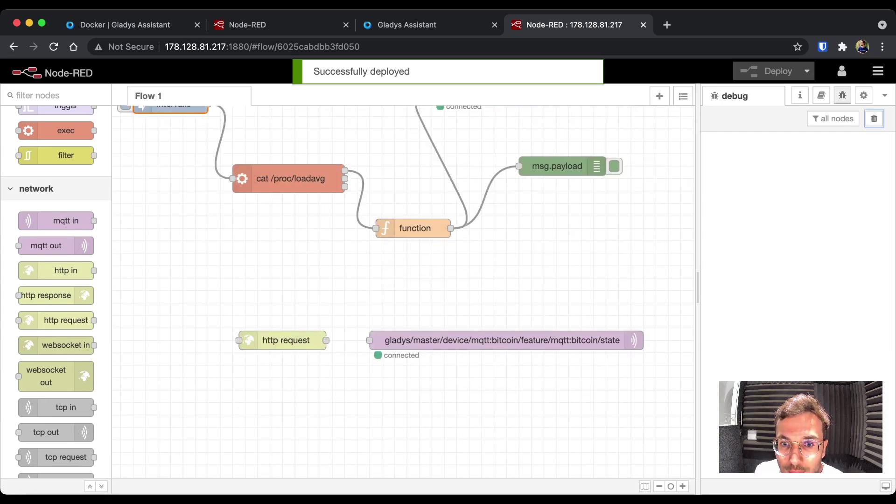
left_click(282, 340)
key("Return")
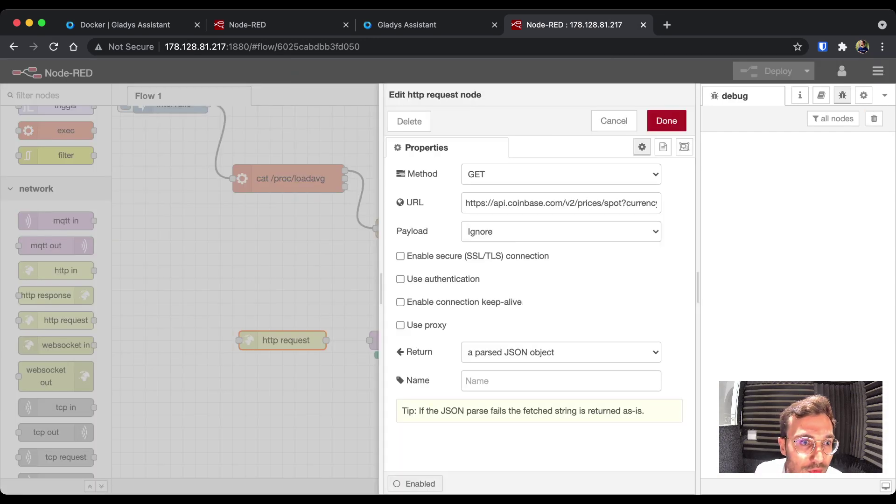
key("ctrl+Return")
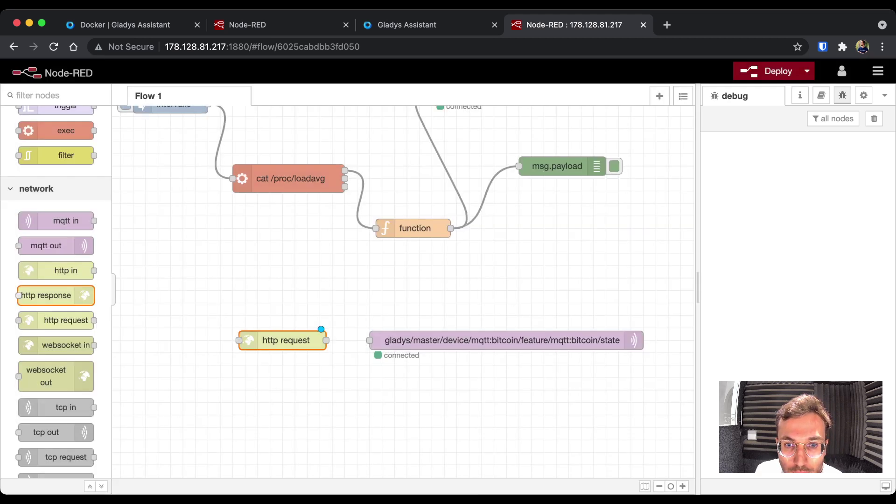
scroll(56, 280, "up", 10)
- Add a msg.payload debug node beside http request and wire http request's output into it
left_click_drag(45, 175, 352, 415)
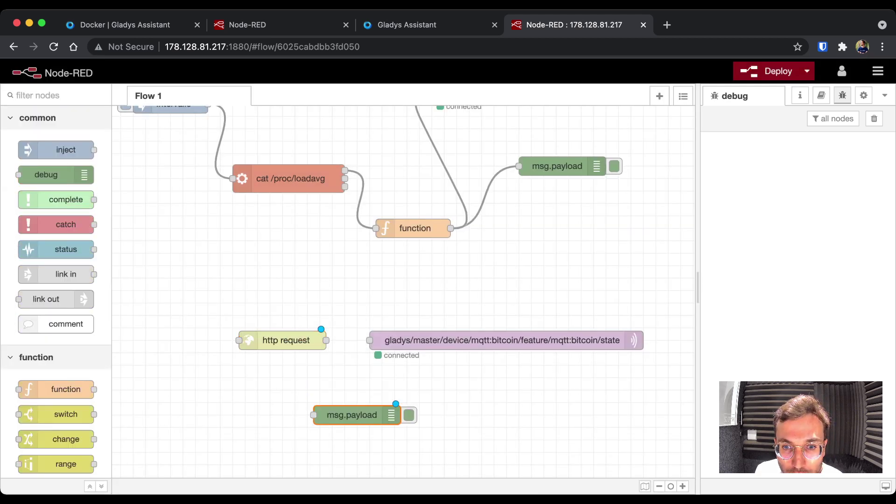
left_click_drag(466, 340, 592, 316)
left_click_drag(352, 414, 507, 377)
left_click_drag(326, 340, 469, 378)
left_click_drag(285, 340, 366, 365)
scroll(56, 292, "down", 10)
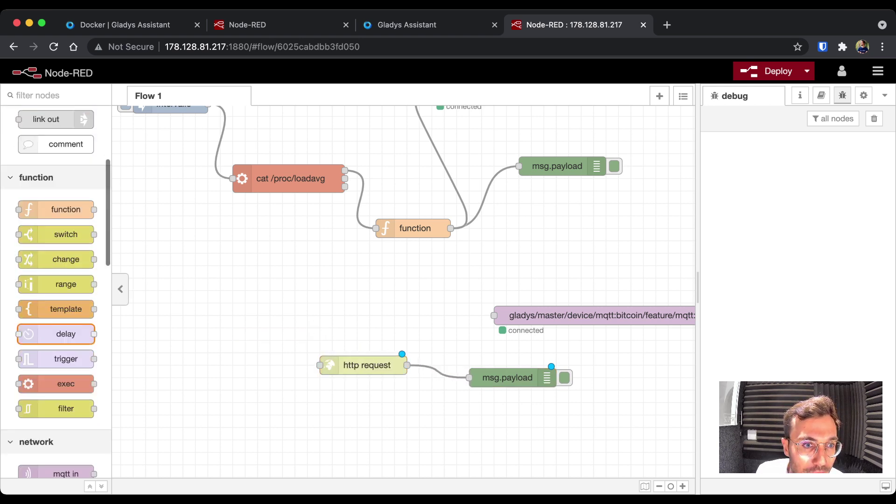
scroll(56, 292, "up", 8)
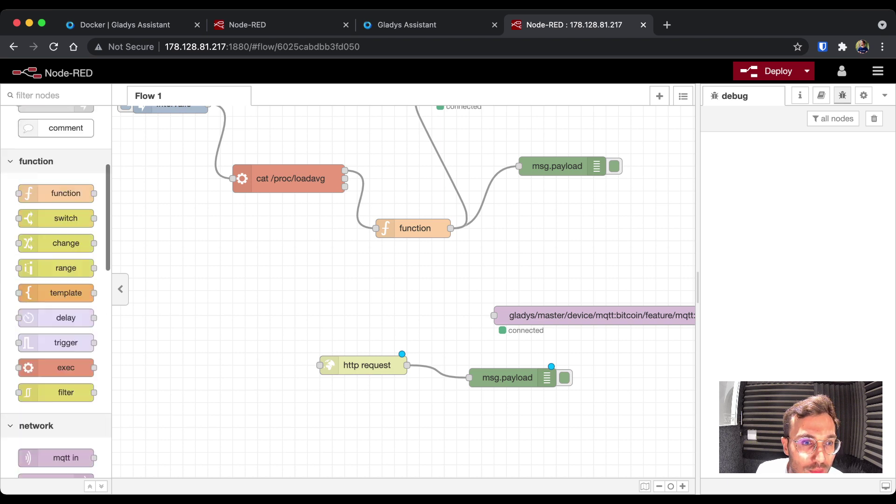
scroll(56, 224, "up", 2)
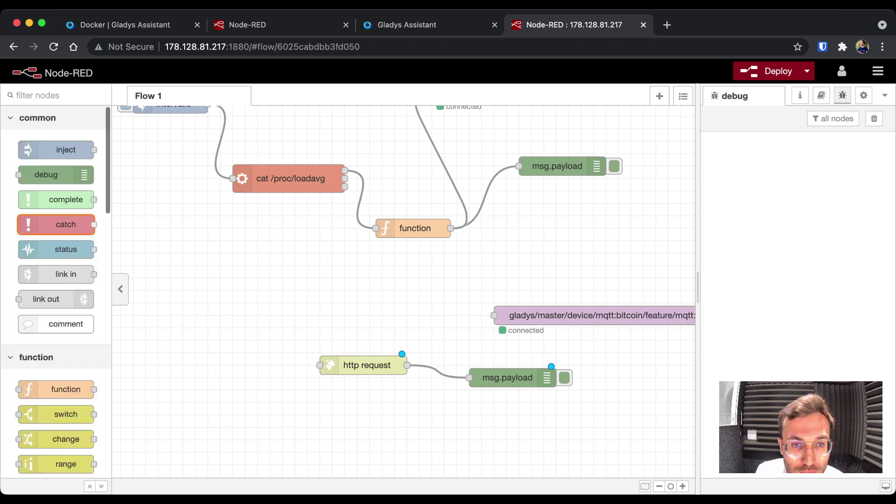
- Add a timestamp inject feeding http request, deploy, and fire it once
mouse_move(56, 150)
left_mouse_down()
mouse_move(187, 266)
mouse_move(185, 363)
mouse_move(320, 364)
left_mouse_up()
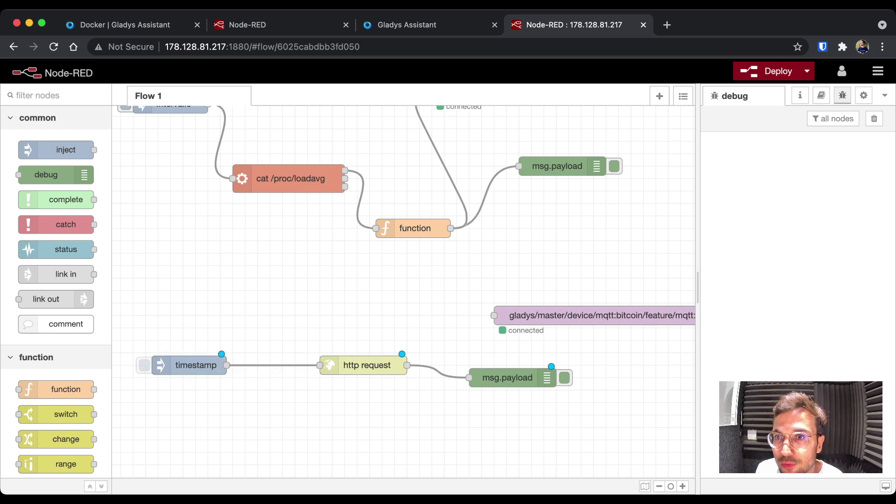
left_click_drag(196, 364, 228, 365)
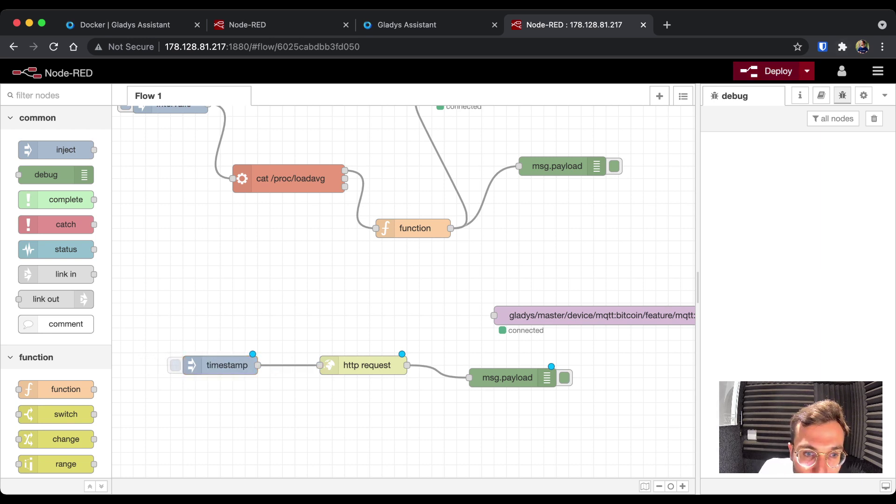
key("super+d")
left_click(175, 364)
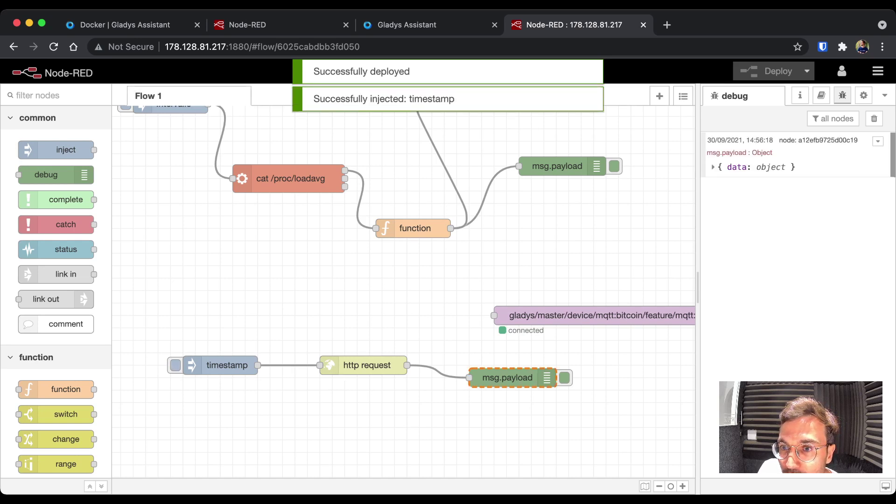
- Expand the debug message to read base BTC, currency USD, amount 43491.07
left_click(713, 166)
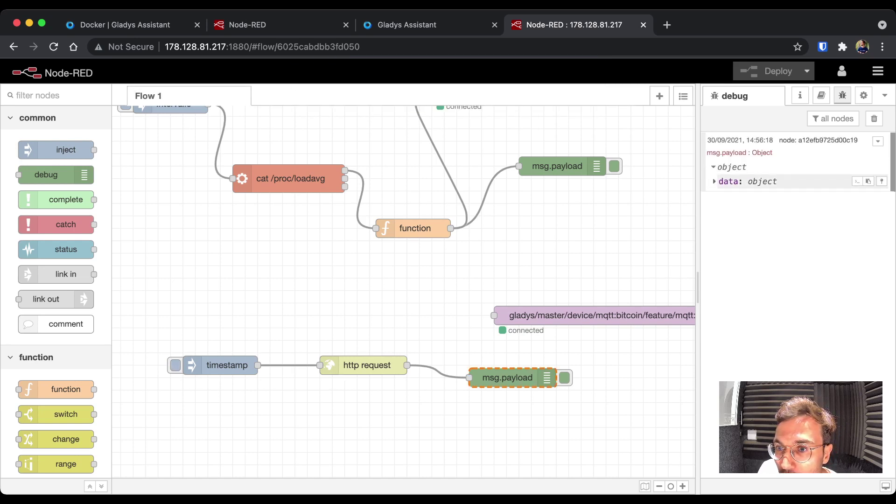
left_click(714, 182)
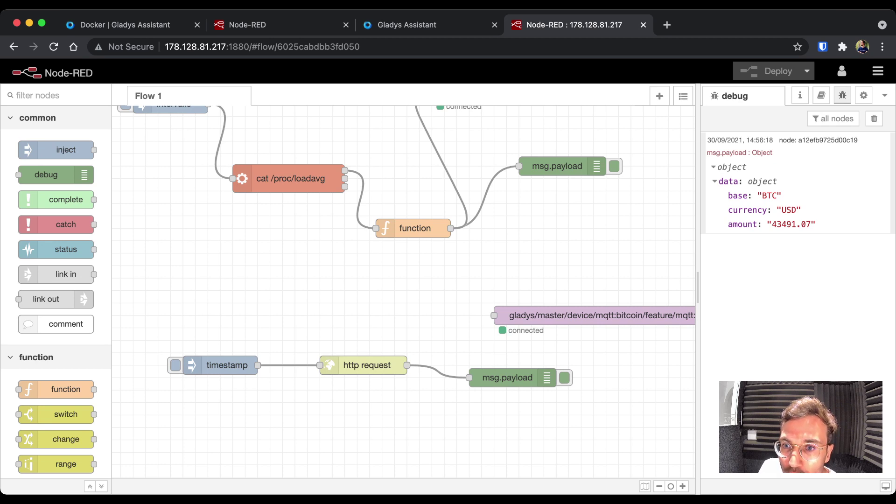
left_click(496, 316)
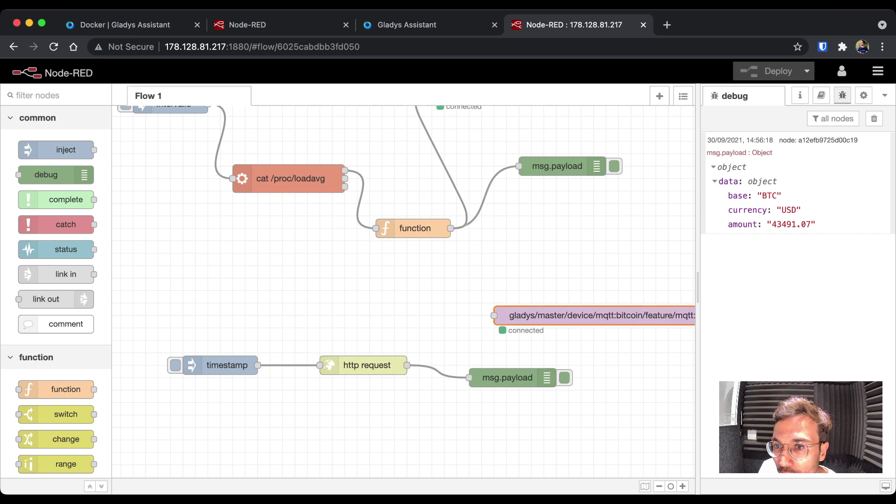
- Add a change node above http request and wire http request's output into it
left_click_drag(497, 316, 521, 303)
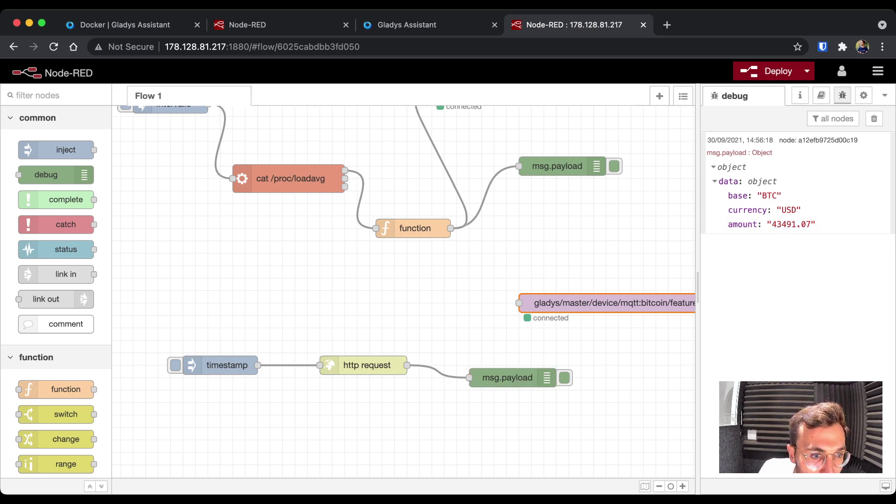
scroll(56, 326, "down", 5)
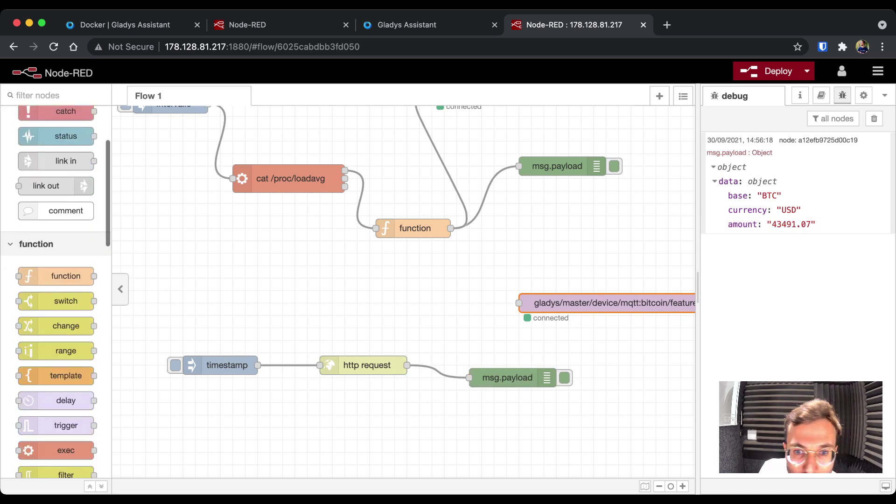
left_click_drag(56, 325, 450, 327)
left_click(422, 368)
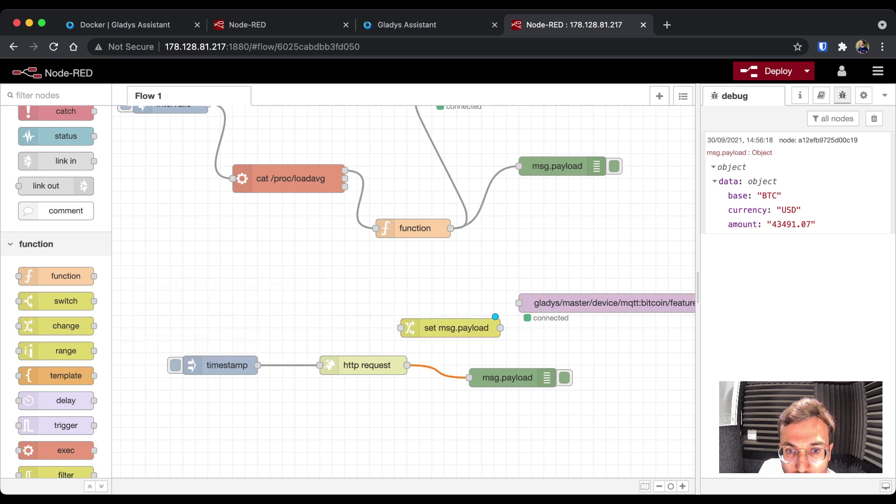
left_click_drag(406, 365, 400, 328)
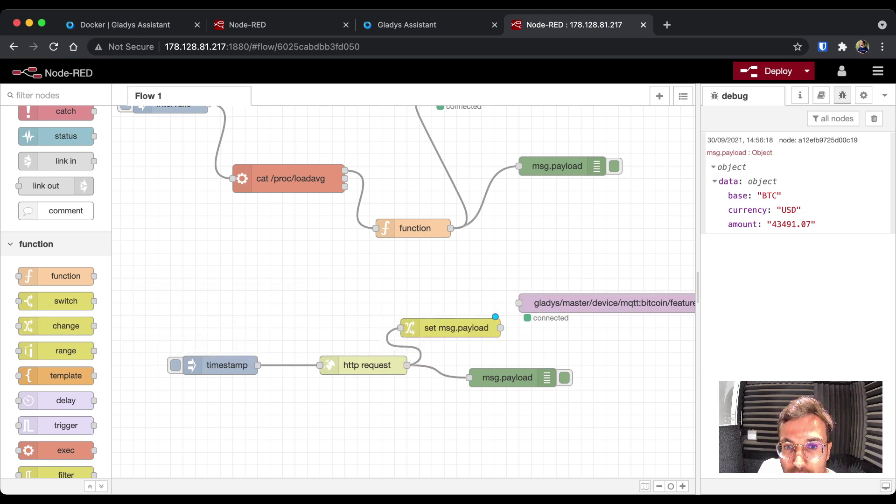
left_click_drag(457, 327, 463, 315)
- Make the change node set msg.payload to msg.payload.data.amount
key("Return")
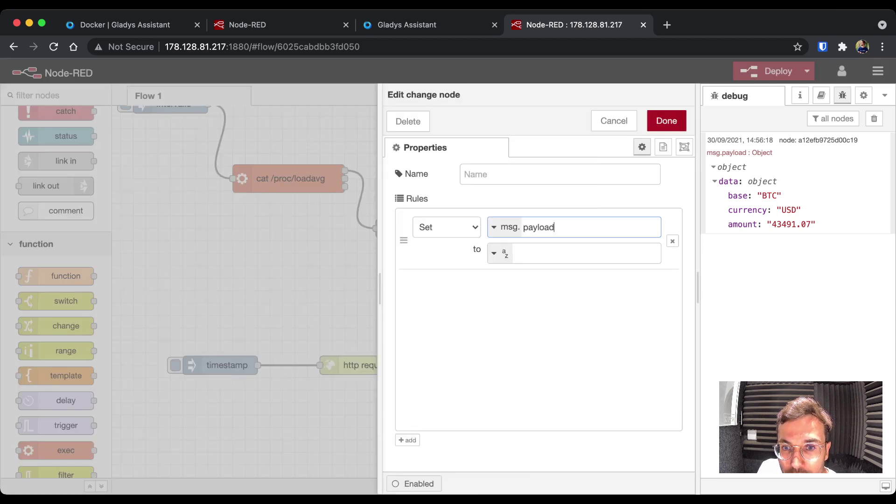
left_click(494, 253)
left_click(505, 302)
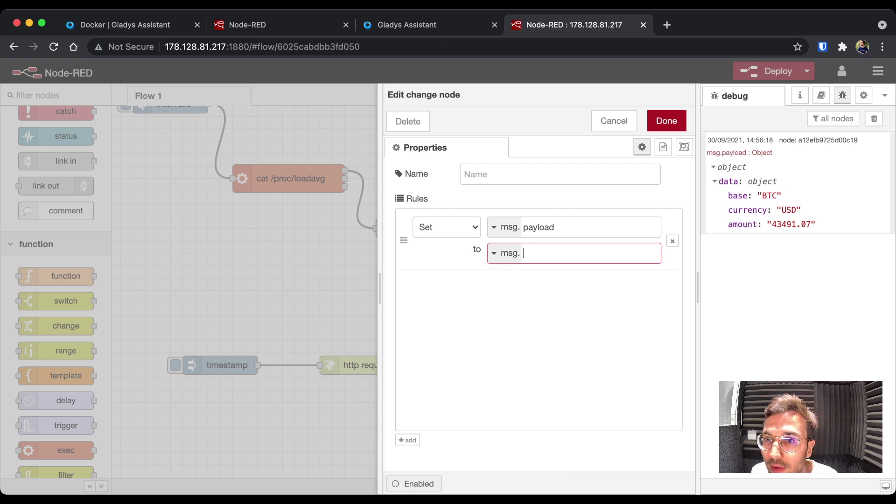
type("payload.")
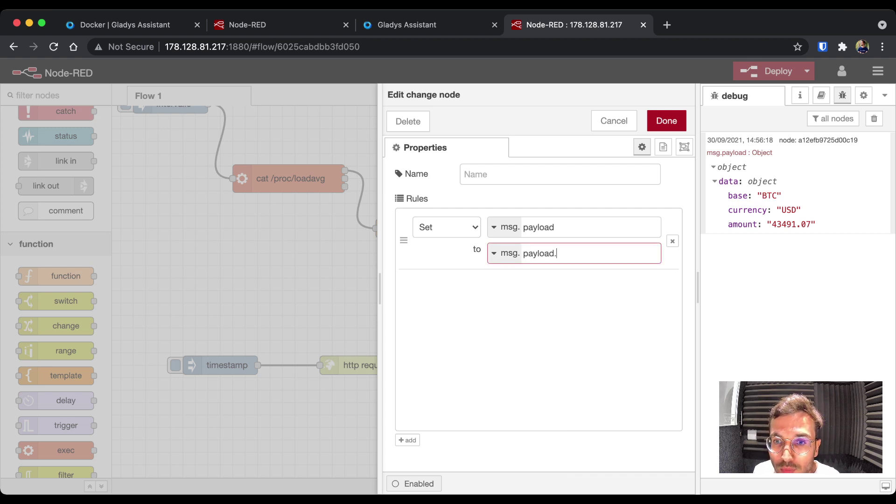
type("data.amount")
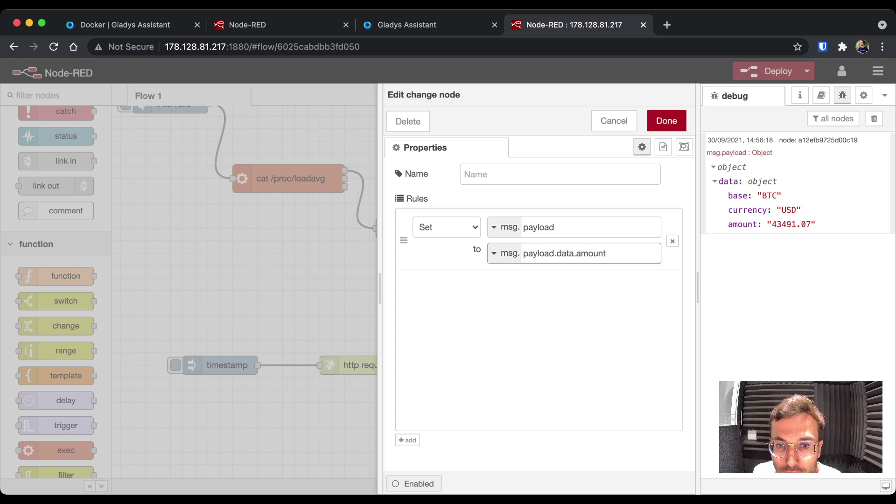
left_click(666, 120)
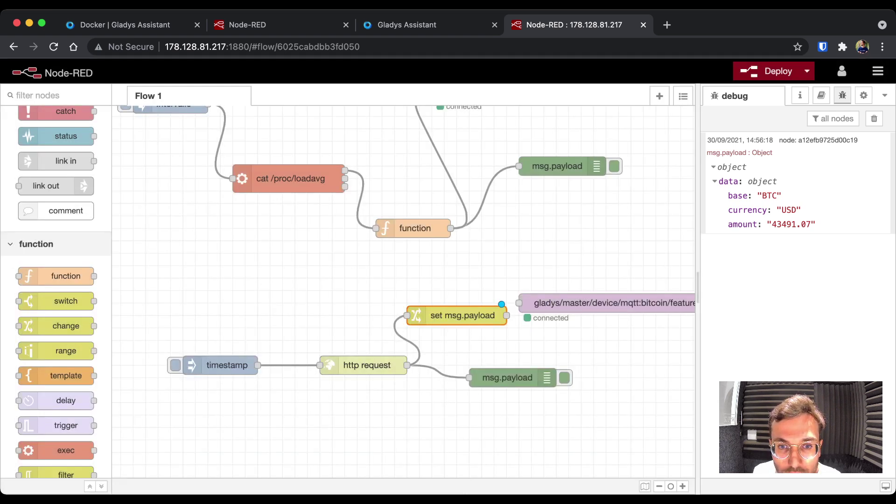
- Wire set msg.payload into the bitcoin MQTT node, deploy, and trigger the timestamp inject
left_click_drag(607, 303, 656, 290)
scroll(656, 290, "right", 5)
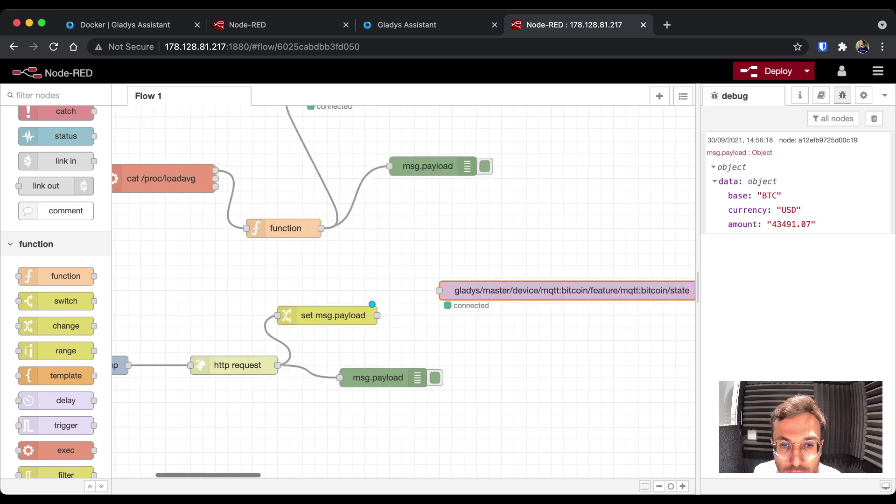
left_click_drag(372, 315, 435, 290)
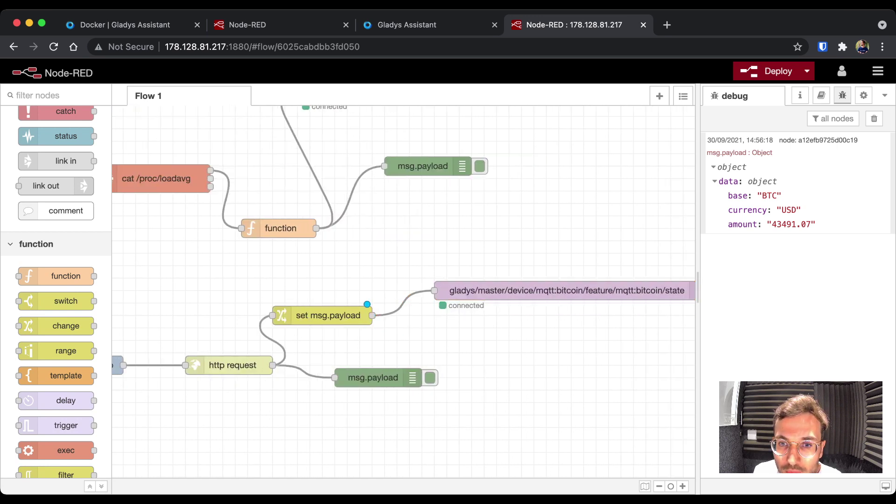
left_click_drag(327, 315, 326, 290)
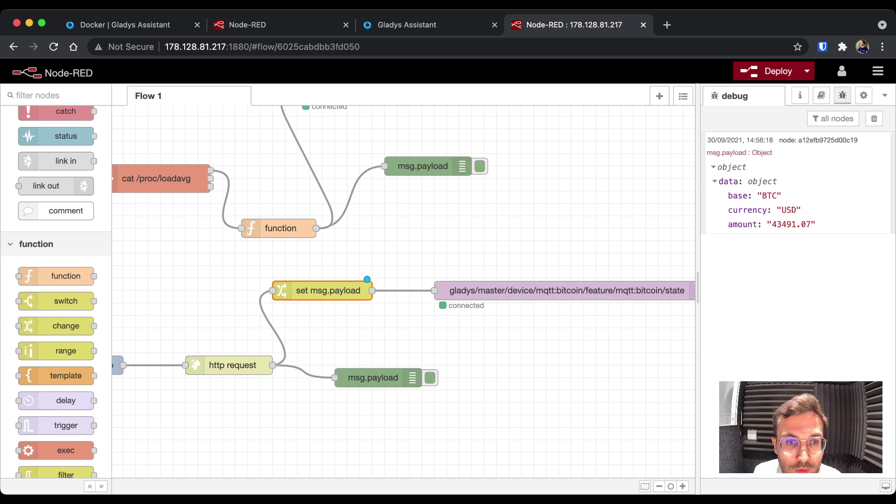
key("super+d")
scroll(367, 279, "left", 5)
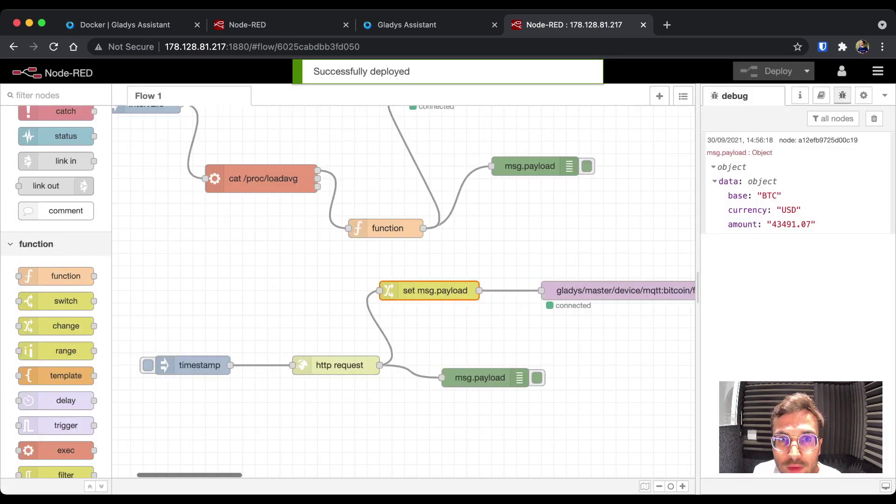
left_click(175, 364)
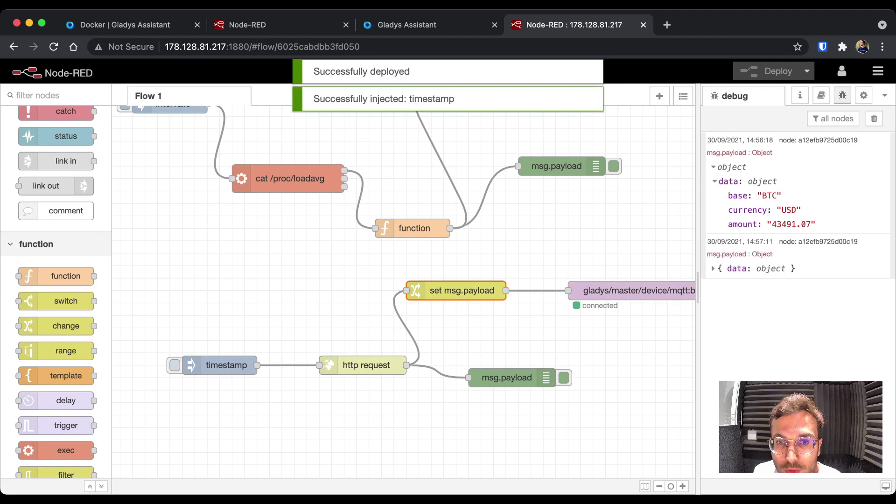
- Confirm the Gladys dashboard shows the Bitcoin price 43469.2, then return to Node-RED
key("super+alt+Left")
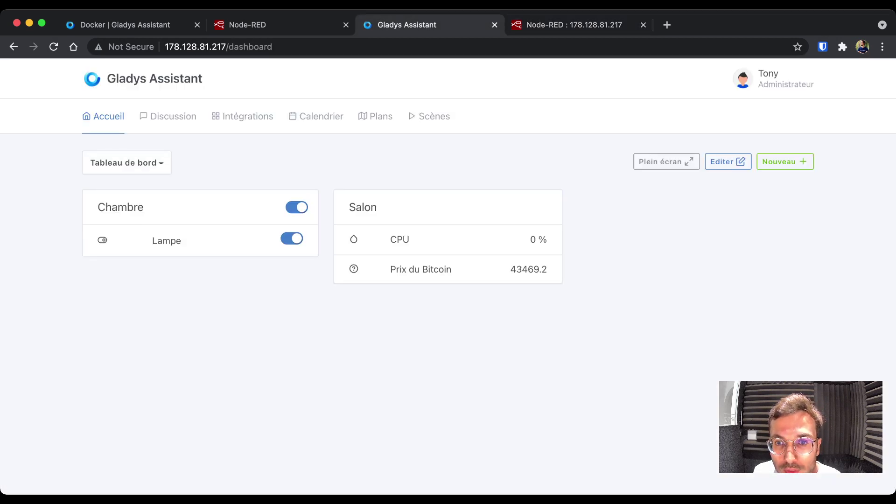
double_click(528, 269)
left_click_drag(528, 269, 390, 270)
left_click(467, 269)
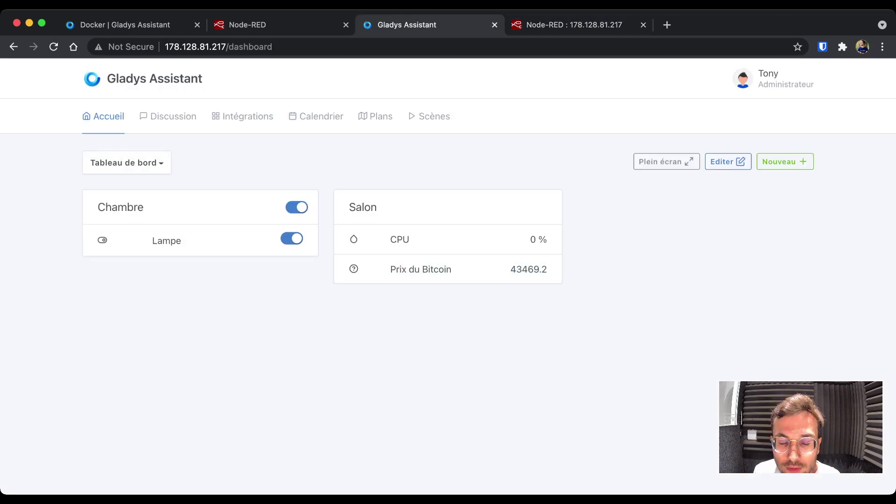
double_click(528, 269)
key("super+alt+Right")
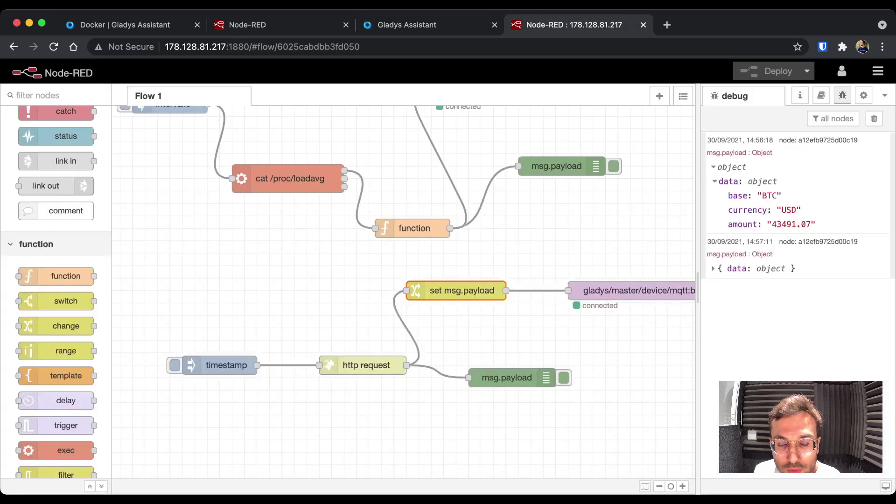
- Check the set msg.payload rule's payload.data.amount source, leaving it unchanged
left_click(219, 364)
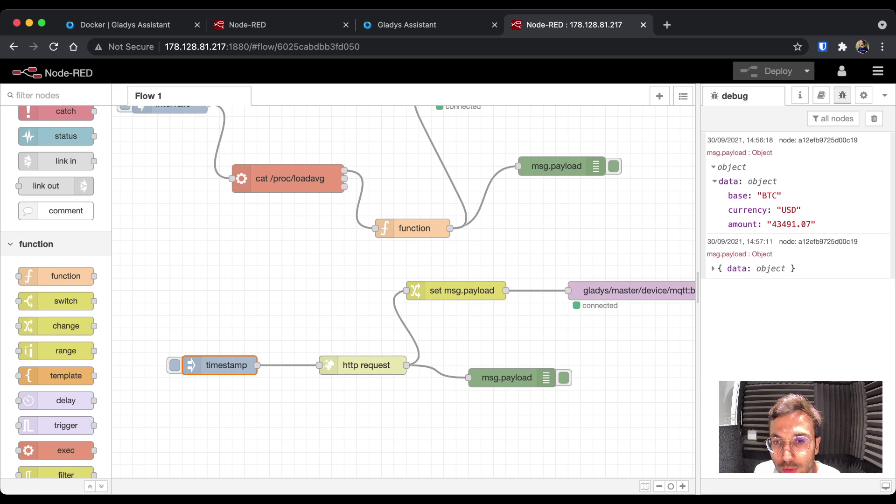
double_click(462, 291)
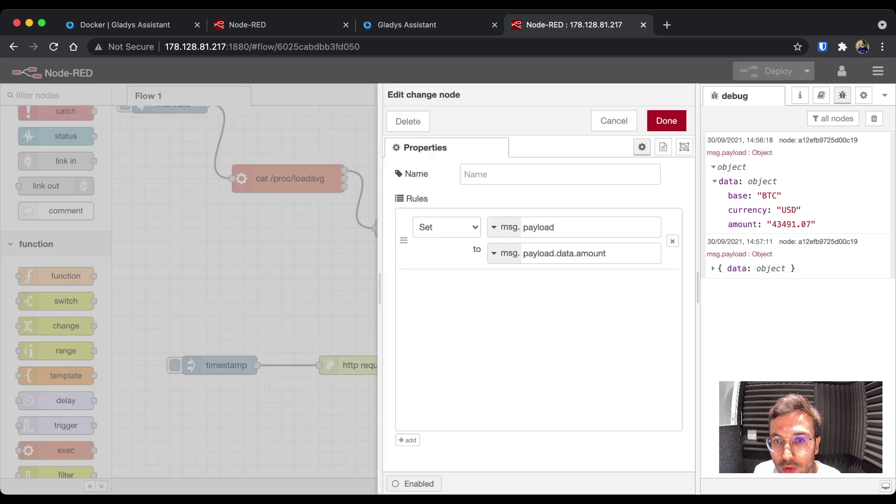
key("Tab")
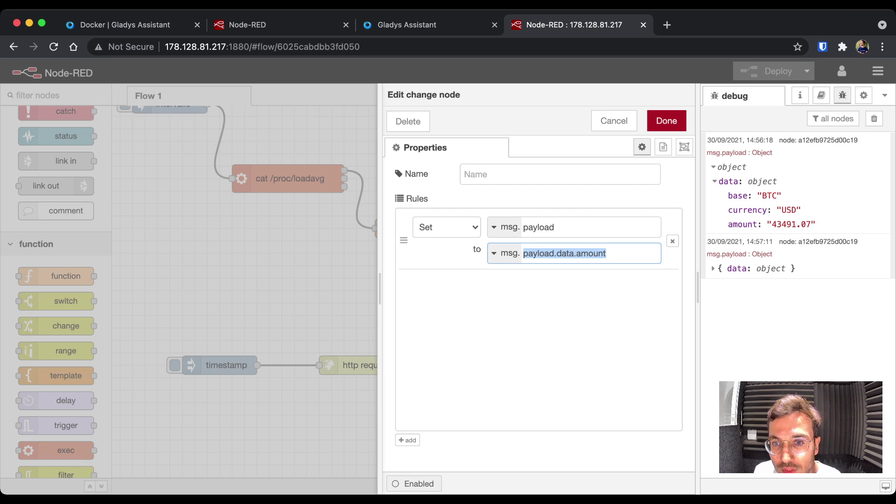
left_click(667, 121)
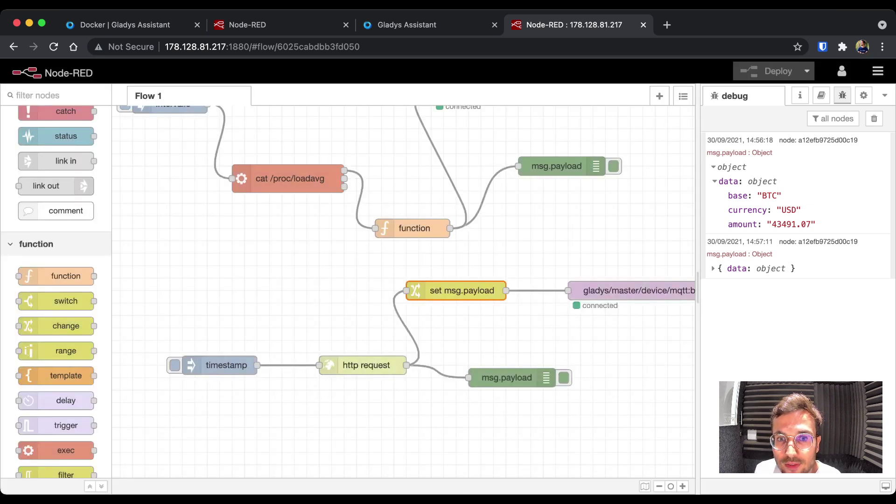
left_click(634, 290)
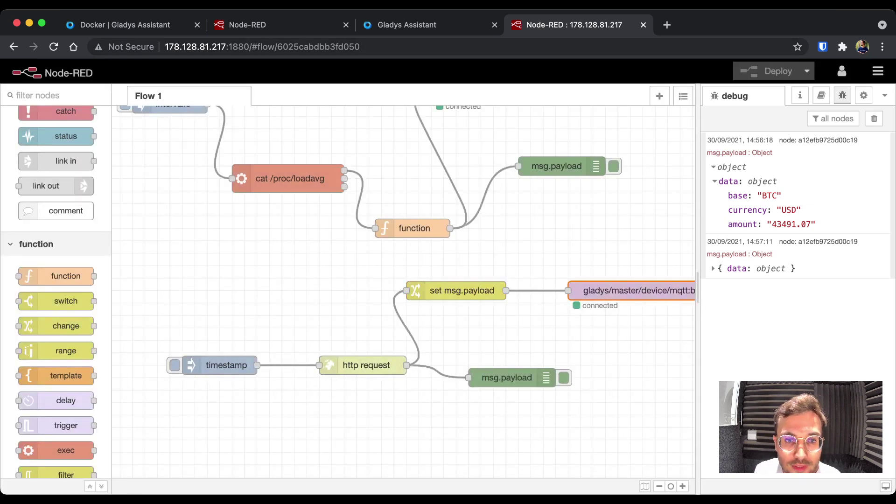
- Make the timestamp inject repeat at an interval of every 10 minutes
scroll(403, 259, "up", 2)
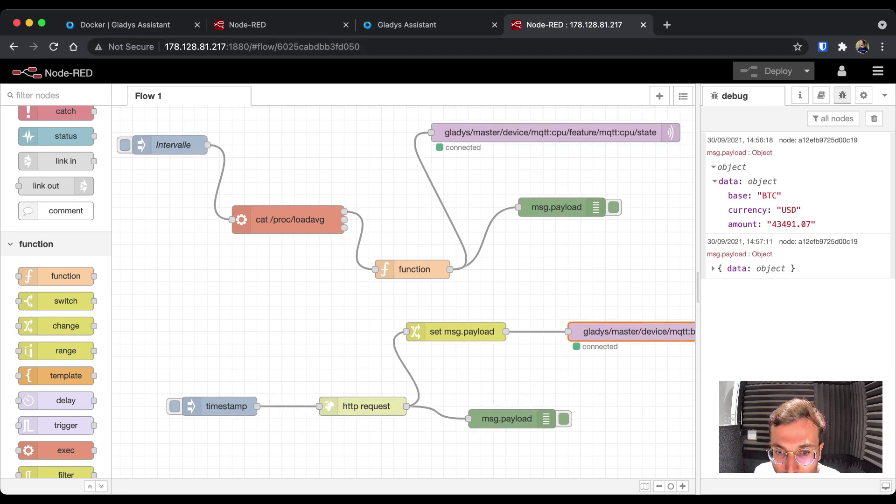
double_click(219, 406)
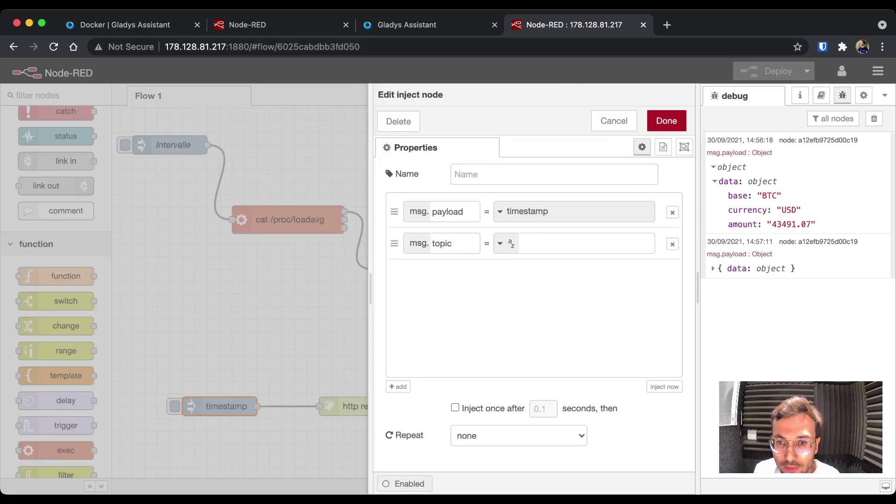
key("Down")
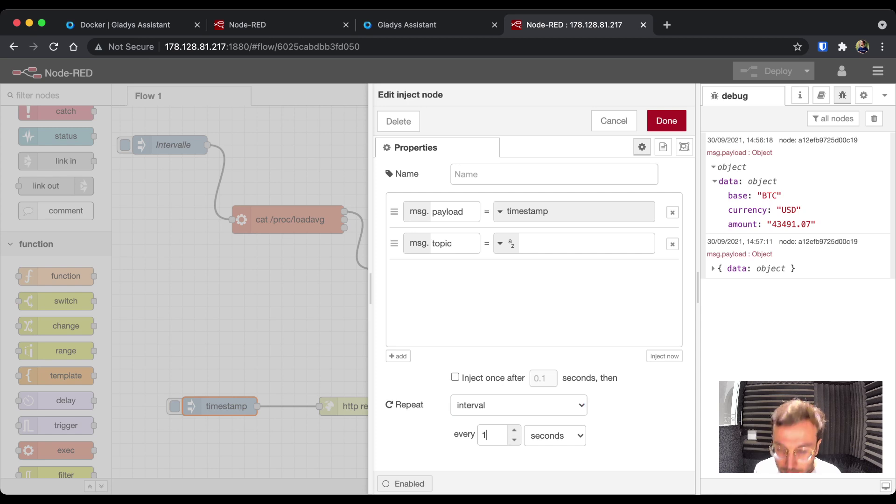
key("Down")
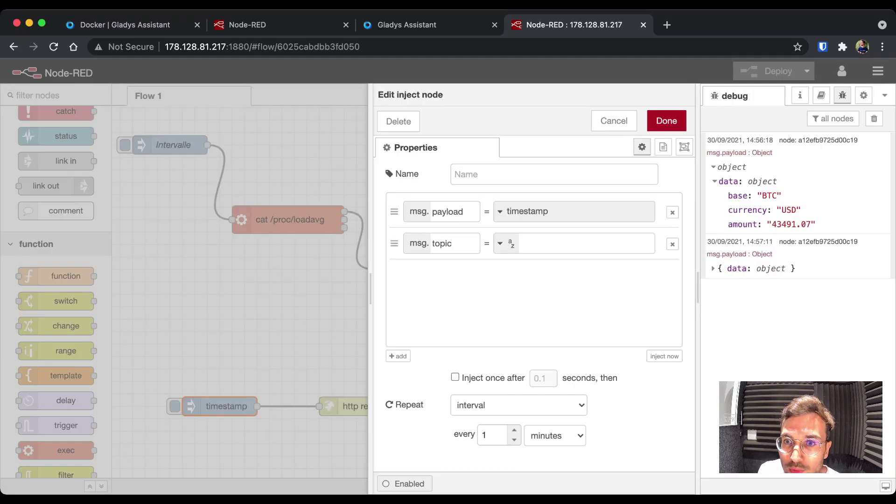
type("0")
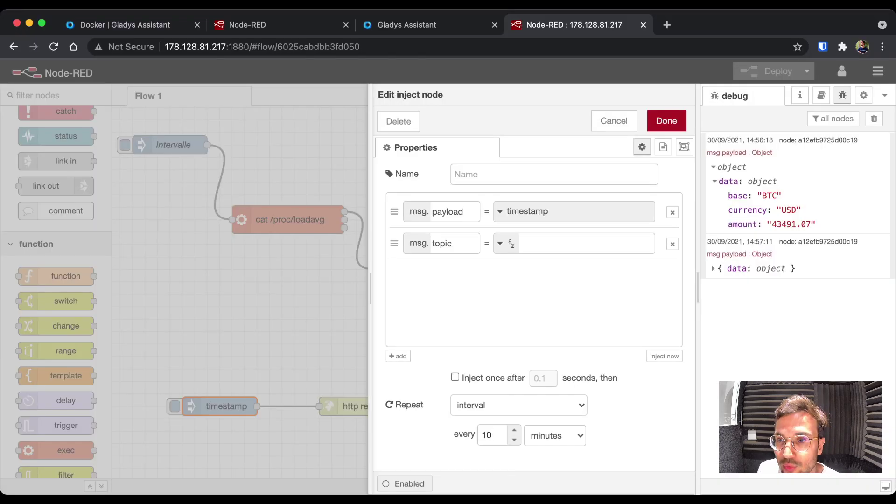
key("ctrl+Return")
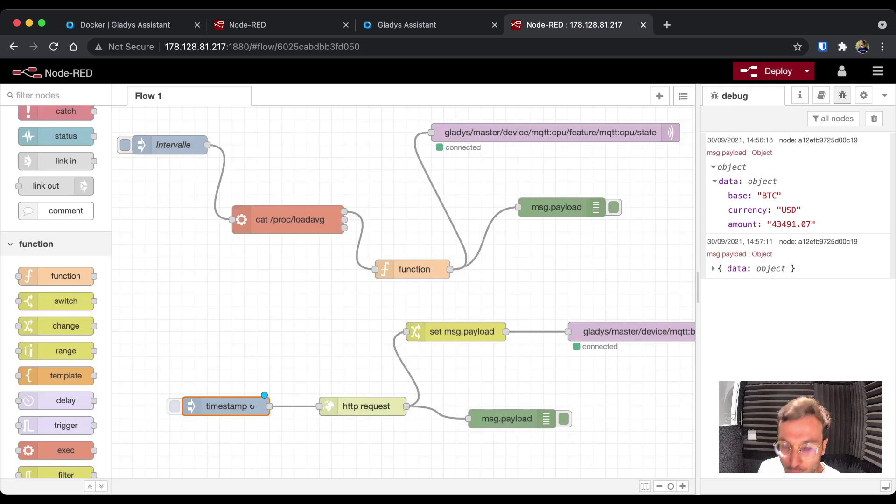
- Clear the debug panel and delete both msg.payload debug nodes
left_click(874, 118)
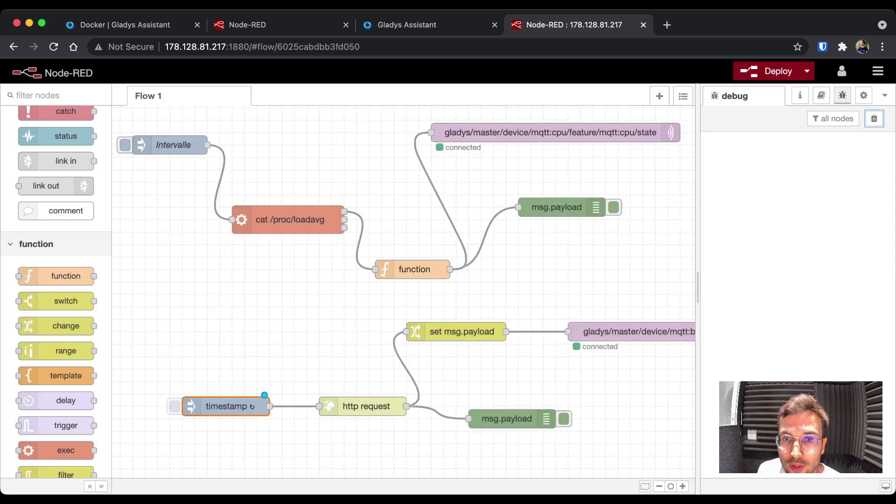
left_click(506, 419)
key("Delete")
left_click(556, 207)
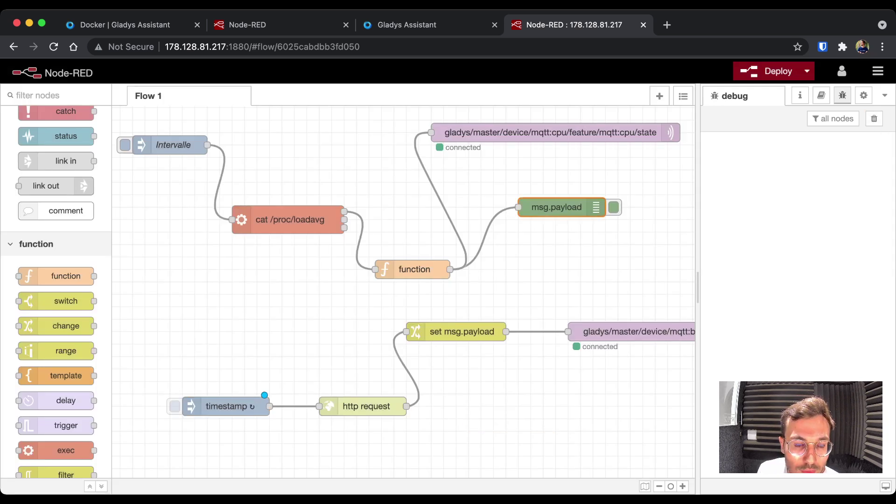
key("Delete")
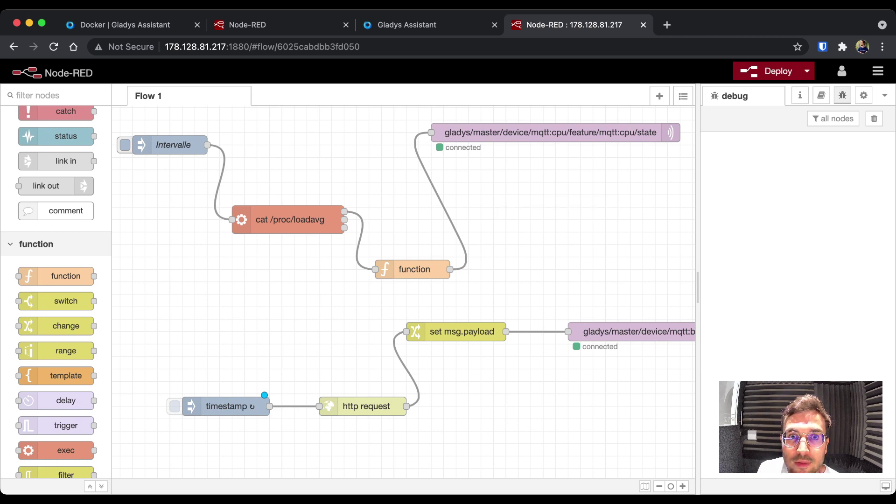
- Deploy, trigger the timestamp inject, and confirm Gladys shows the Bitcoin price 43469.27
key("ctrl+d")
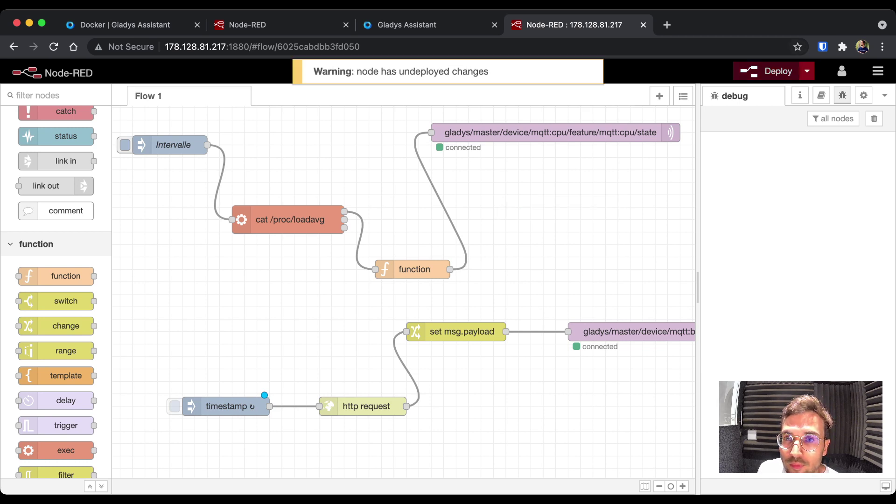
left_click(175, 406)
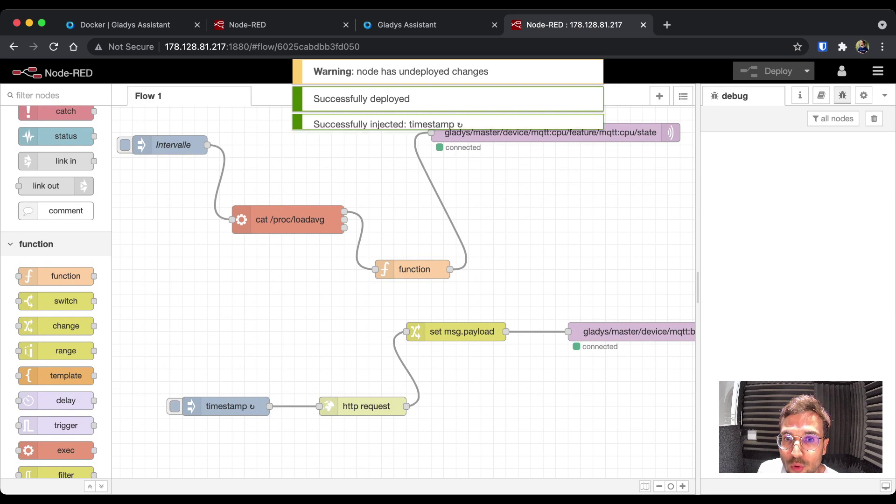
left_click(406, 25)
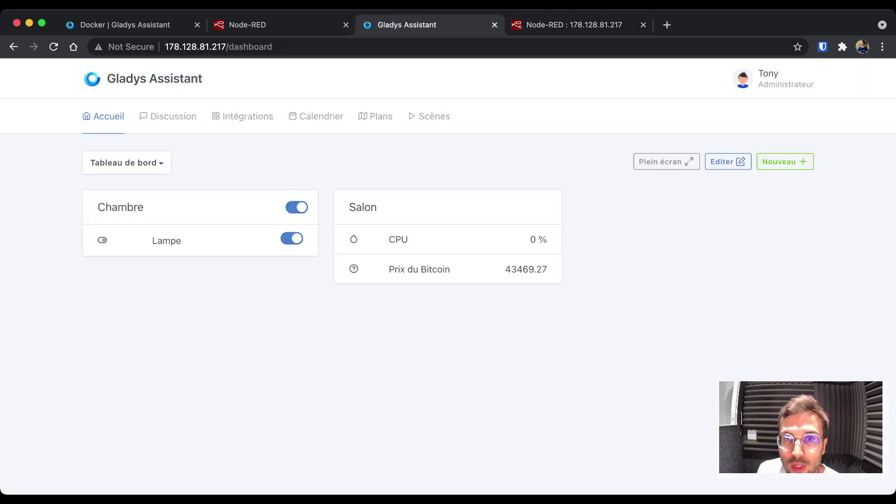
left_click_drag(547, 269, 388, 269)
left_click(388, 269)
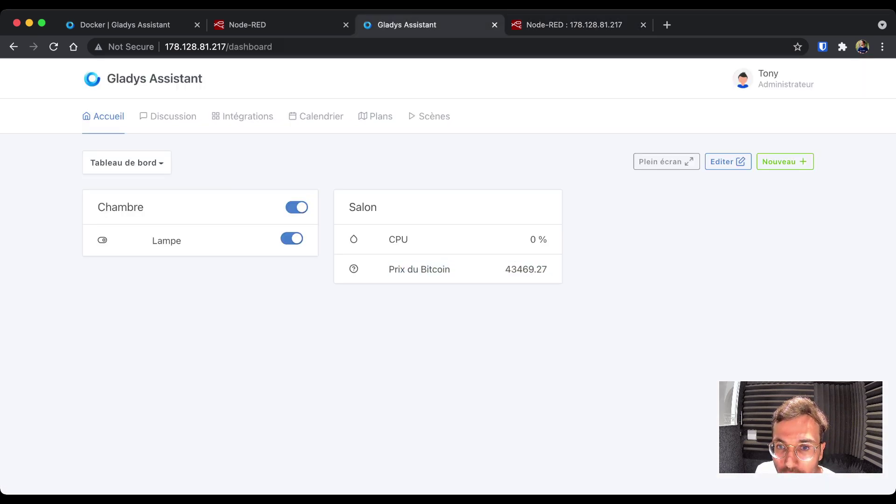
key("ctrl+Tab")
double_click(448, 330)
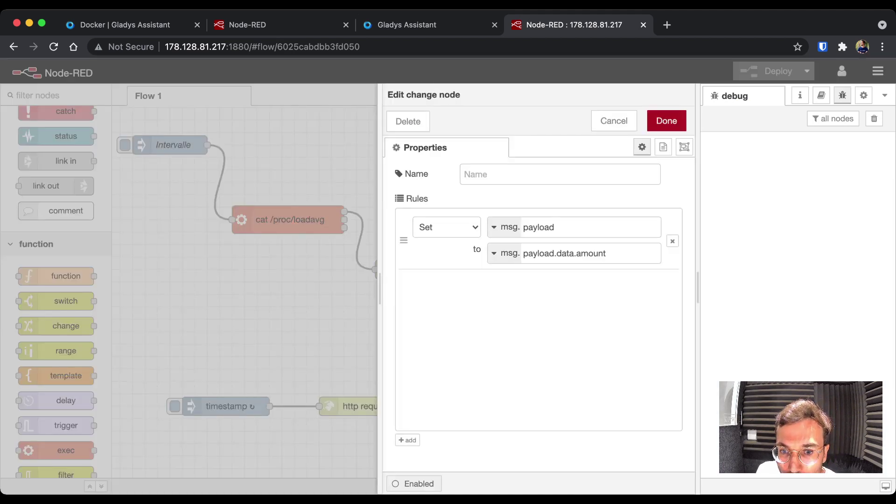
left_click(504, 252)
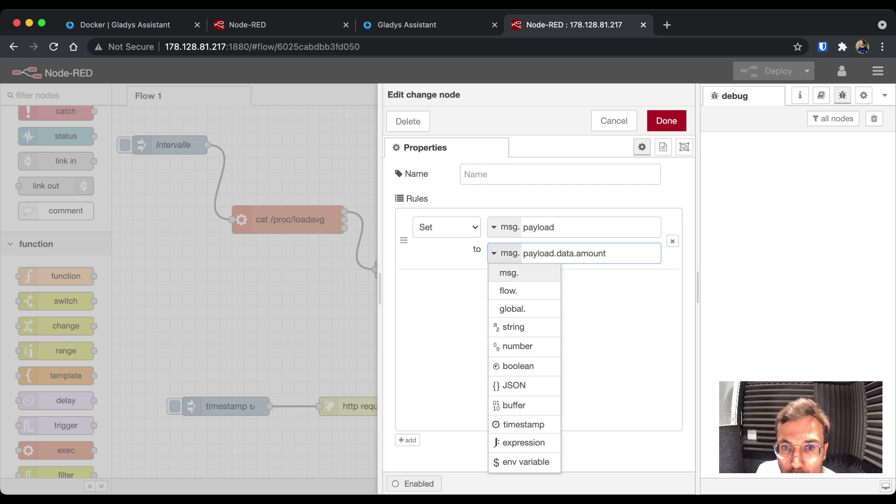
key("Escape")
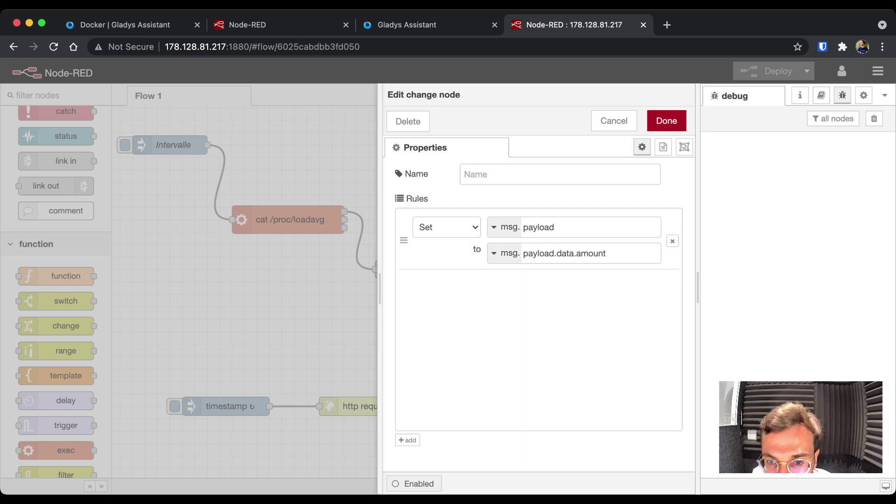
left_click(504, 252)
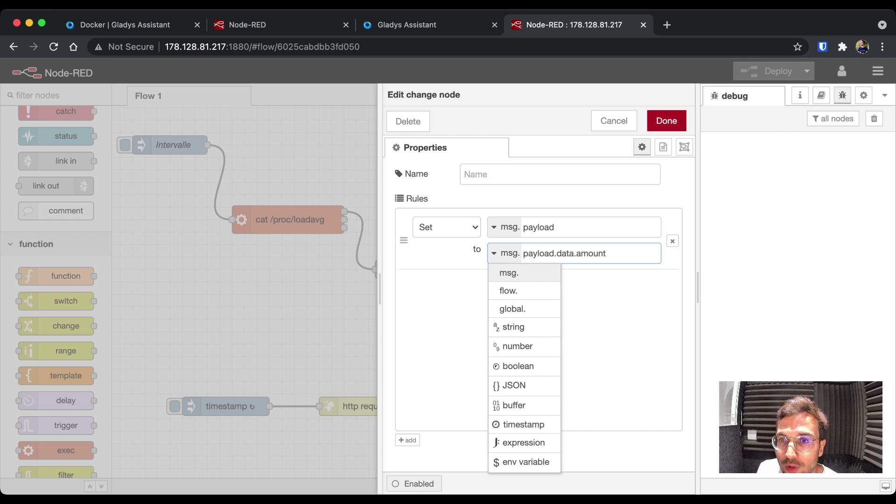
key("Escape")
left_click(666, 121)
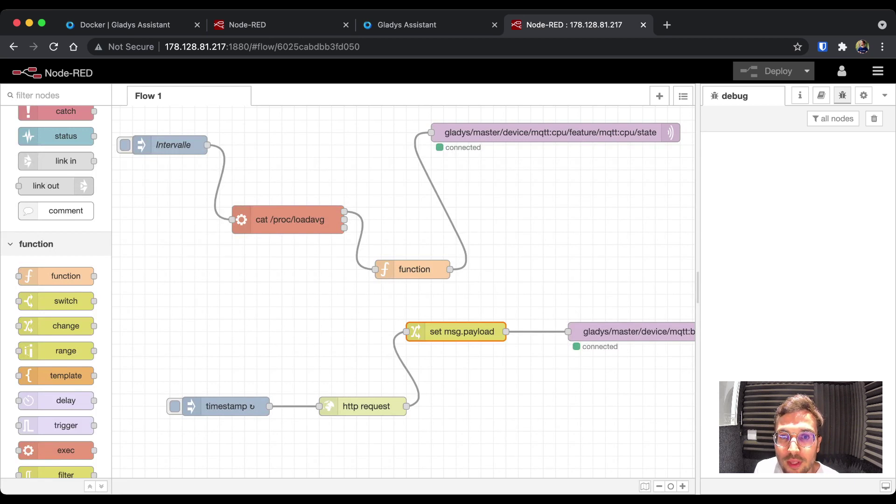
- Add a function node with the code msg.payload = parseInt(msg.payload, 10);
left_click_drag(66, 276, 562, 285)
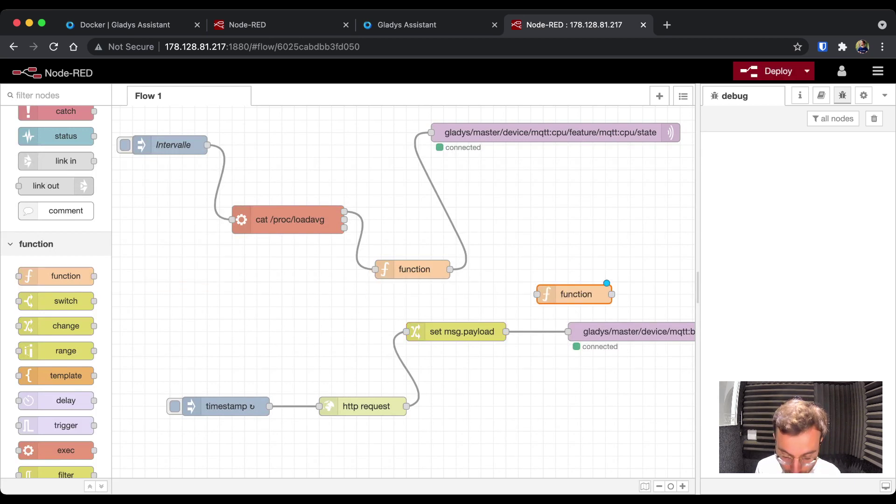
key("Return")
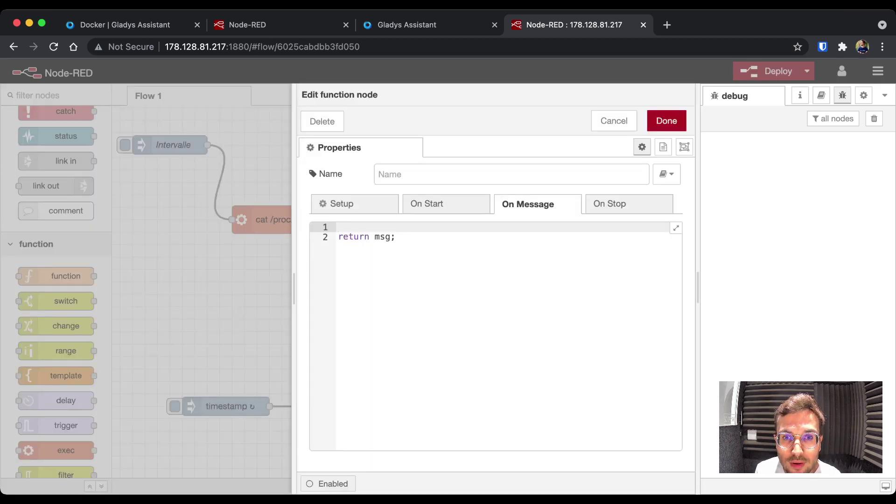
type("msg.payload = ms")
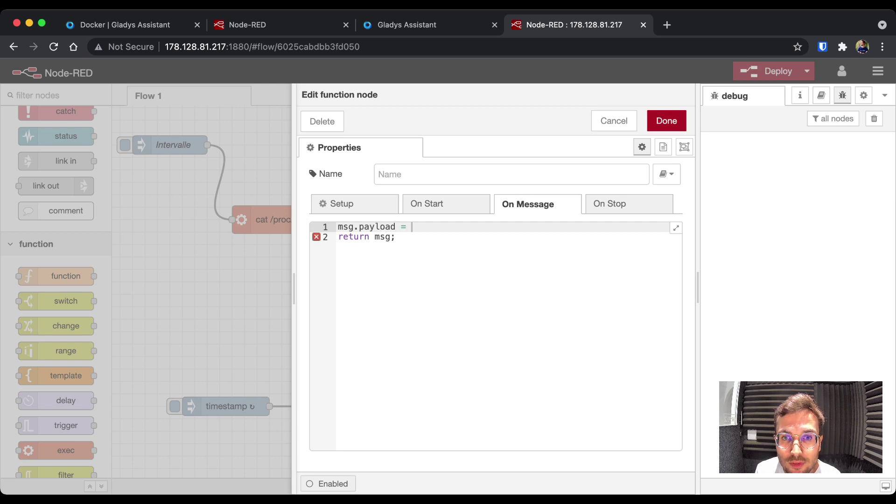
key("BackSpace")
key("BackSpace")
type("parseInt(msg")
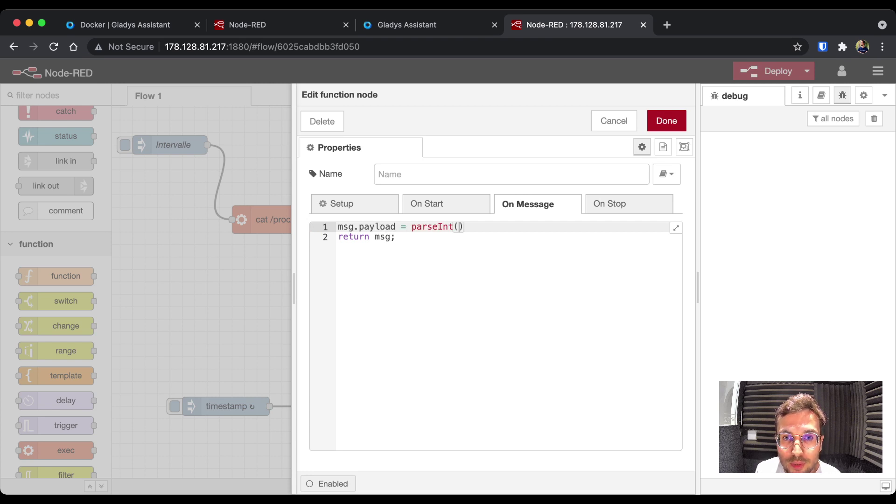
type(".payload")
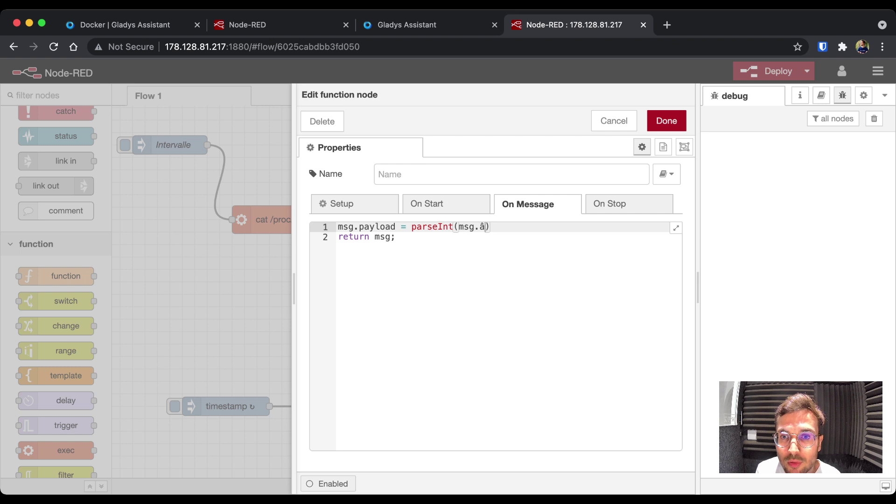
type(", 10);")
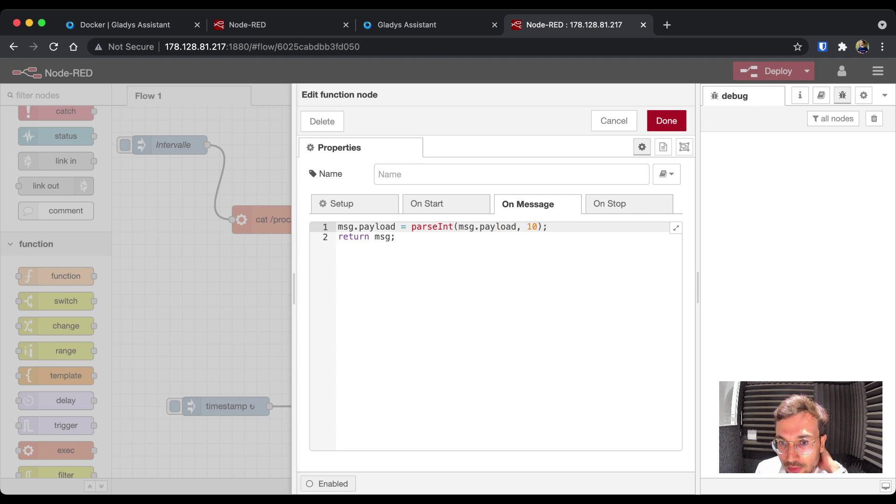
key("shift+Home")
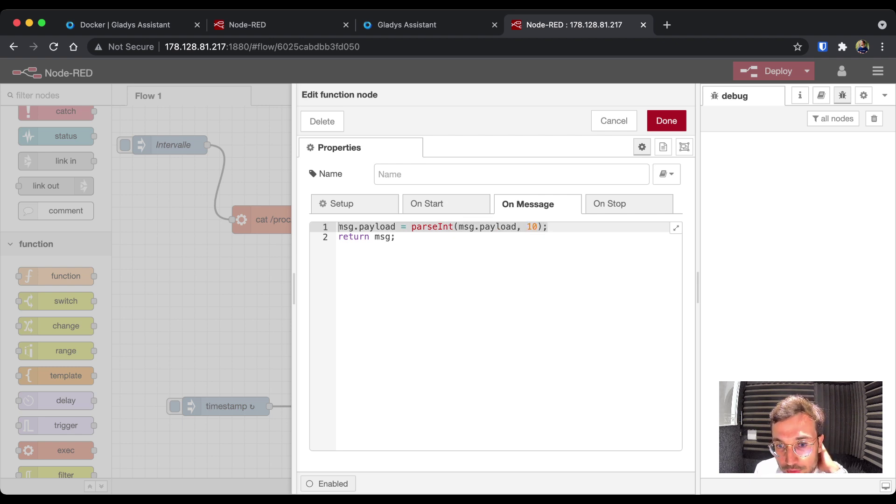
left_click(666, 121)
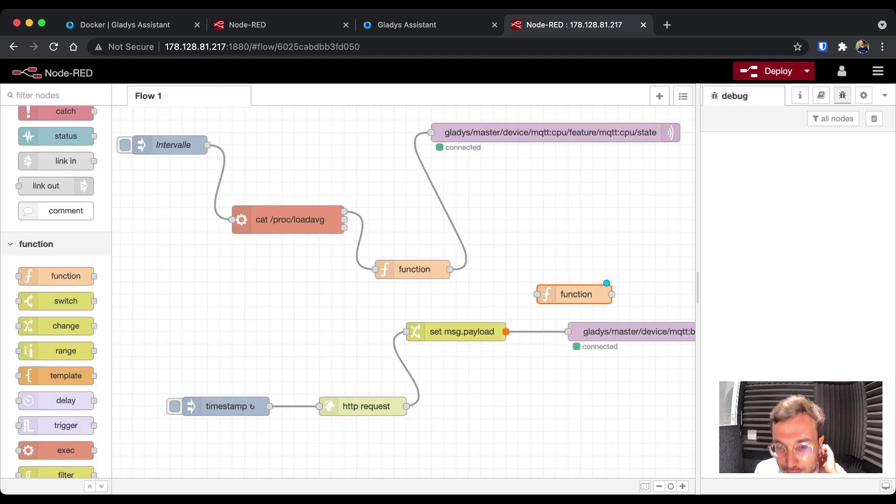
- Insert the function node between set msg.payload and the Gladys MQTT node, then deploy and trigger
left_click_drag(505, 331, 536, 294)
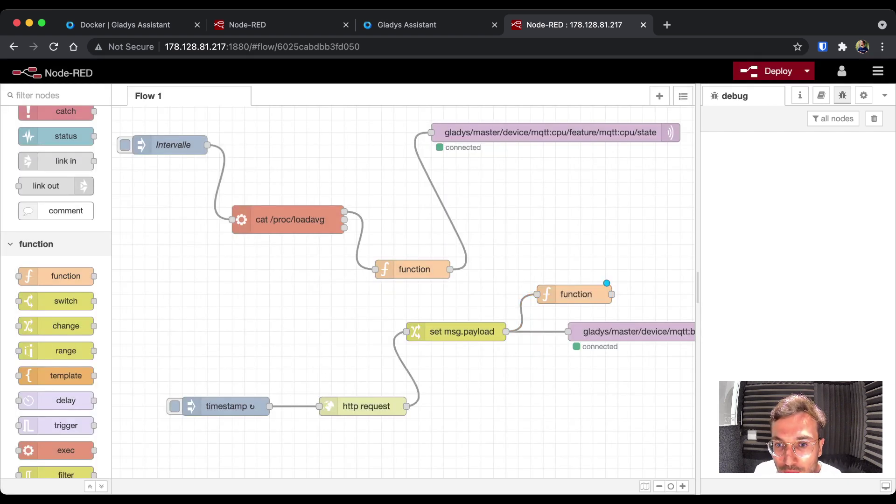
left_click(541, 332)
key("Delete")
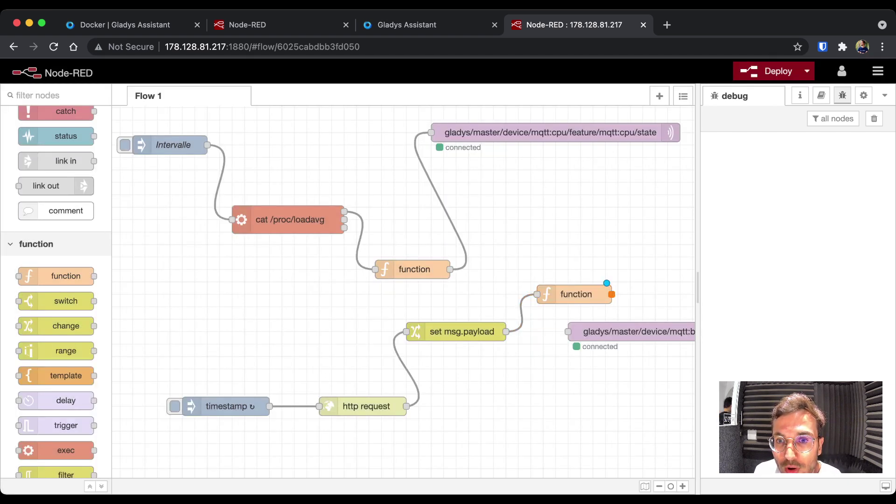
left_click_drag(612, 294, 567, 331)
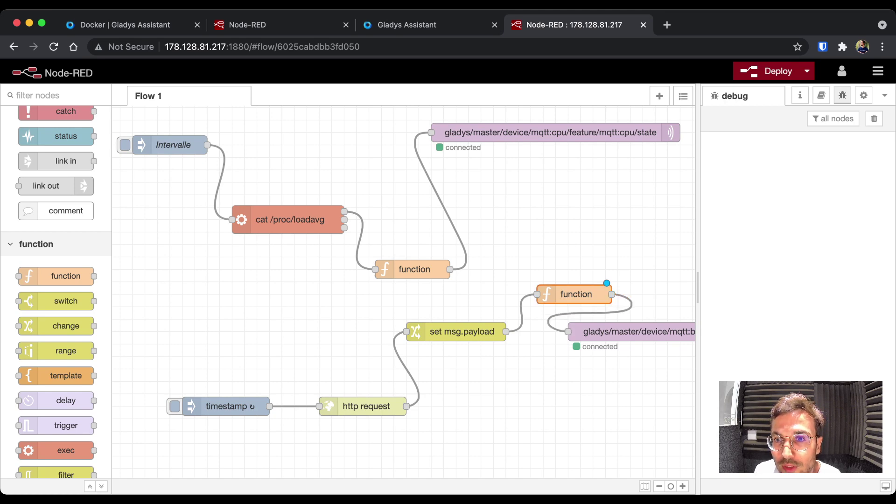
key("Return")
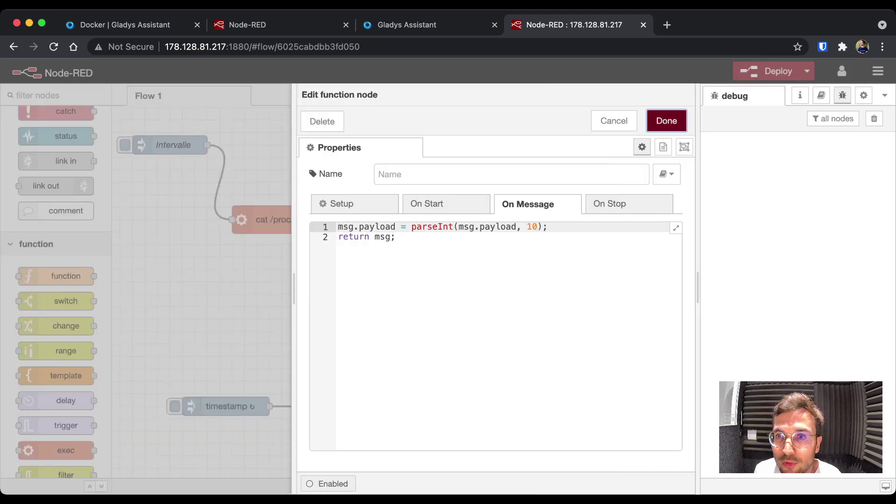
left_click(667, 120)
key("super+d")
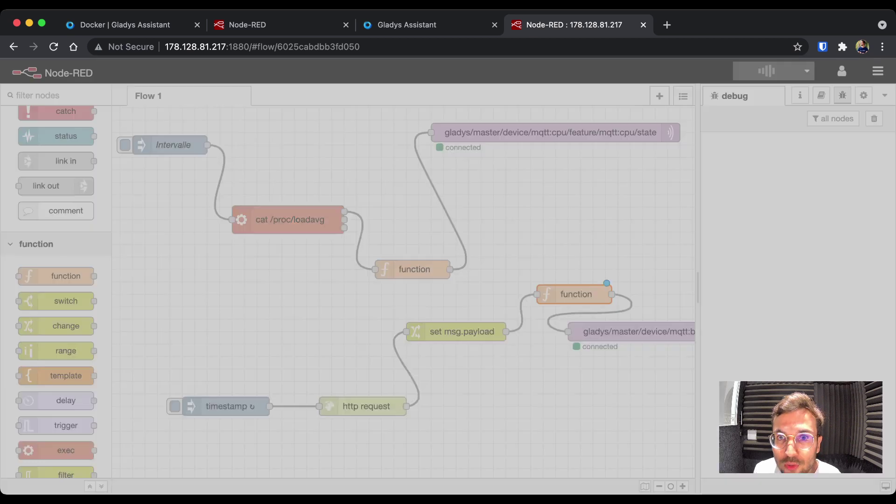
left_click(175, 405)
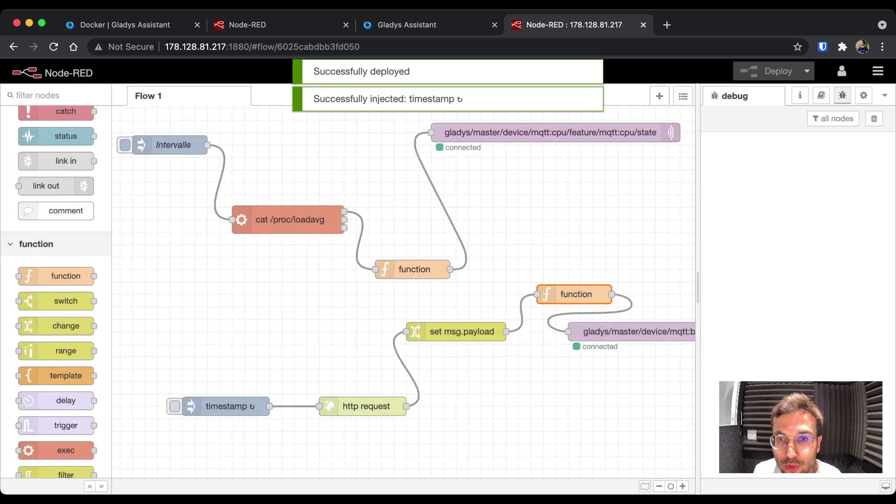
- Check that Gladys's Prix du Bitcoin now reads 43469, then return to Node-RED
key("super+3")
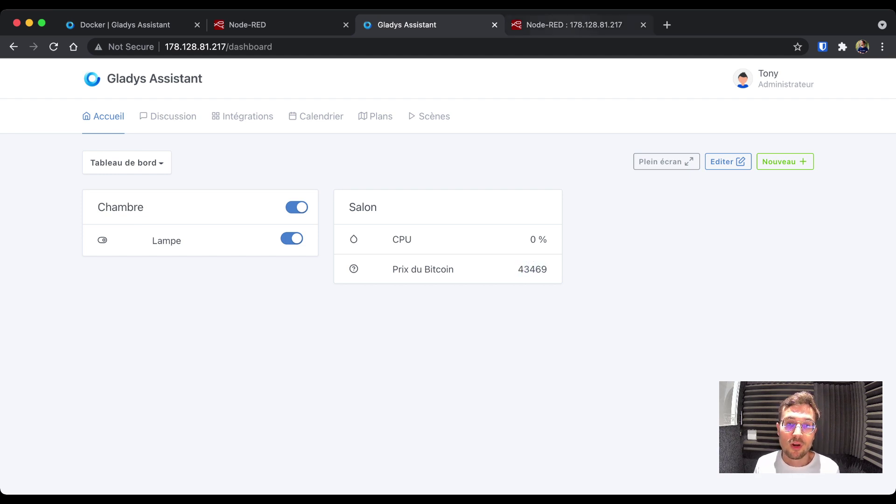
key("ctrl+Tab")
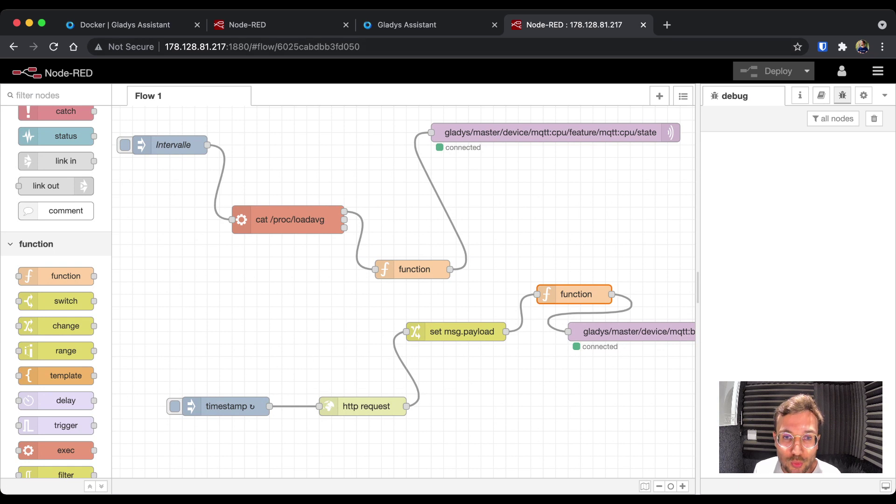
- Drag the http request node up and left, just beside set msg.payload
left_click_drag(366, 406, 304, 343)
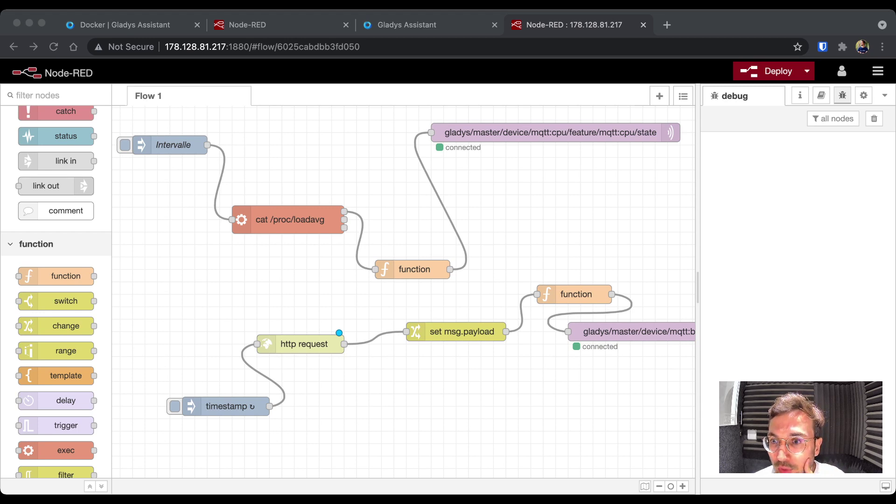
- Search the palette for 'shelly', install node-red-contrib-shelly, and open its node information page
left_click(878, 71)
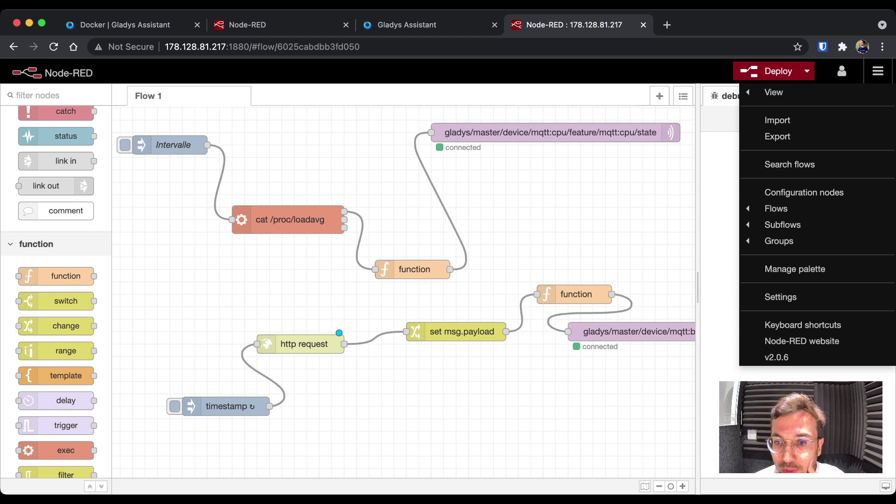
left_click(794, 269)
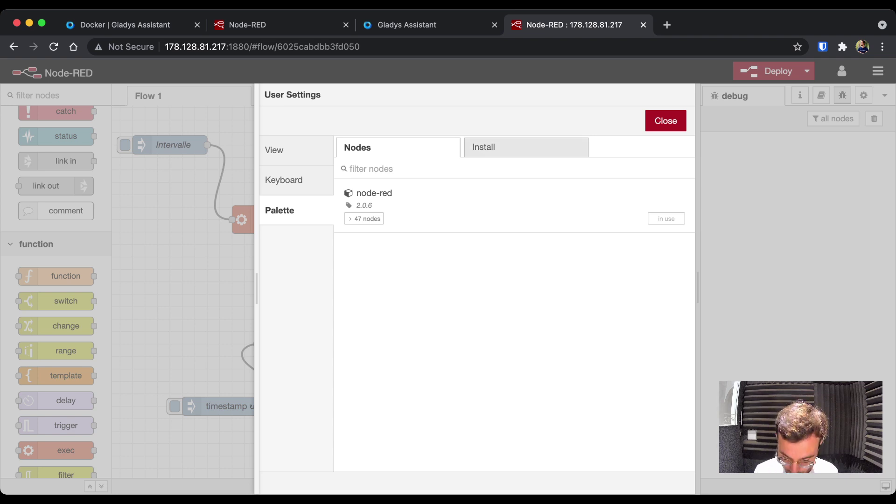
left_click(483, 147)
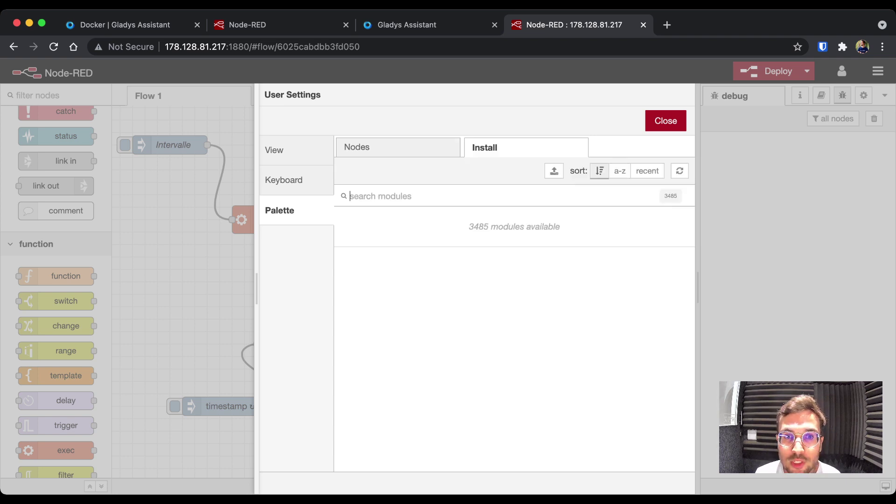
type("shelly")
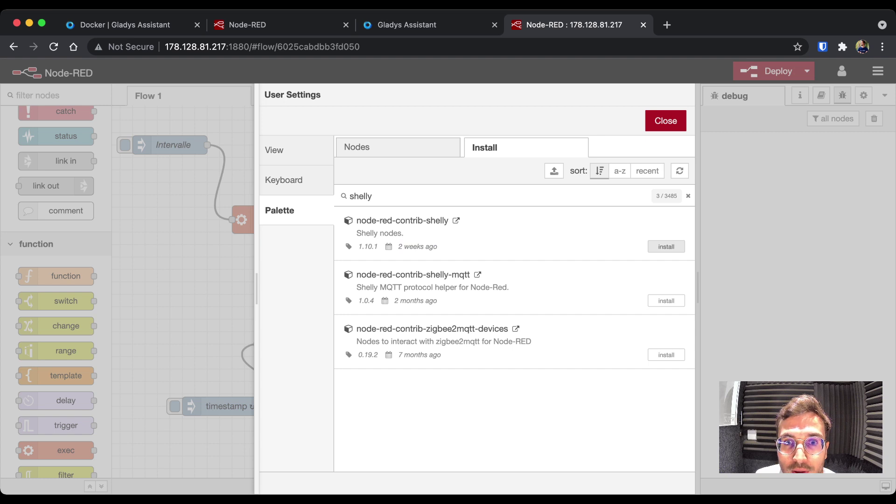
left_click(666, 247)
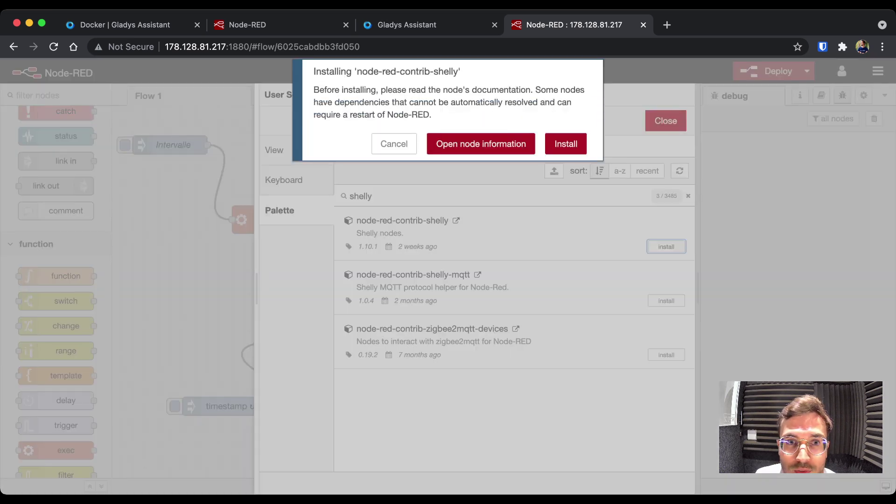
left_click(480, 144)
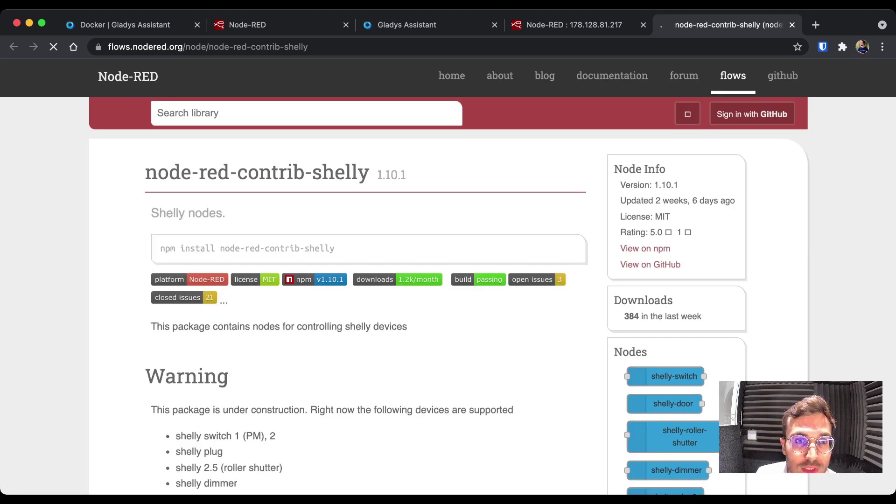
- Read through the node-red-contrib-shelly library page on supported devices and nodes, then return to the Node-RED editor
scroll(448, 280, "down", 8)
scroll(355, 276, "up", 3)
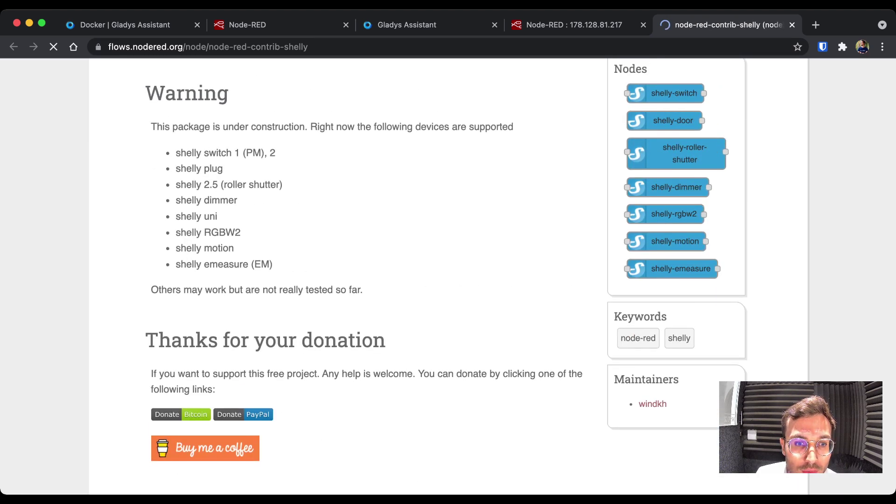
left_click_drag(176, 155, 273, 267)
scroll(354, 275, "down", 13)
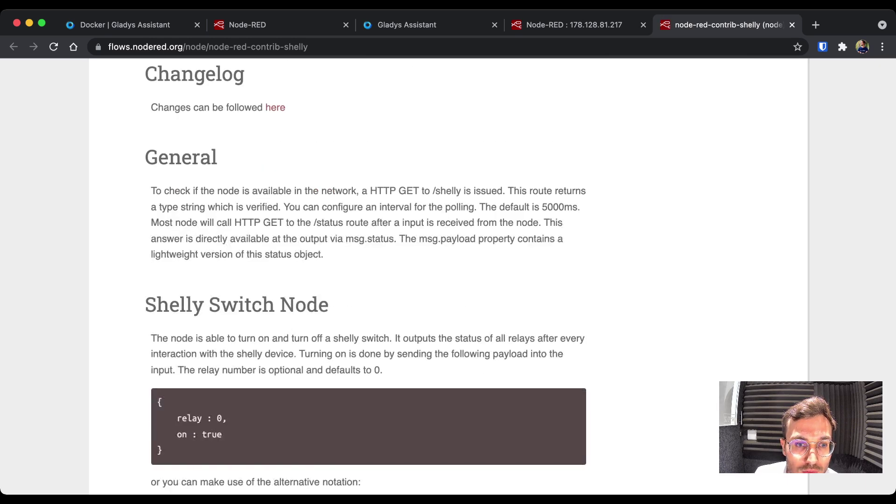
scroll(354, 276, "down", 8)
scroll(354, 275, "down", 20)
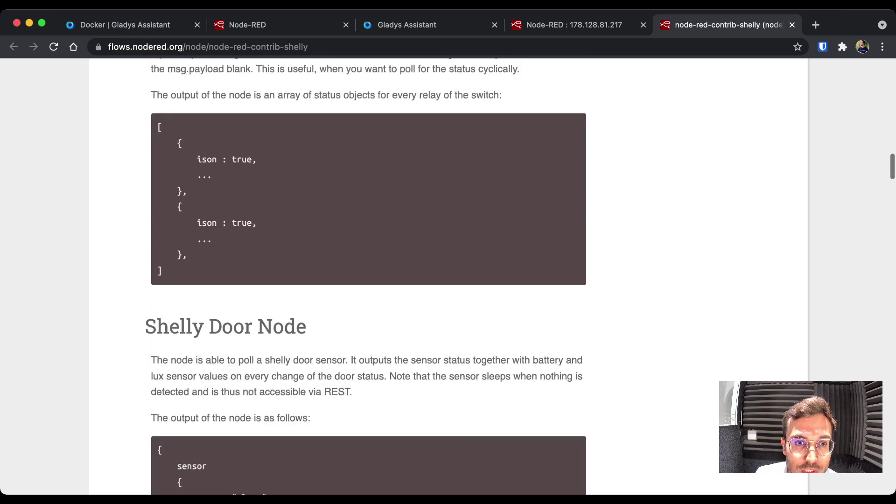
scroll(354, 276, "up", 20)
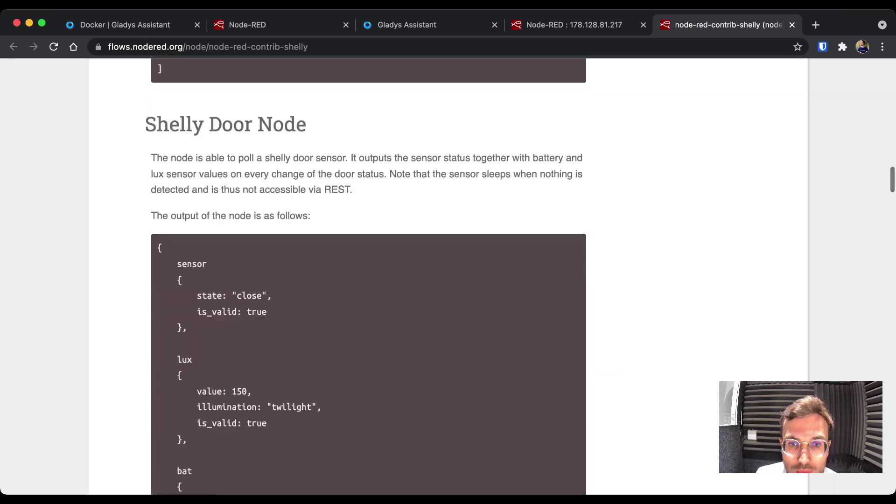
scroll(354, 275, "down", 8)
scroll(354, 275, "up", 2)
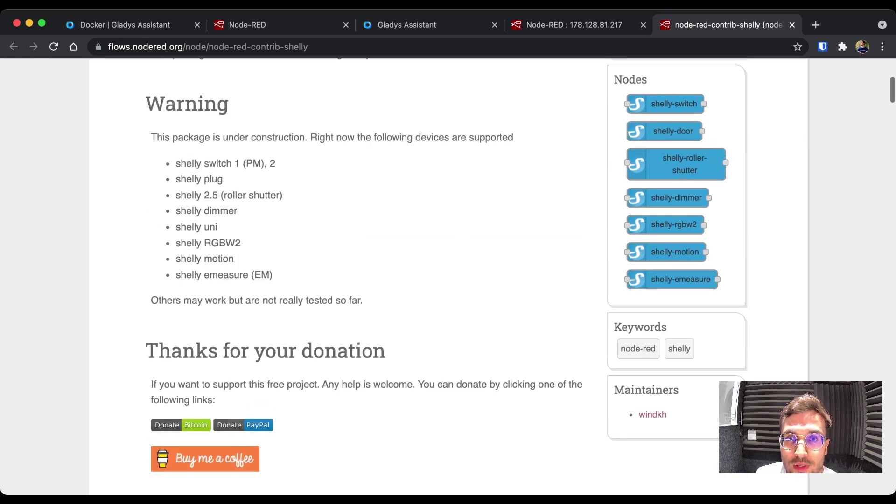
scroll(354, 275, "down", 5)
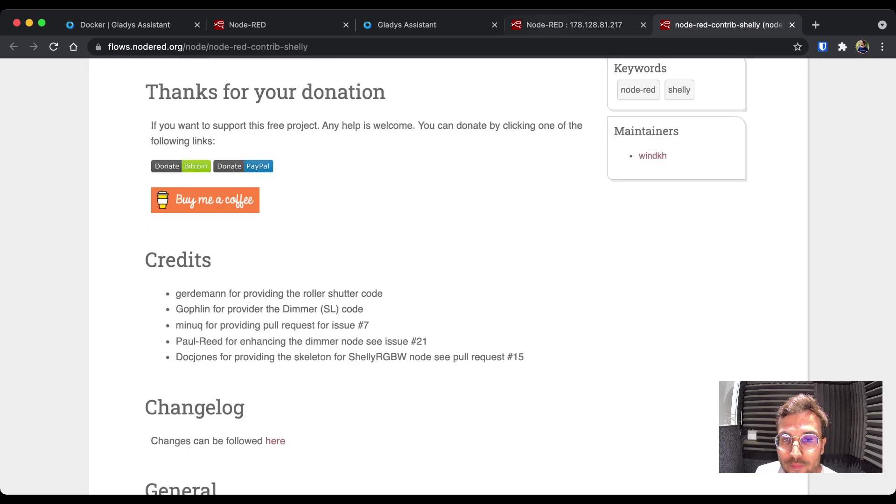
key("ctrl+shift+Tab")
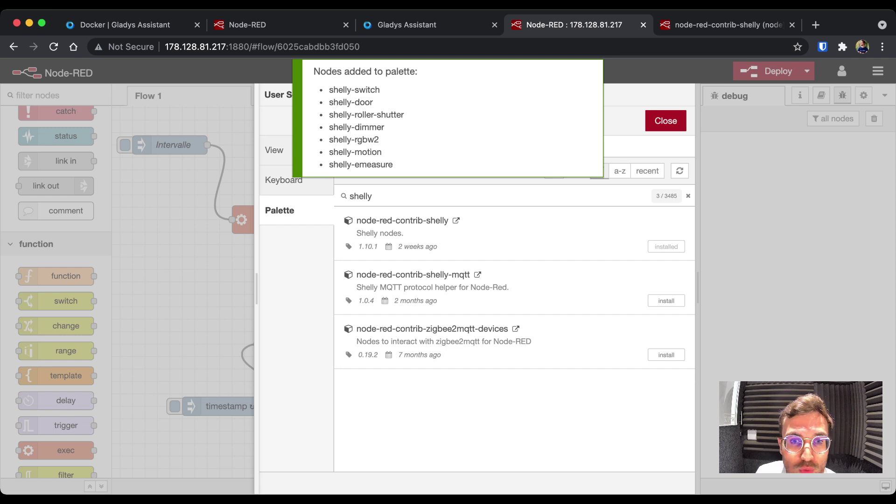
- Close the palette manager and drop a Shelly switch node onto the canvas, leaving its settings unchanged
left_click(666, 121)
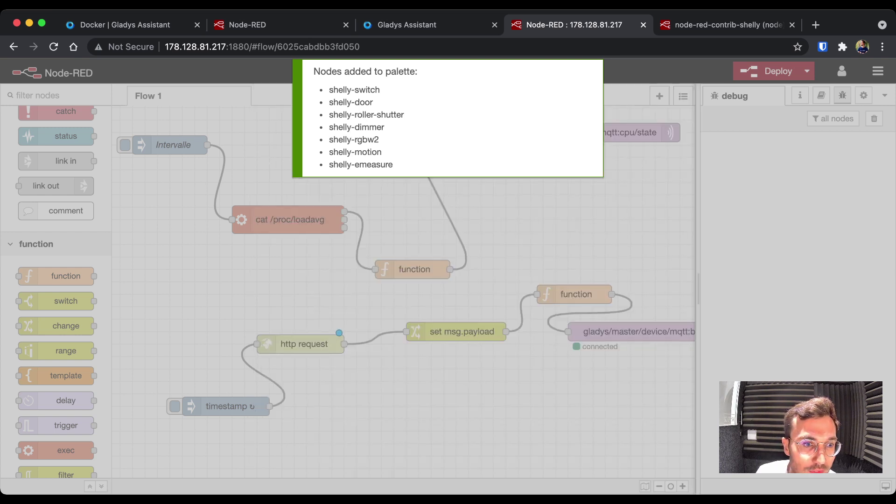
scroll(56, 289, "down", 15)
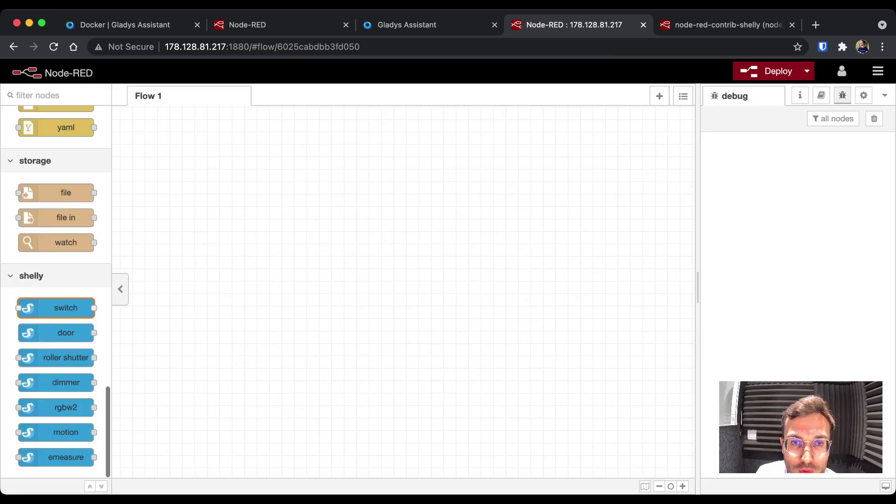
scroll(403, 292, "up", 10)
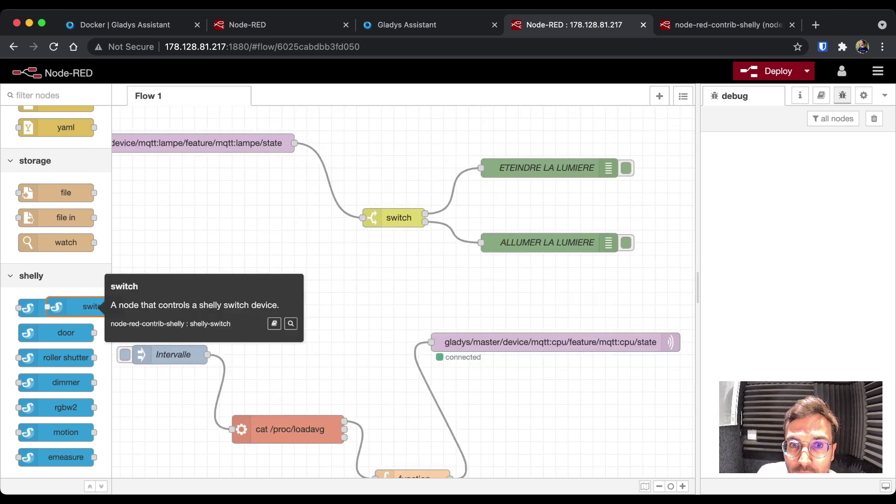
left_click_drag(56, 307, 419, 304)
double_click(419, 305)
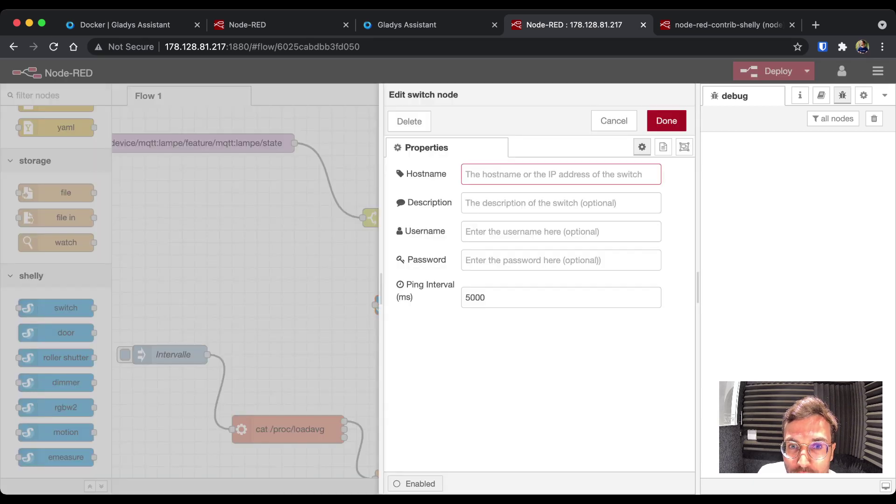
key("Tab")
key("Tab")
key("Tab")
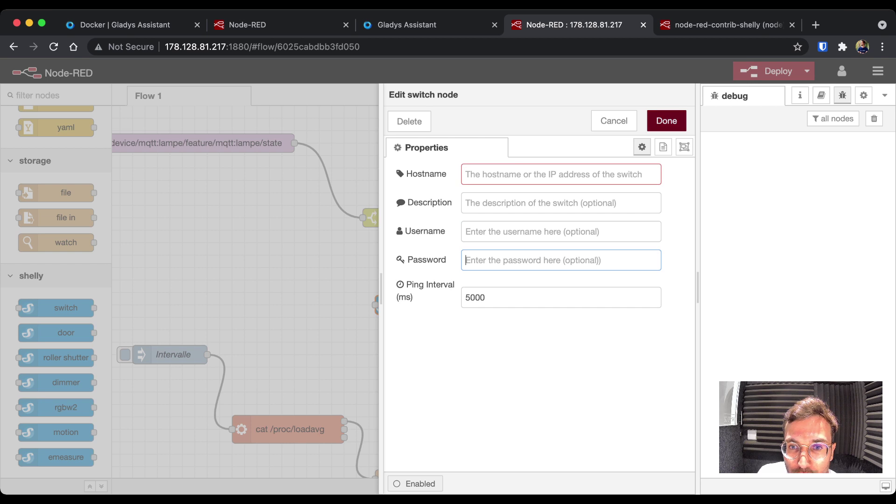
left_click(666, 121)
- Place the Shelly switch beside ETEINDRE LA LUMIERE, wire it from the switch node, and view the relay payload docs
left_click_drag(418, 305, 575, 193)
left_click_drag(425, 213, 531, 193)
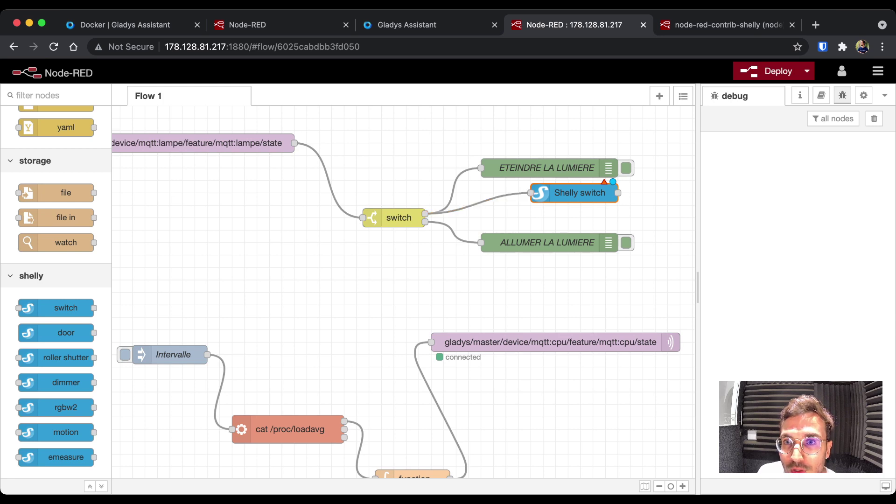
key("Return")
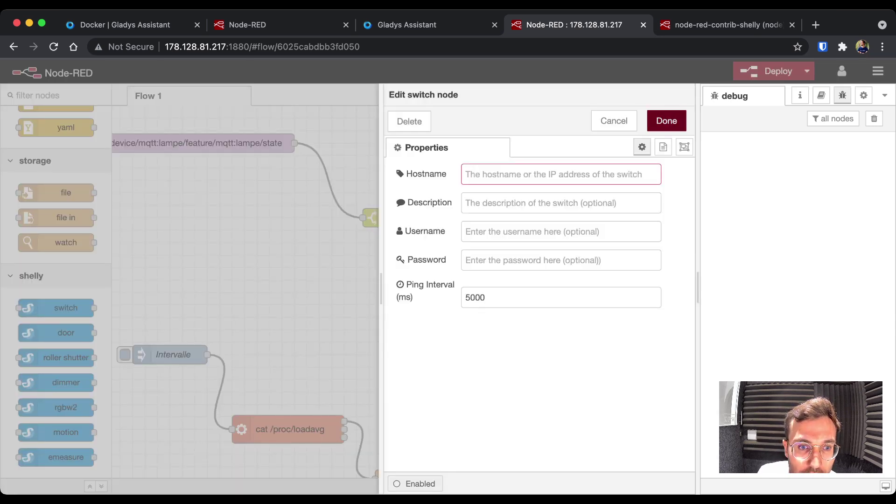
left_click(666, 120)
left_click(725, 24)
scroll(448, 280, "down", 4)
scroll(366, 271, "down", 7)
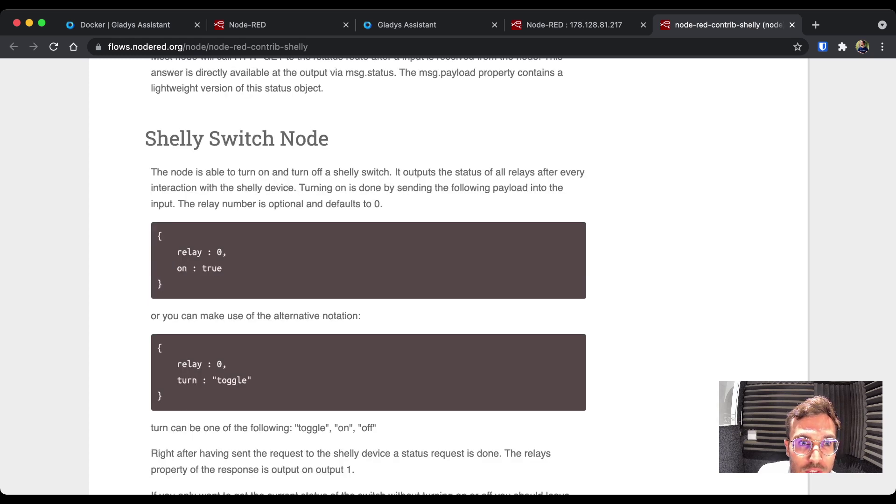
- Review the Shelly Switch Node payload example with 'on : true', then return to the flow editor
scroll(366, 270, "down", 2)
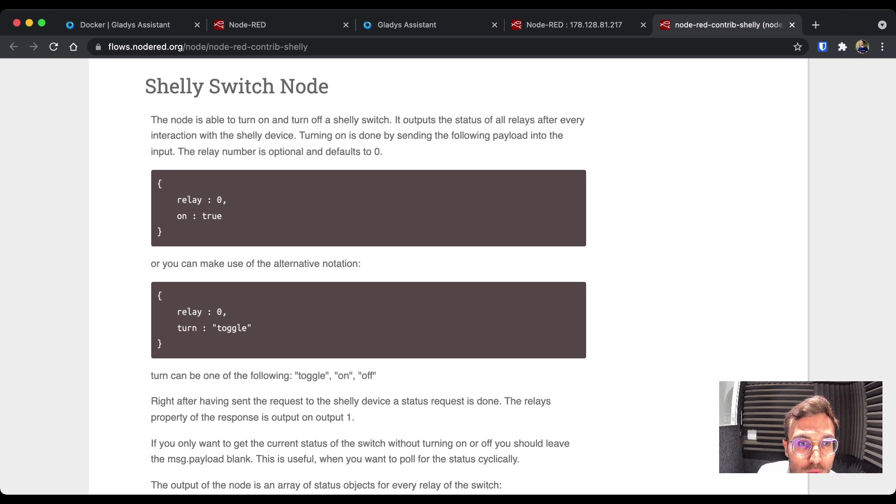
left_click_drag(178, 215, 157, 215)
key("ctrl+shift+Tab")
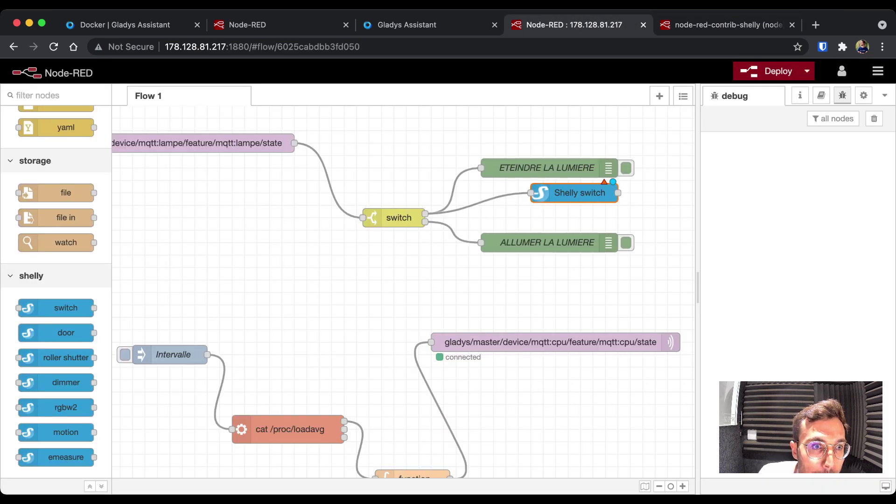
- Add a change node, remove the wire to Shelly switch, and wire the switch's upper output into it
scroll(56, 303, "up", 15)
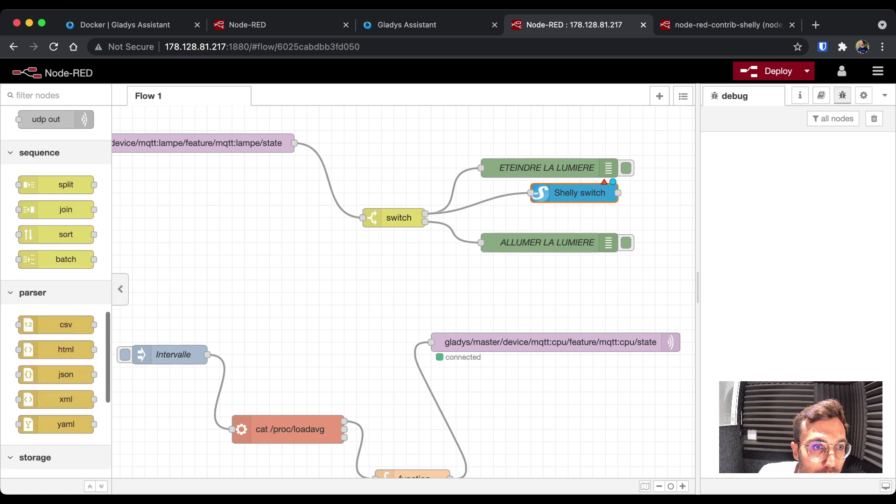
scroll(56, 303, "up", 10)
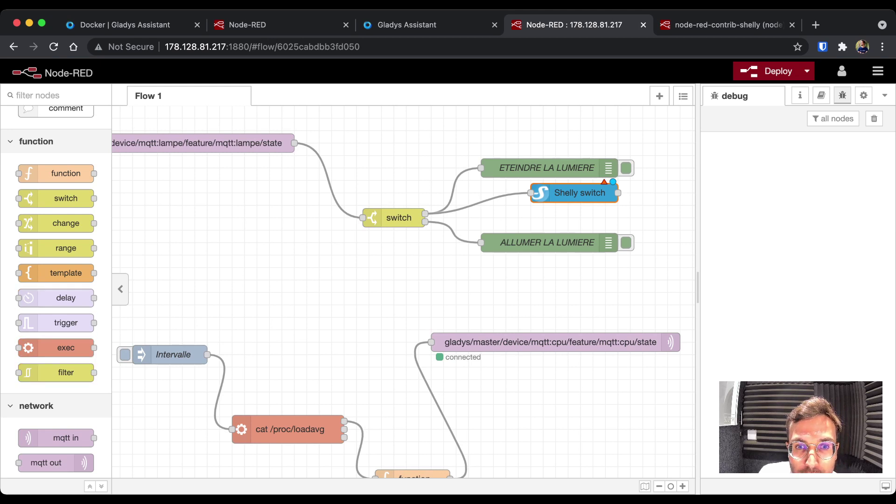
left_click_drag(56, 223, 400, 267)
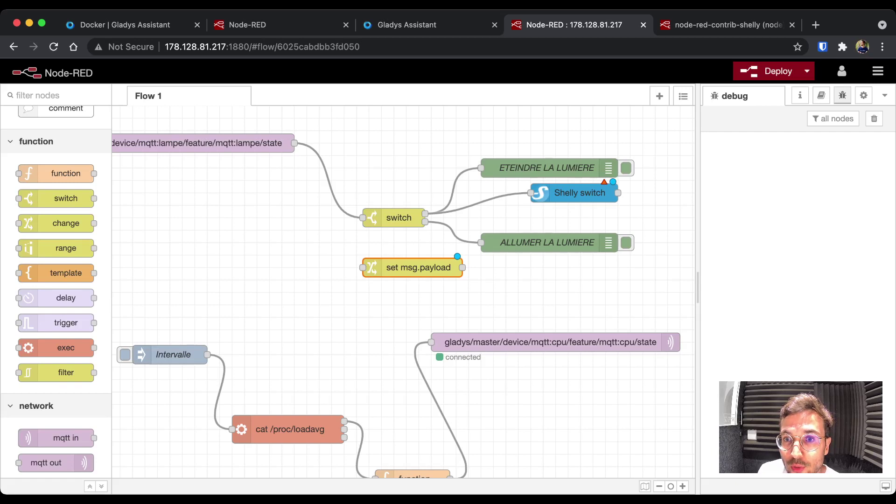
left_click(475, 200)
key("Delete")
mouse_move(574, 193)
left_mouse_down()
mouse_move(700, 192)
mouse_move(566, 193)
left_mouse_up()
left_click_drag(280, 268, 423, 193)
left_click_drag(292, 213, 373, 192)
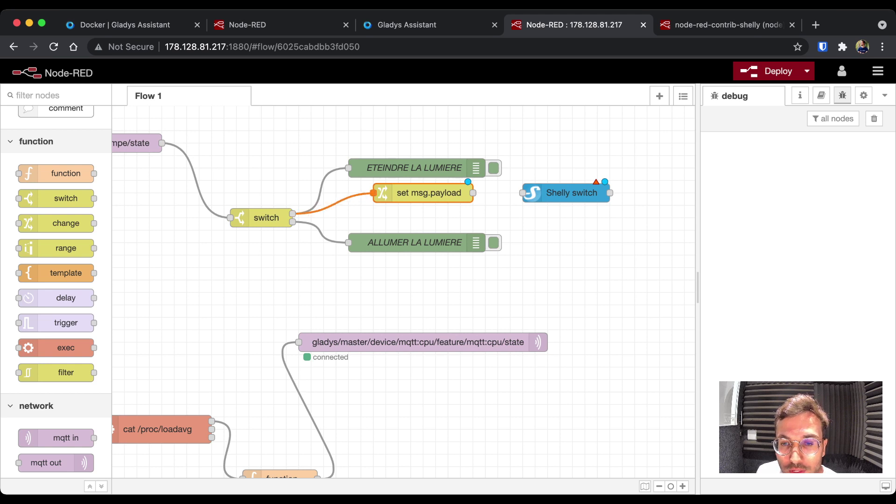
double_click(422, 193)
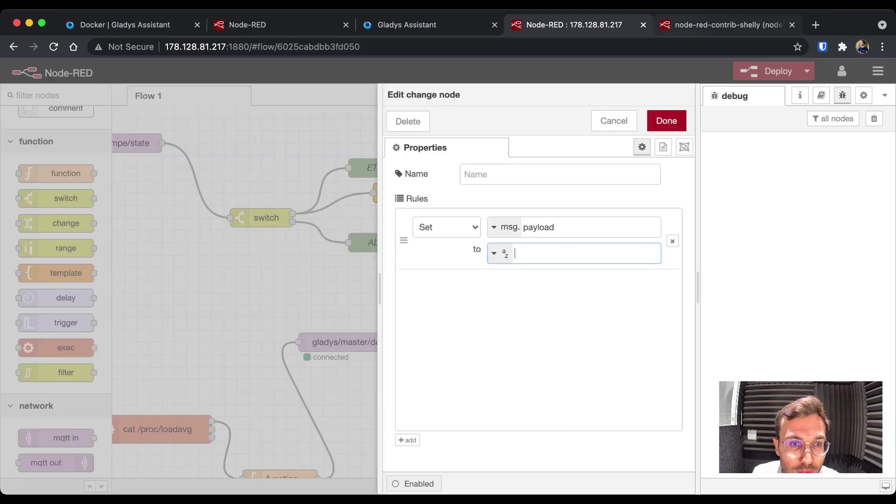
- Set the change node's rule to msg.payload.on = boolean true and confirm it
left_click(728, 25)
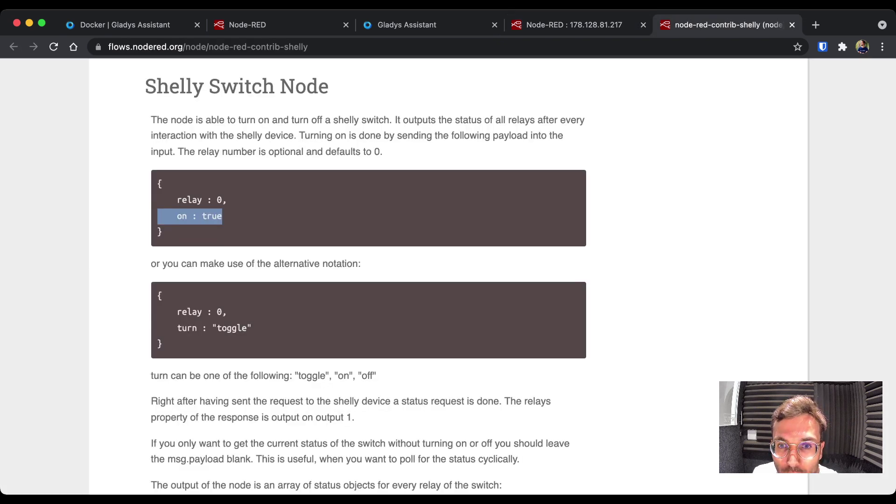
left_click(573, 24)
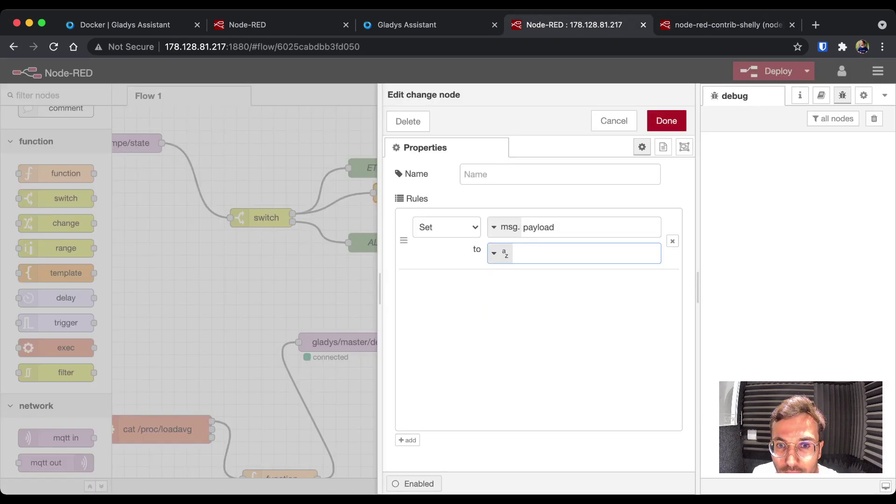
left_click(496, 253)
left_click(506, 271)
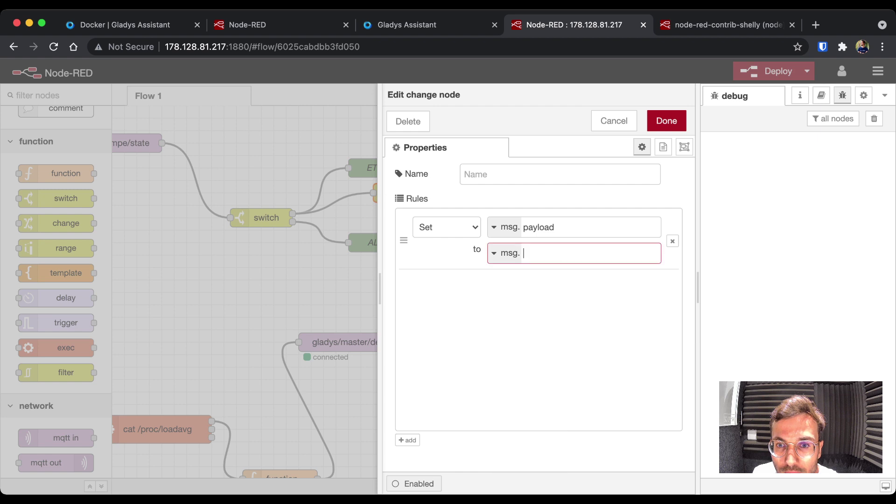
left_click(496, 253)
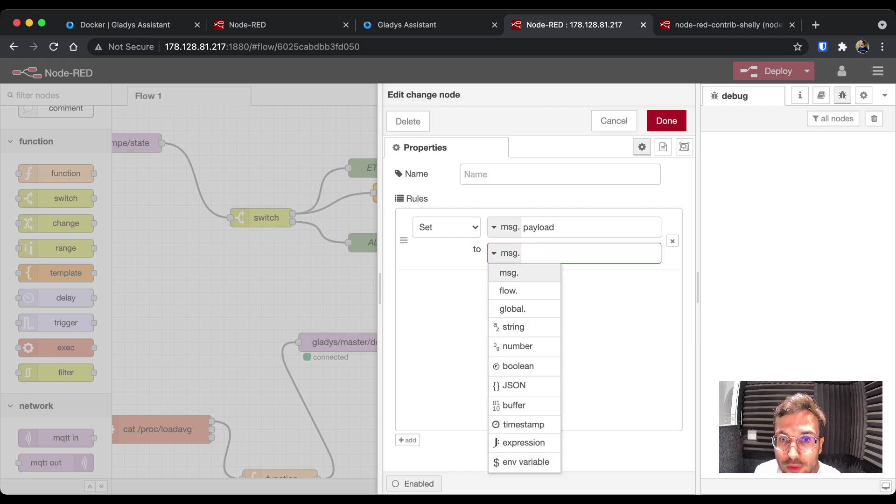
left_click(588, 227)
type(".on")
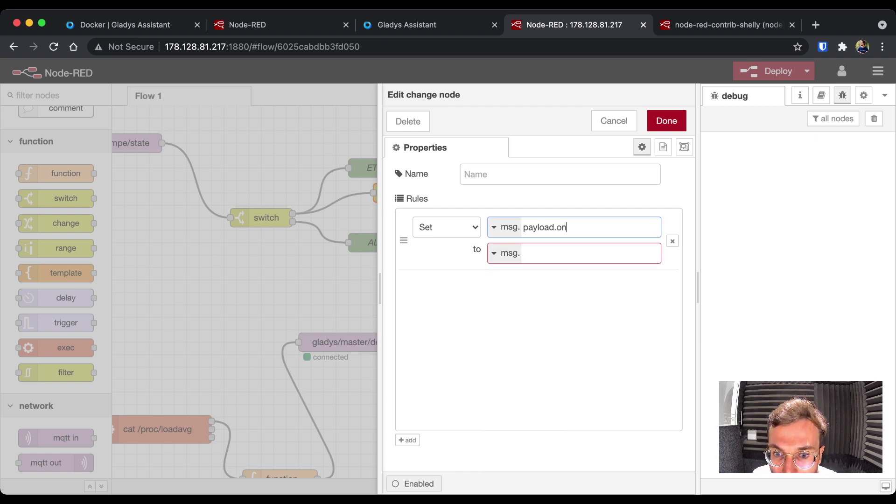
left_click(588, 253)
left_click(504, 253)
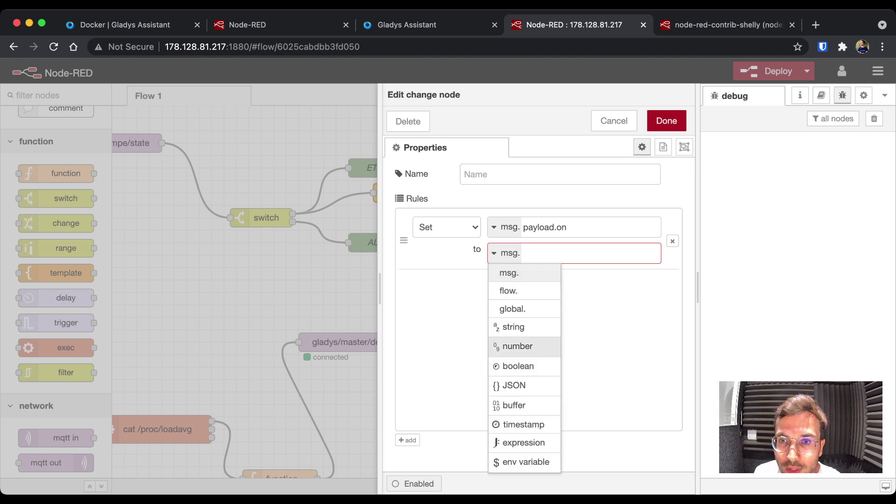
left_click(520, 367)
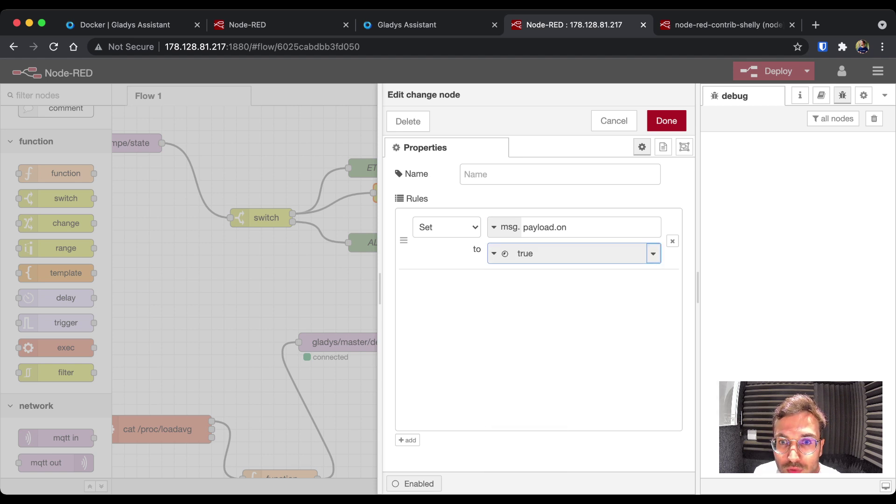
left_click(666, 121)
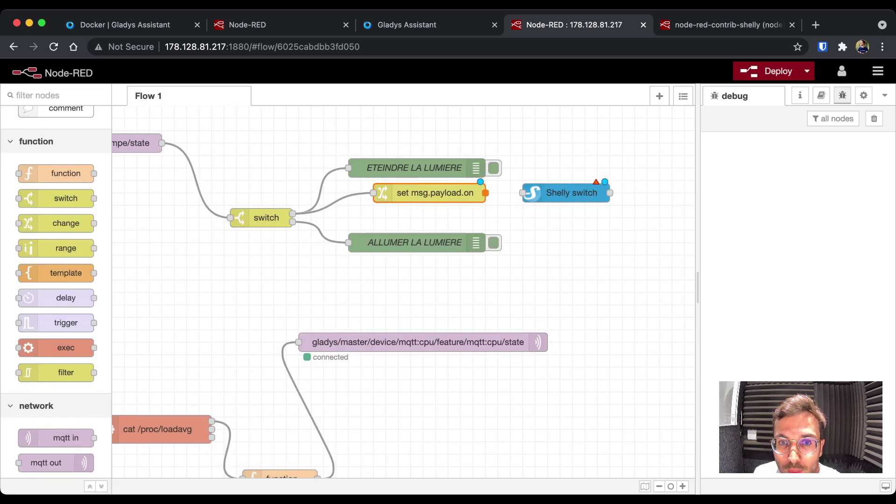
- Wire the change node into Shelly switch and change its msg.payload.on value to false
left_click_drag(485, 193, 522, 193)
double_click(571, 192)
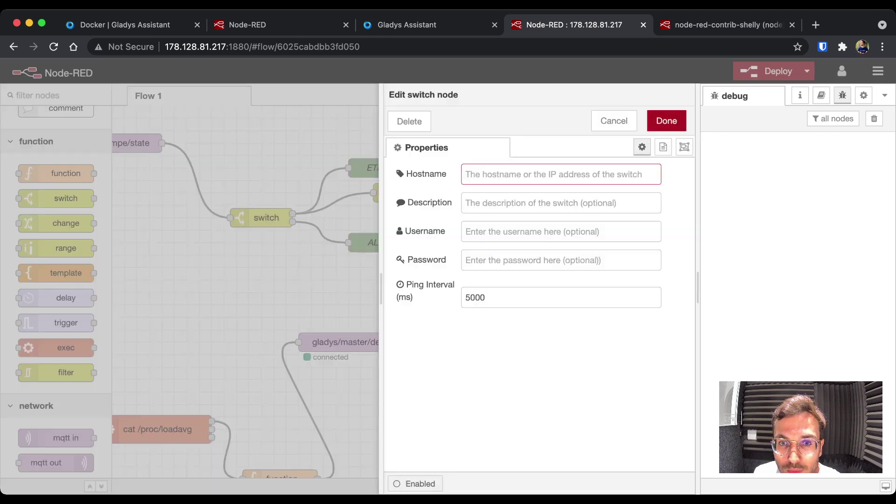
key("Tab")
key("Tab")
key("Tab")
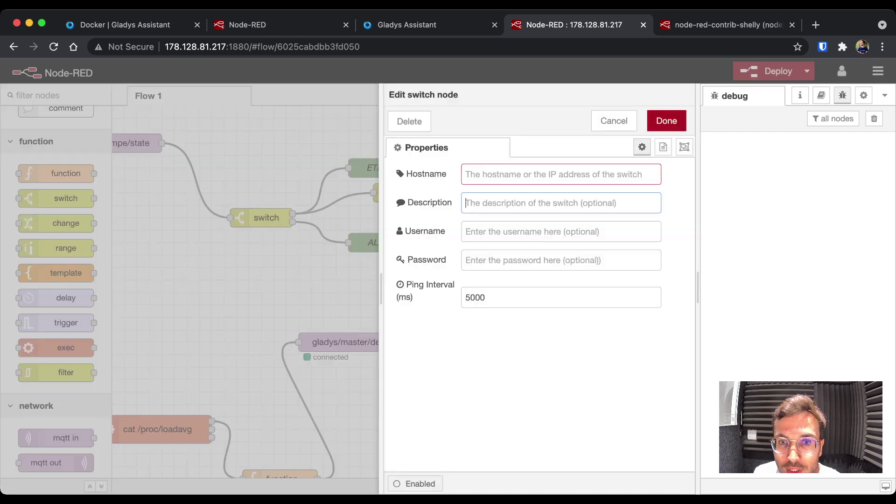
key("Escape")
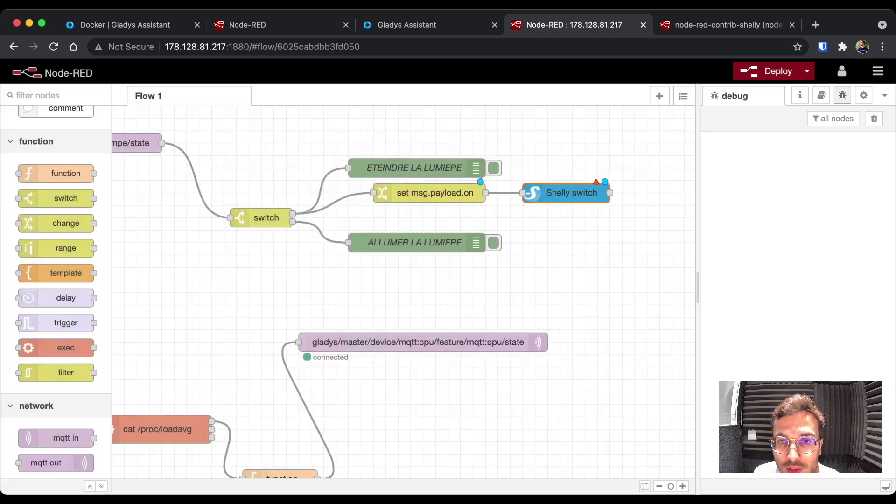
left_click_drag(434, 193, 434, 205)
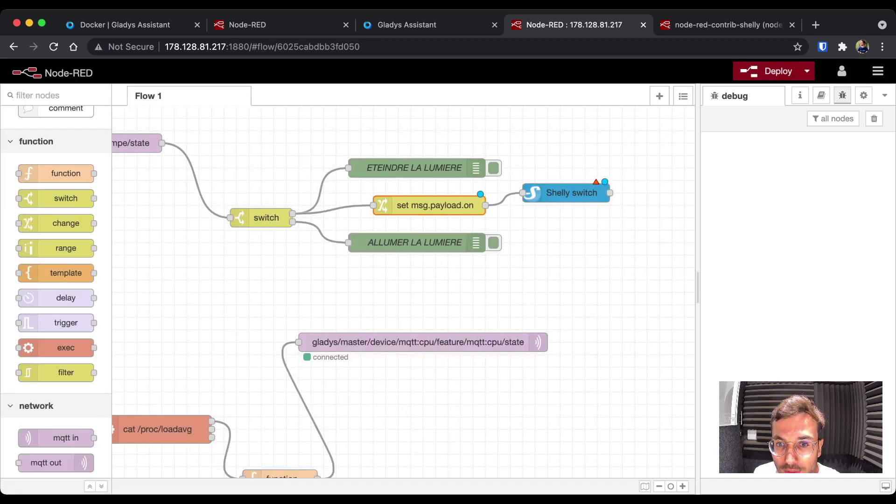
double_click(433, 205)
left_click(652, 254)
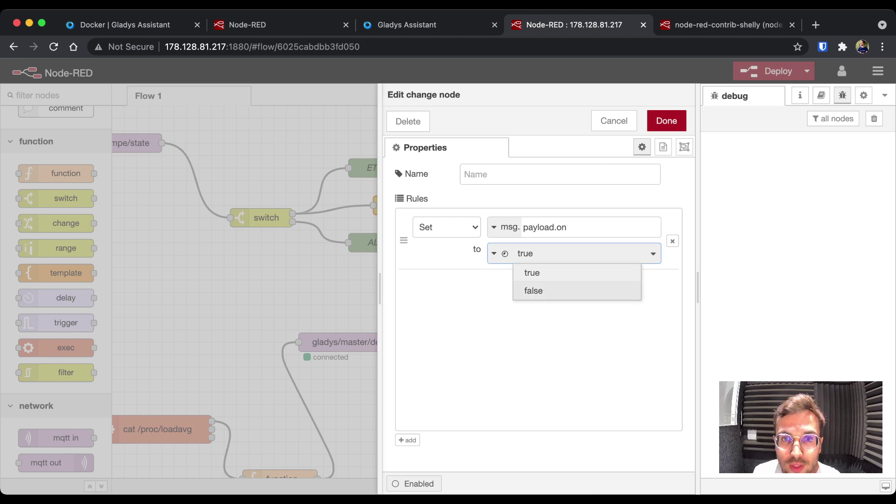
left_click(533, 290)
left_click(666, 121)
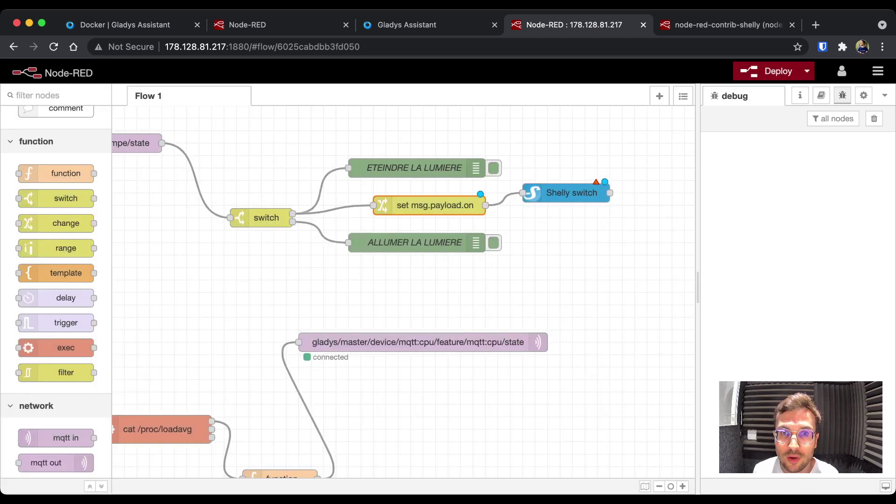
double_click(434, 205)
left_click(664, 120)
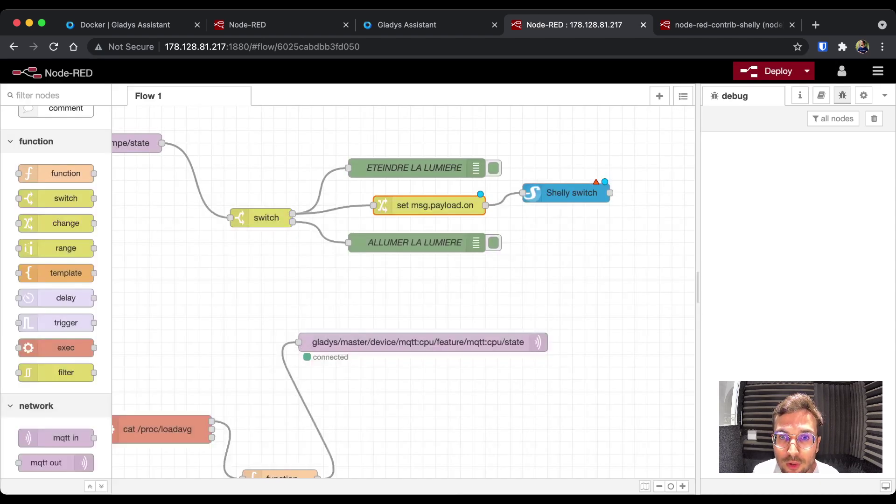
- Duplicate it as a 'true' node fed by the switch's lower output, wire it into Shelly switch, and try deploying
key("ctrl+c")
key("ctrl+v")
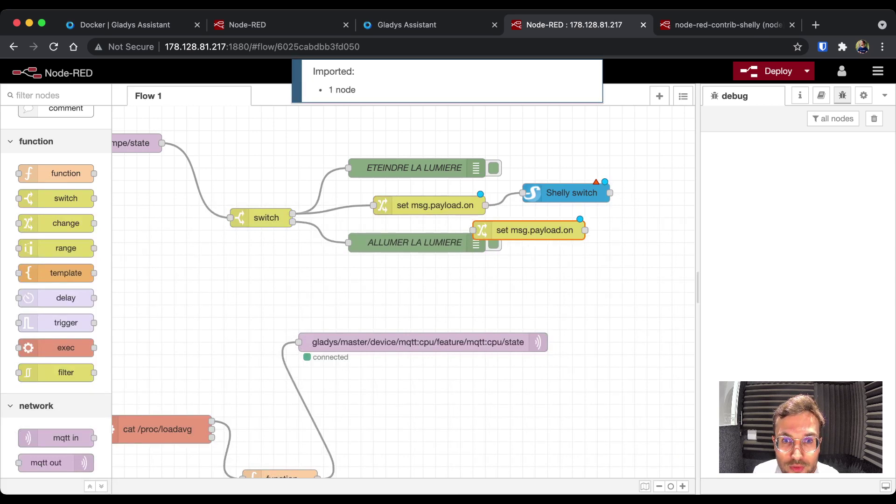
left_click_drag(292, 221, 386, 280)
double_click(441, 280)
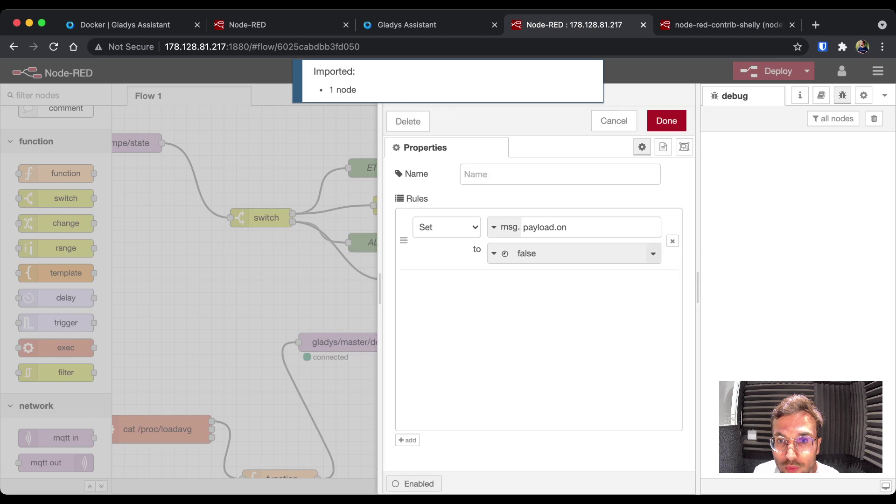
left_click(651, 252)
left_click(532, 272)
left_click(666, 120)
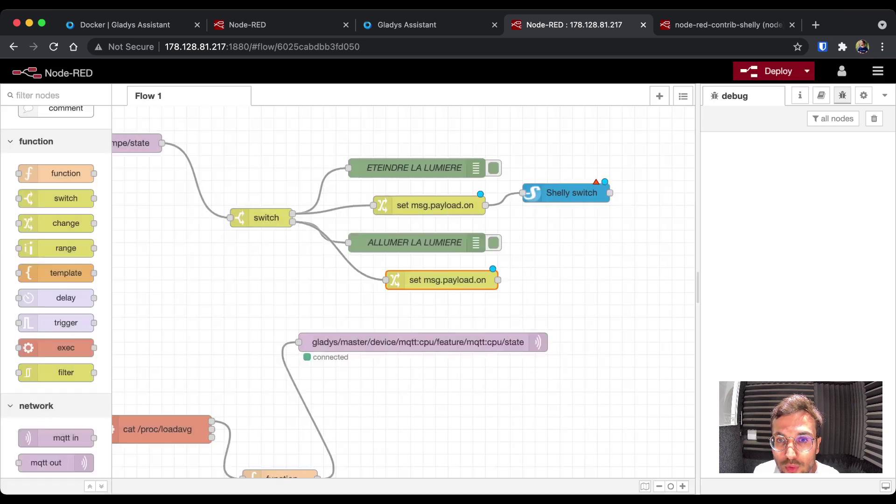
left_click(566, 192)
key("cmd+c")
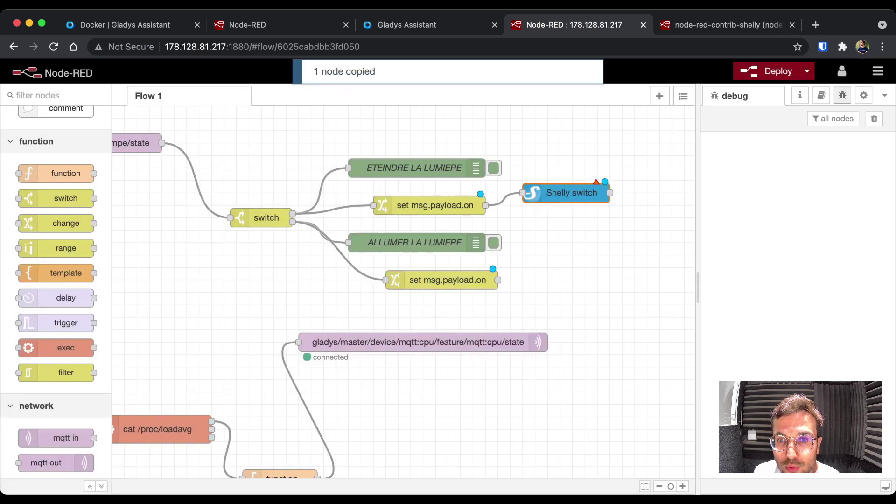
left_click_drag(498, 280, 631, 230)
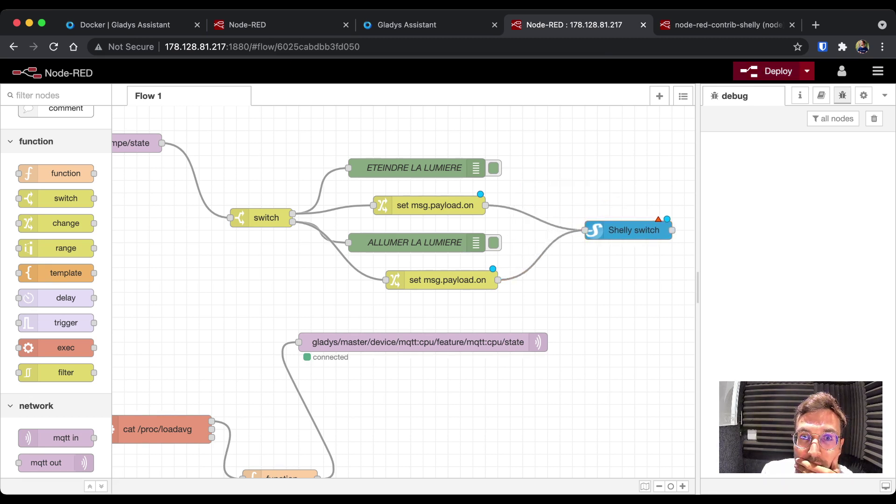
key("ctrl+d")
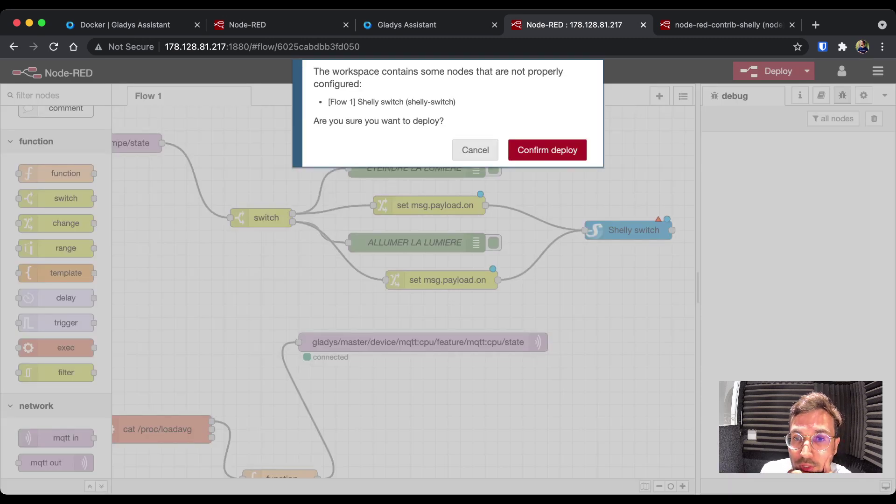
- Cancel the deploy and delete the Shelly switch node and both change nodes from the flow
left_click(475, 150)
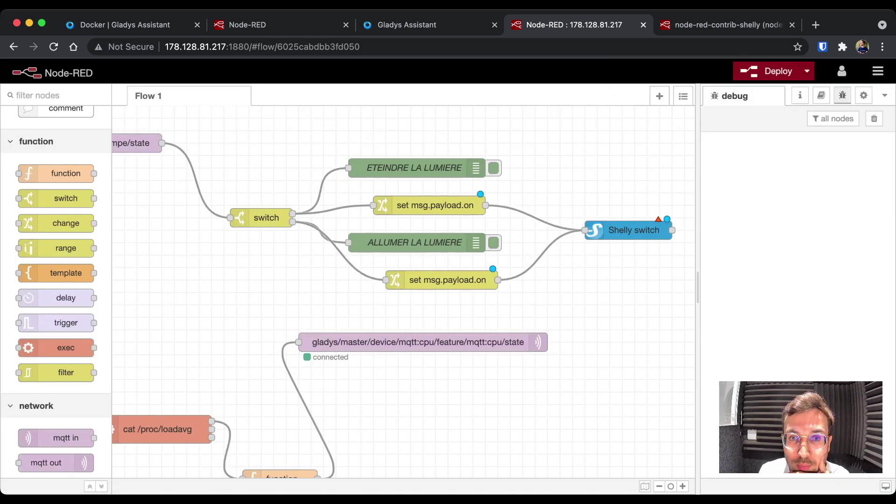
left_click(634, 230)
key("Delete")
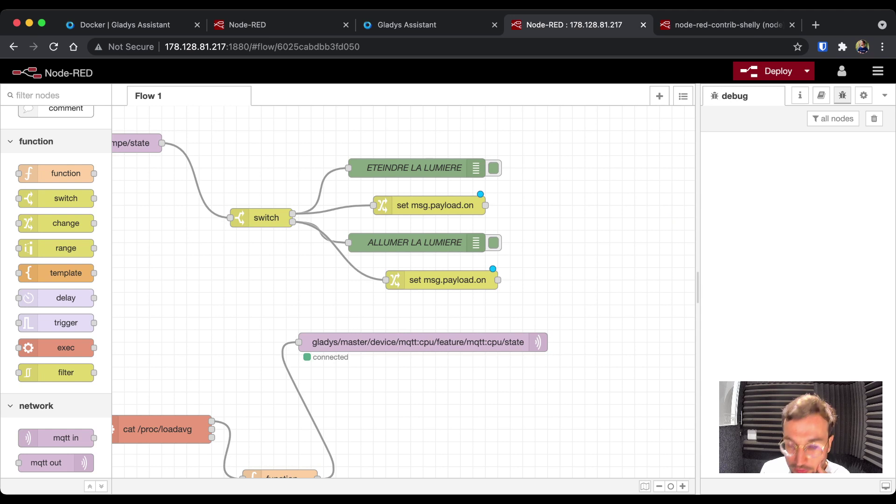
left_click(434, 206)
key("Delete")
left_click(447, 280)
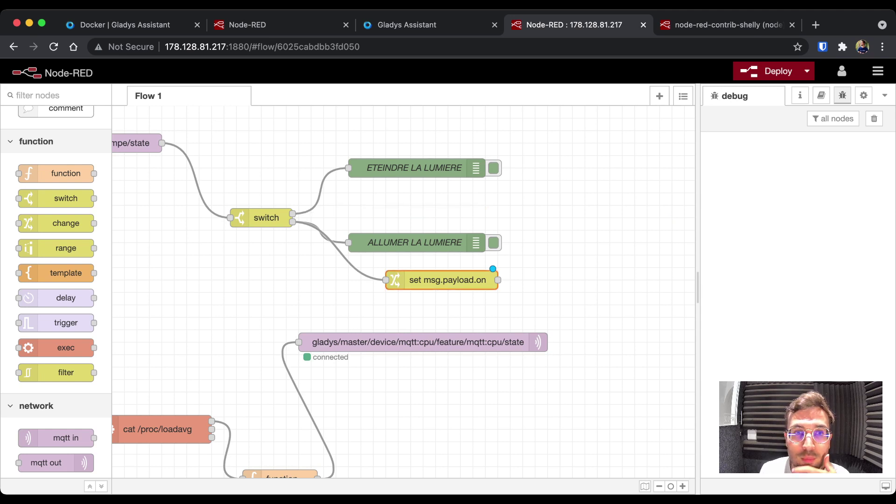
key("Delete")
scroll(404, 280, "left", 10)
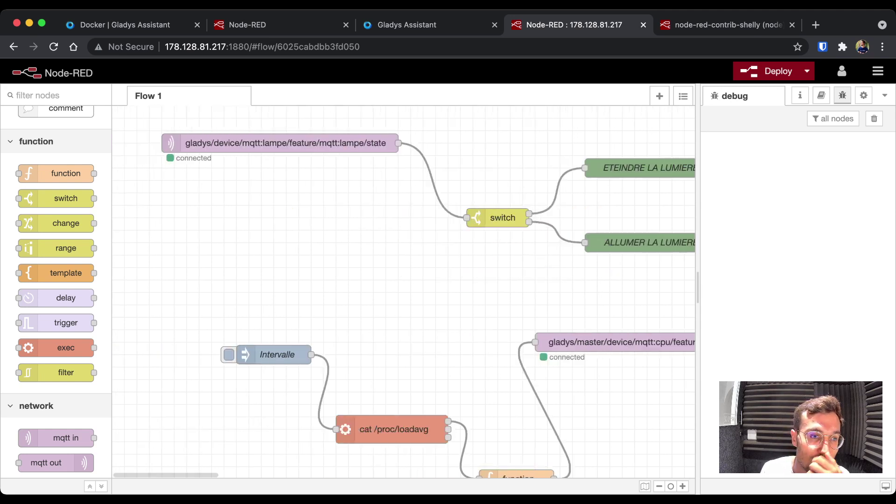
scroll(403, 280, "down", 5)
scroll(56, 280, "down", 15)
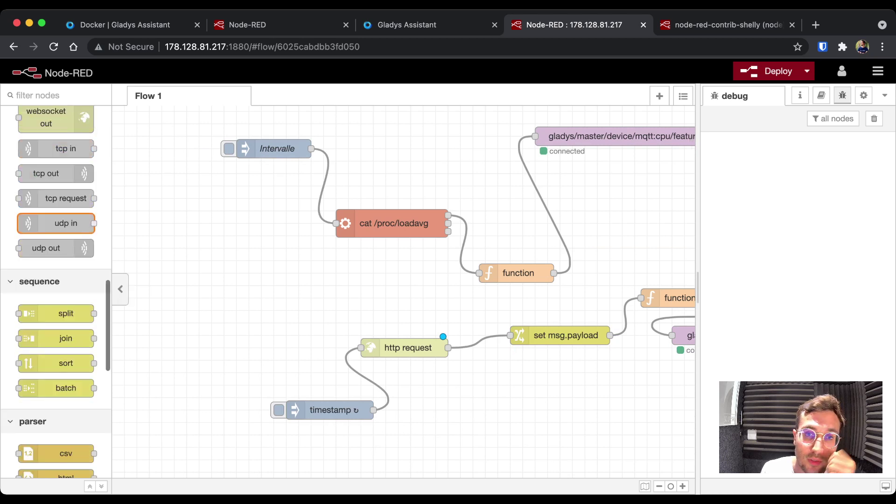
scroll(404, 280, "up", 5)
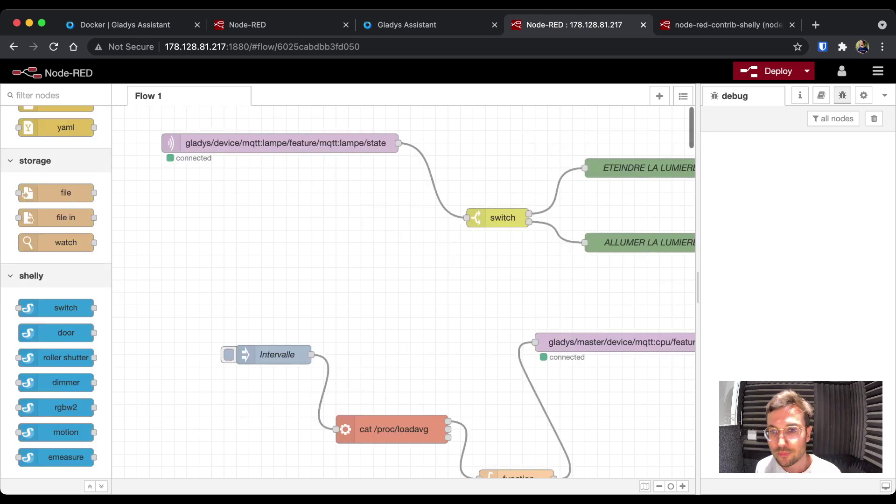
scroll(403, 280, "right", 2)
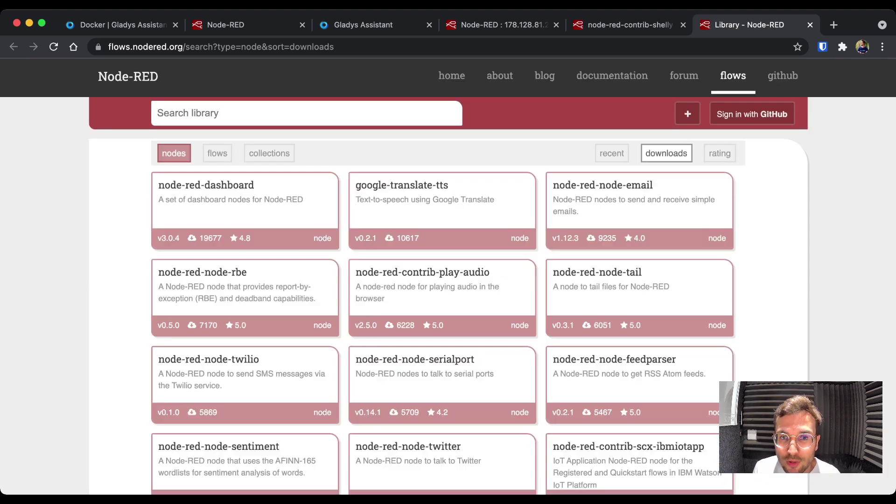
- Scroll through the downloads-sorted node list headed by node-red-dashboard
scroll(442, 210, "down", 2)
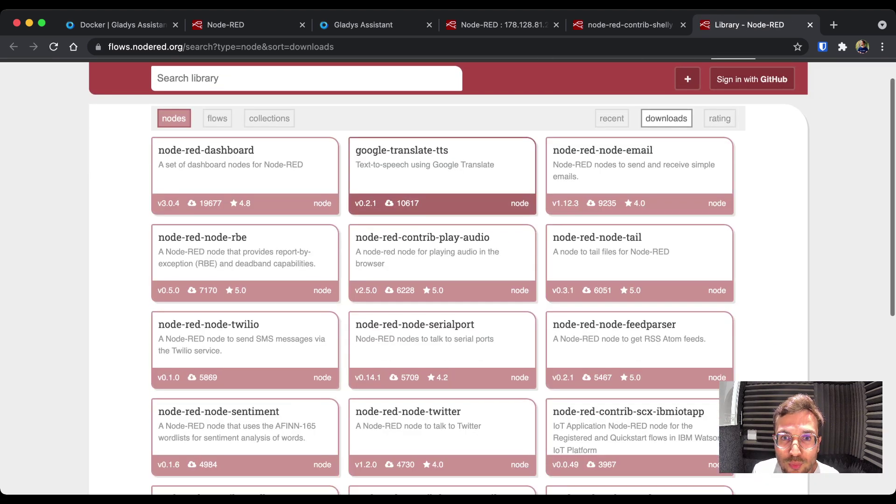
scroll(442, 210, "up", 2)
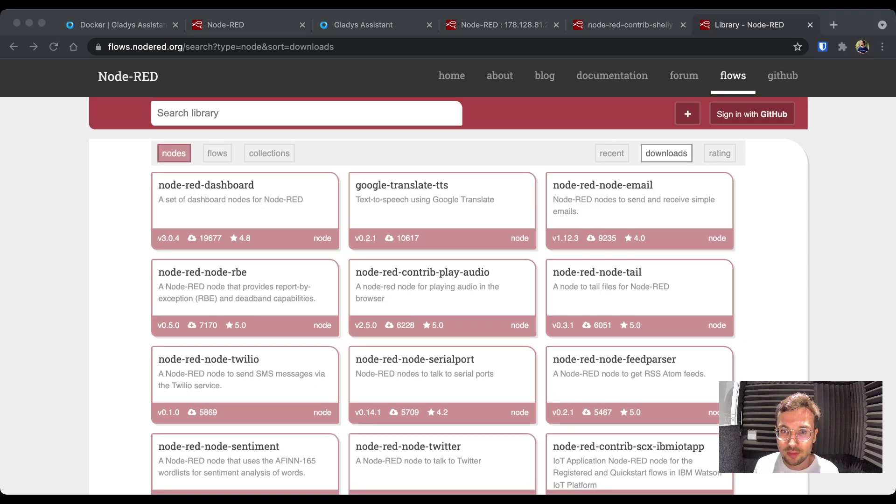